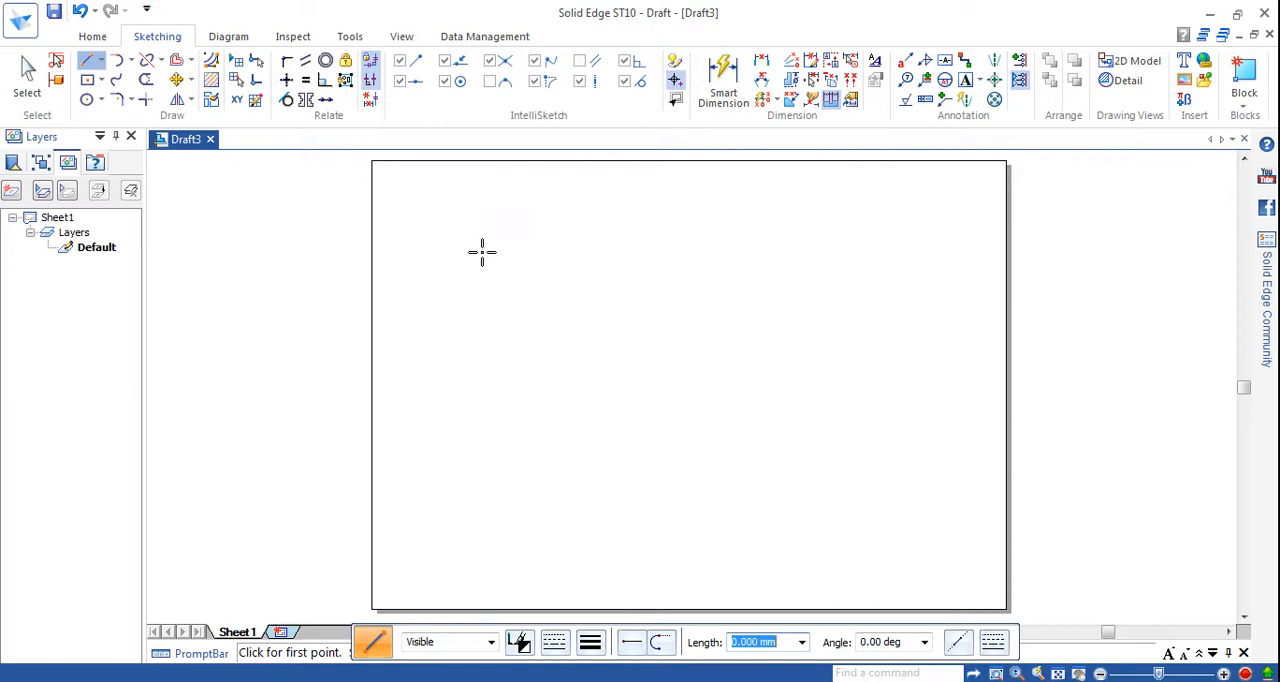
Draw two parallel horizontal lines about 211 mm long, one just below the other, in the upper part of the sheet.
left_click(482, 252)
left_click(931, 252)
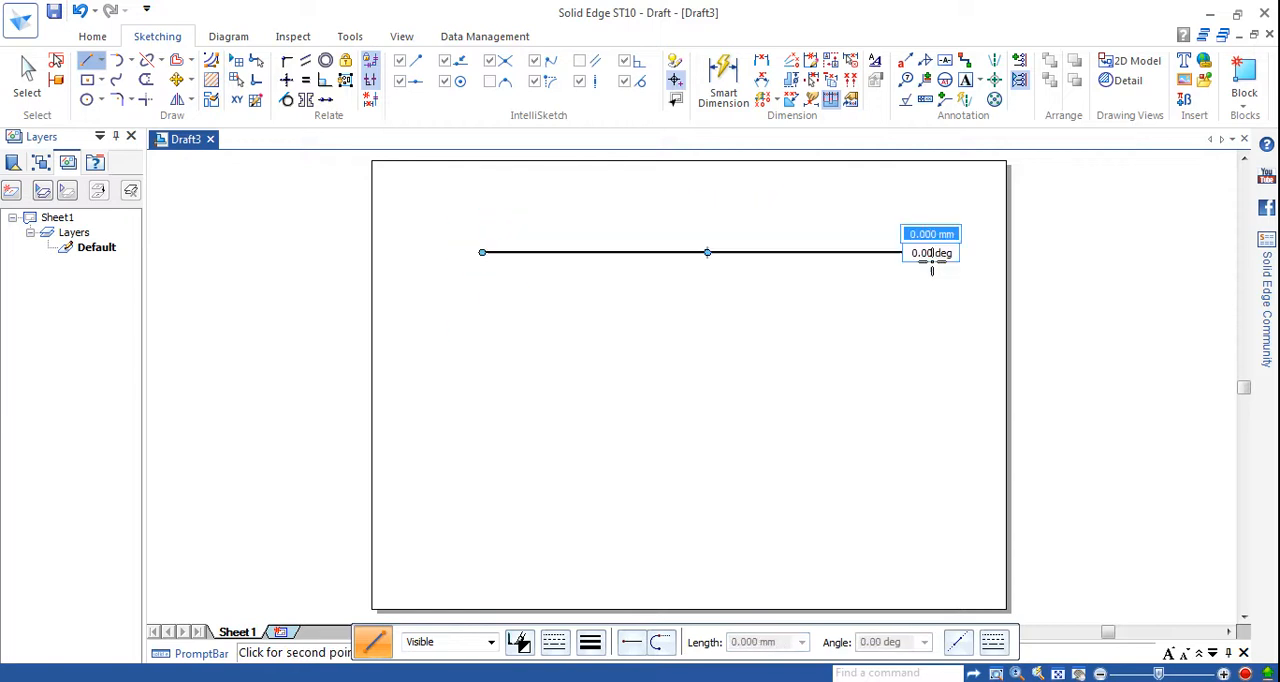
right_click(938, 299)
left_click(483, 287)
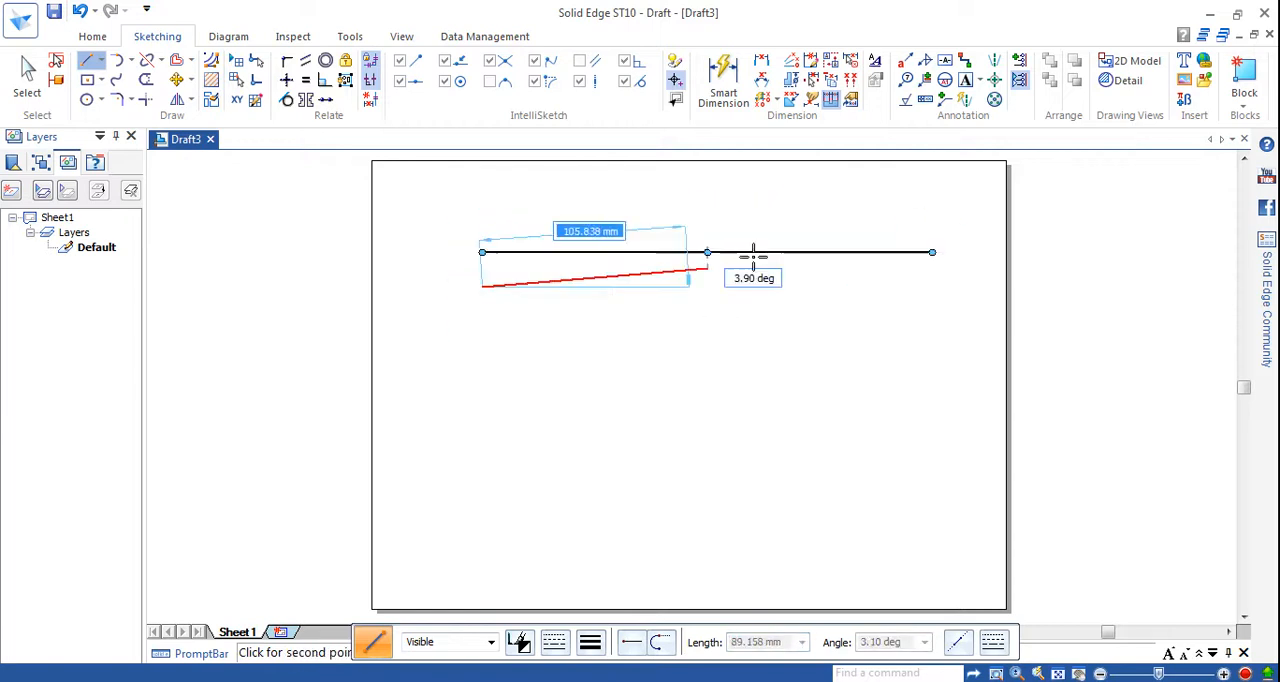
left_click(940, 290)
right_click(930, 320)
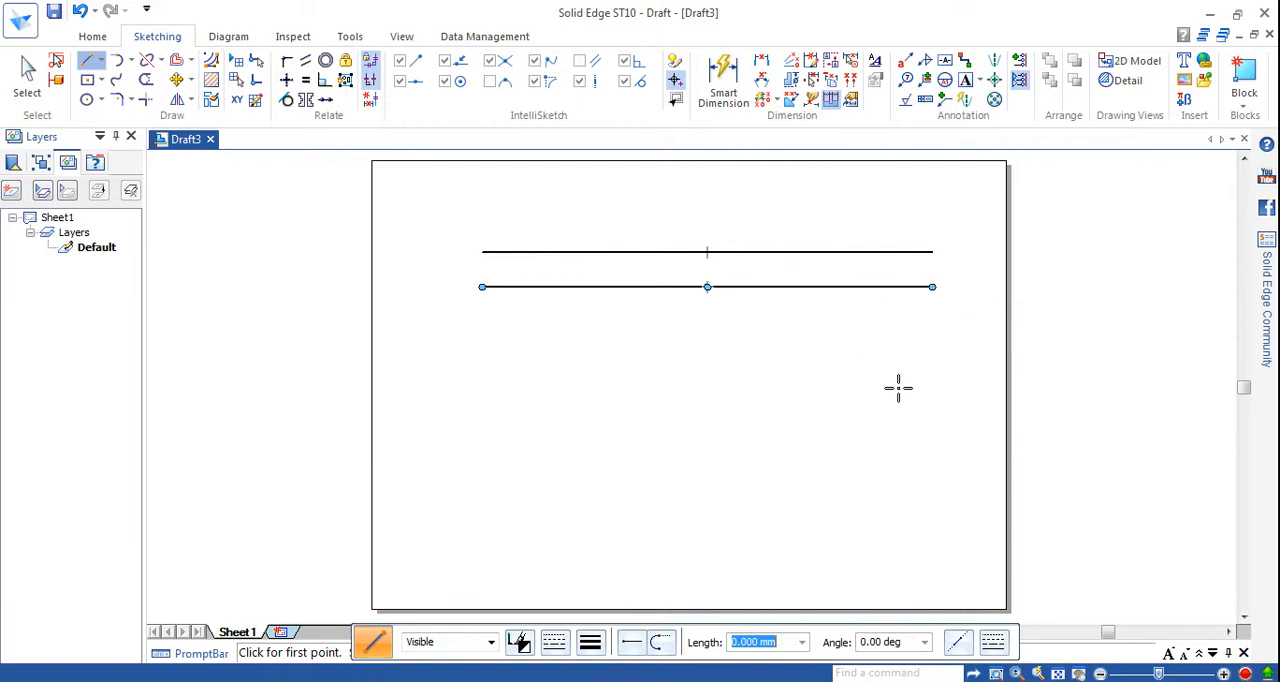
Draw two parallel horizontal lines about 245 mm long, one below the other, in the lower part of the sheet.
left_click(468, 442)
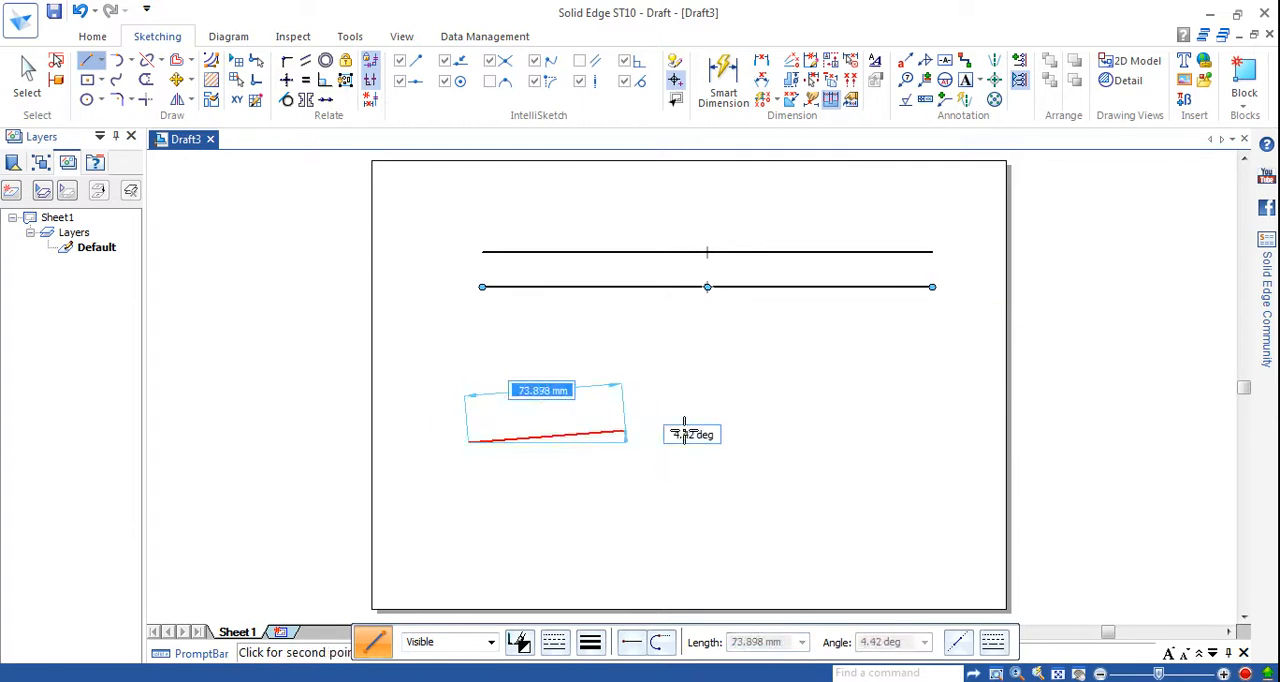
left_click(989, 440)
right_click(903, 514)
left_click(469, 510)
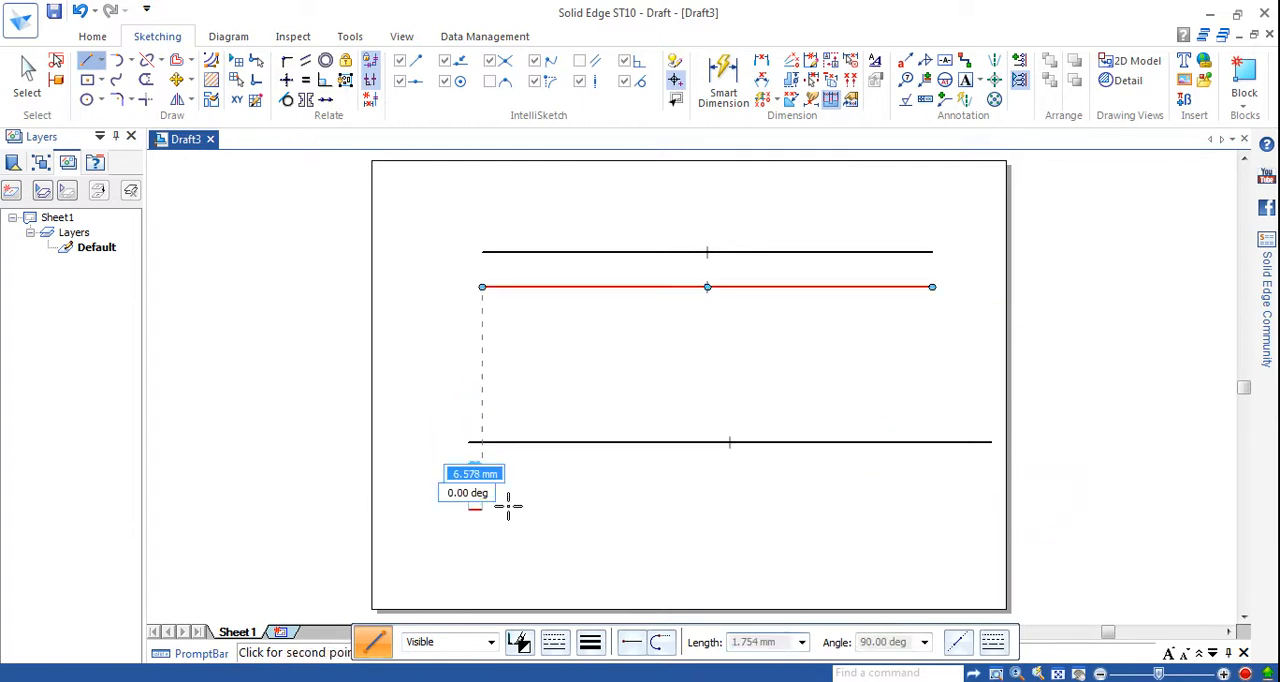
left_click(988, 509)
right_click(891, 531)
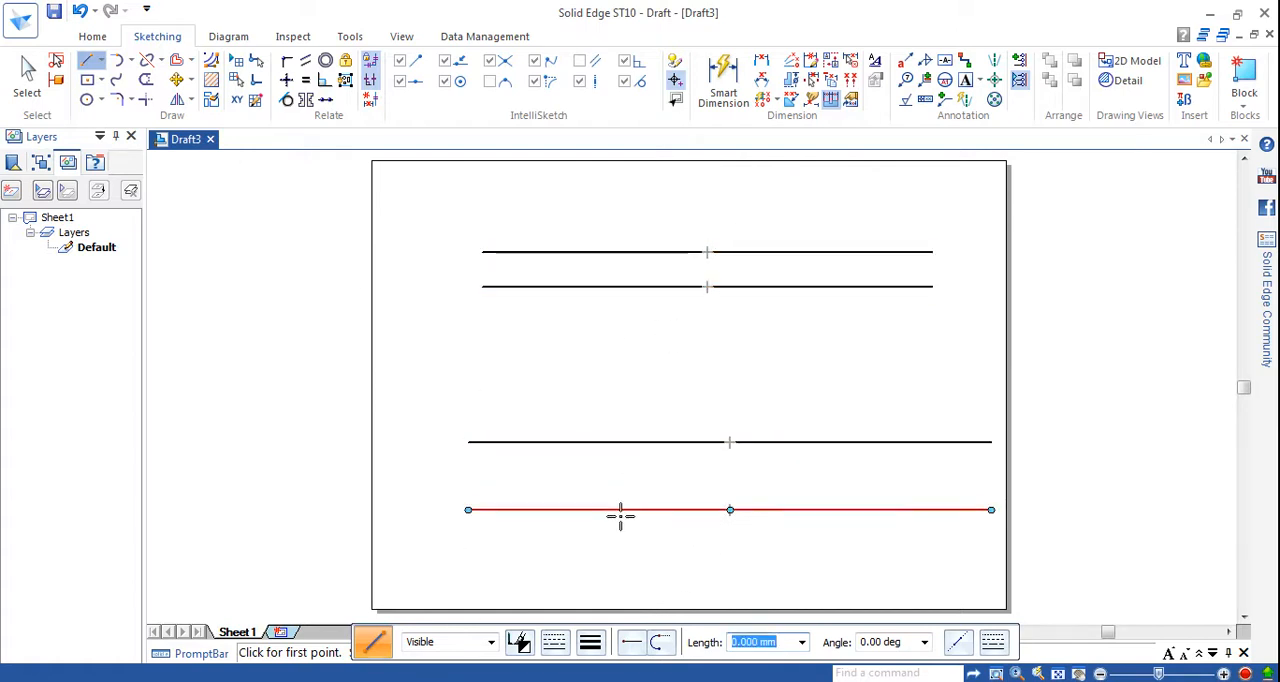
Select all four horizontal lines and give them a thinner line width.
left_click(28, 72)
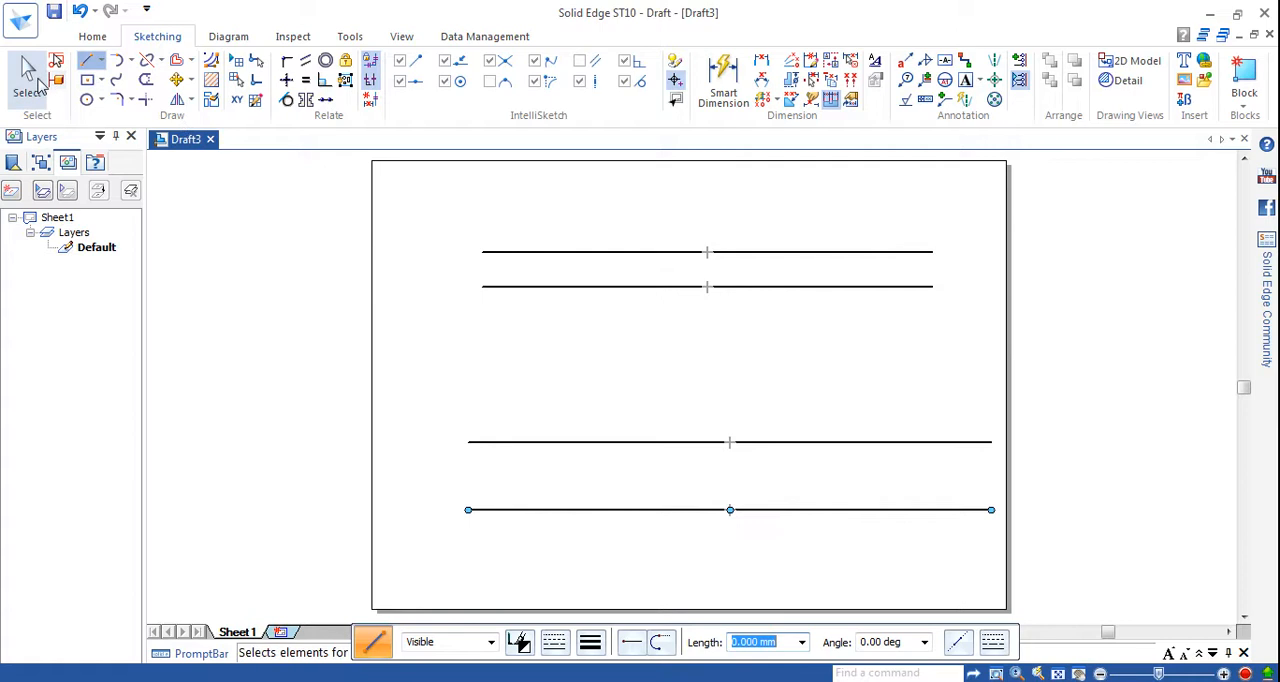
left_click(610, 253)
left_click(617, 289, "ctrl")
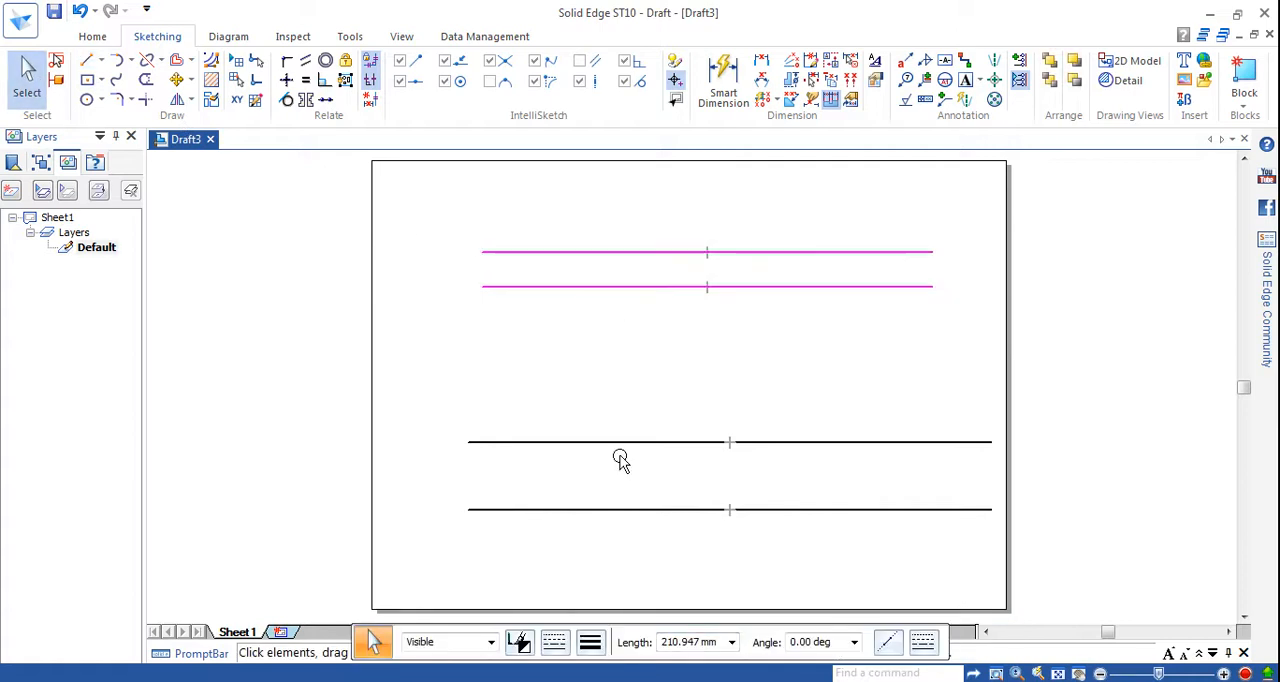
left_click(626, 442, "ctrl")
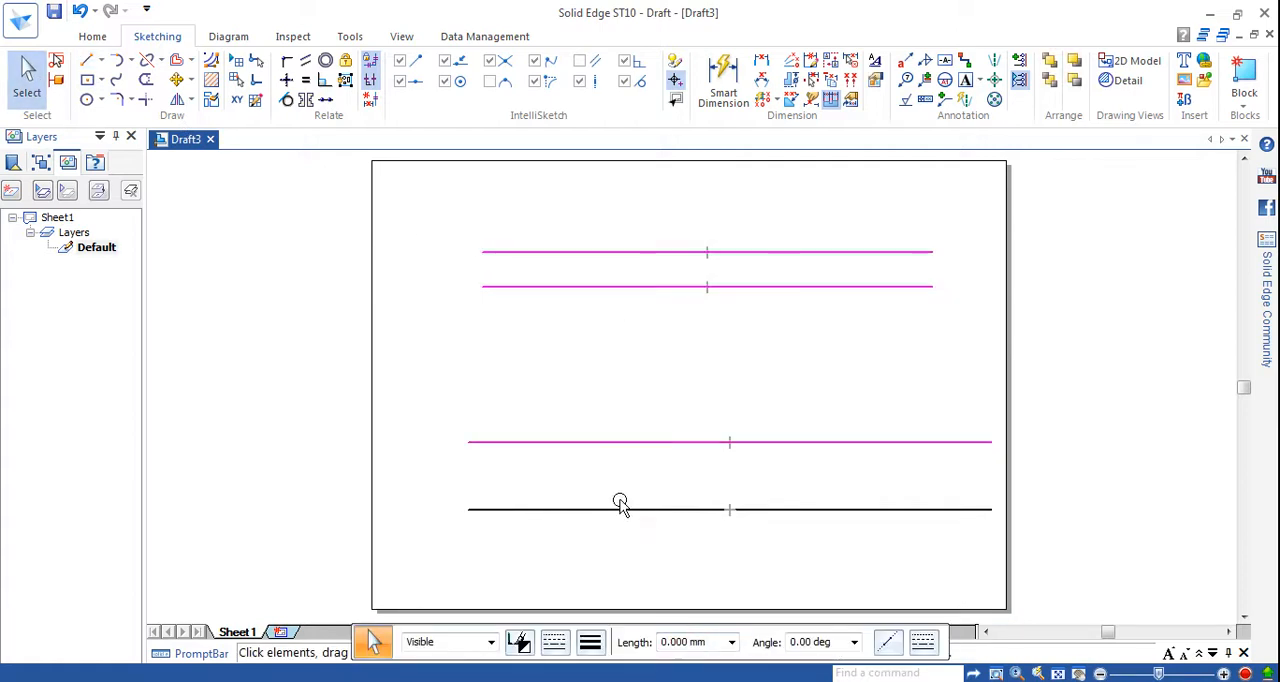
left_click(590, 642)
left_click(624, 496)
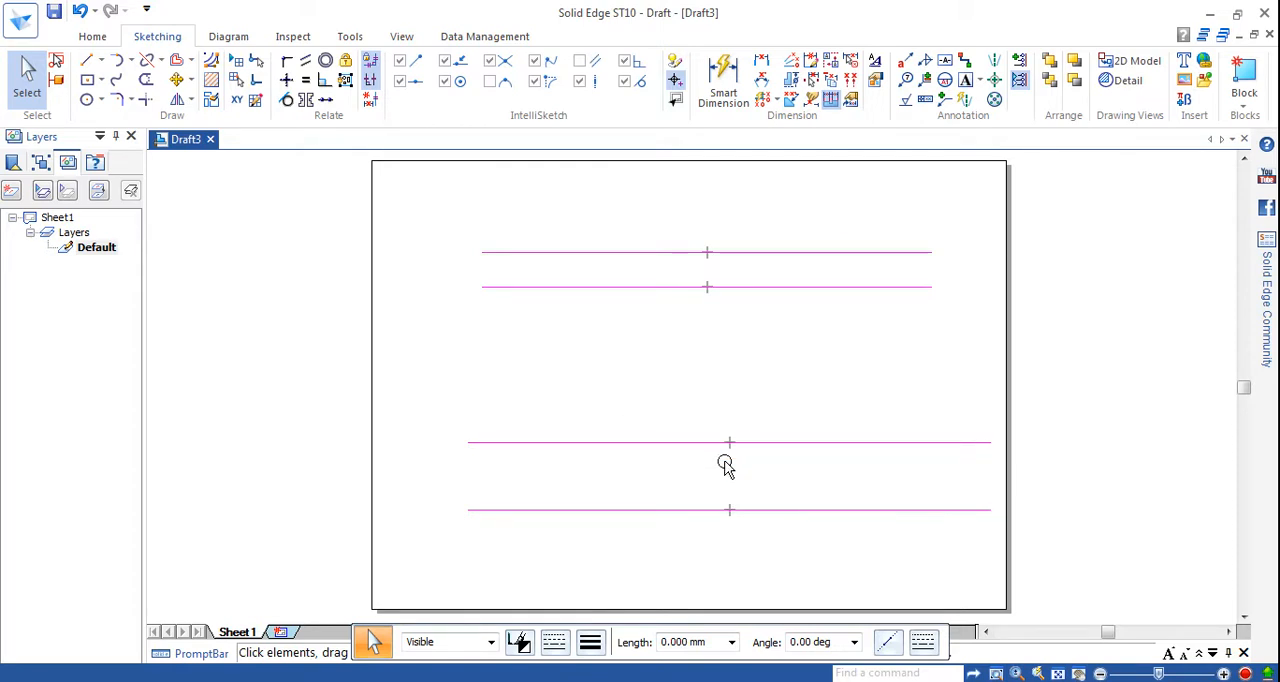
left_click(595, 341)
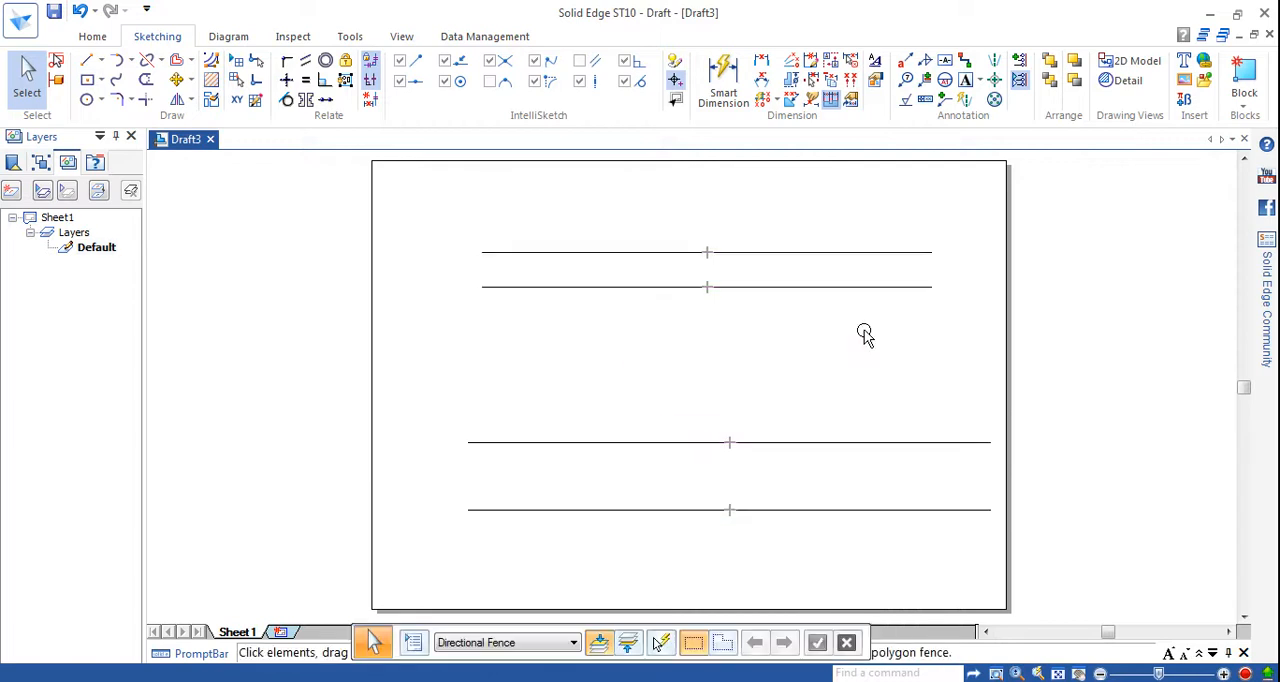
Dimension the vertical distance between the two upper lines near their right ends and set it to 6.25 mm.
left_click(761, 61)
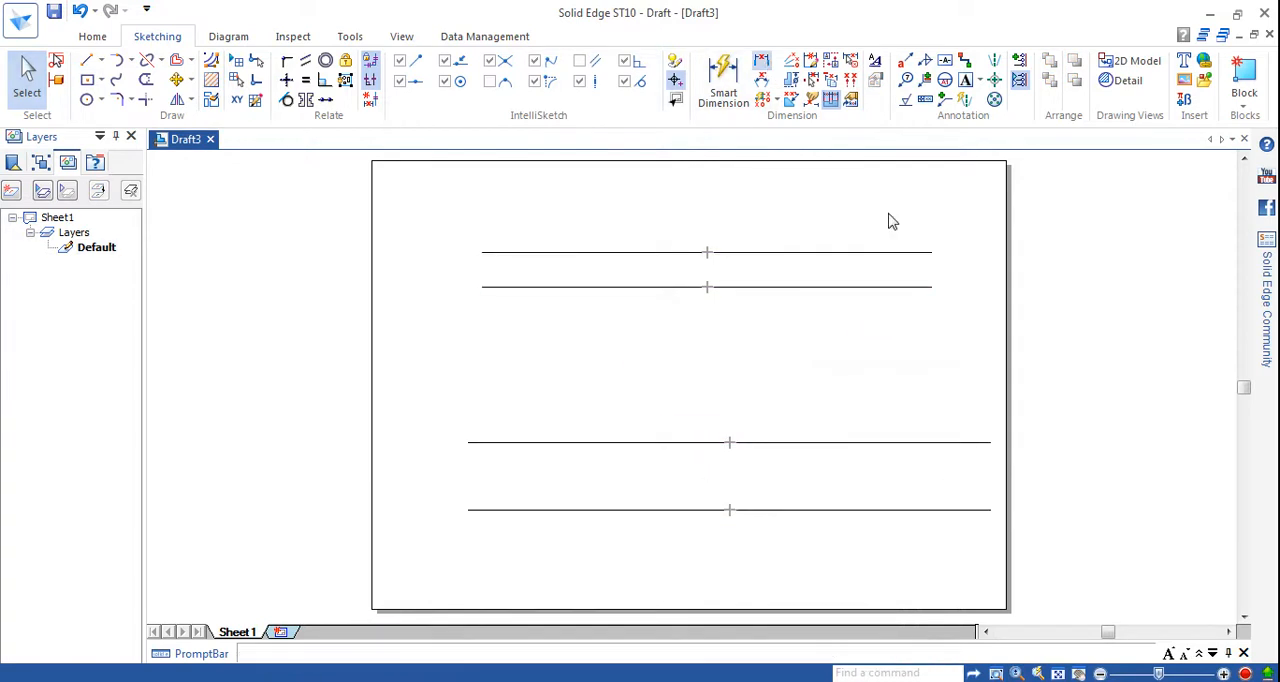
left_click(889, 252)
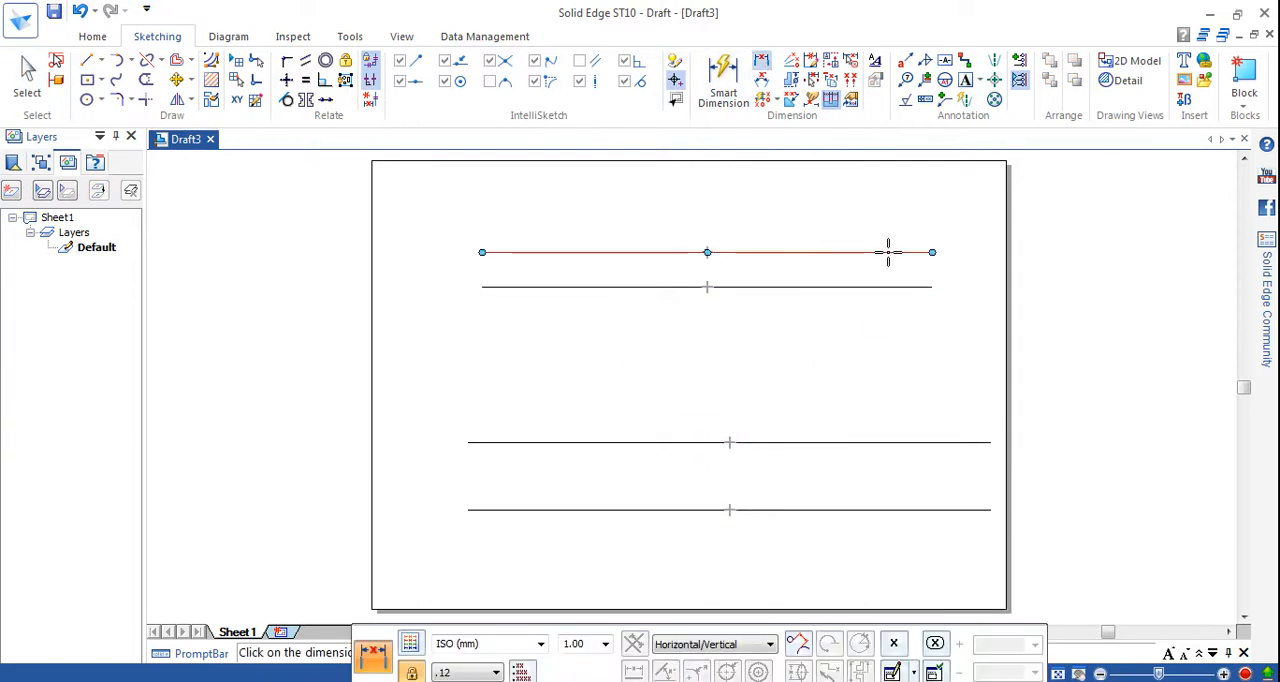
left_click(889, 287)
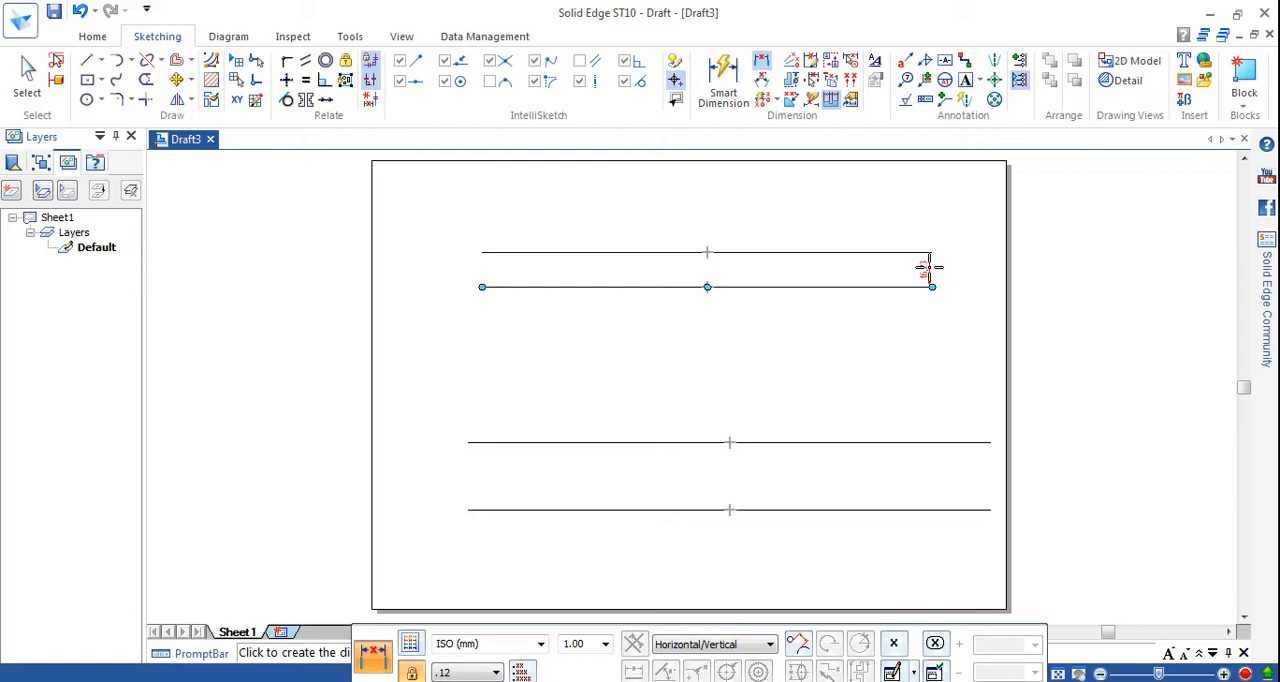
left_click(928, 268)
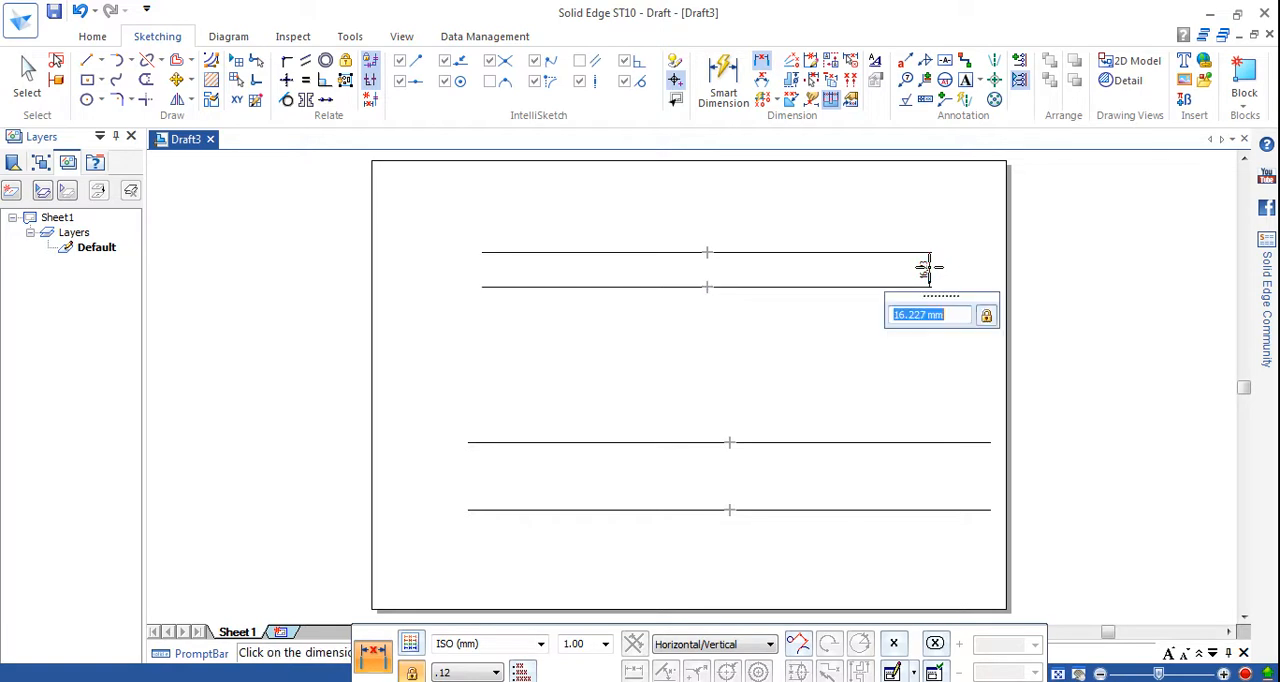
type("50/8")
key("Return")
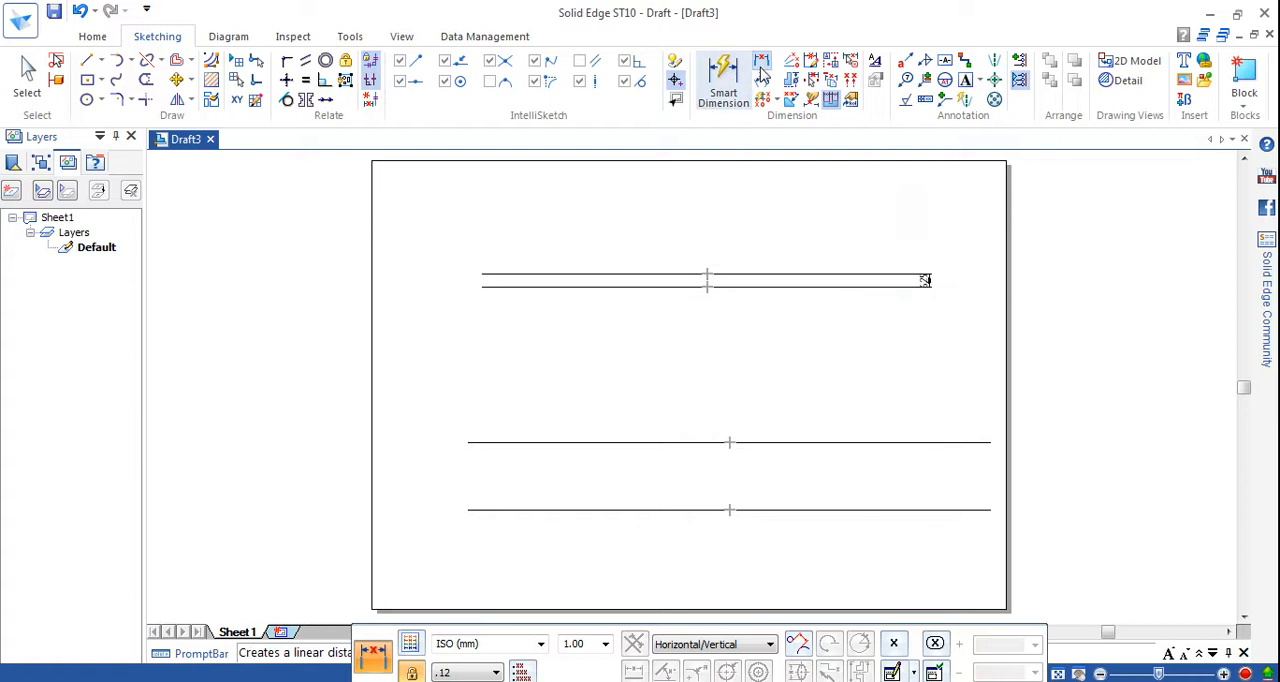
Dimension the vertical distance between the two lower lines near their right ends and set it to 50/4 (12.5 mm).
left_click(722, 84)
left_click(975, 442)
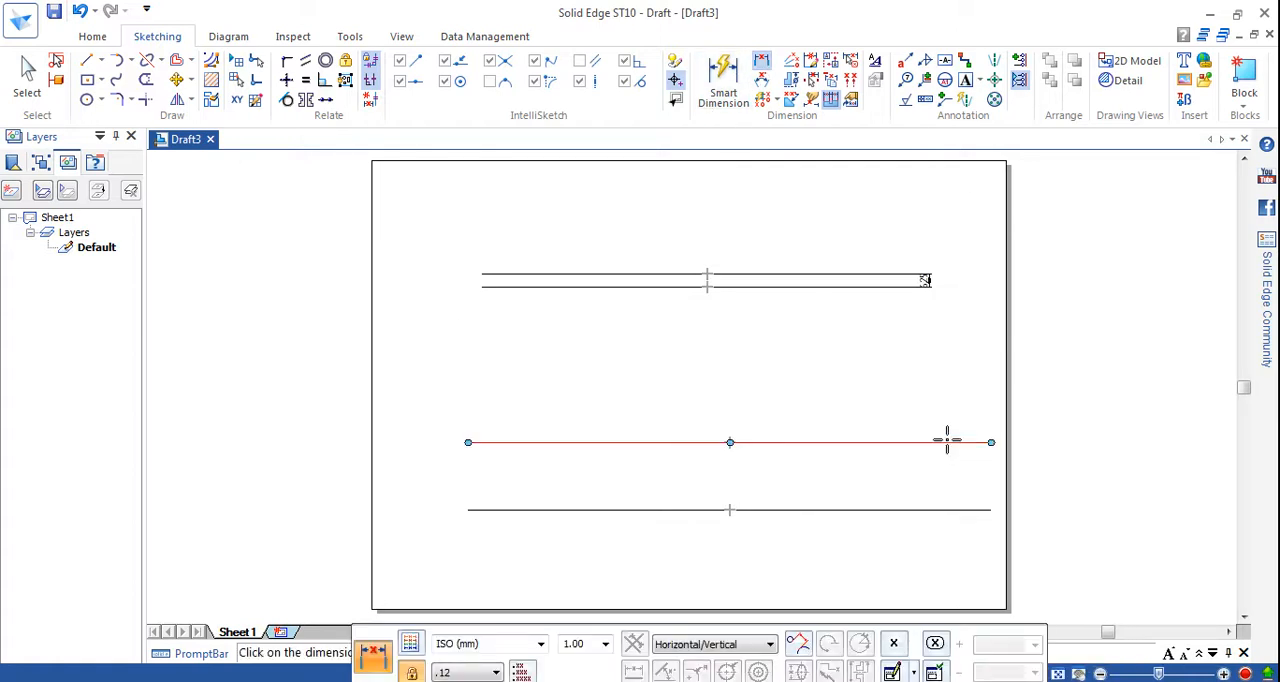
left_click(947, 510)
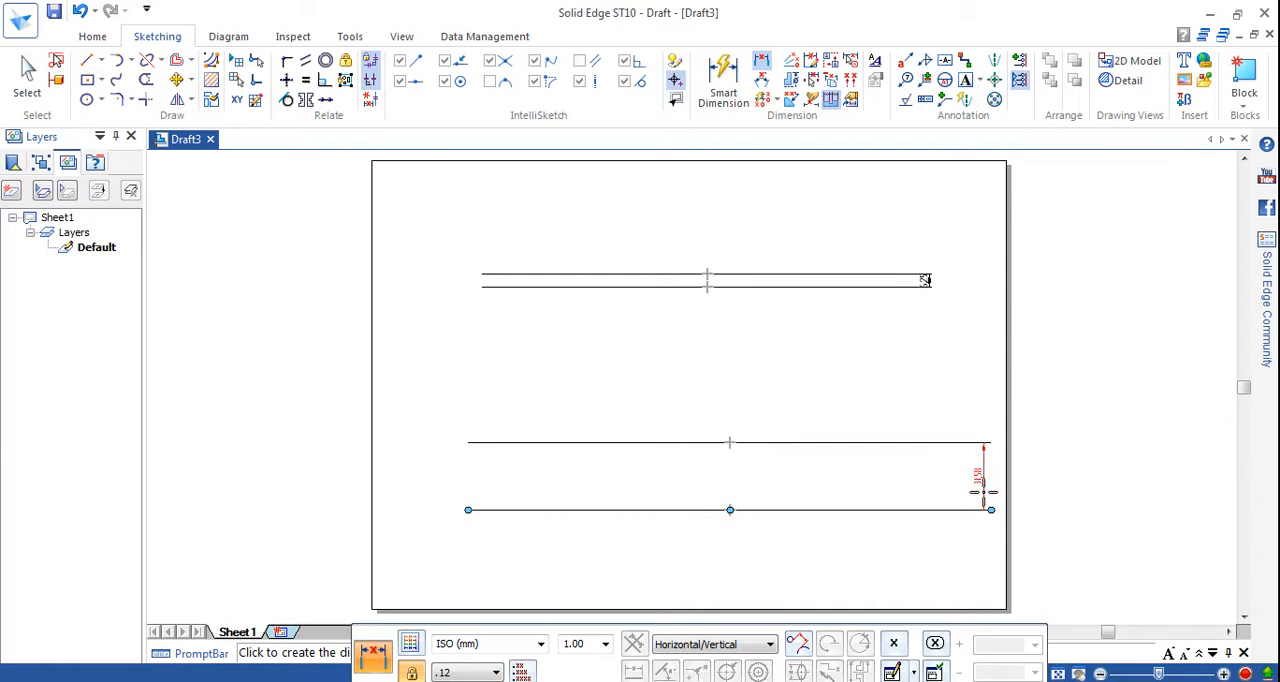
left_click(980, 478)
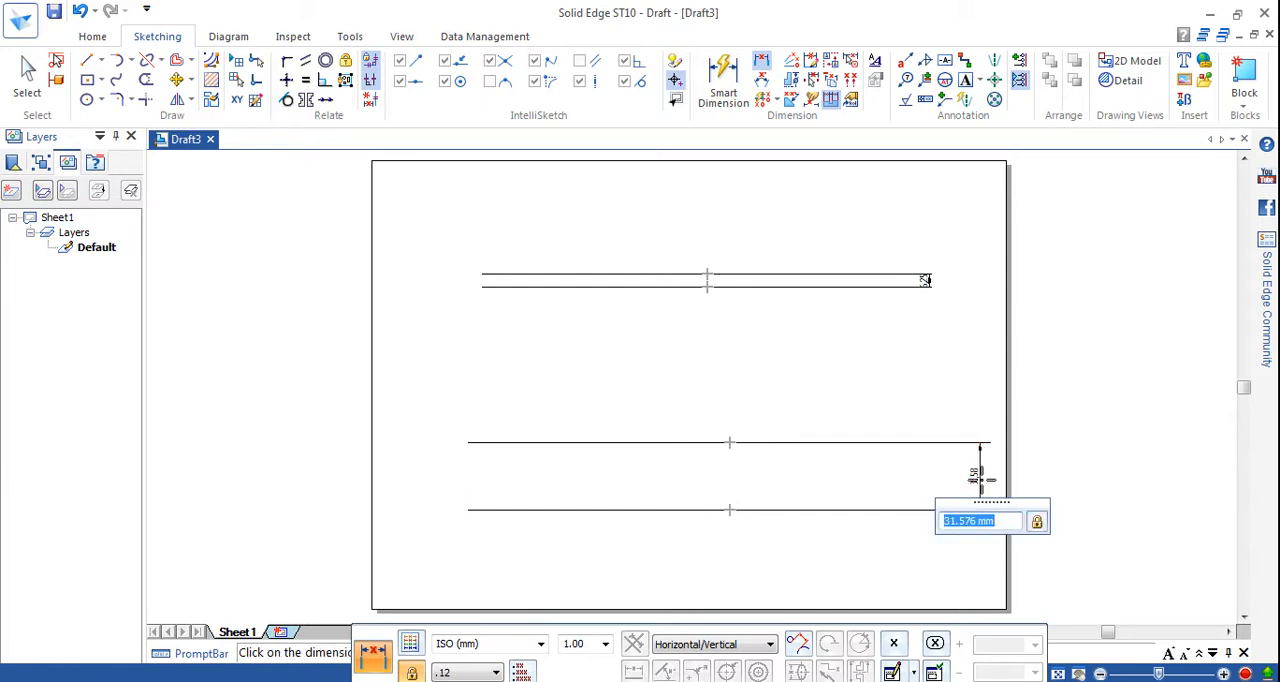
type("50/4")
key("Return")
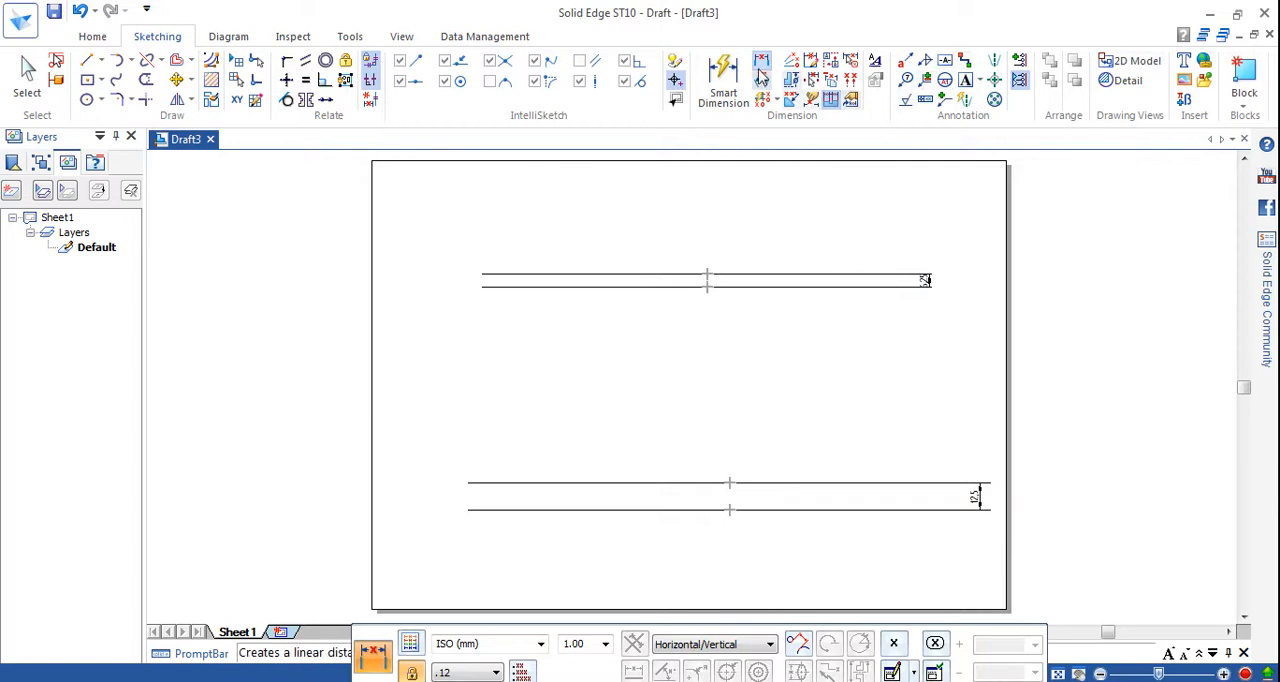
Dimension the overall distance from the uppermost line to the lowest line and set it to 43.3 mm.
key("Escape")
left_click(922, 278)
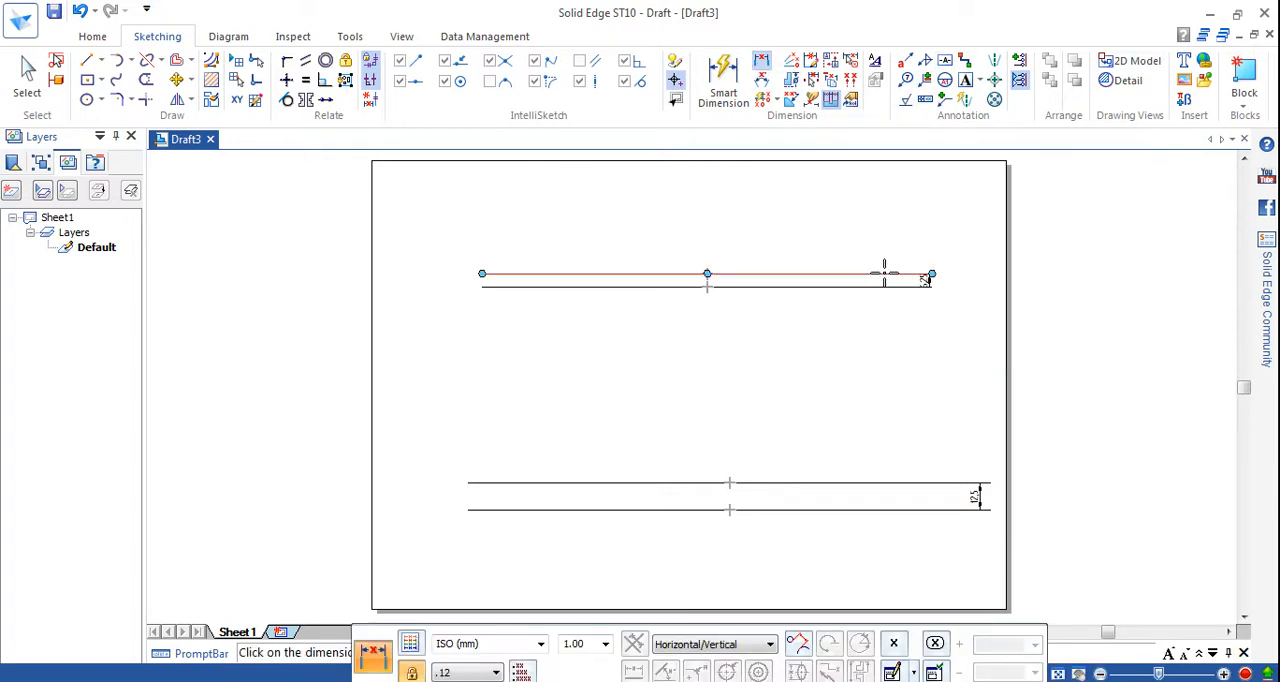
left_click(905, 510)
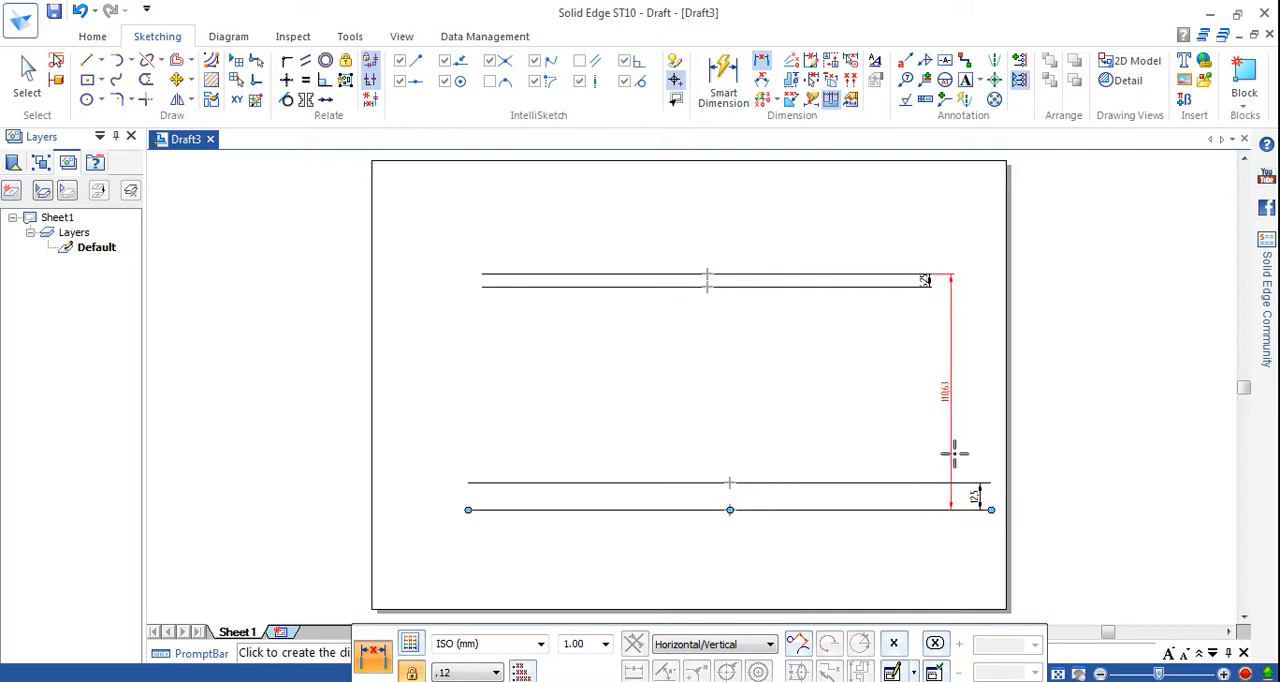
left_click(957, 391)
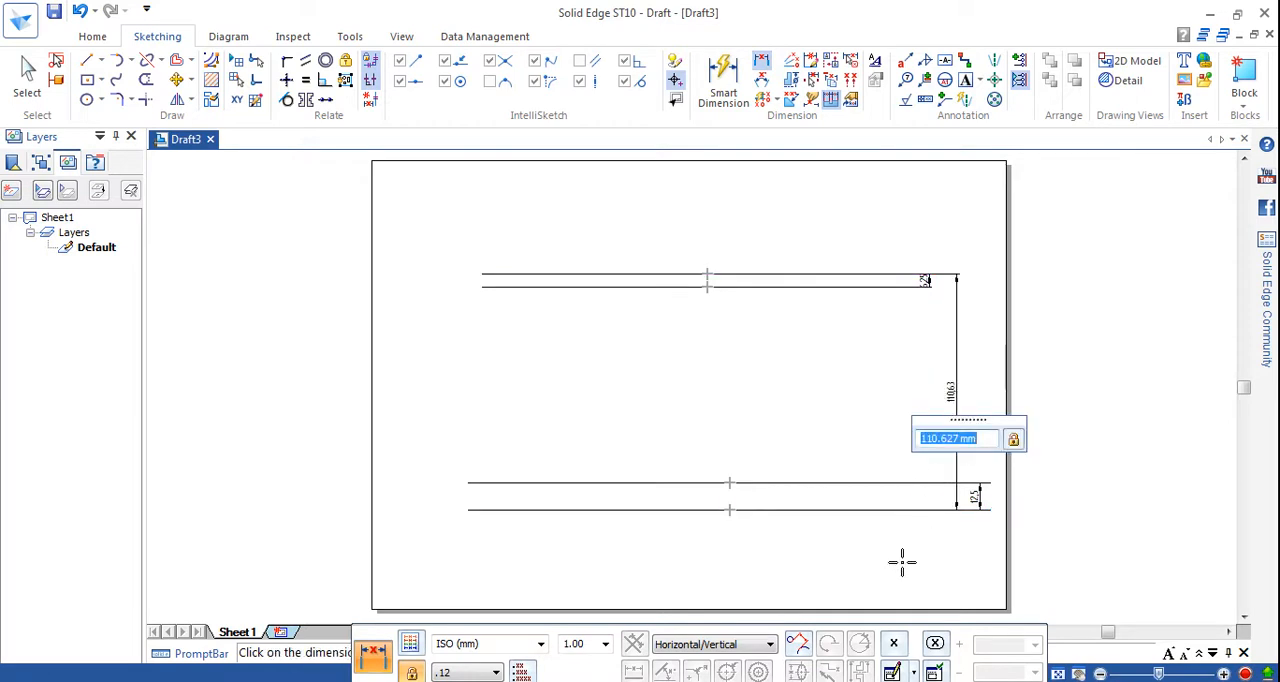
type("50")
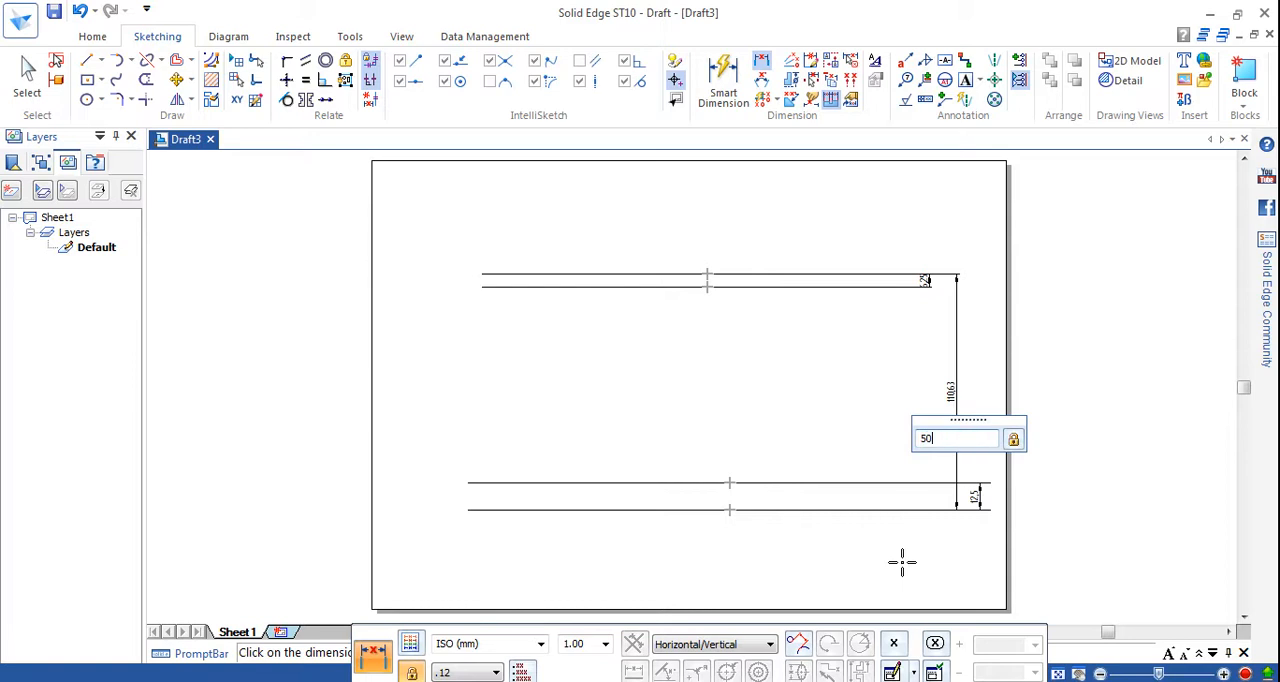
type("\"")
key("Return")
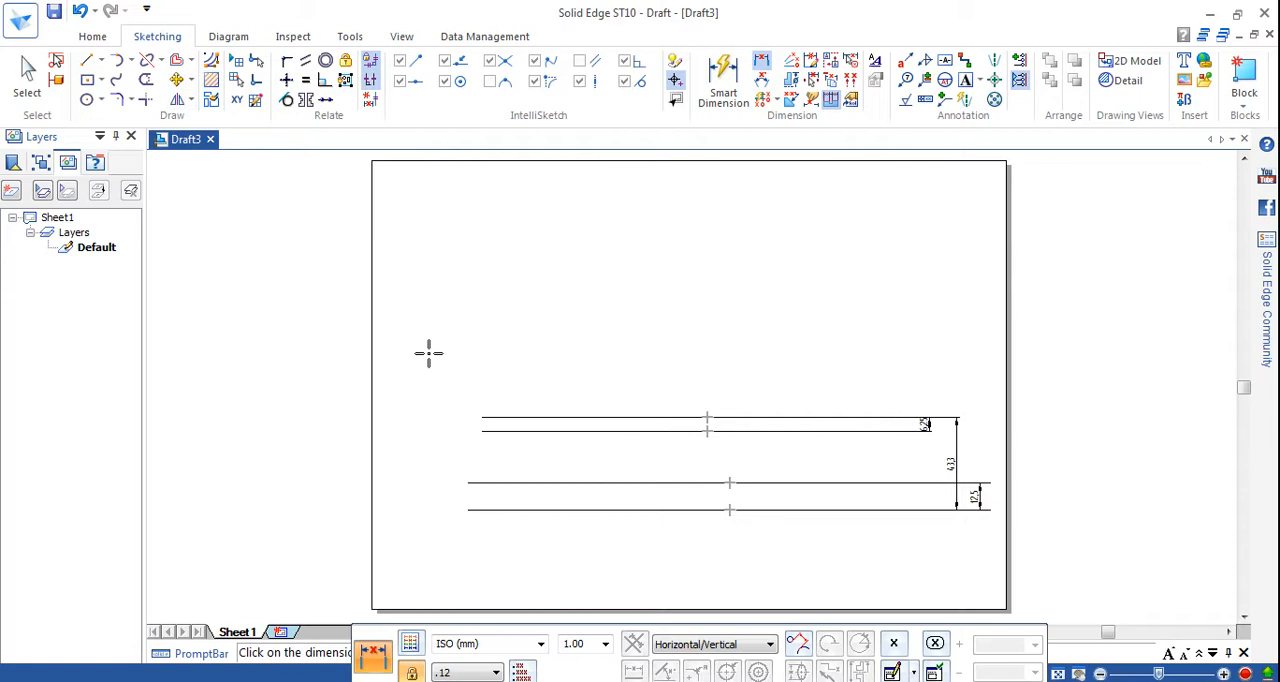
Move all four lines about 42 mm up and 10.5 mm left, using the third line's midpoint as the base point.
left_click(189, 85)
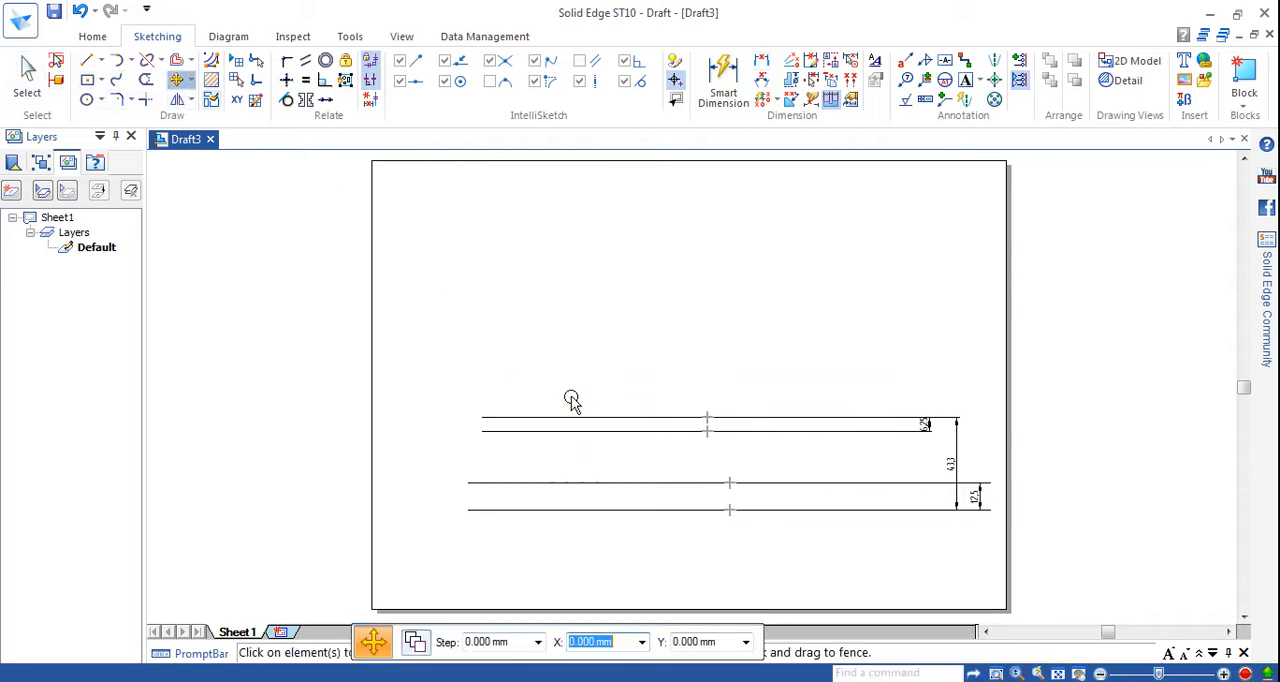
left_click(574, 424)
left_click(594, 484, "ctrl")
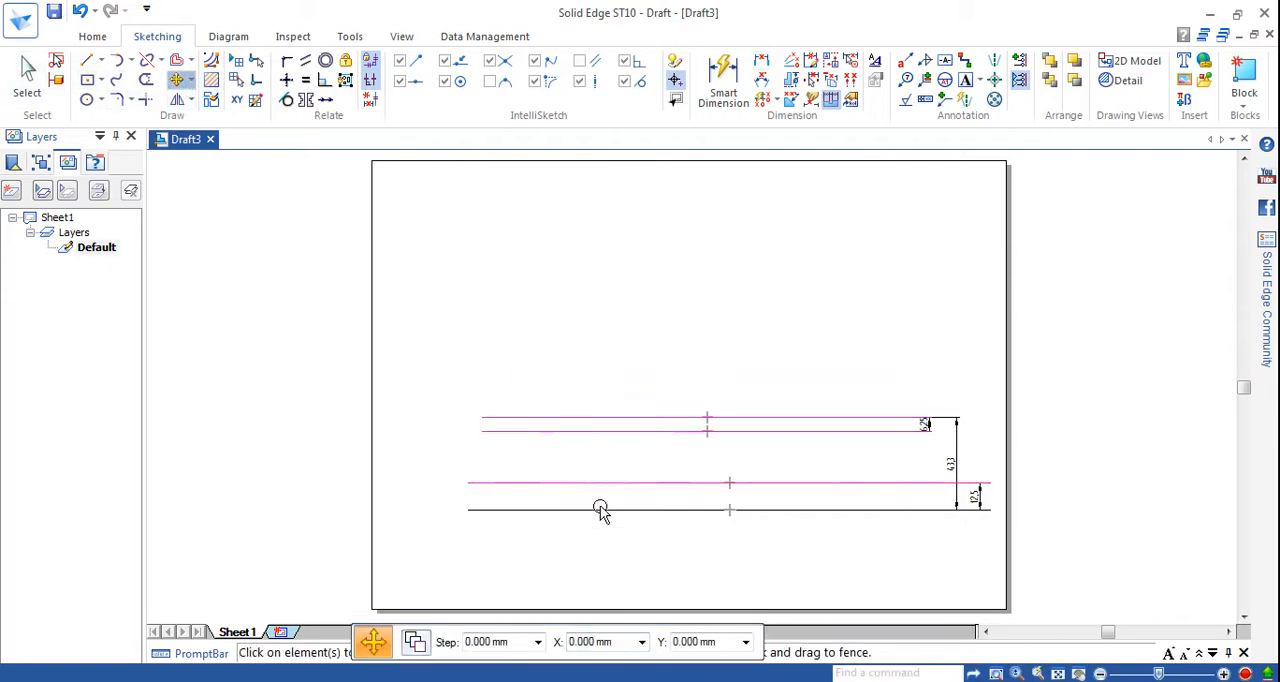
left_click(601, 510, "ctrl")
left_click(730, 484)
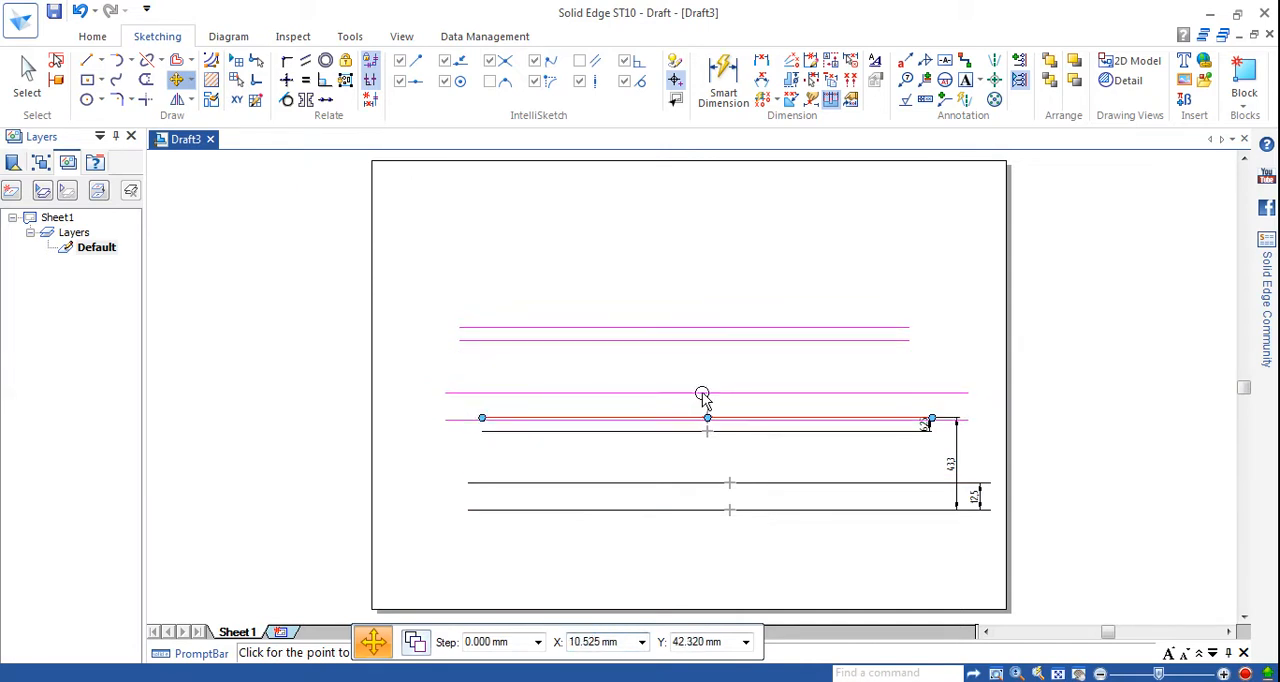
left_click(707, 393)
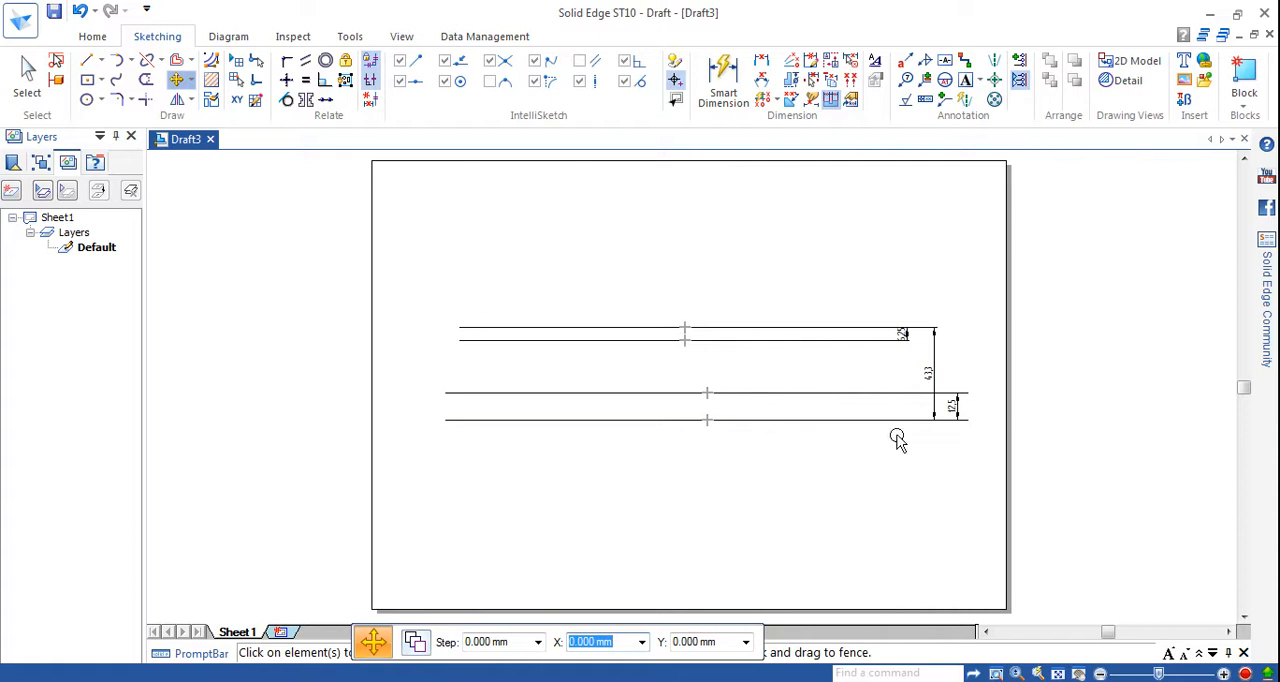
scroll(727, 434, "up", 1, "ctrl")
scroll(724, 434, "down", 4, "ctrl")
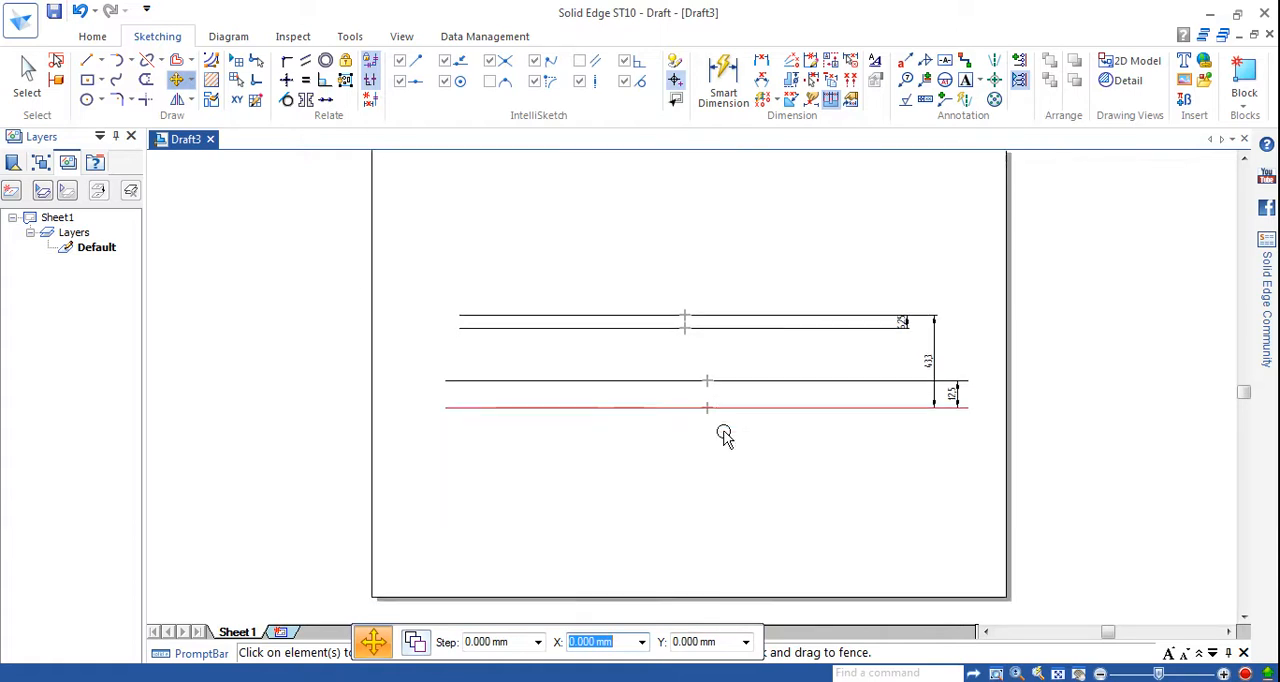
scroll(724, 429, "up", 3, "ctrl")
scroll(724, 429, "down", 3, "ctrl")
scroll(724, 427, "up", 5, "ctrl")
scroll(724, 429, "down", 1, "ctrl")
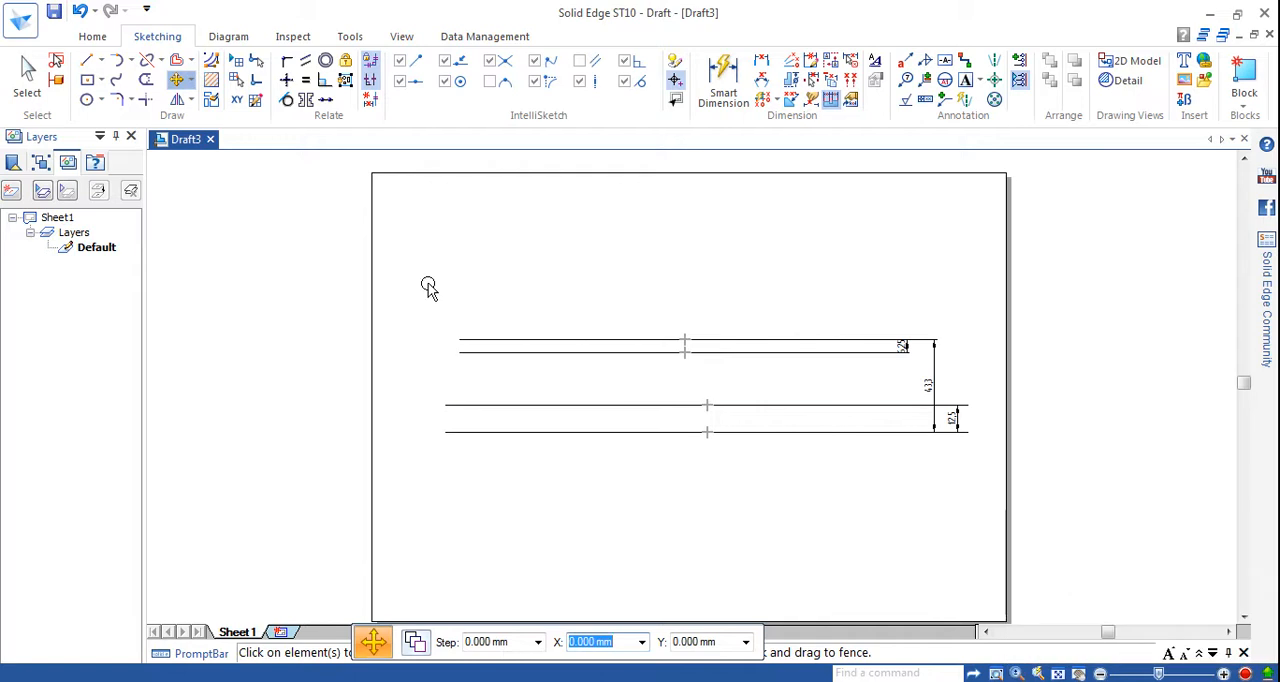
Zoom in on the left half of the four horizontal lines with Zoom Area.
left_click(399, 37)
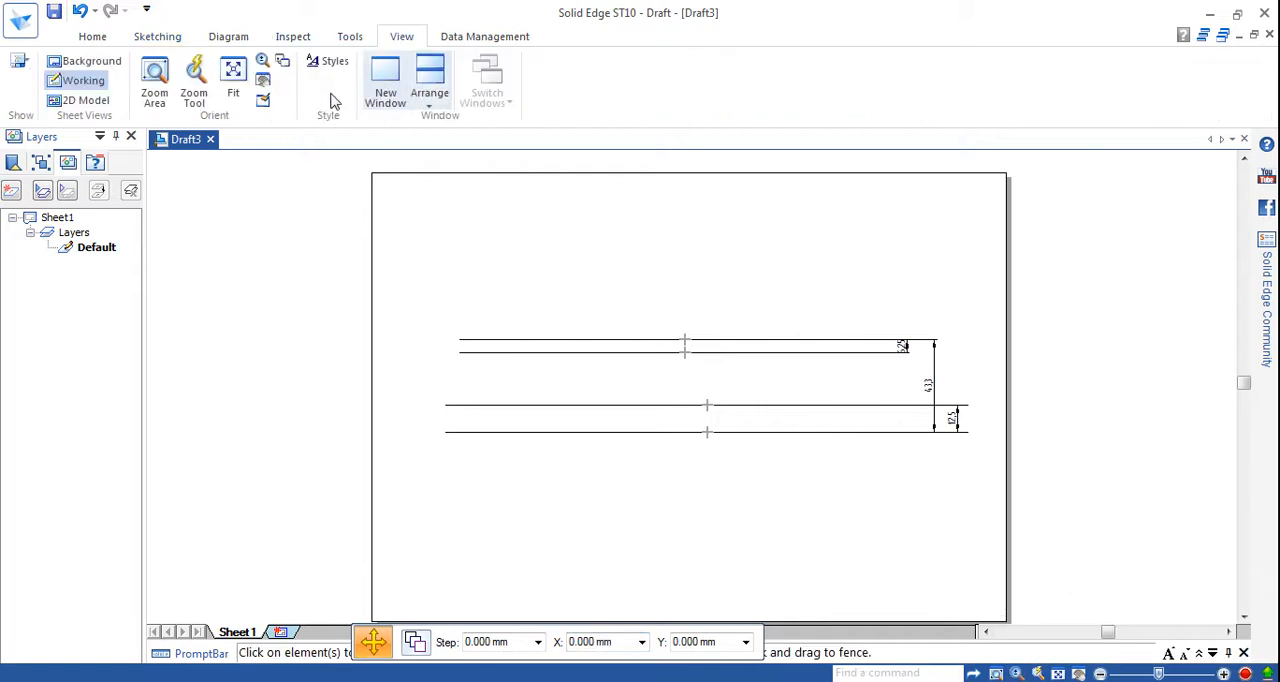
left_click(152, 78)
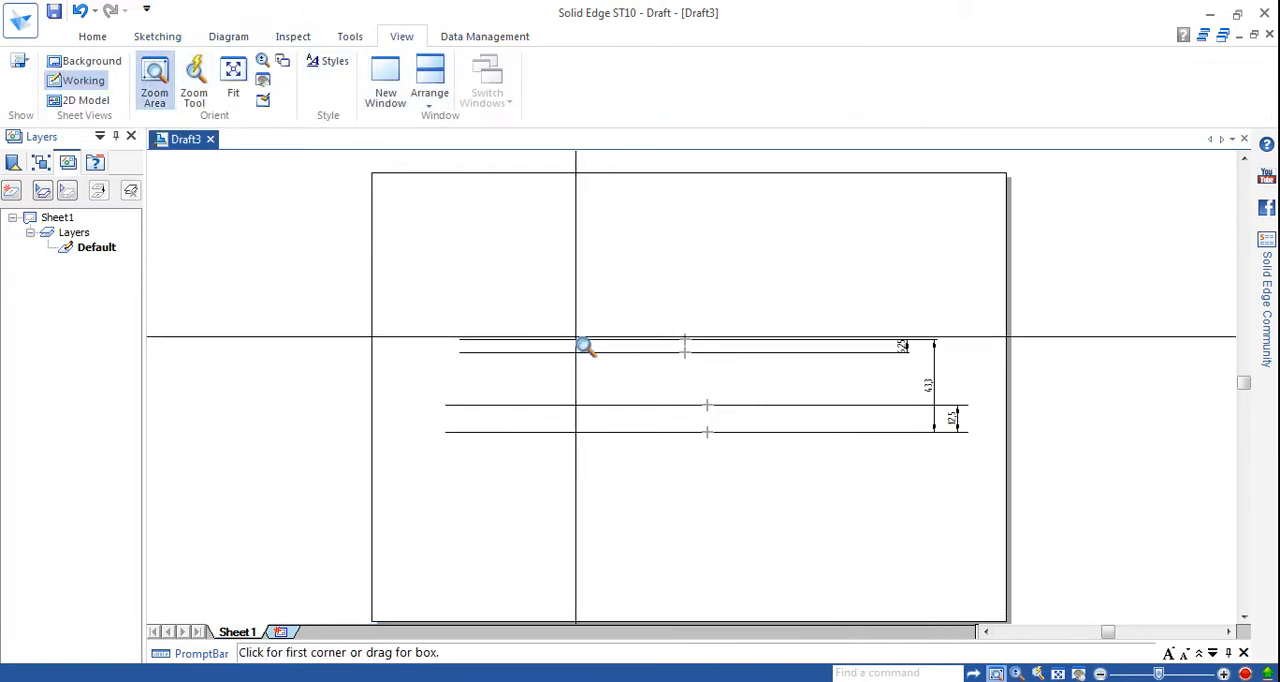
left_click(496, 314)
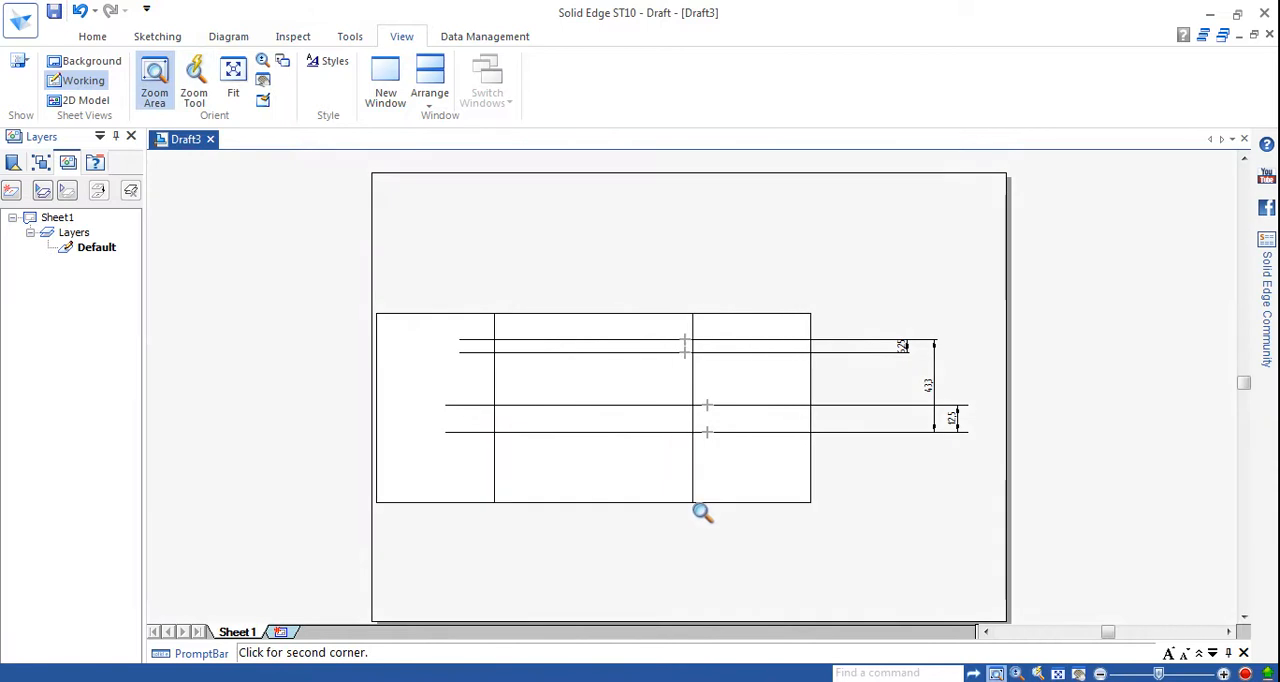
left_click(678, 497)
key("Escape")
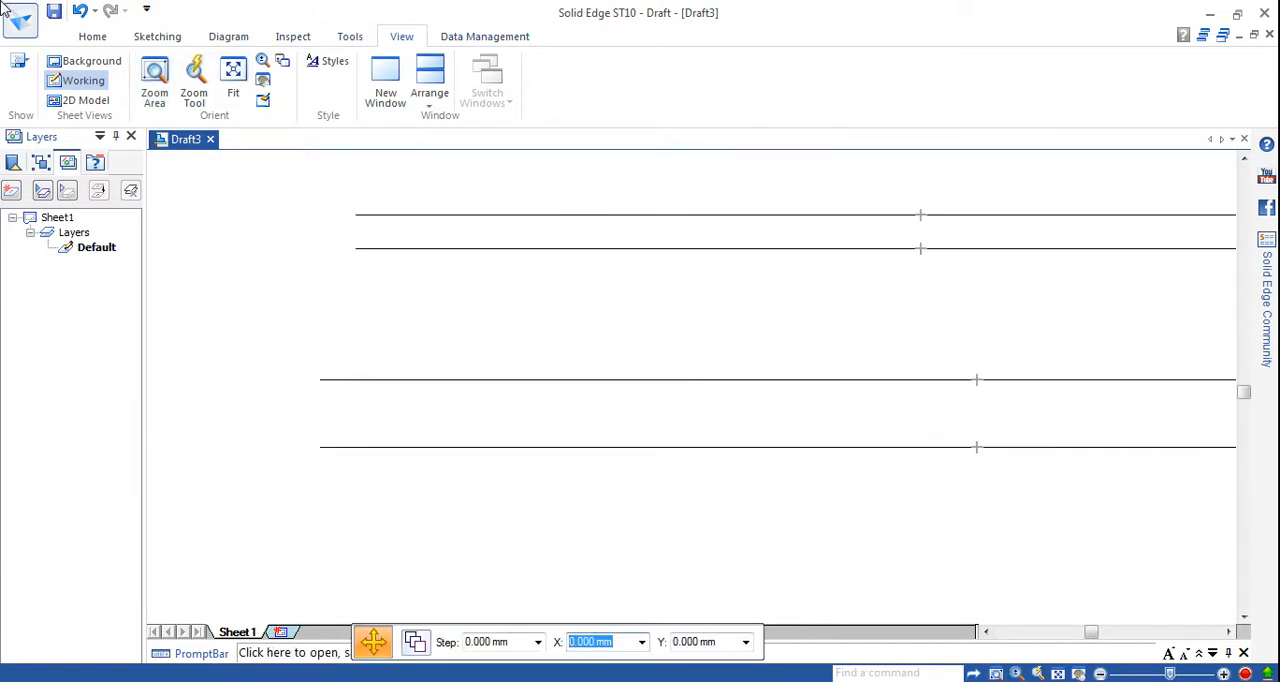
Draw a zigzag of three connected lines between the lowest and uppermost horizontal lines, starting upward with a segment about 53 mm long at 54°.
left_click(157, 37)
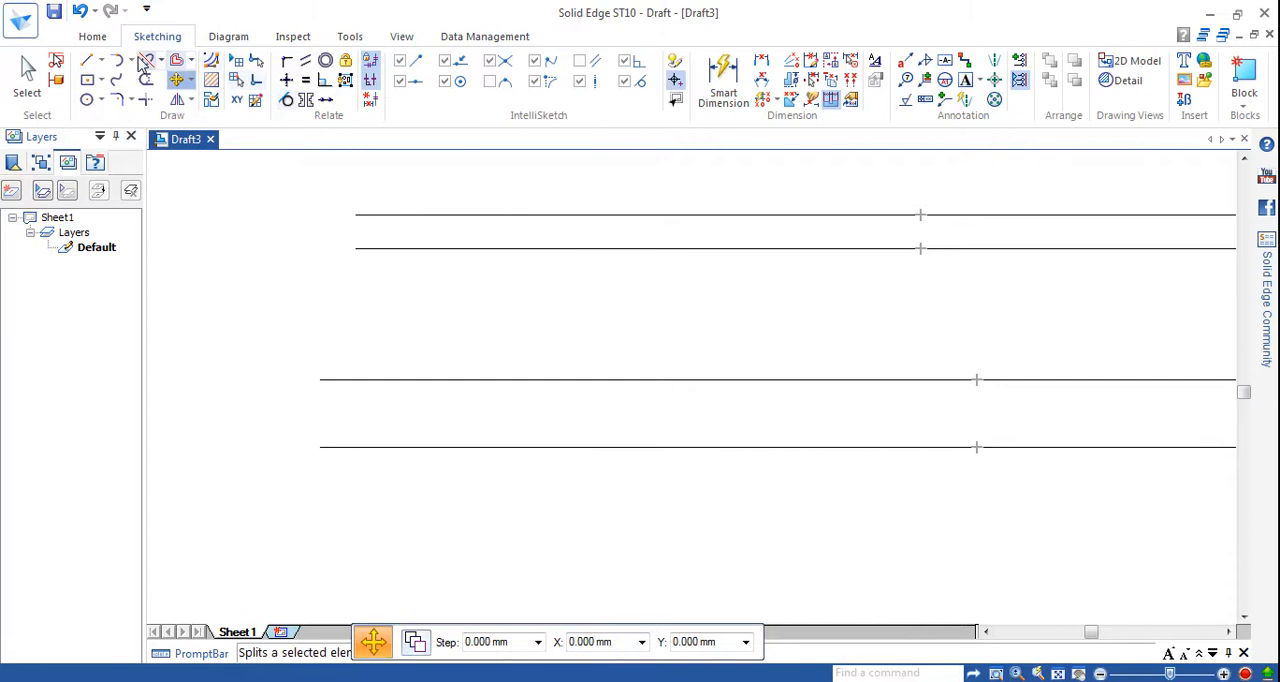
left_click(86, 61)
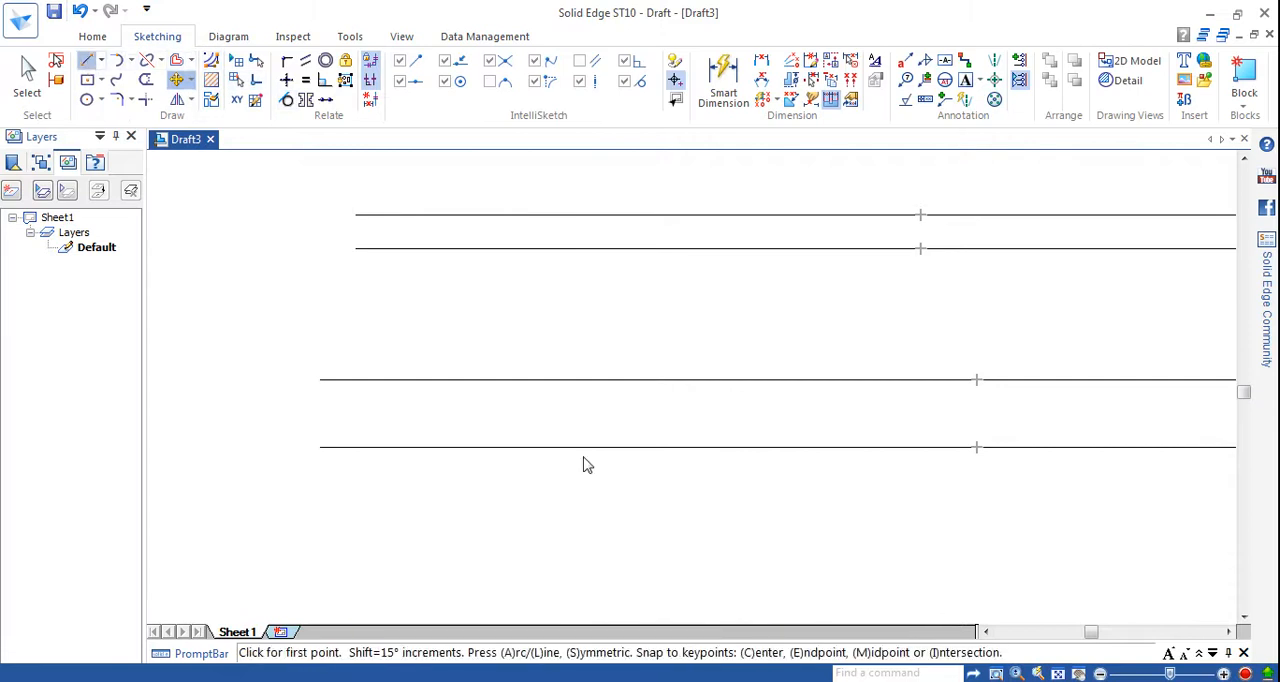
left_click(446, 447)
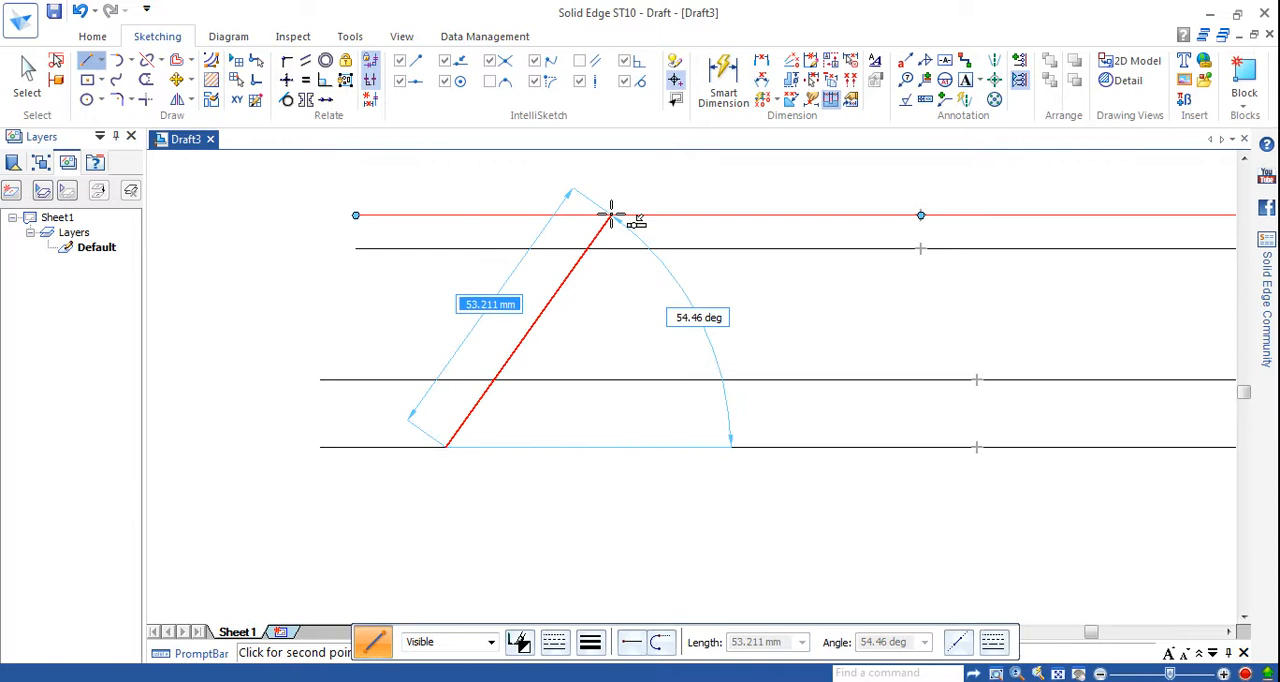
left_click(611, 216)
left_click(764, 447)
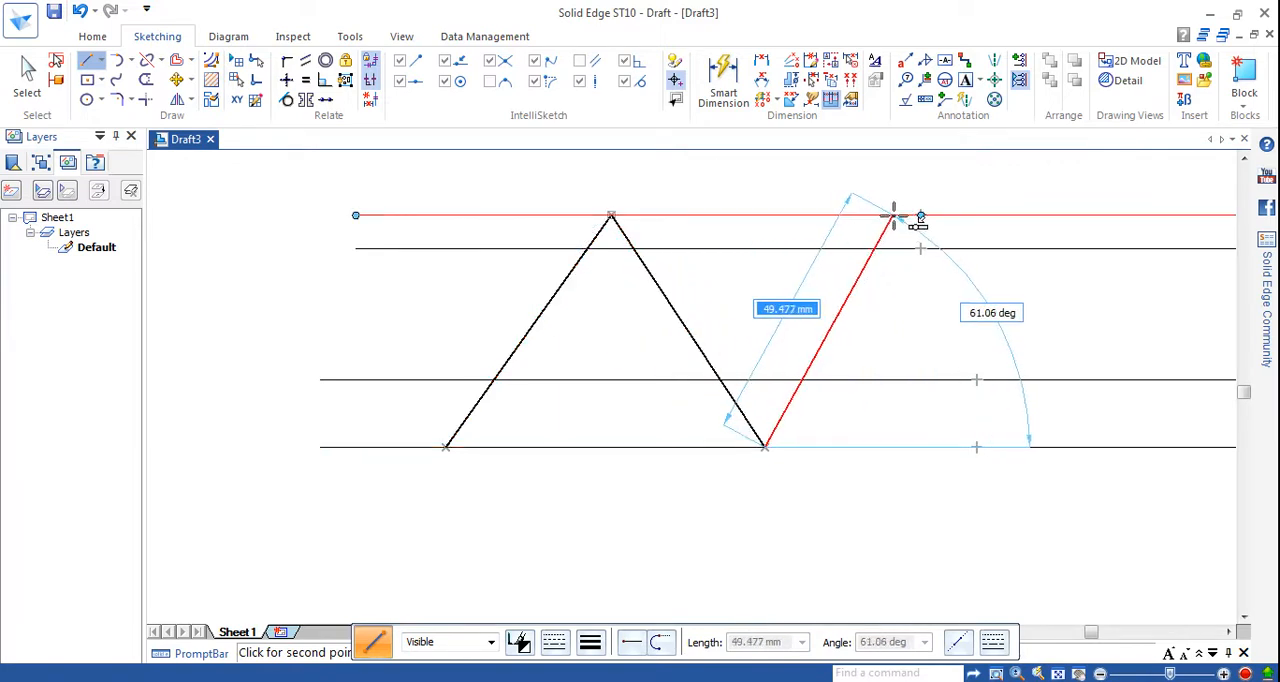
left_click(893, 216)
right_click(929, 271)
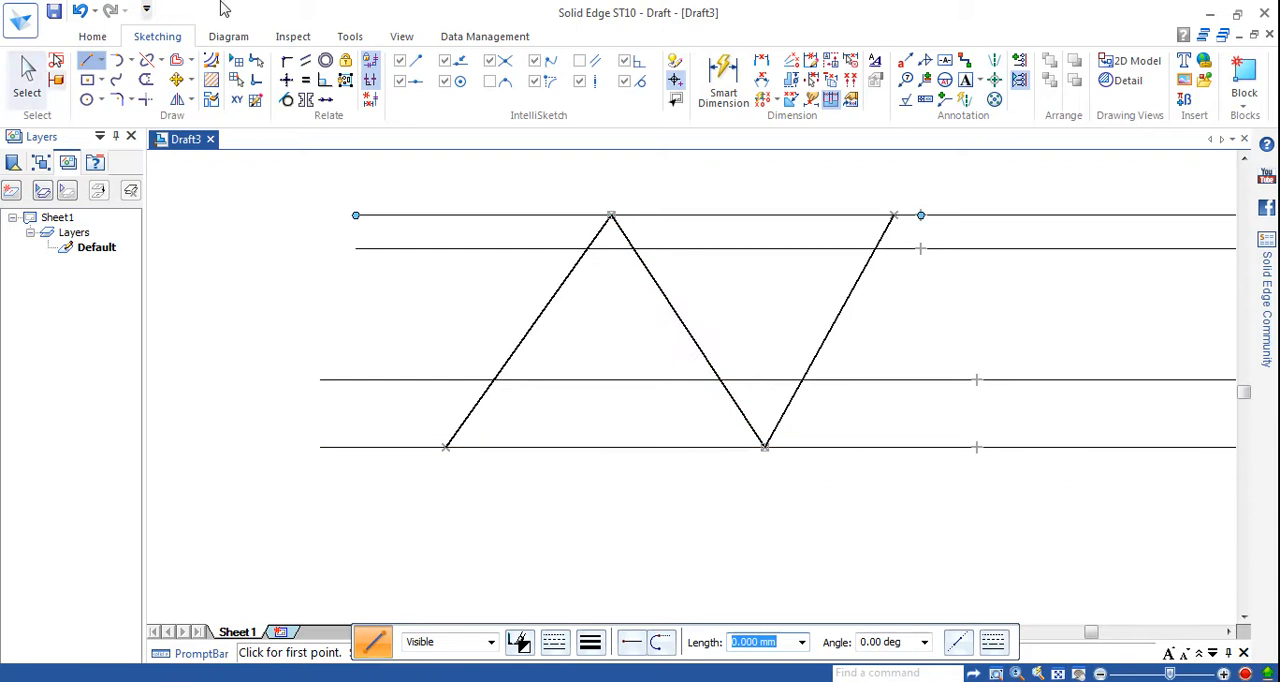
left_click(760, 62)
left_click(572, 266)
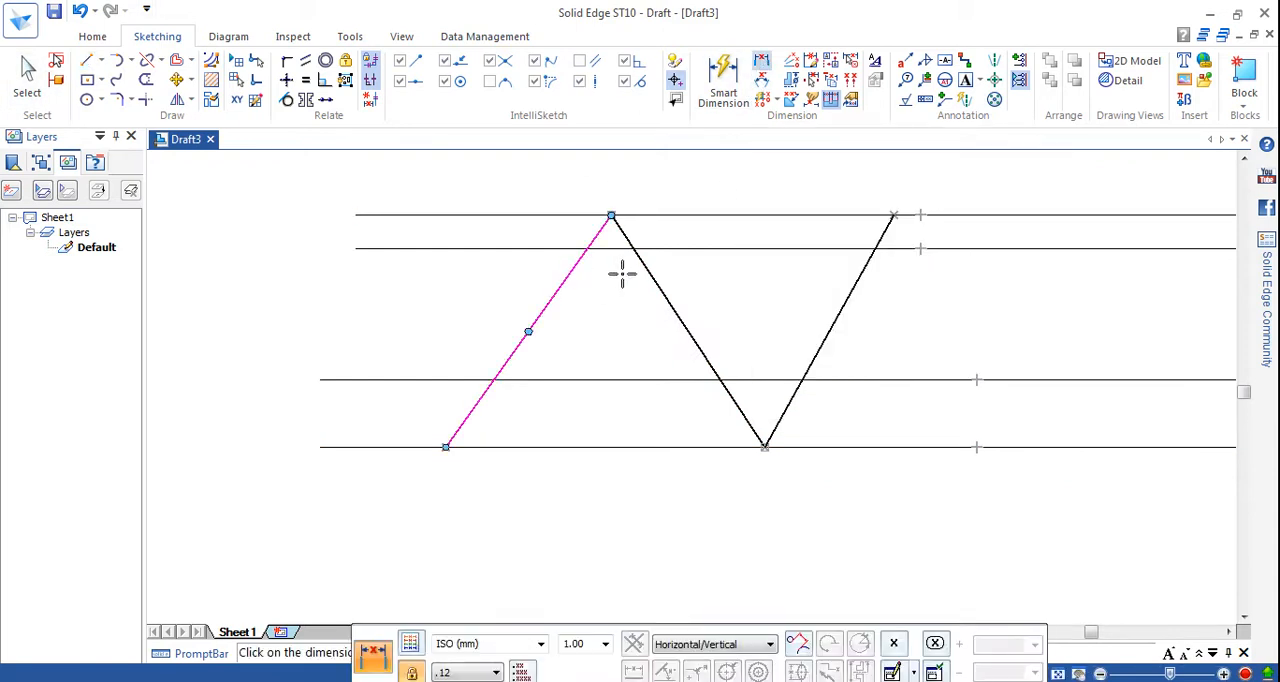
left_click(640, 263)
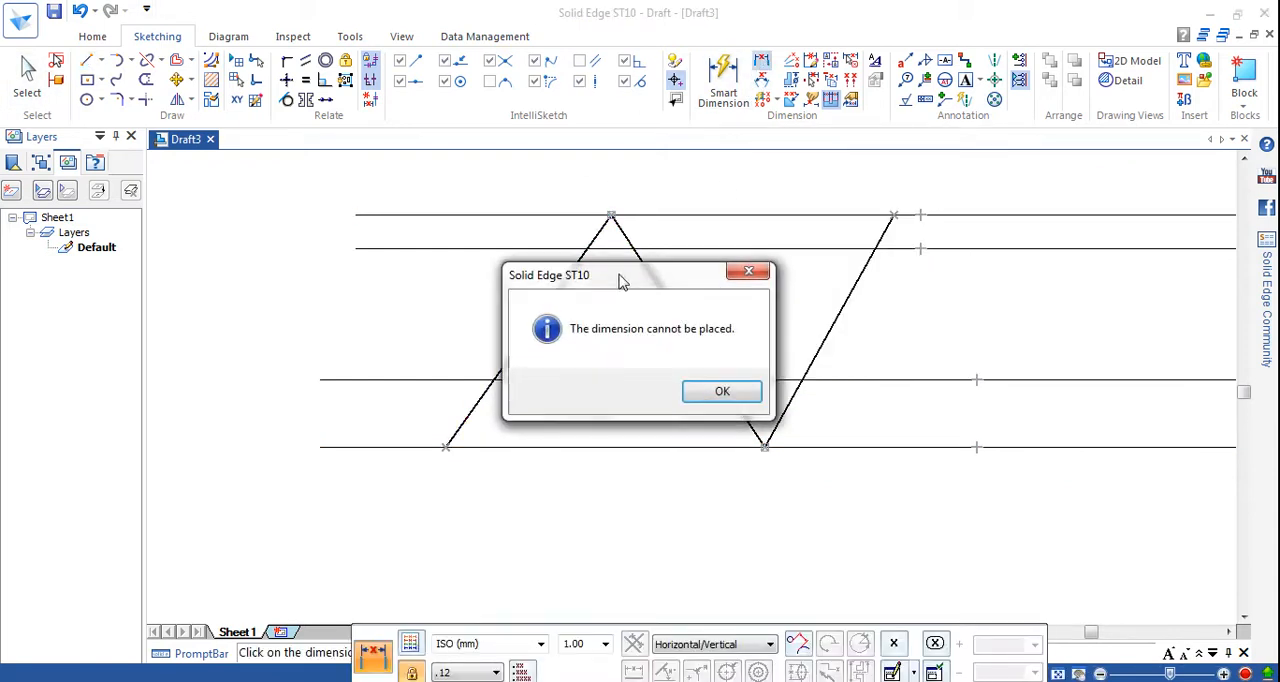
left_click(737, 395)
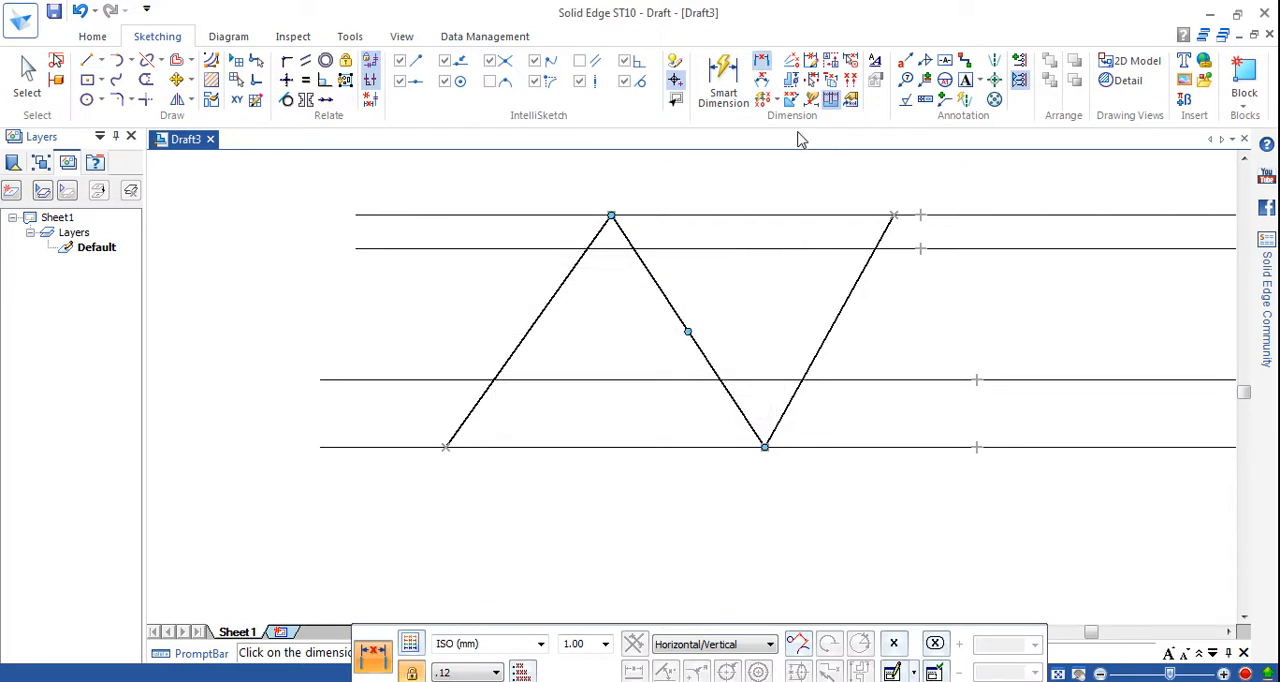
Dimension the angle between the first two sloped lines below their shared apex and set it to 60°.
left_click(762, 88)
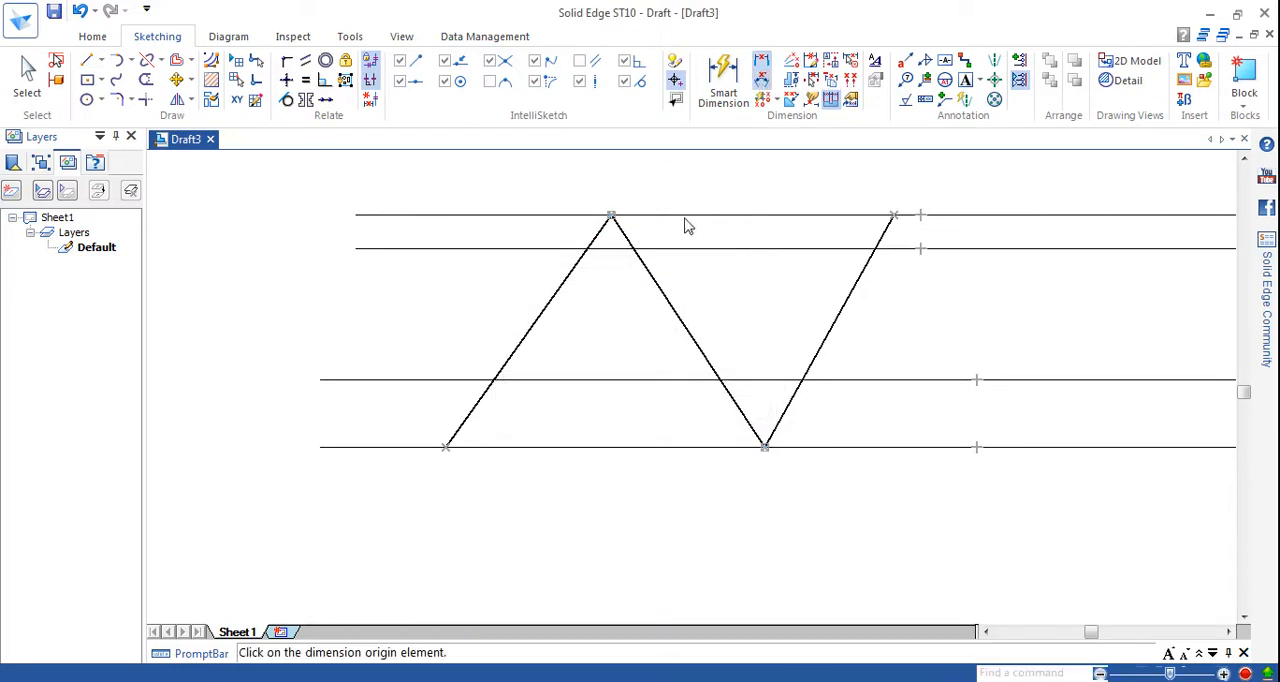
left_click(632, 258)
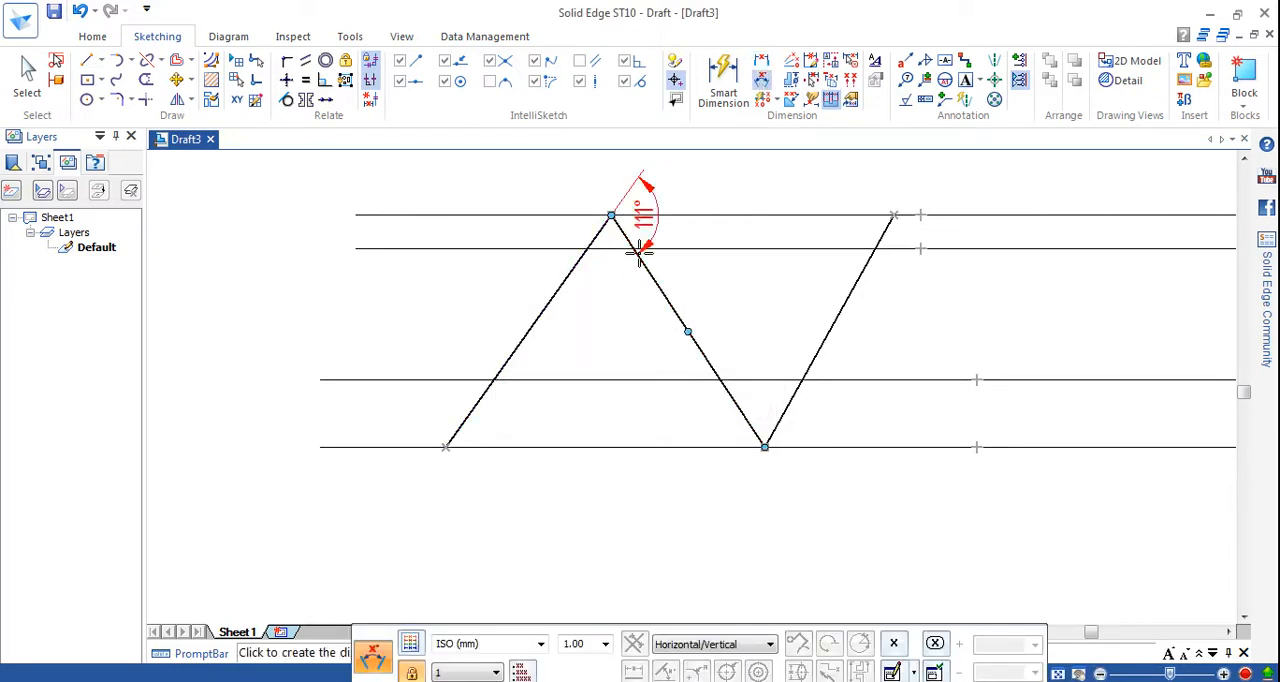
left_click(600, 282)
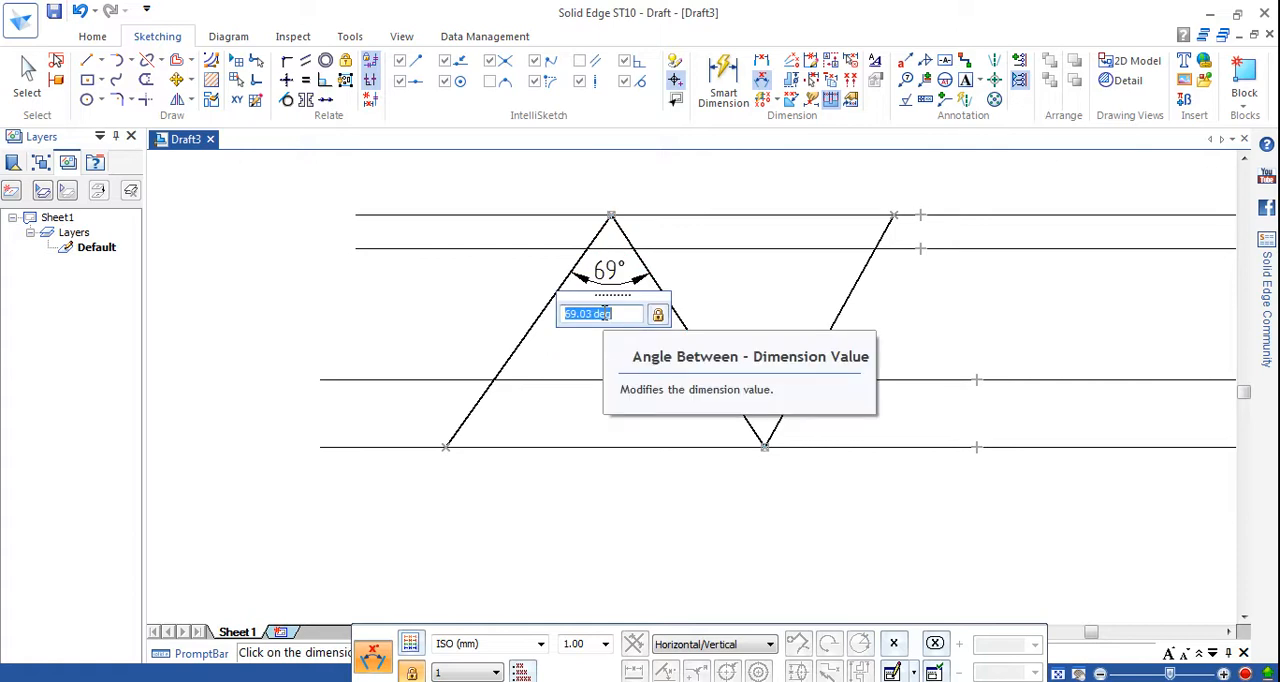
type("6")
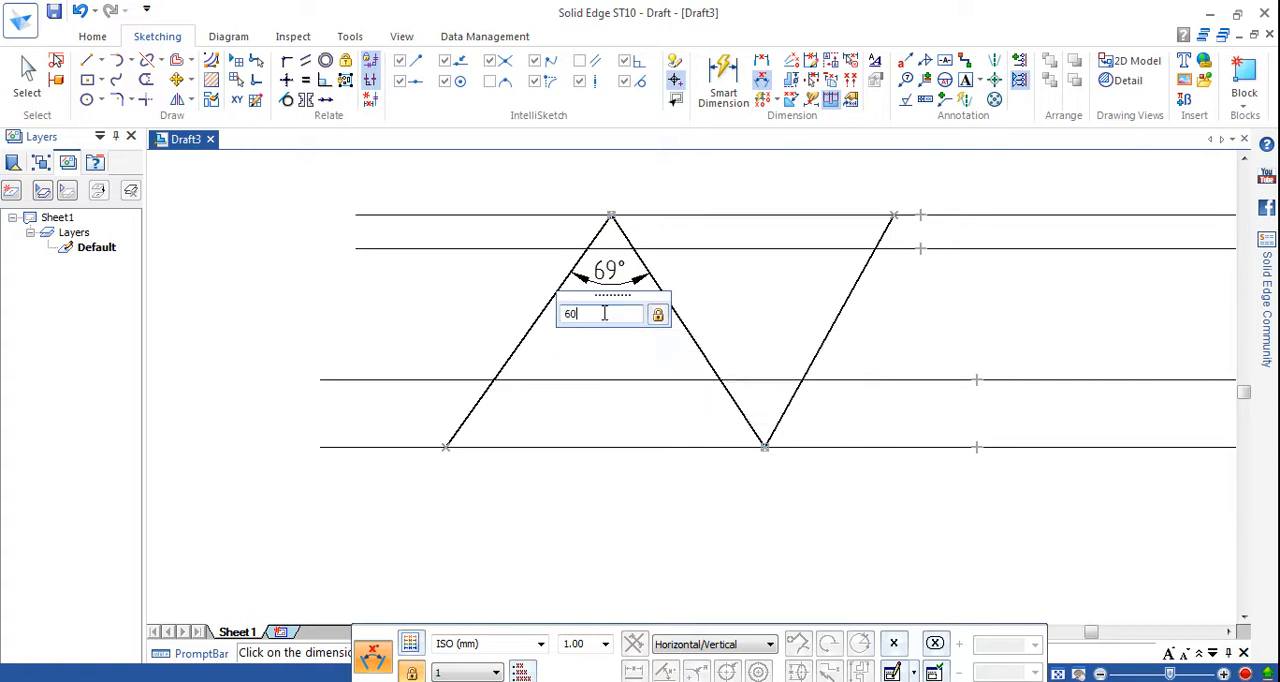
type("0")
key("Return")
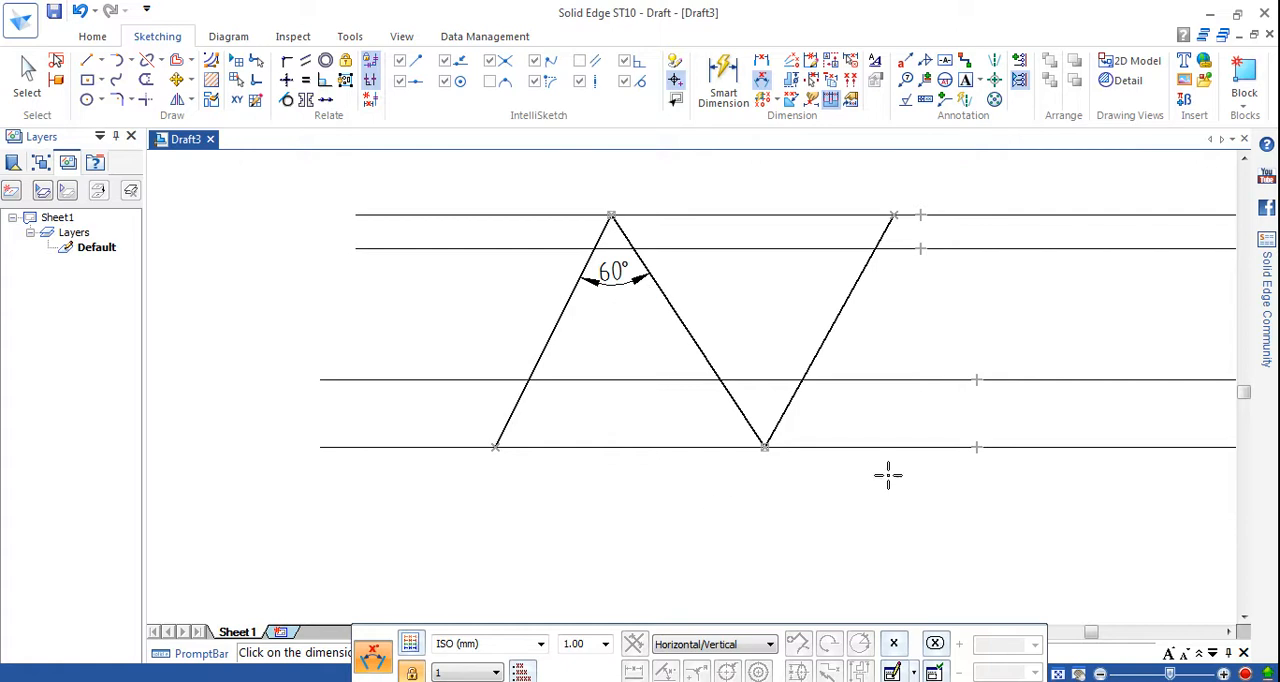
Draw a vertical dash-dot centre line from the apex of the first two sloped lines down to the lowest horizontal line.
left_click(89, 66)
left_click(518, 642)
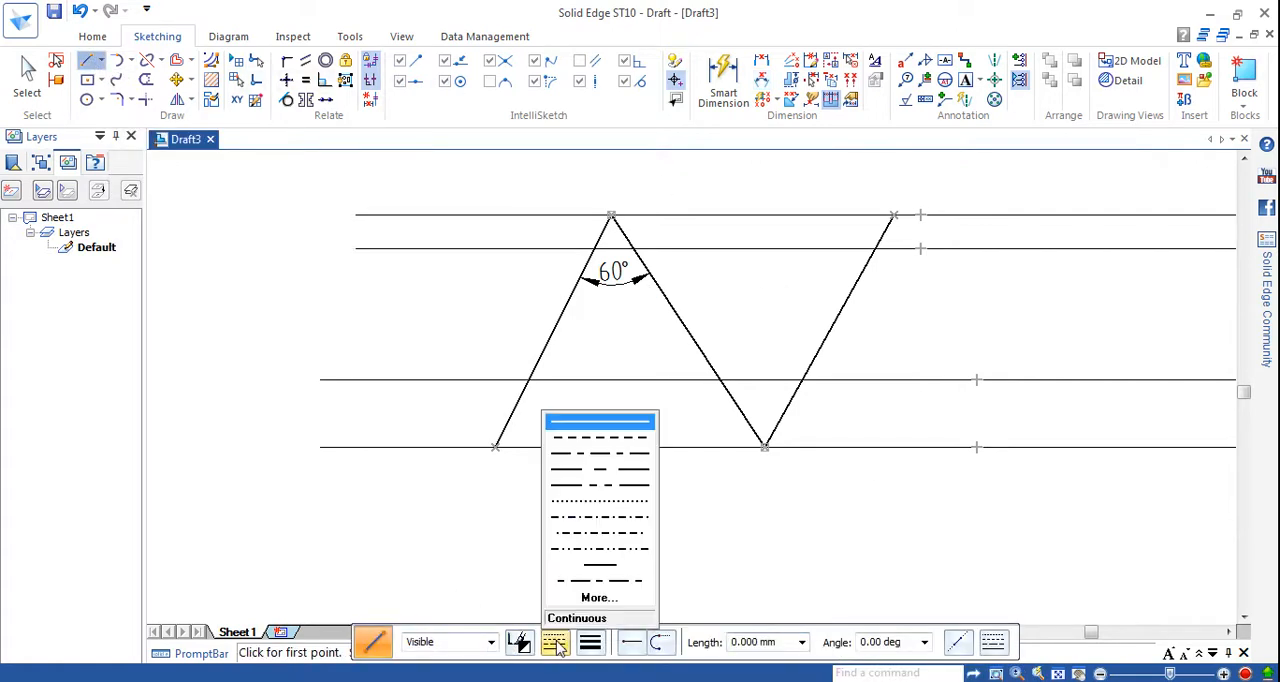
left_click(598, 520)
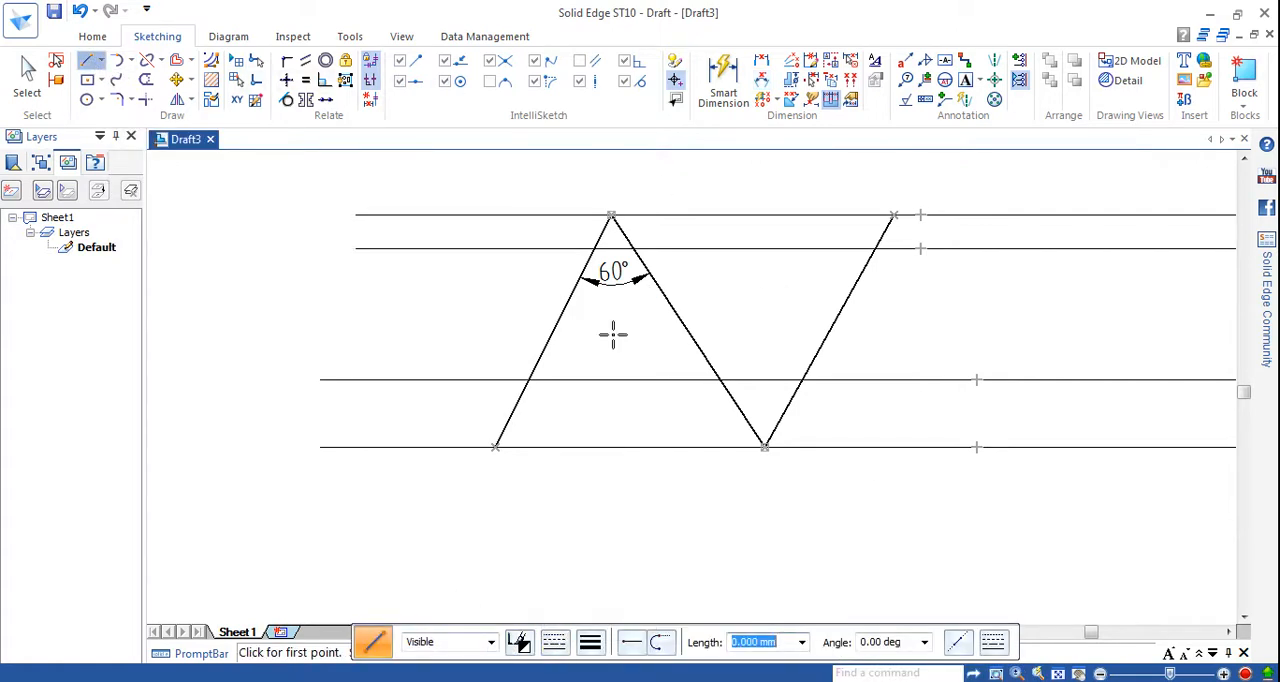
left_click(611, 218)
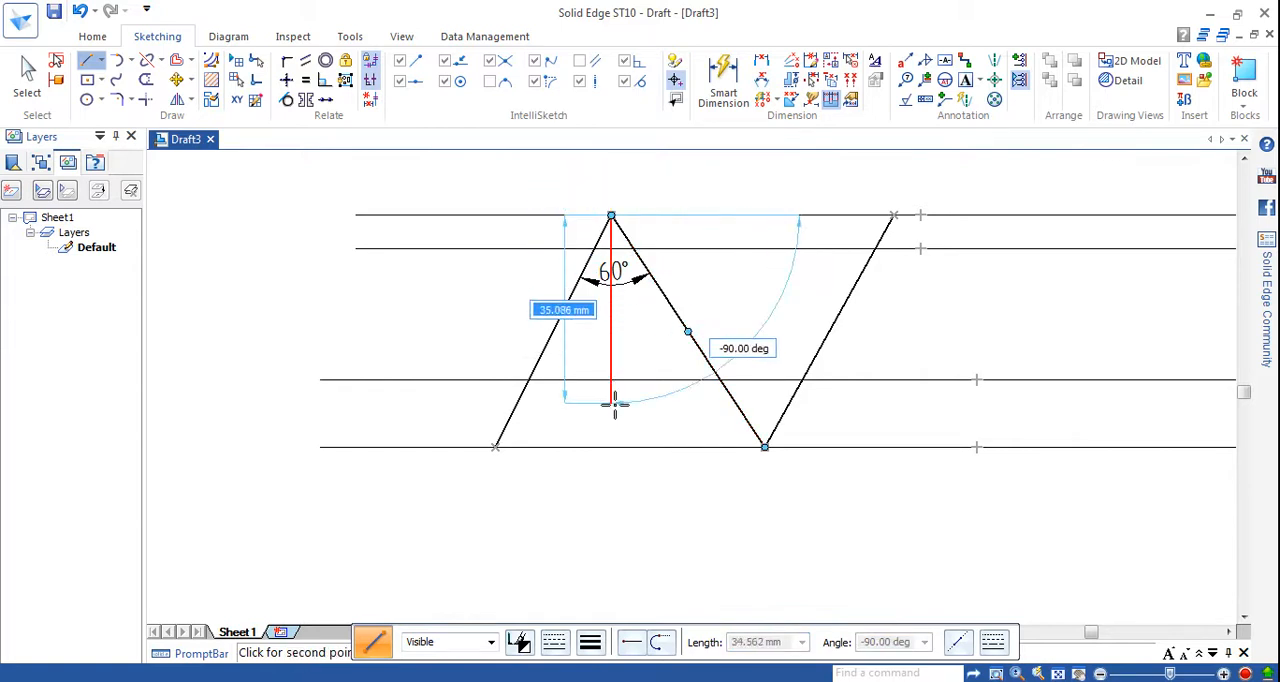
left_click(611, 449)
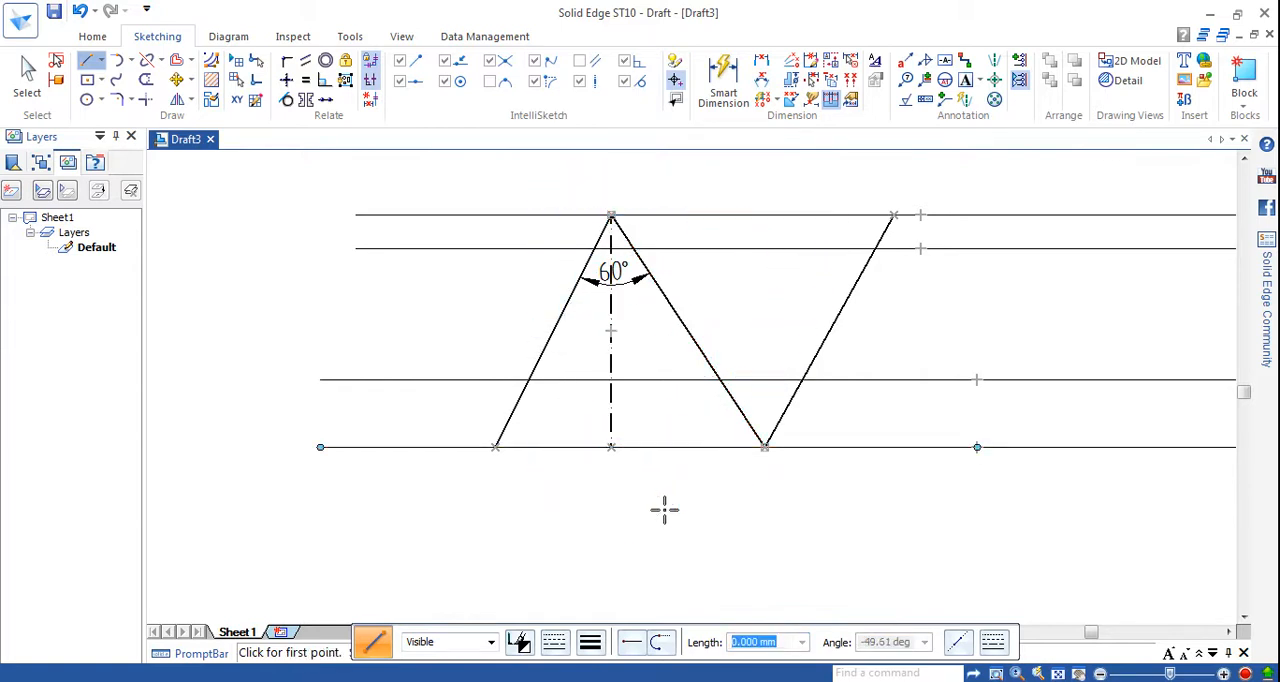
Set the line width of the vertical centre line to 0.13 mm.
left_click(27, 78)
left_click(611, 390)
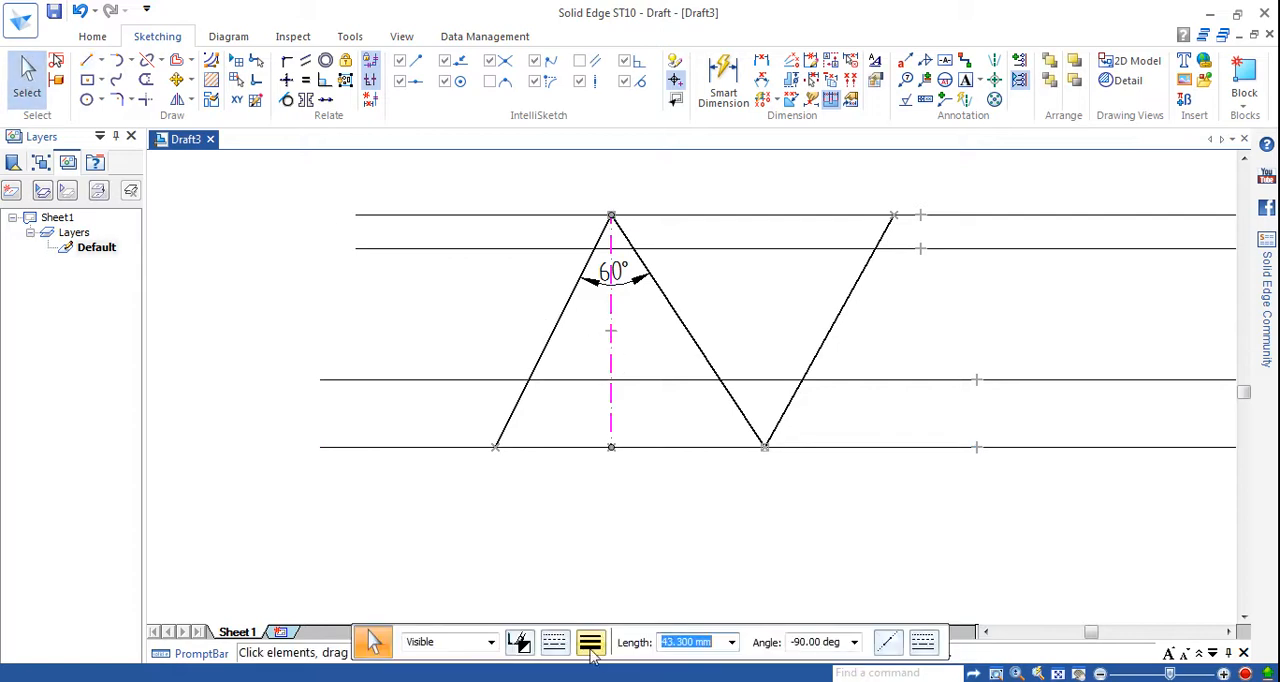
left_click(590, 641)
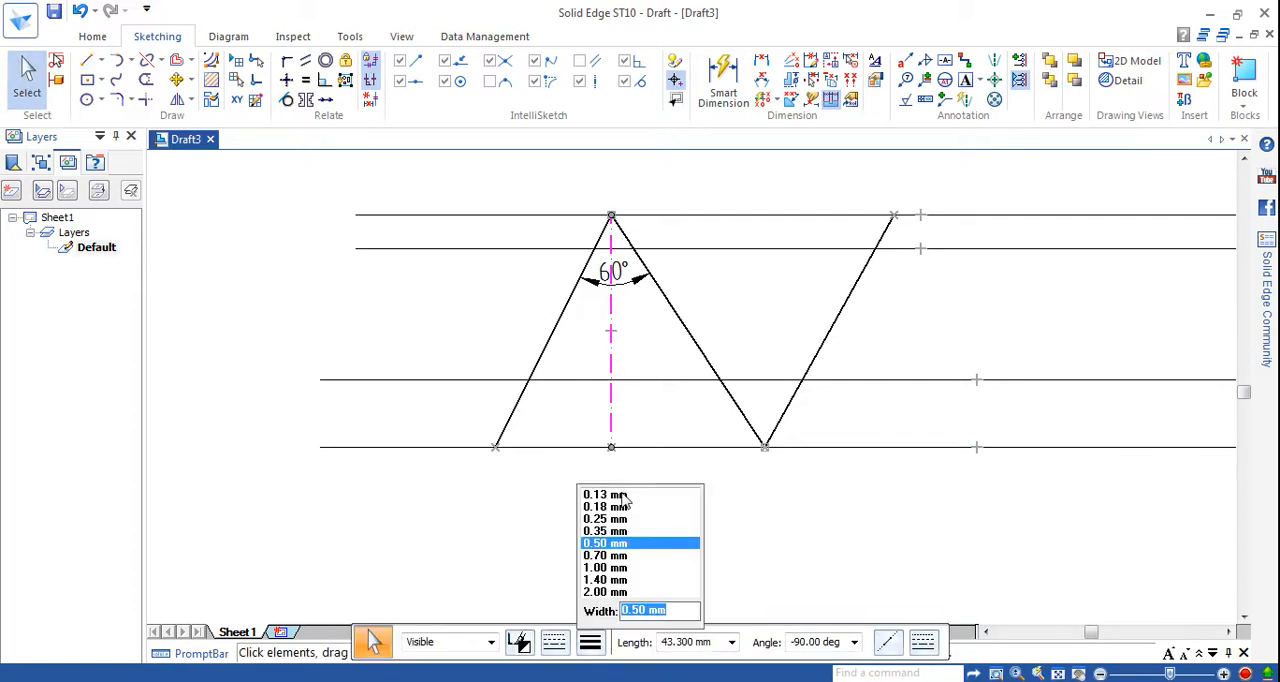
left_click(622, 495)
left_click(700, 523)
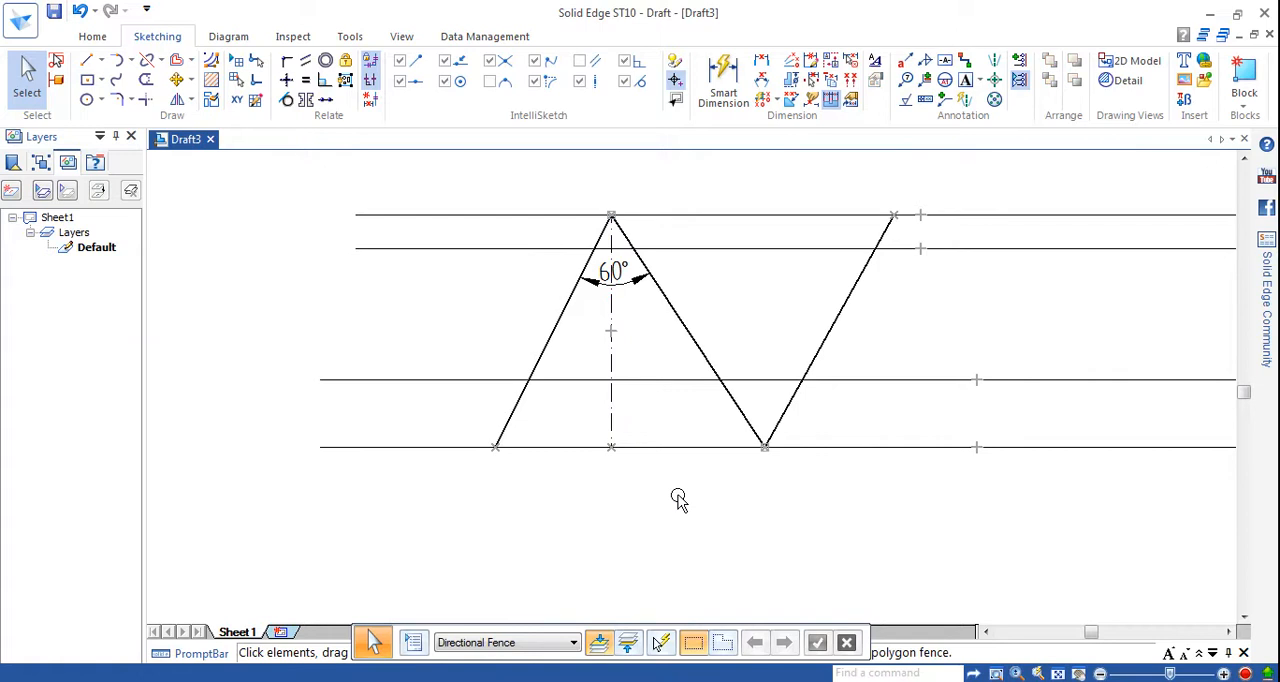
Set the line width of all three sloped zigzag lines to 0.13 mm.
left_click(533, 368)
left_click(708, 366, "ctrl")
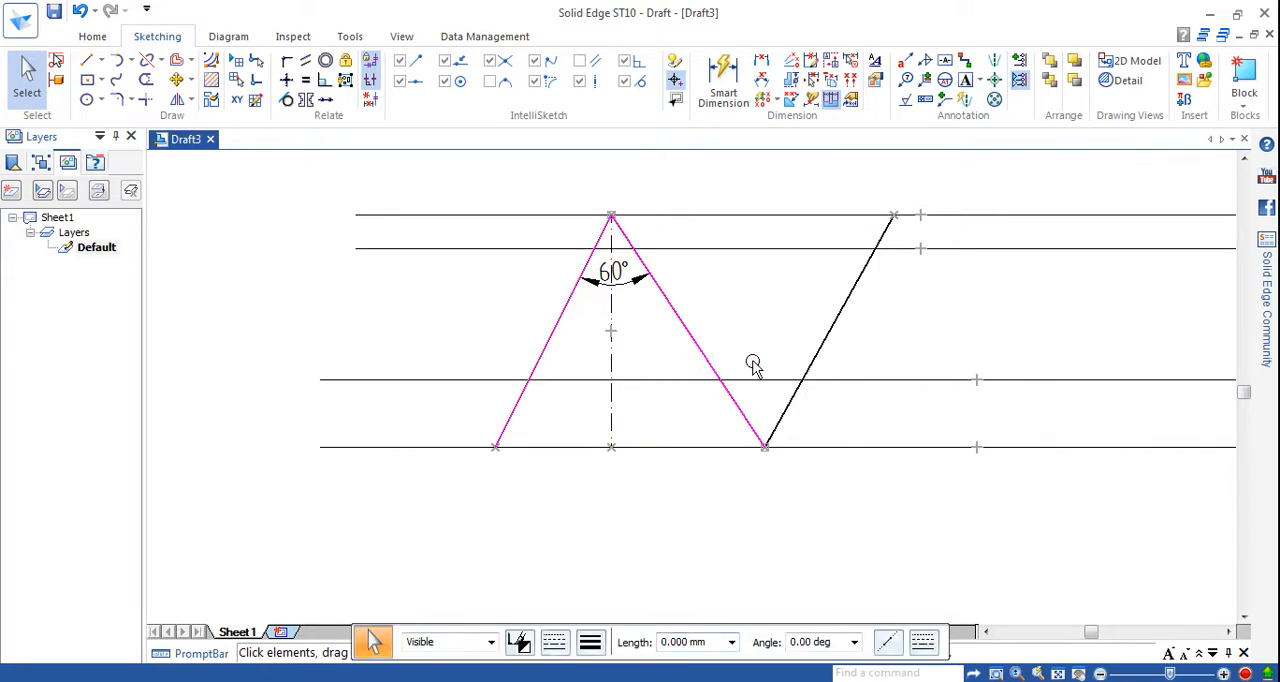
left_click(834, 345, "ctrl")
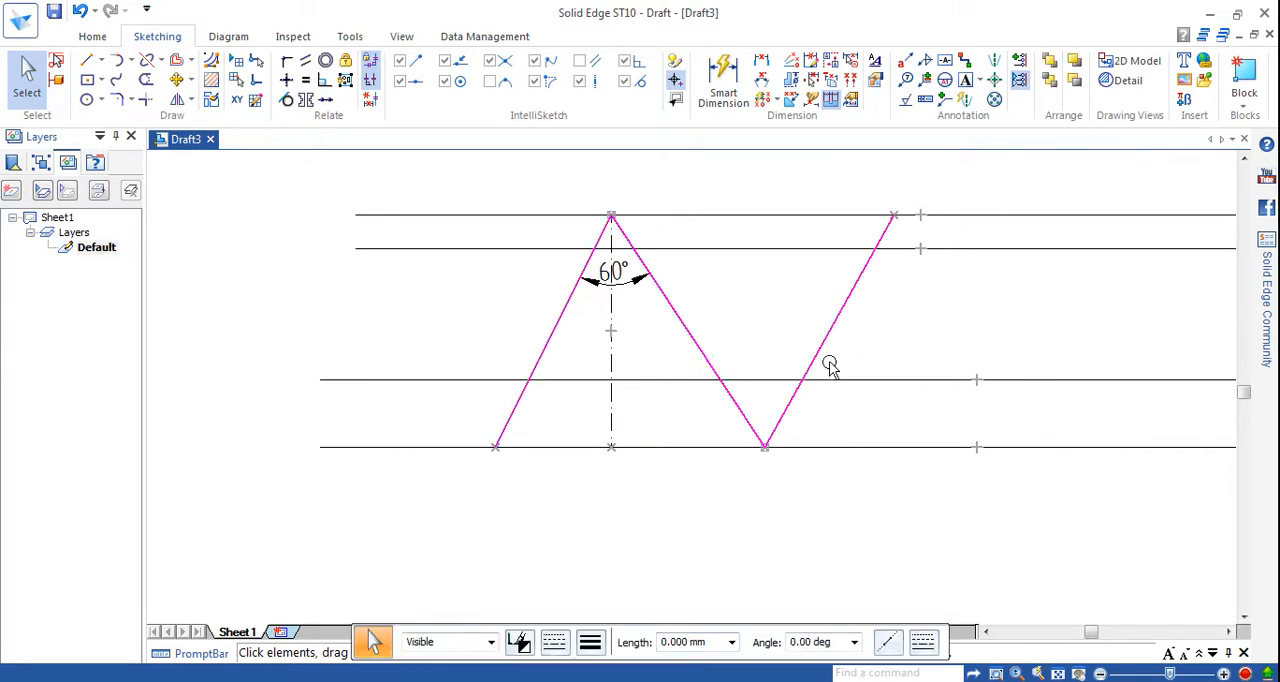
left_click(590, 642)
left_click(612, 507)
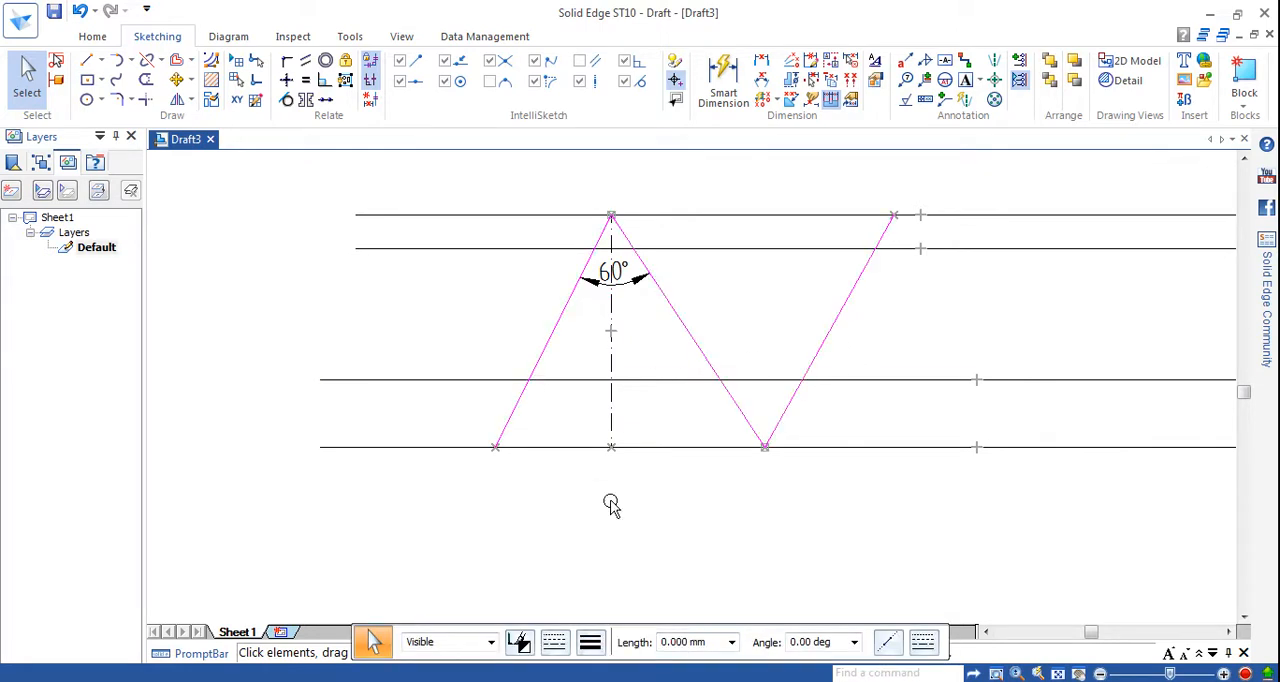
left_click(590, 642)
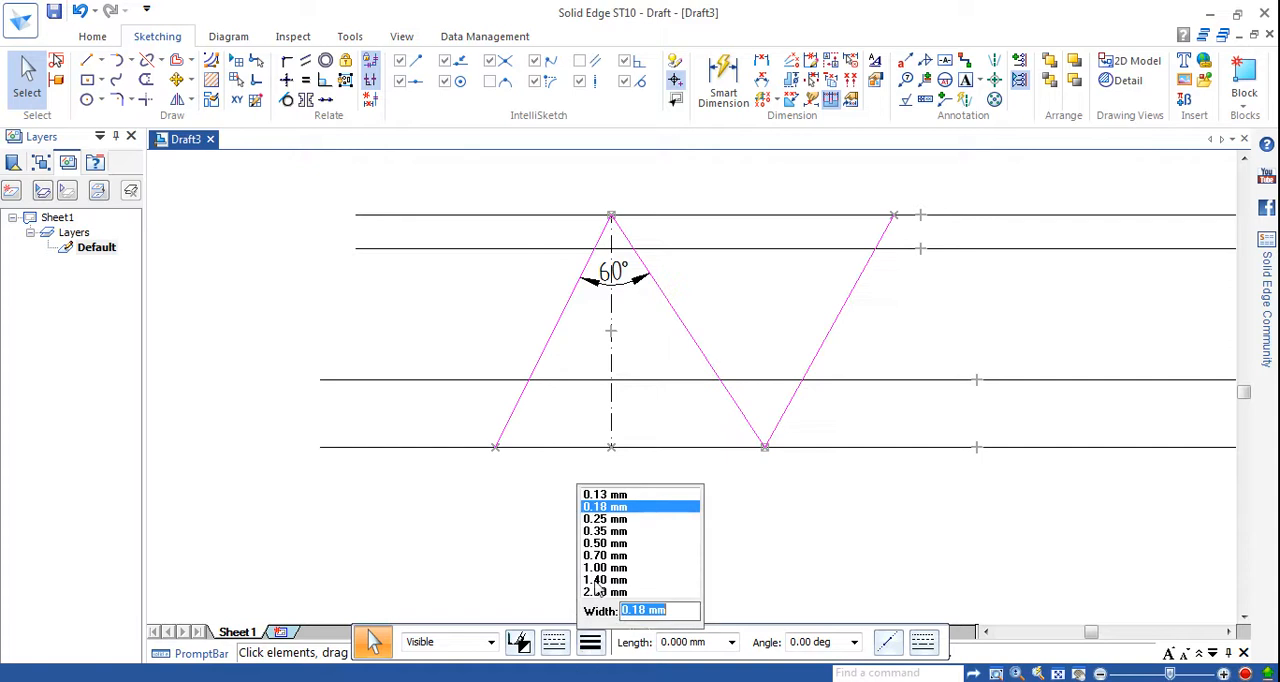
left_click(612, 495)
left_click(624, 508)
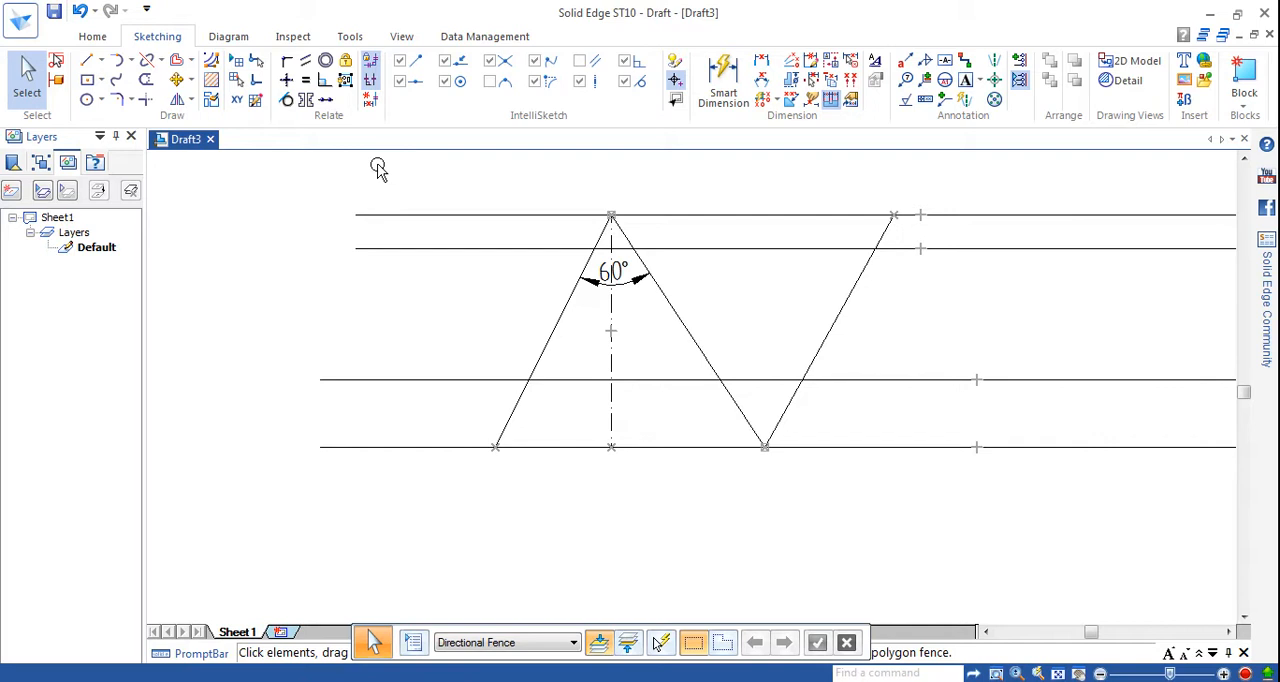
Try to make the first two sloped lines symmetric about the vertical centre line with the Symmetric relation.
left_click(546, 357)
left_click(305, 99)
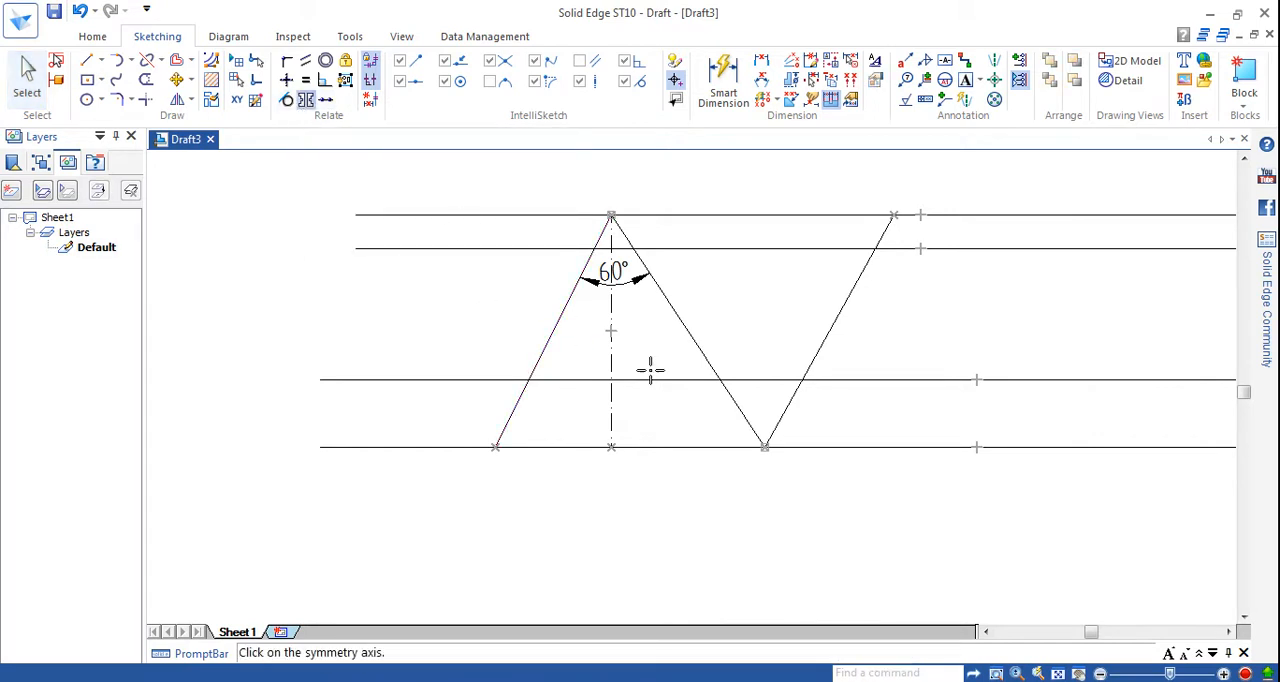
left_click(612, 355)
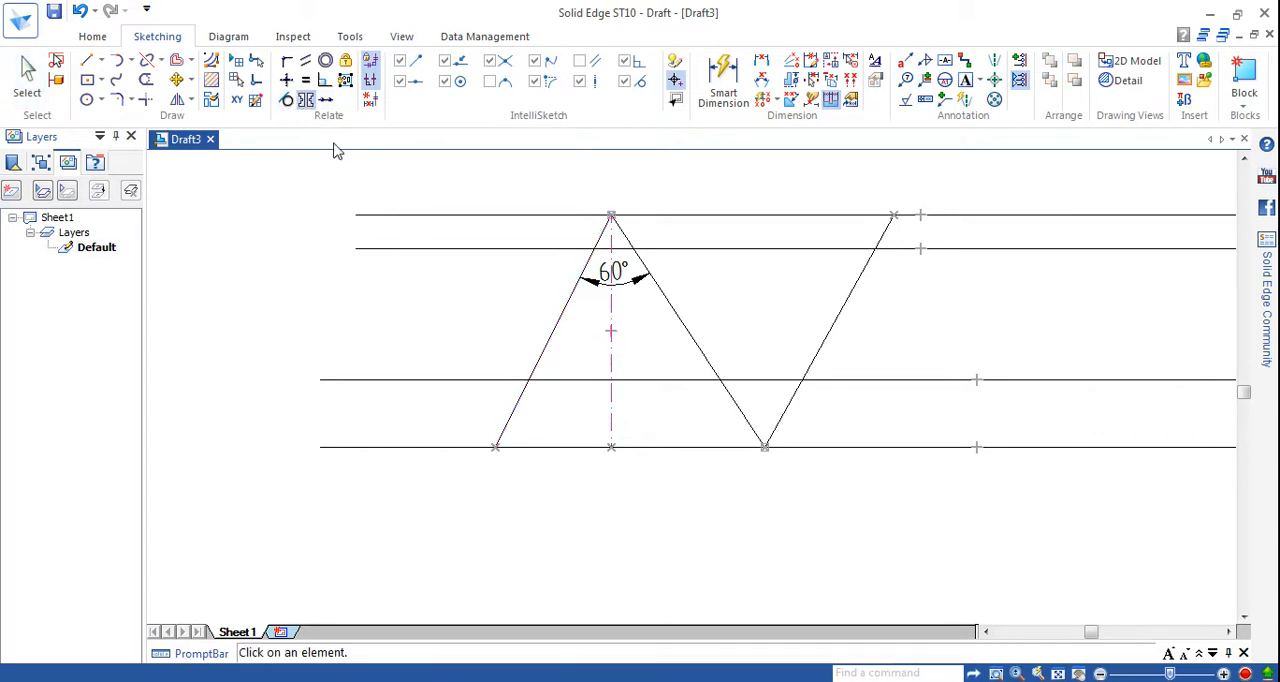
left_click(28, 74)
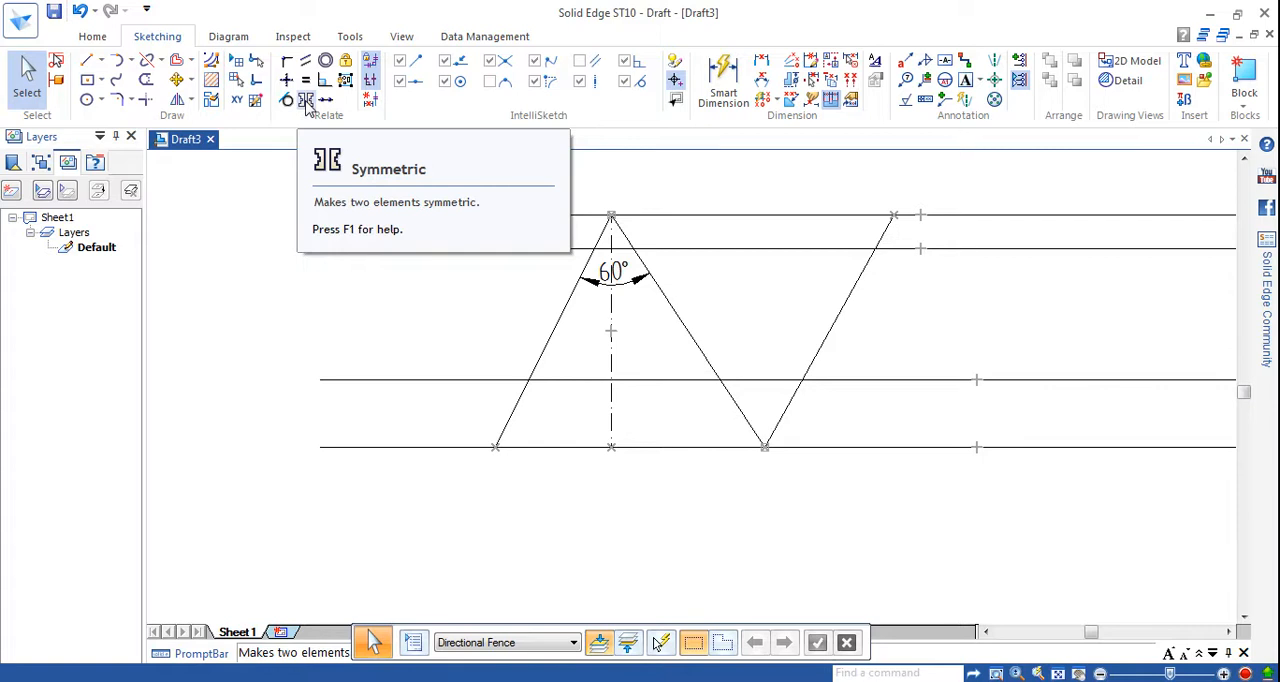
left_click(558, 323)
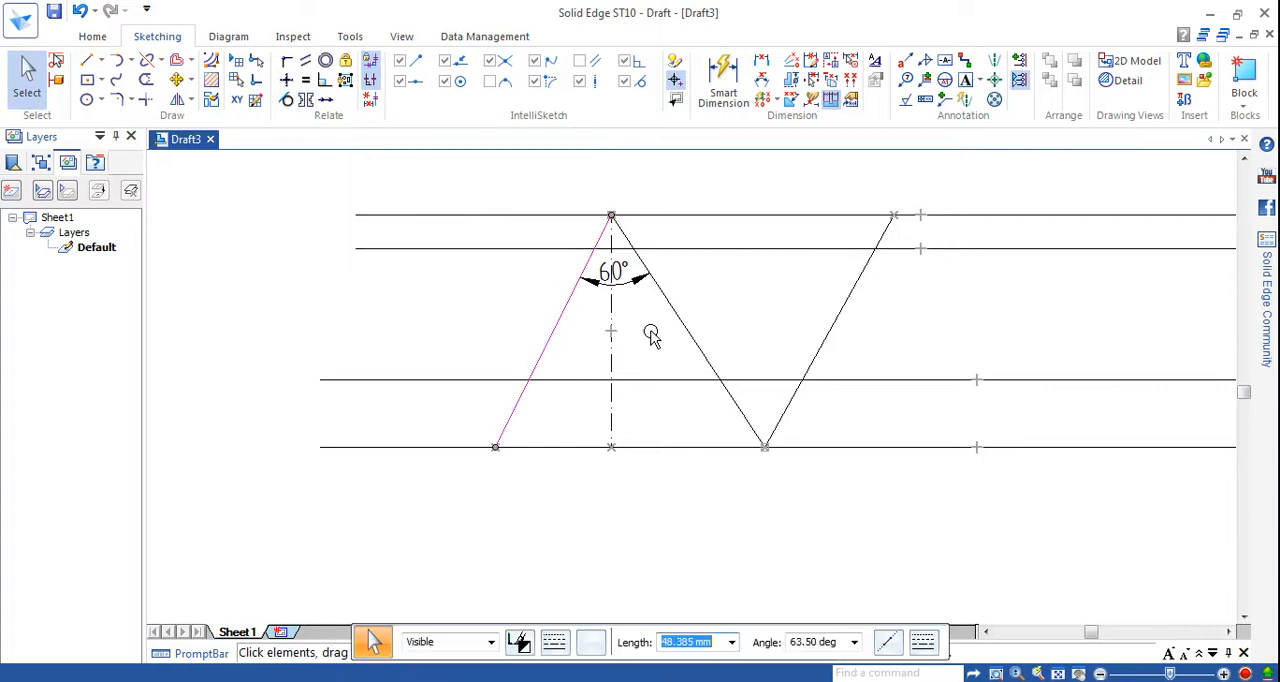
left_click(681, 330, "ctrl")
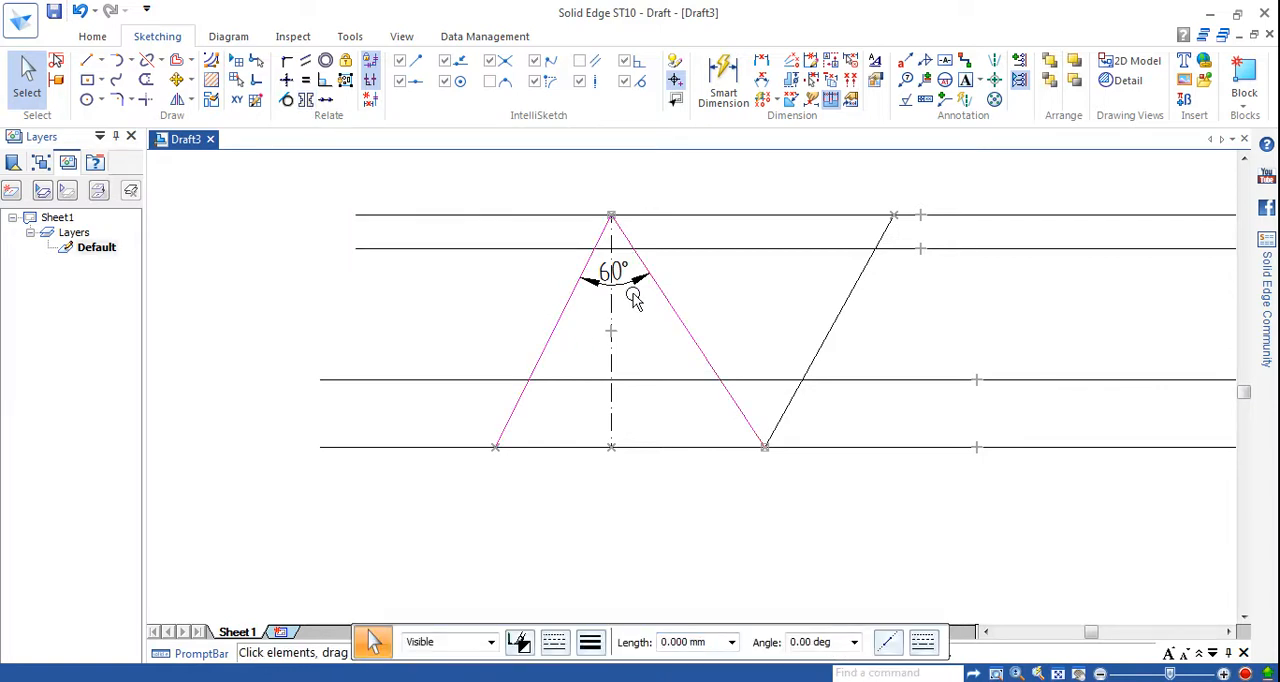
left_click(307, 103)
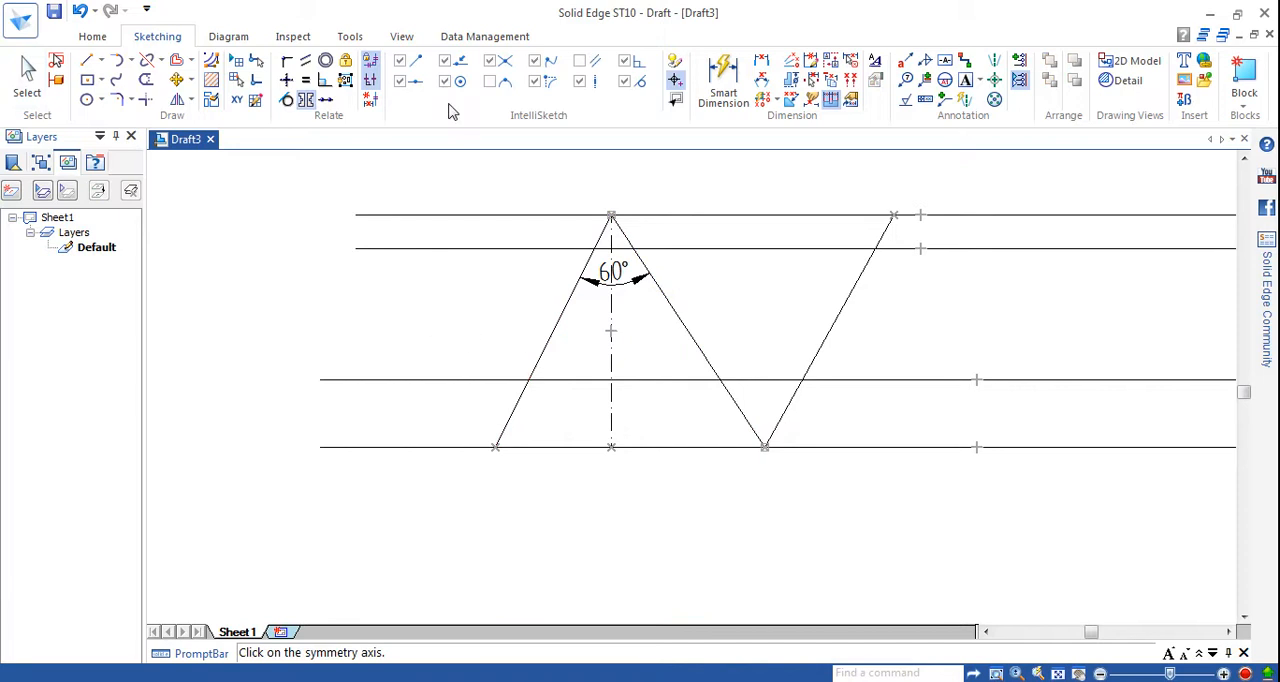
Dimension the angle between the first sloped line and the vertical centre line and set it to 30°.
left_click(761, 80)
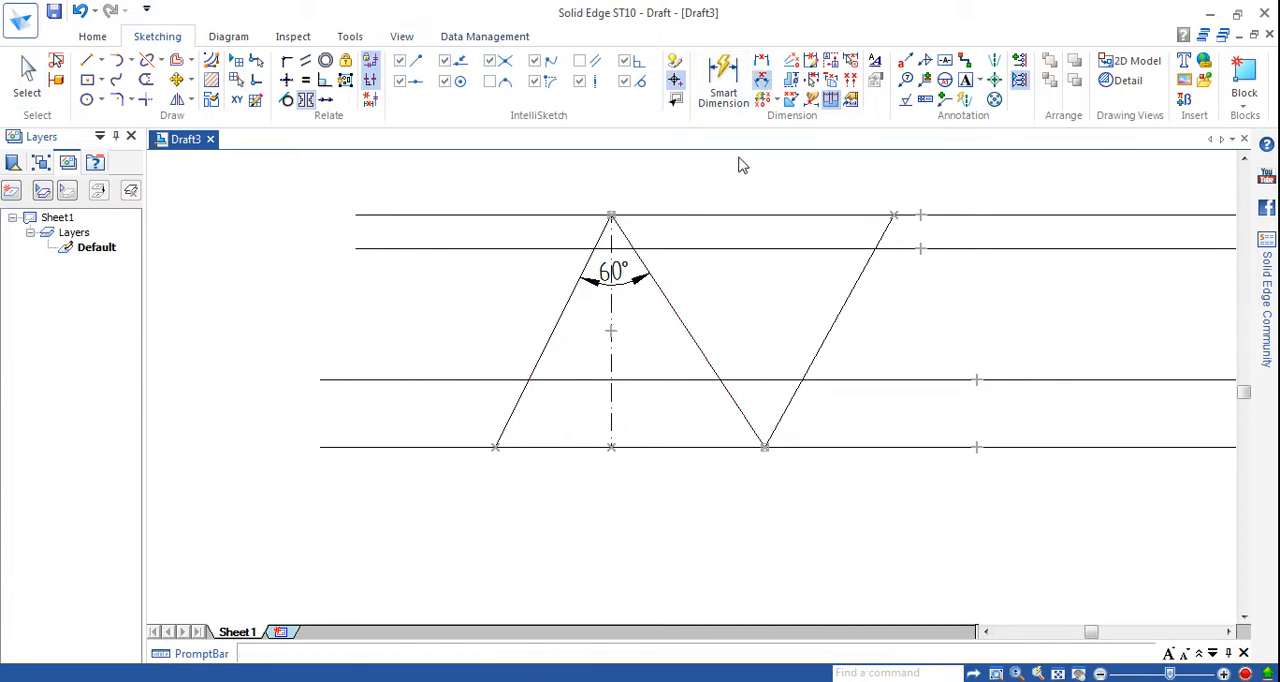
left_click(566, 305)
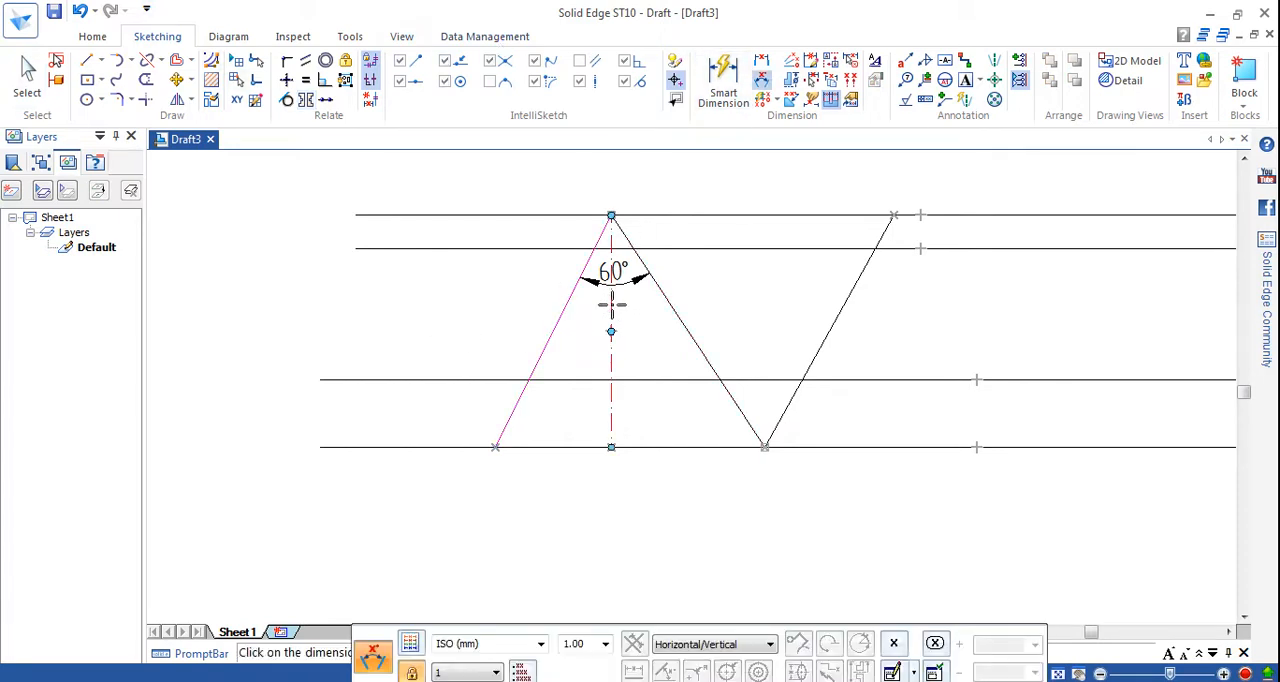
left_click(611, 305)
left_click(588, 323)
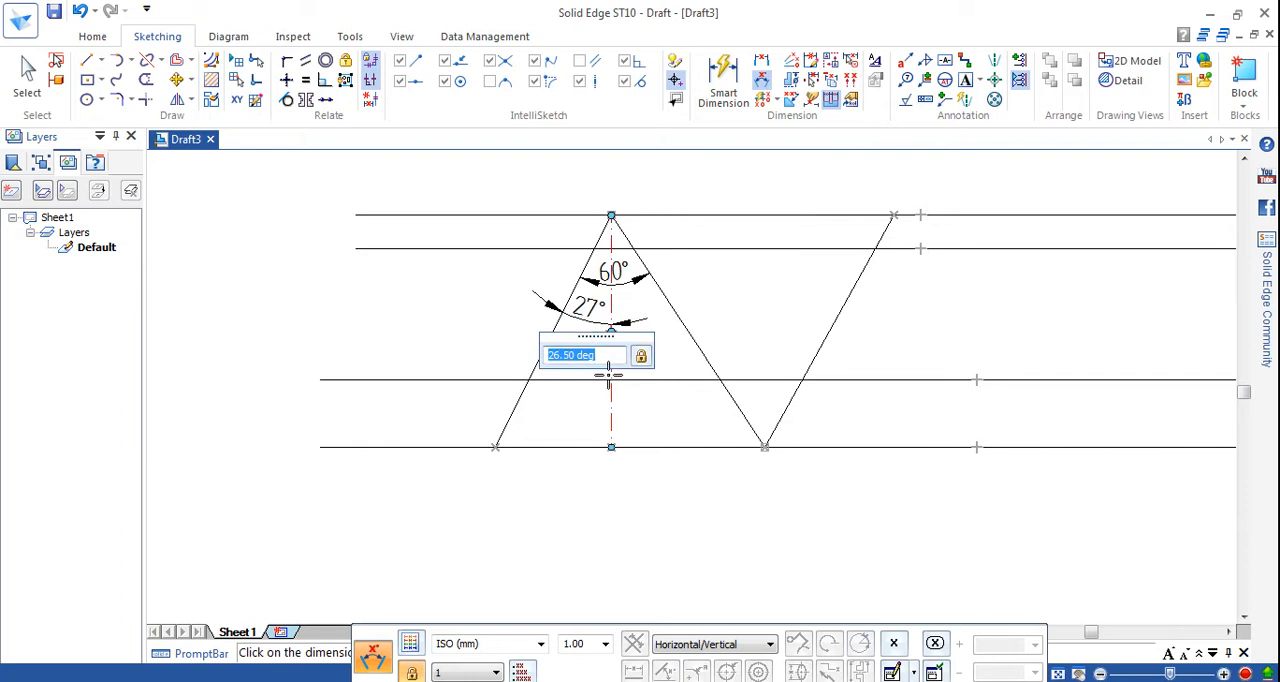
type("30")
key("Return")
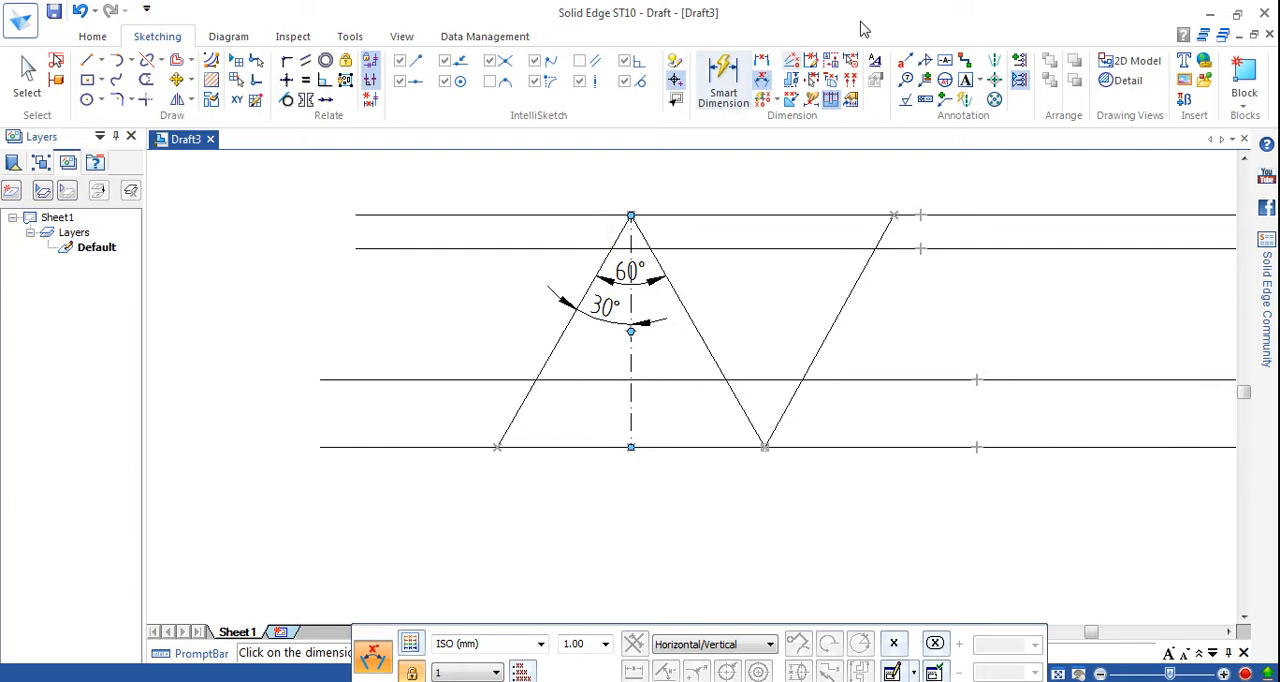
Delete the 30° angular dimension between the first sloped line and the vertical centre line.
left_click(27, 75)
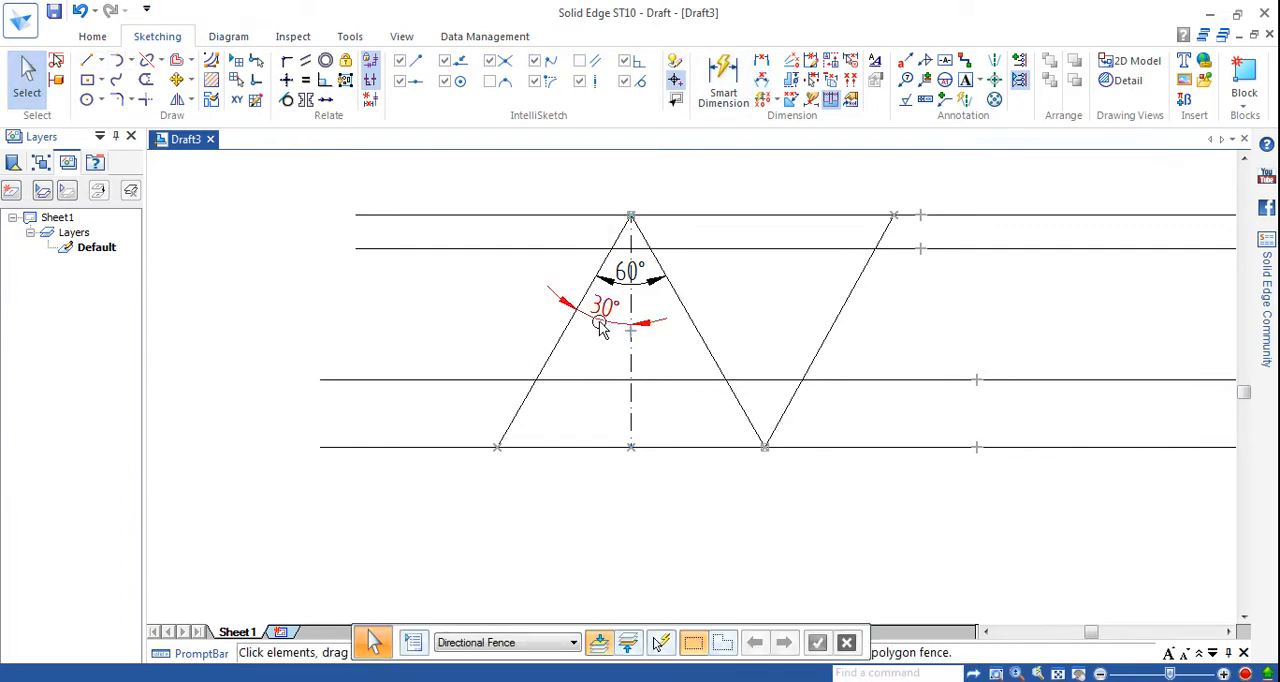
left_click(560, 300)
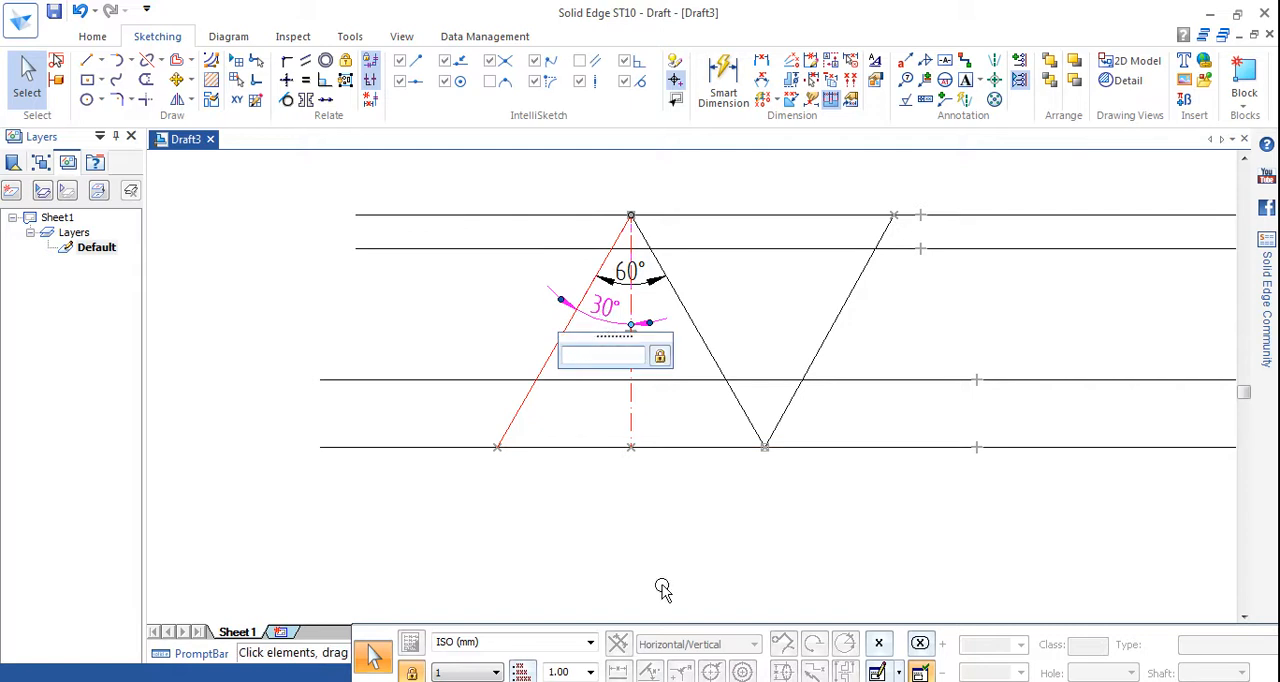
key("Delete")
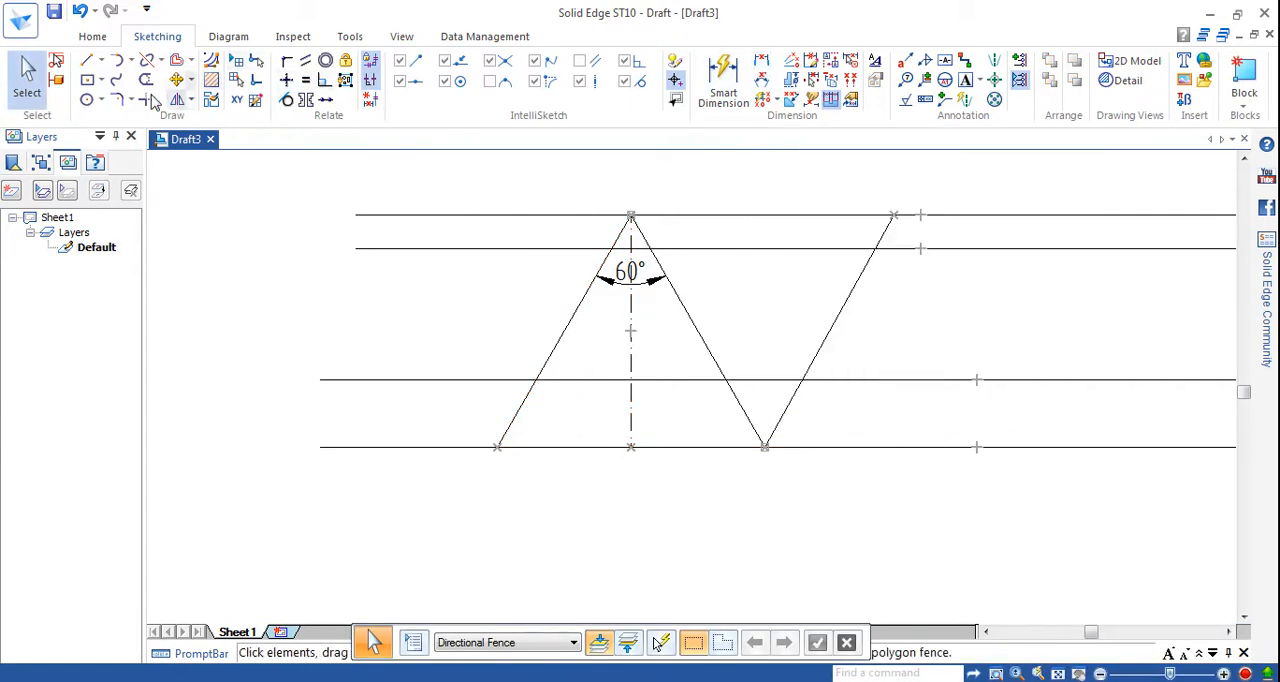
Draw a second vertical centre line, 43.3 mm long, from the lower zigzag vertex up to the uppermost horizontal line.
left_click(88, 60)
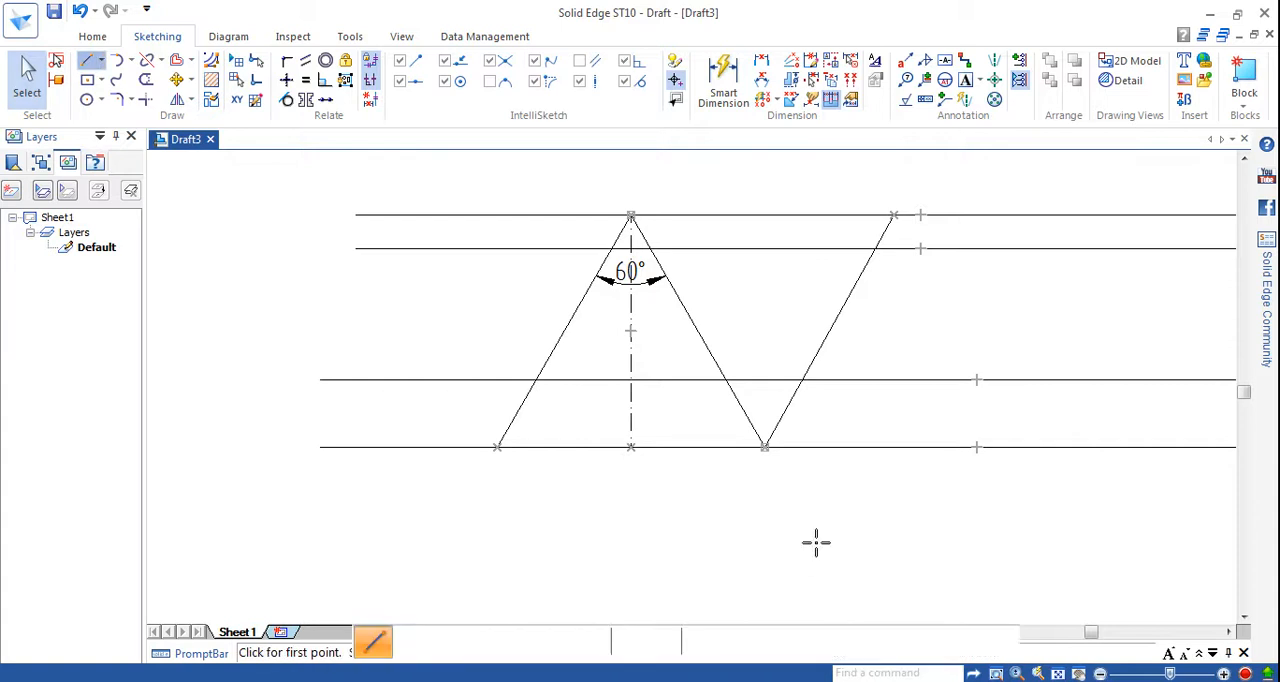
left_click(764, 447)
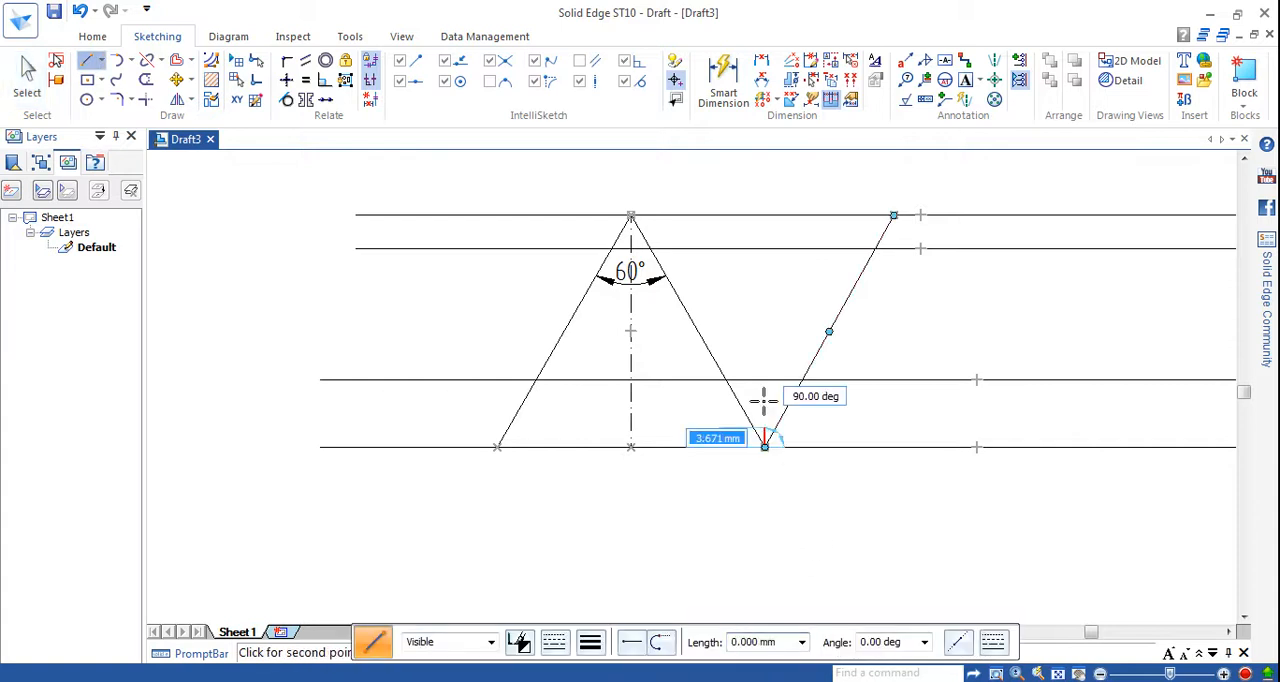
left_click(765, 215)
right_click(797, 303)
Set the line width of the second vertical centre line to 0.13 mm.
left_click(30, 74)
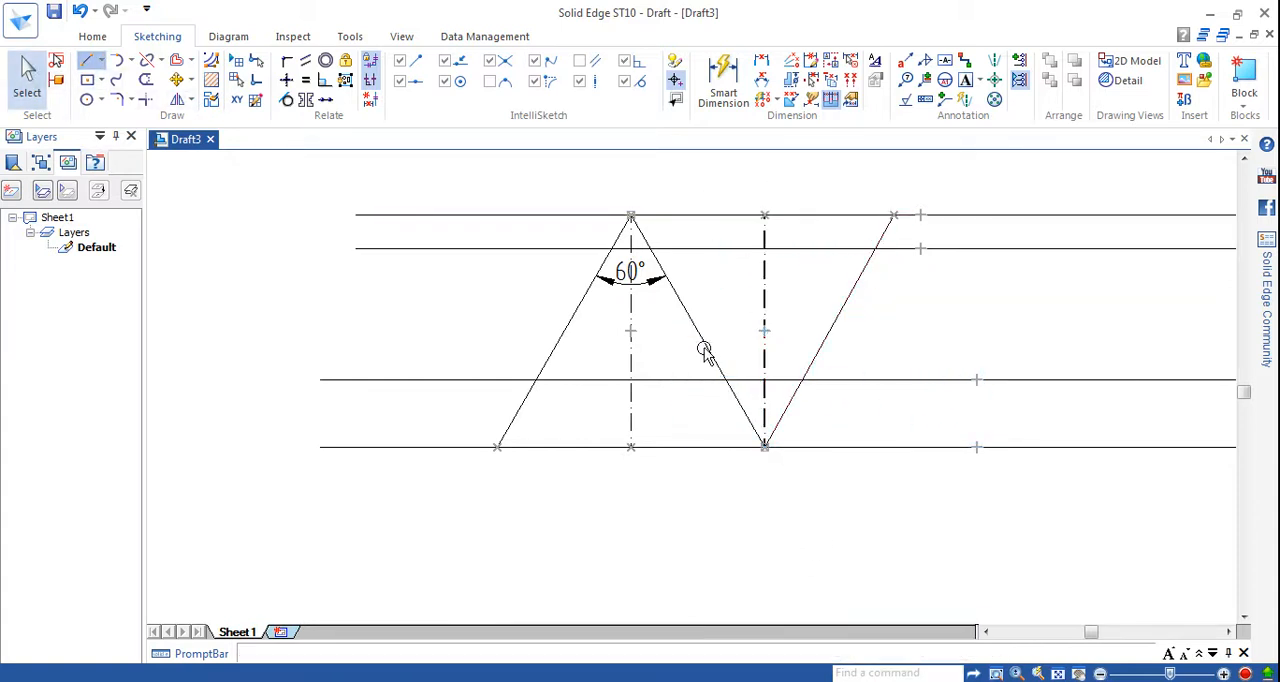
left_click(764, 337)
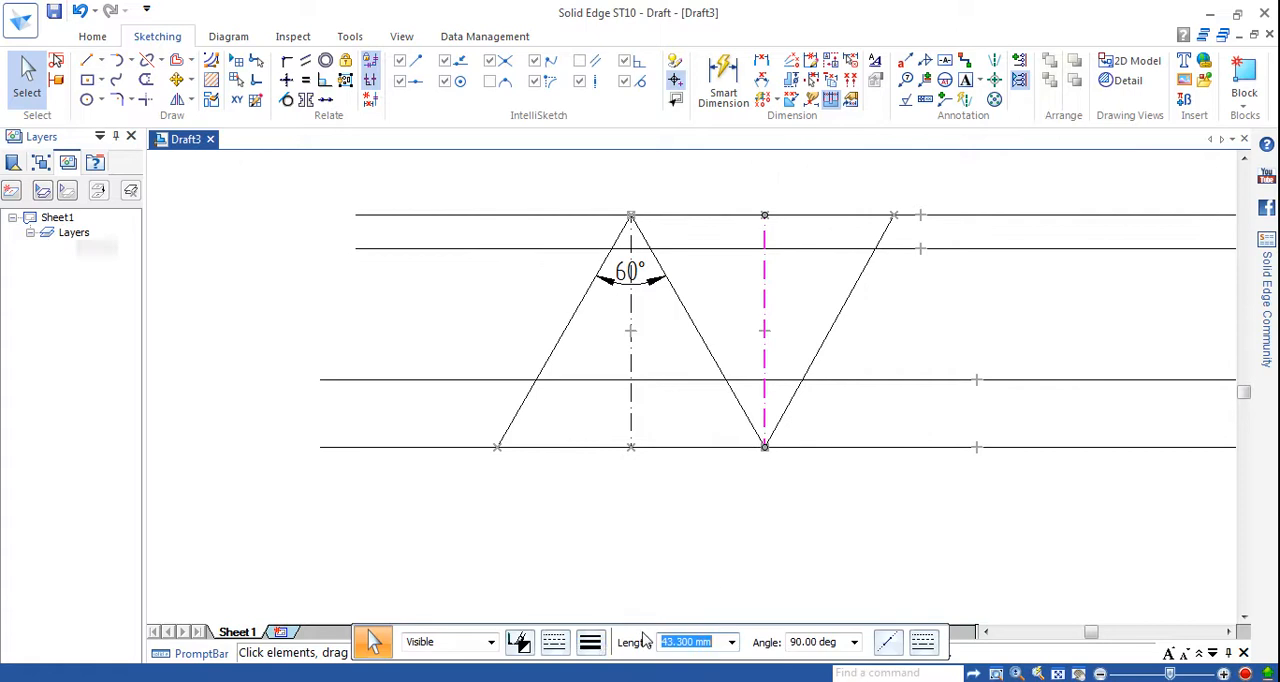
left_click(590, 641)
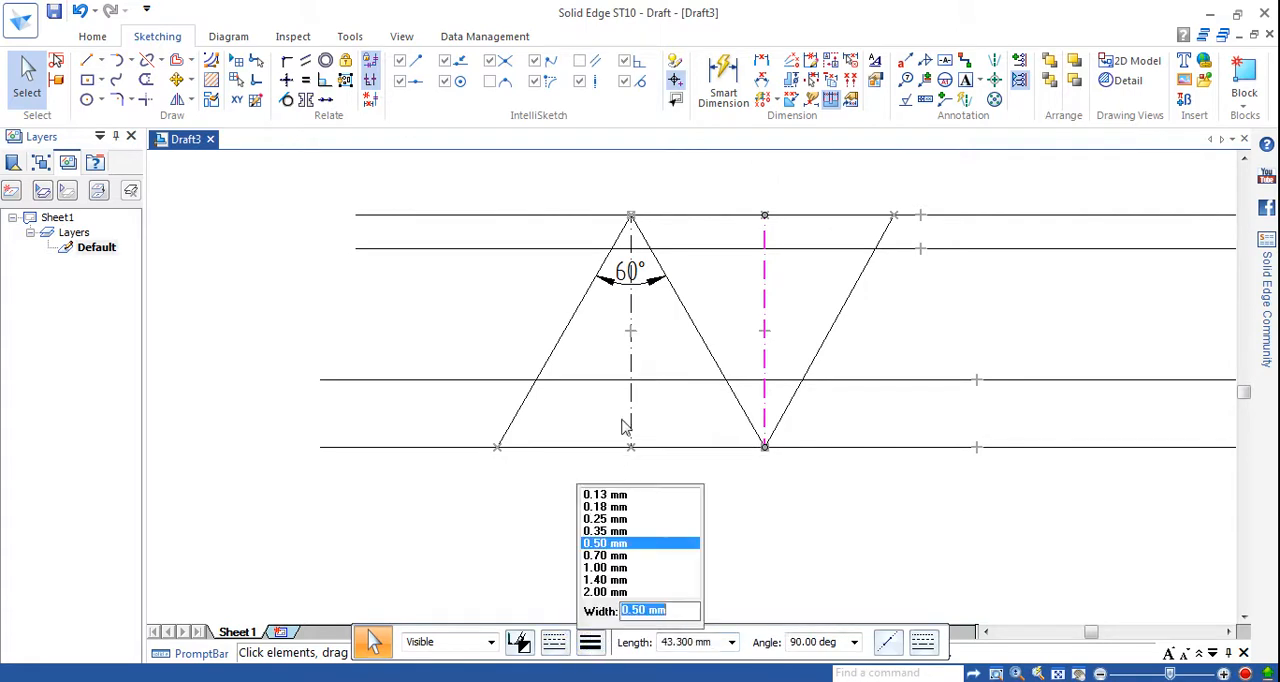
left_click(608, 495)
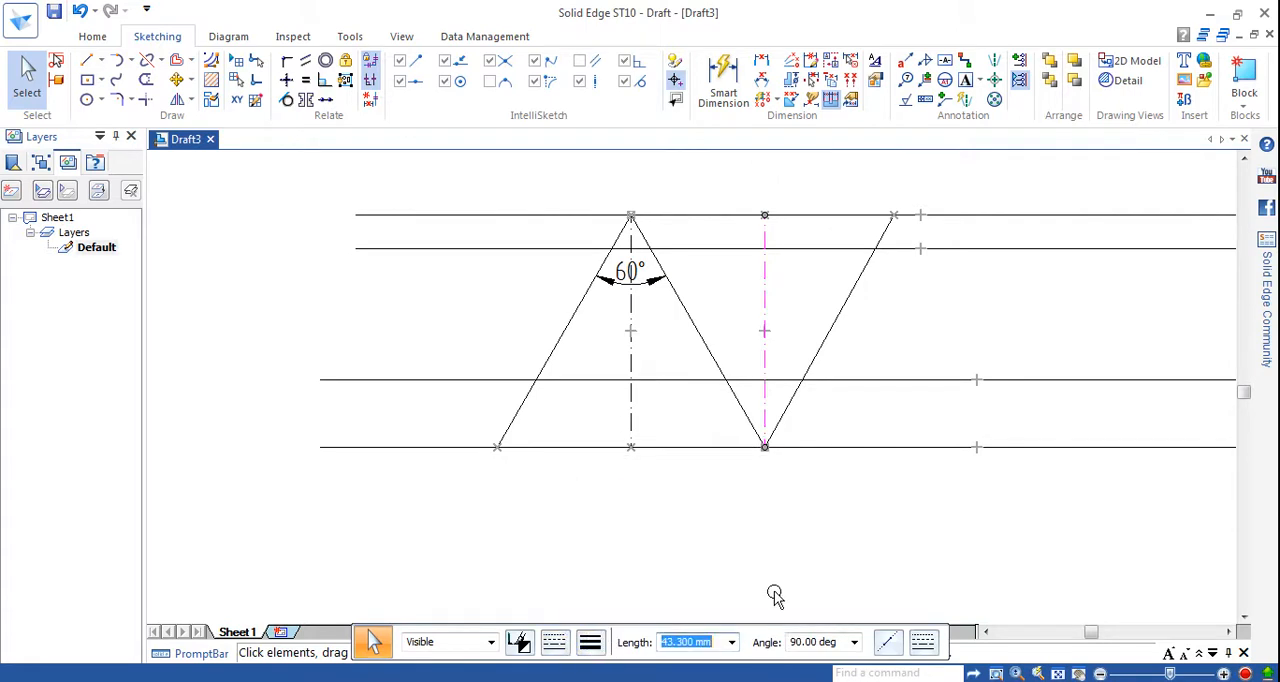
left_click(896, 542)
Dimension the angle between the second and third sloped lines at the lower vertex and set it to 60°.
left_click(763, 82)
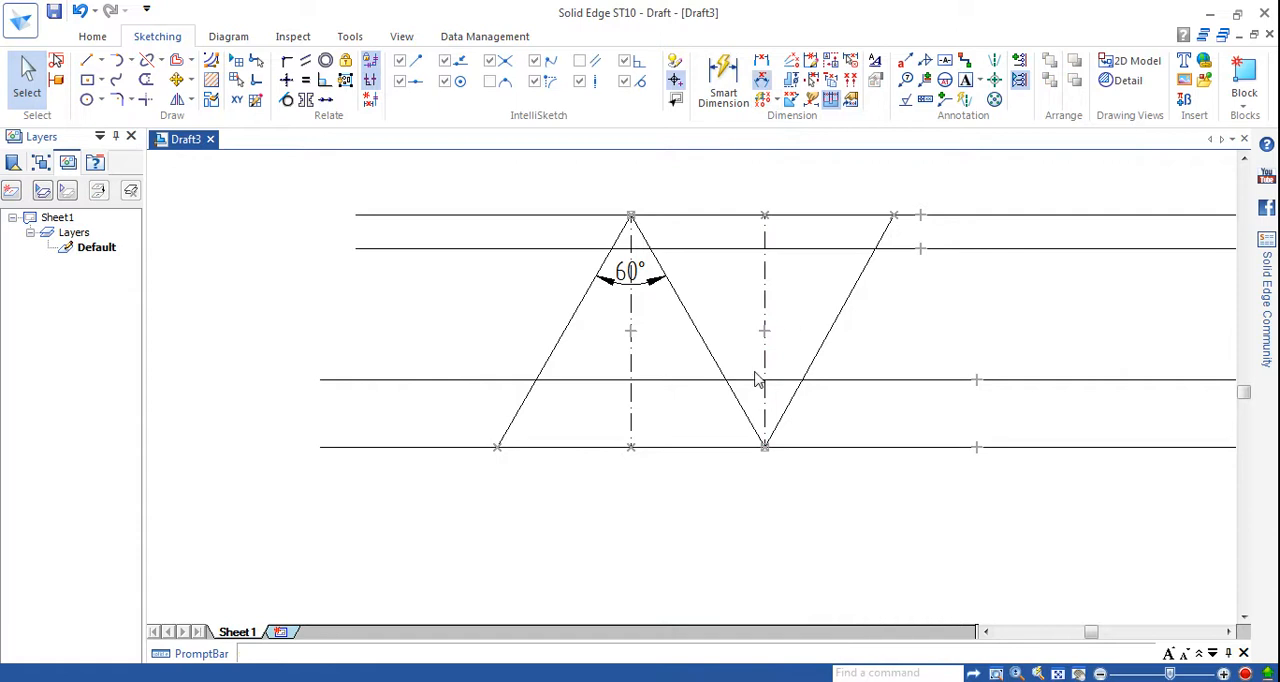
left_click(731, 388)
left_click(792, 400)
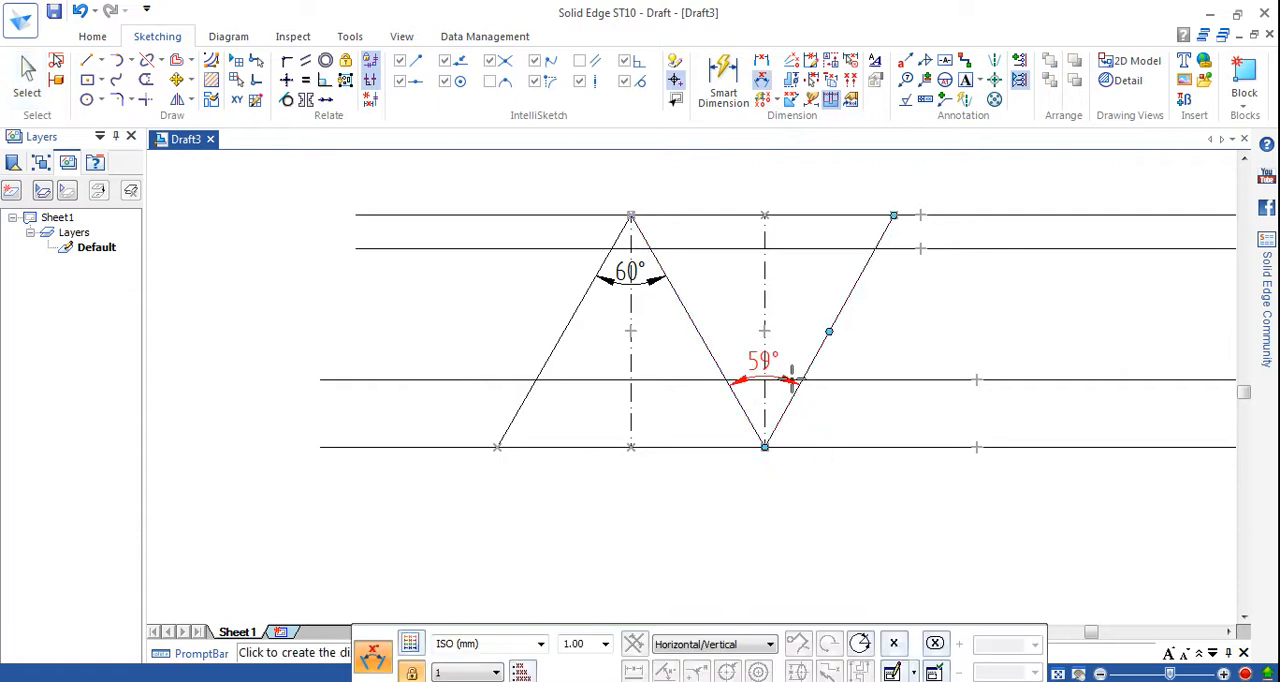
left_click(777, 366)
type("60")
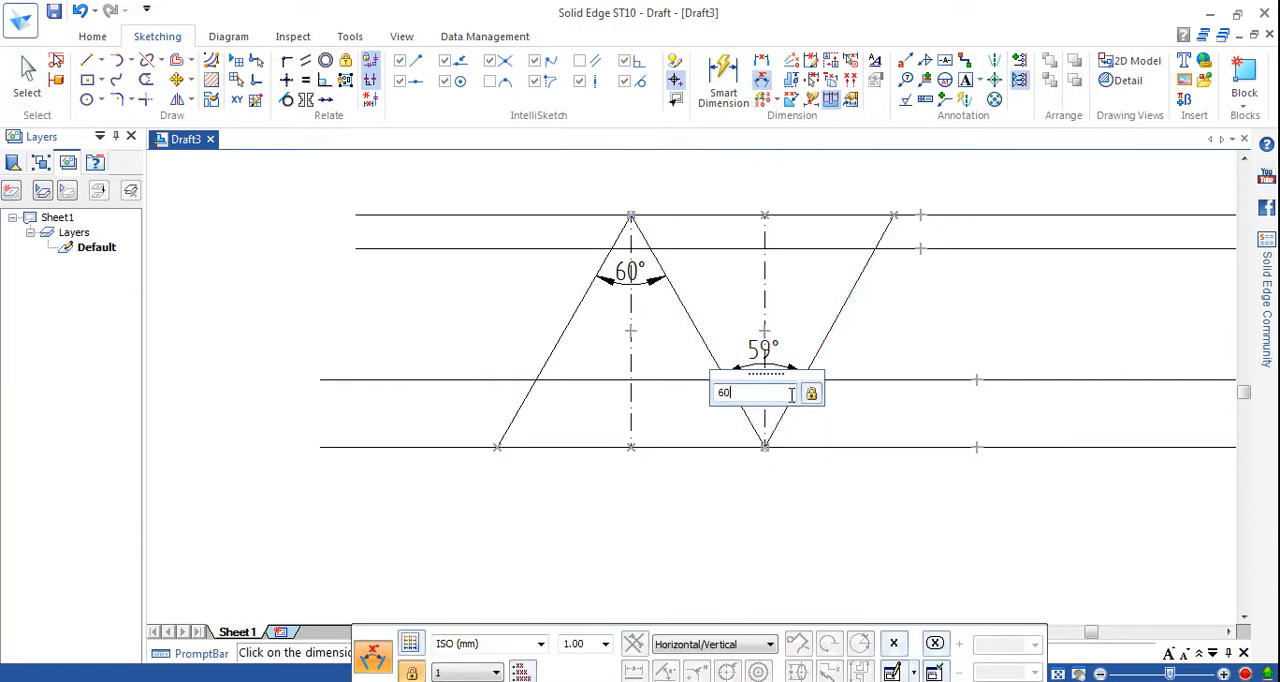
key("Return")
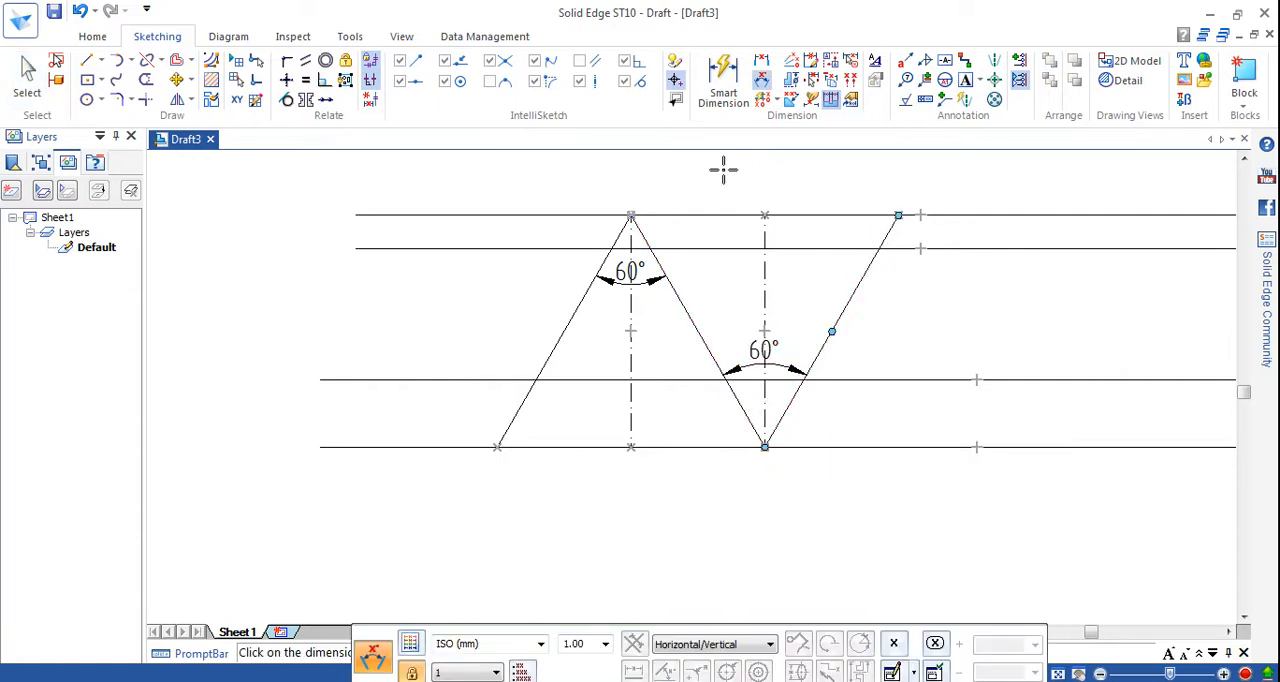
Check the angle between the second vertical centre line and the third sloped line without placing a dimension.
left_click(763, 99)
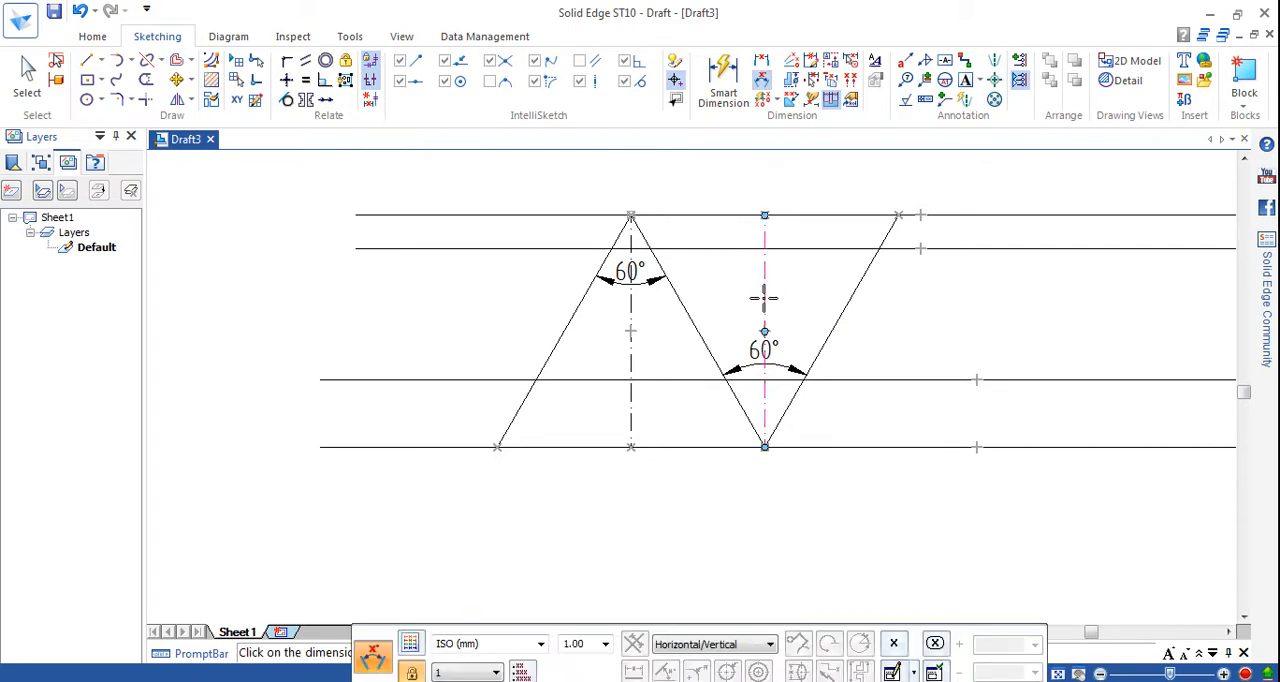
left_click(834, 322)
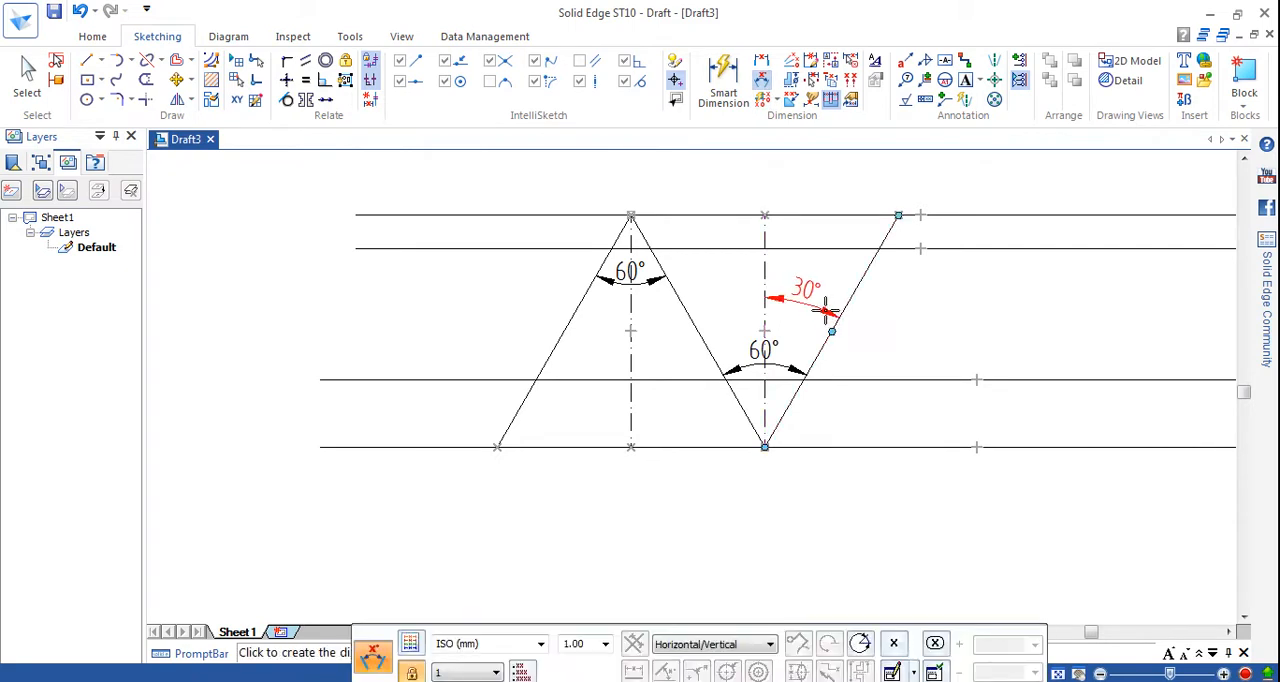
right_click(828, 309)
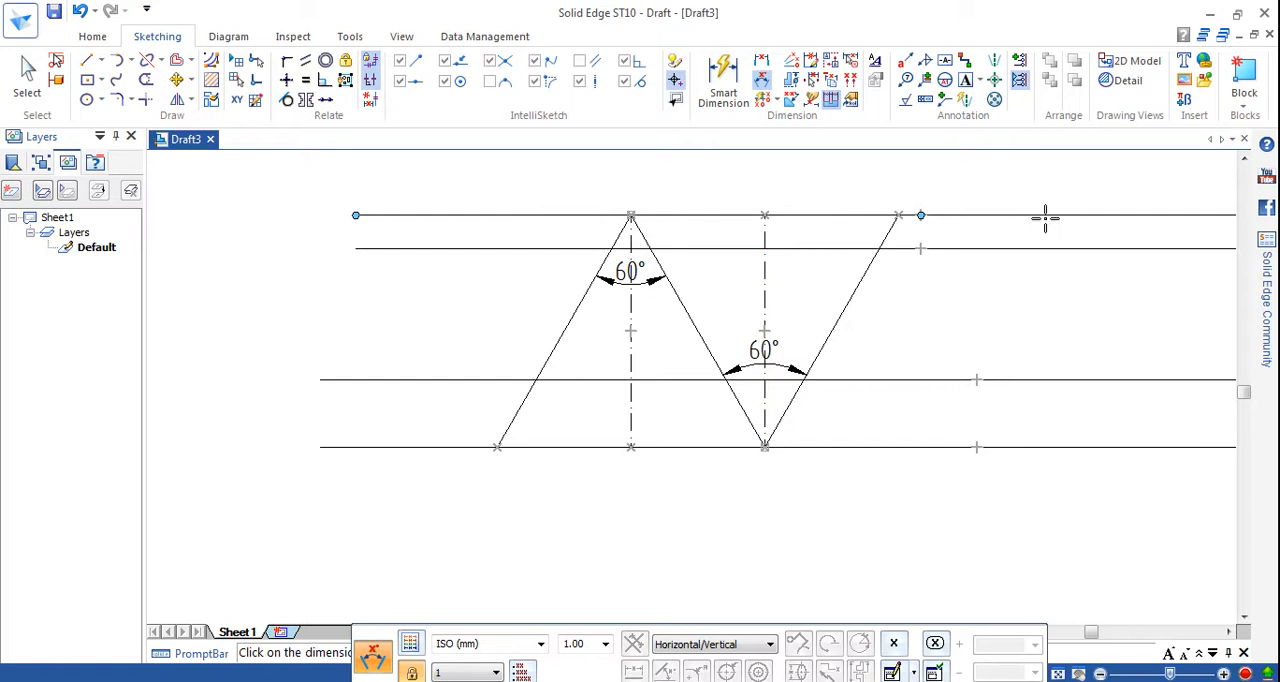
Dimension the horizontal distance between the two upper zigzag vertices, placing the dimension above the uppermost horizontal line.
left_click(724, 85)
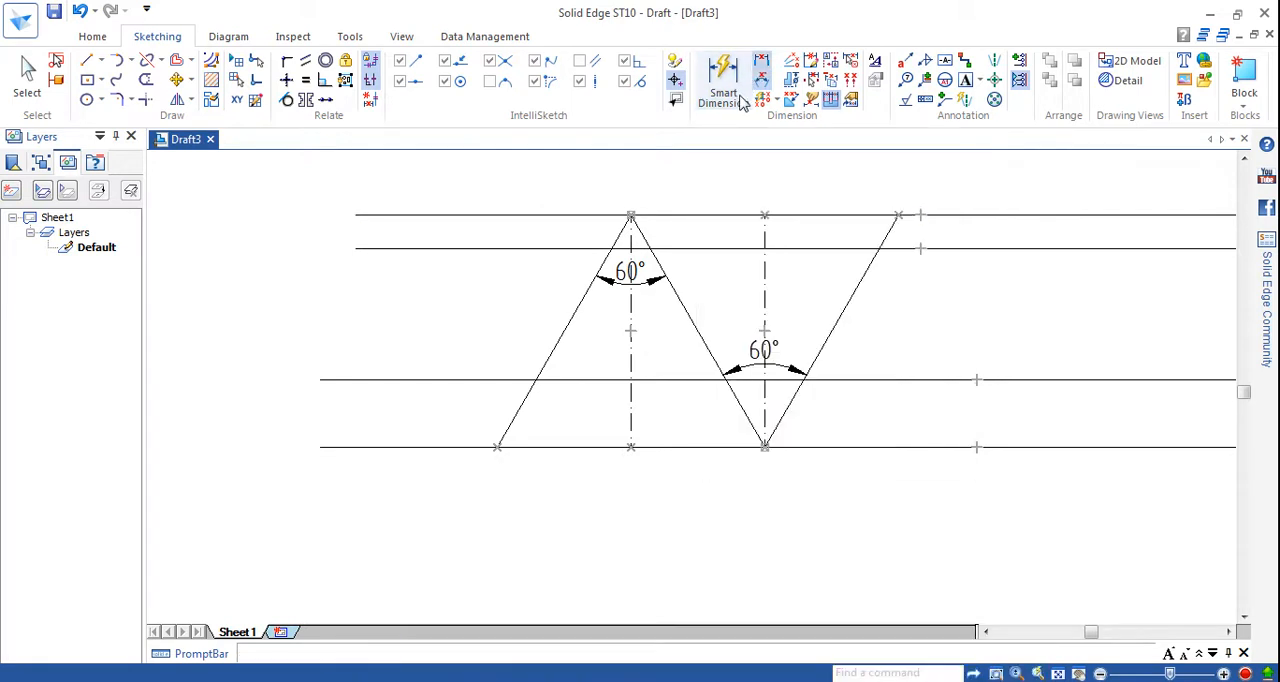
left_click(631, 212)
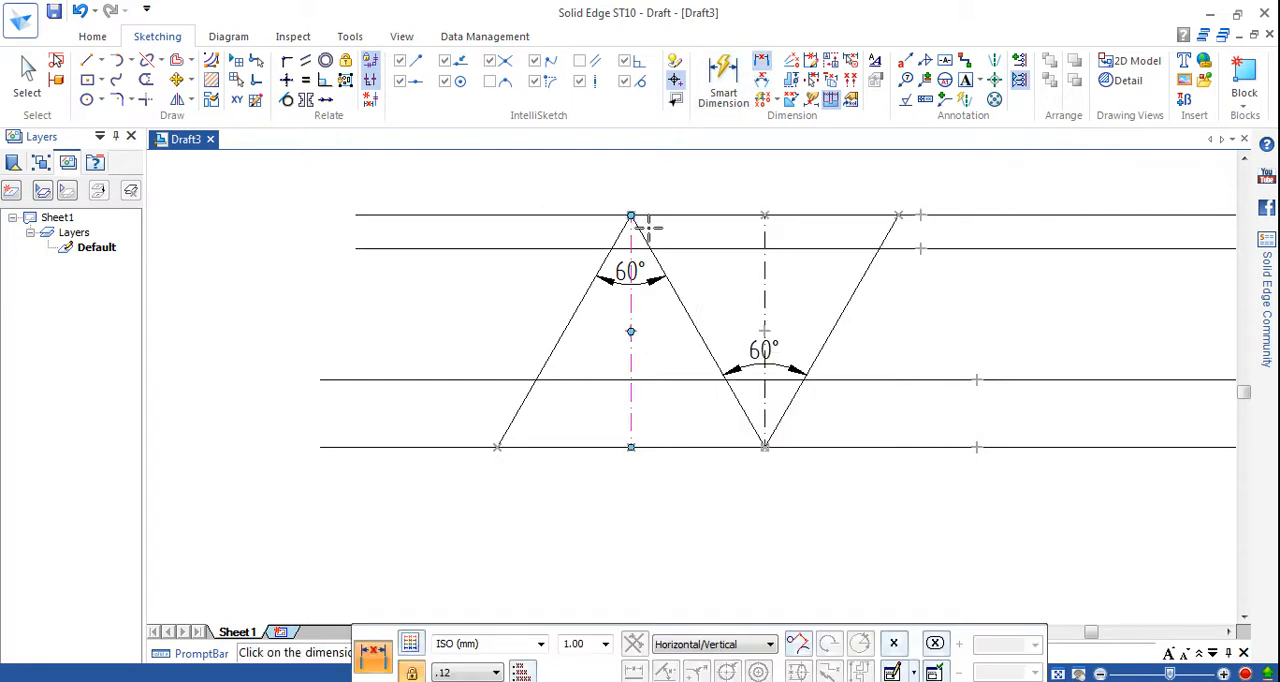
left_click(901, 215)
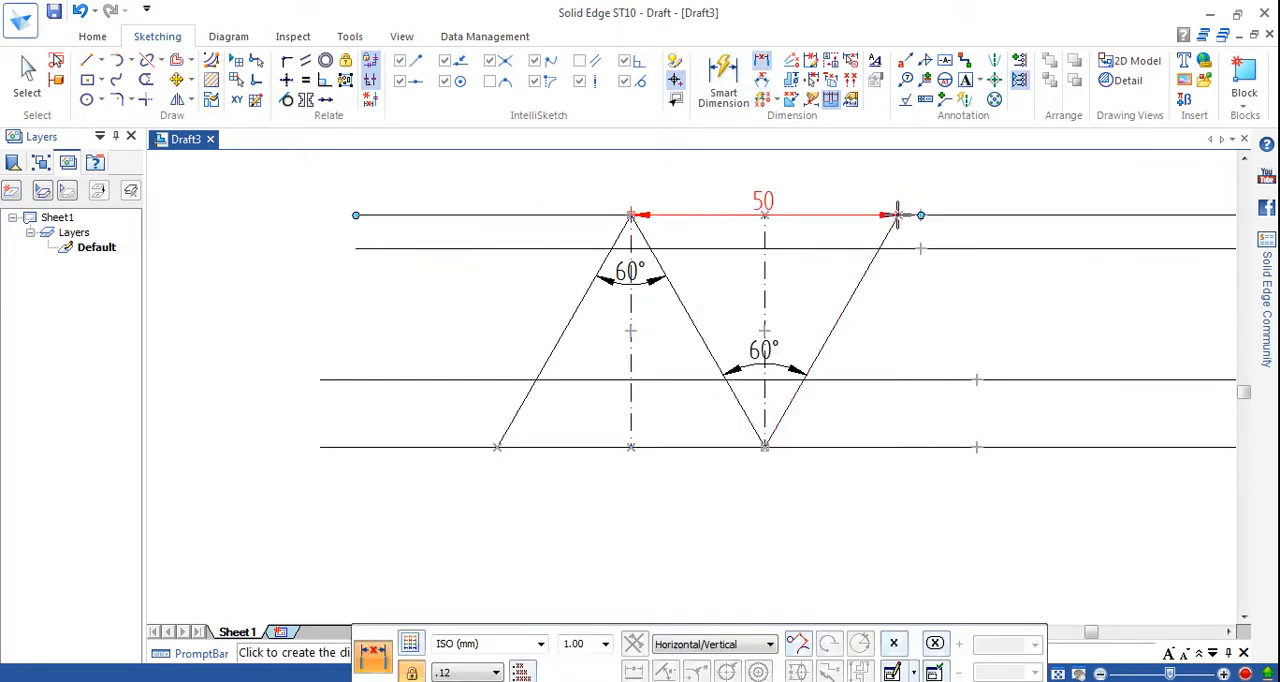
left_click(845, 189)
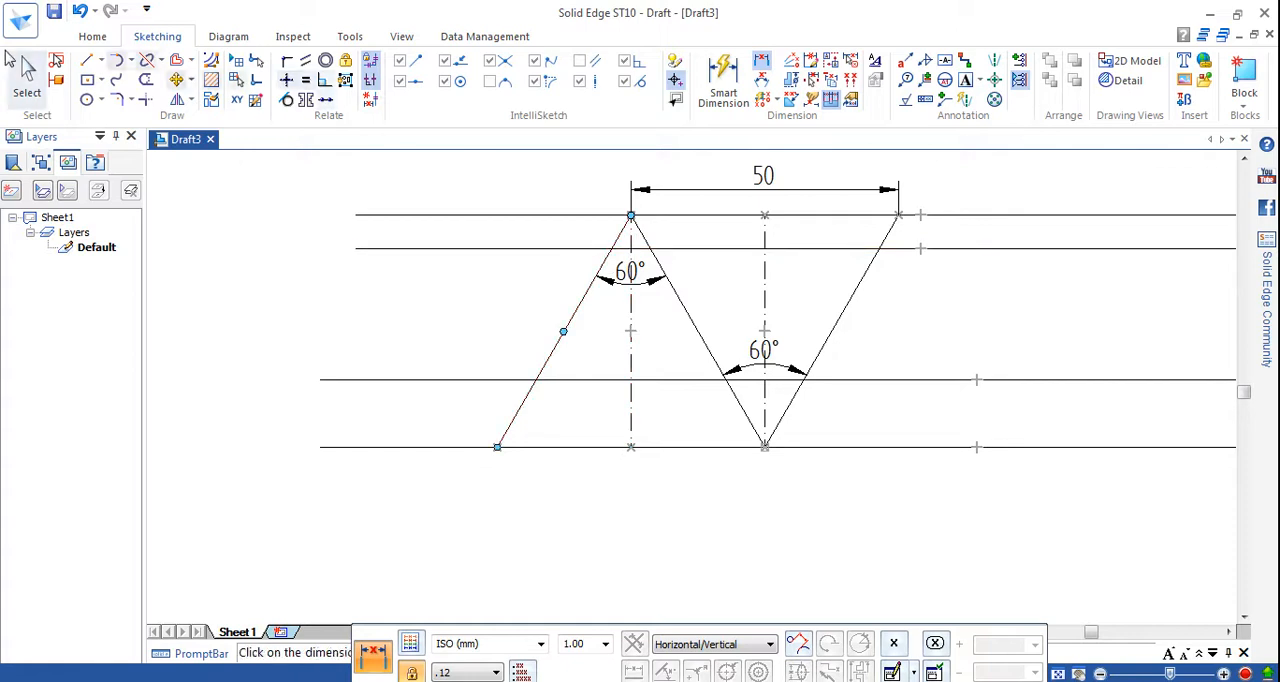
Draw a line about 8.2 mm long, sloping down at about -32°, from where the first sloped line crosses the second horizontal line.
left_click(88, 60)
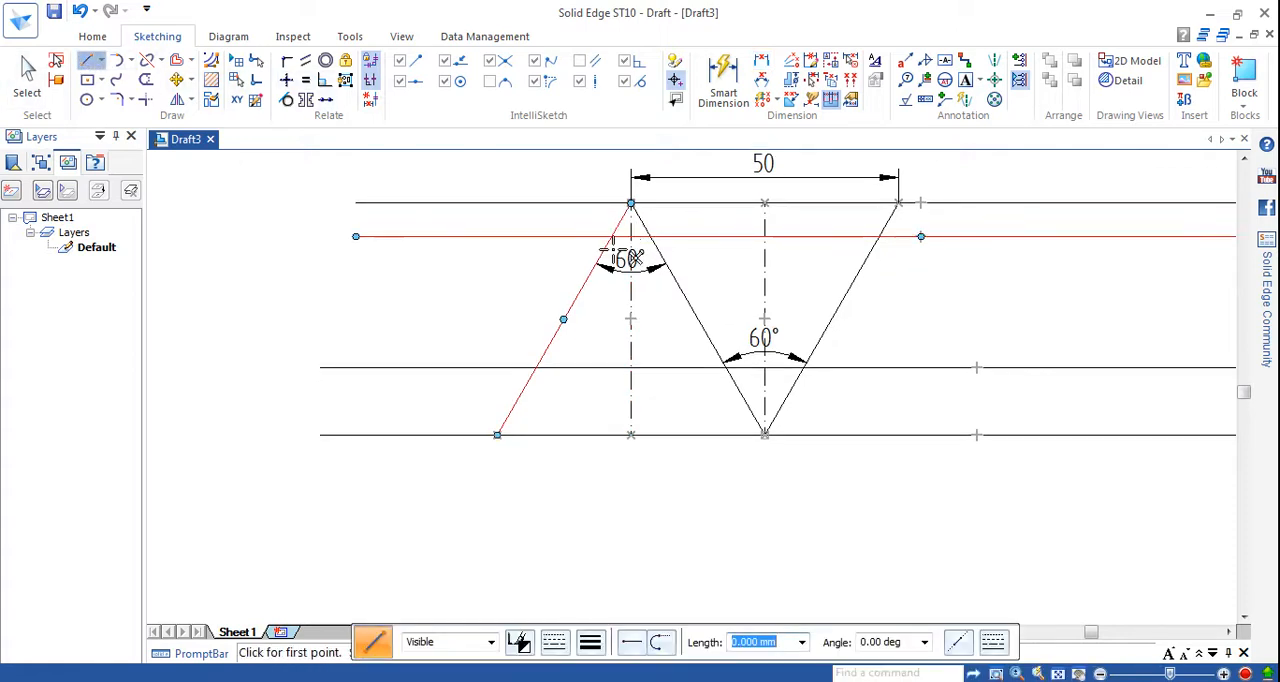
left_click(997, 674)
left_click(547, 233)
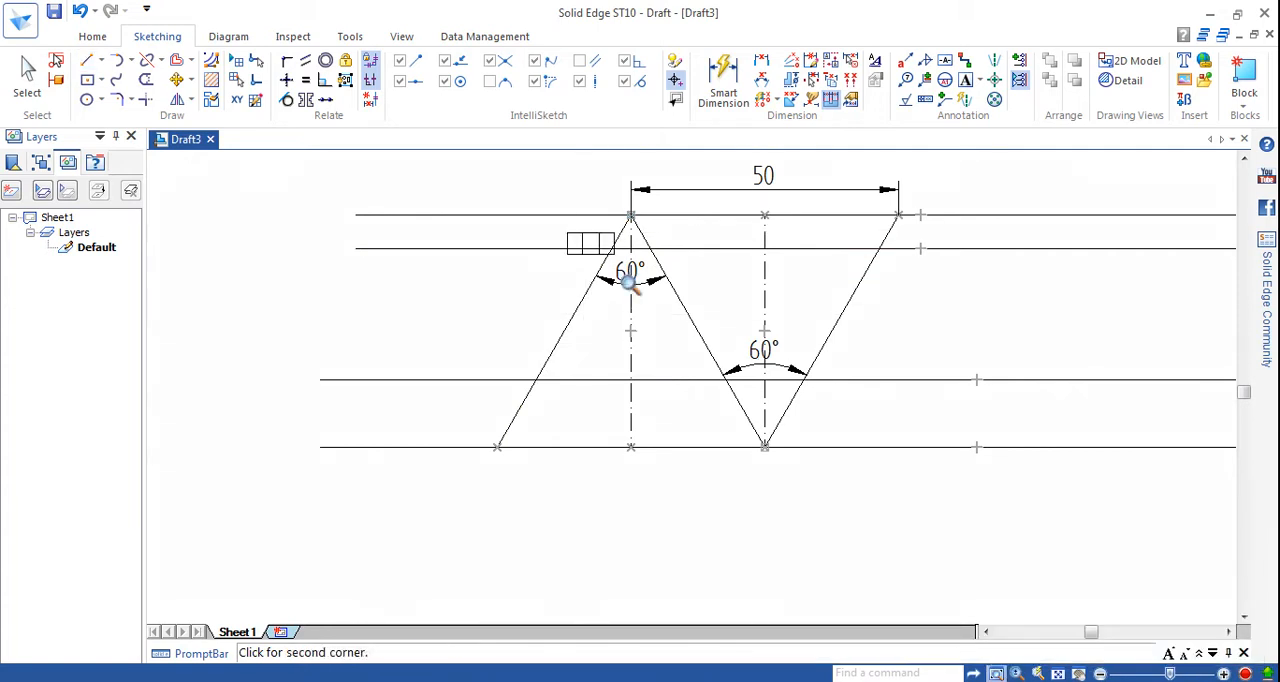
left_click(731, 338)
key("l")
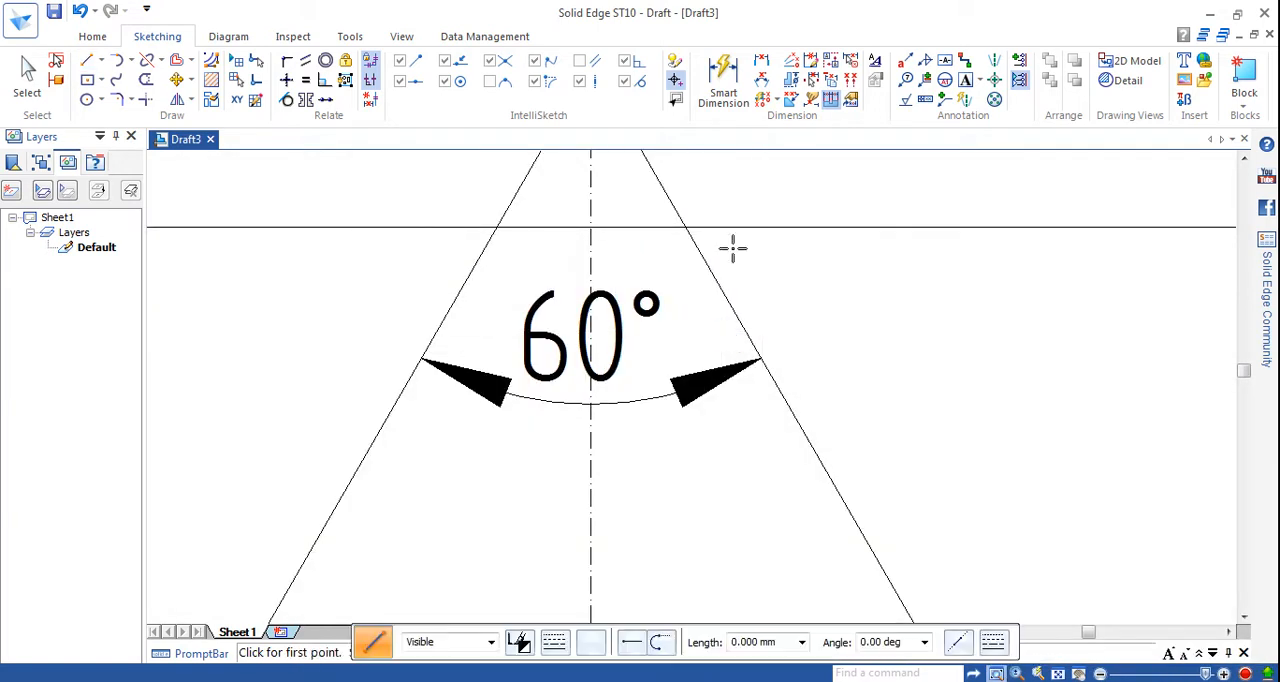
left_click(496, 228)
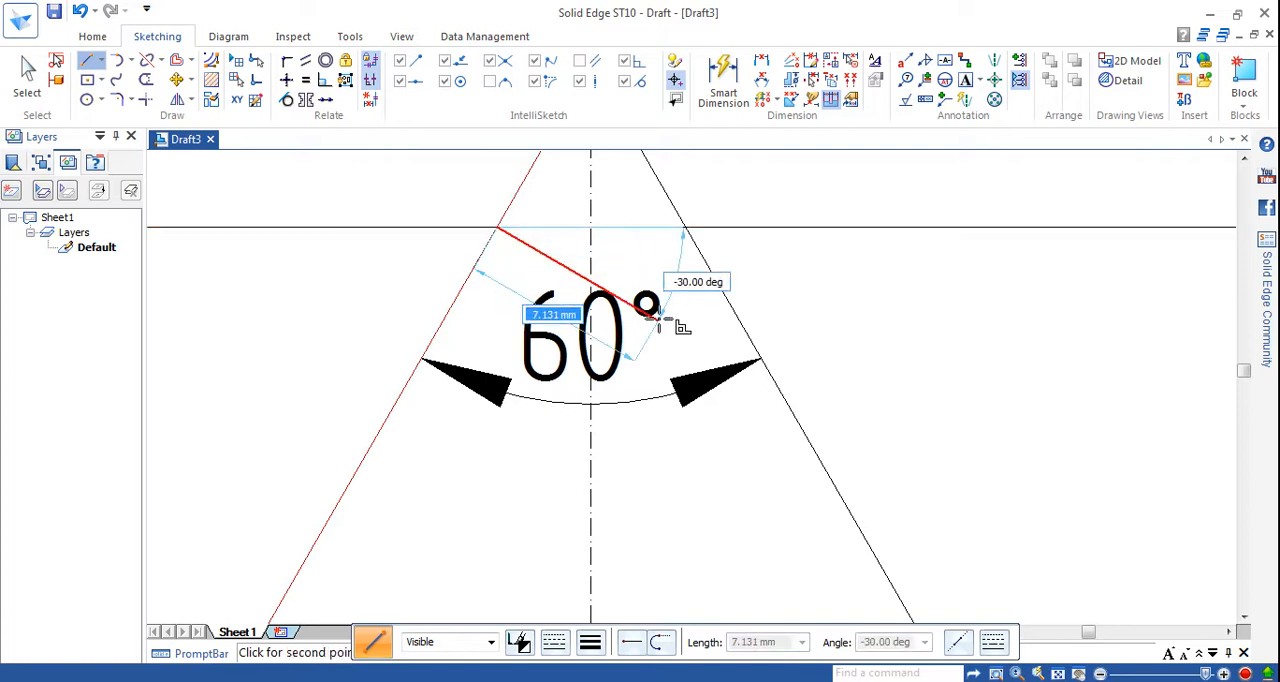
right_click(790, 338)
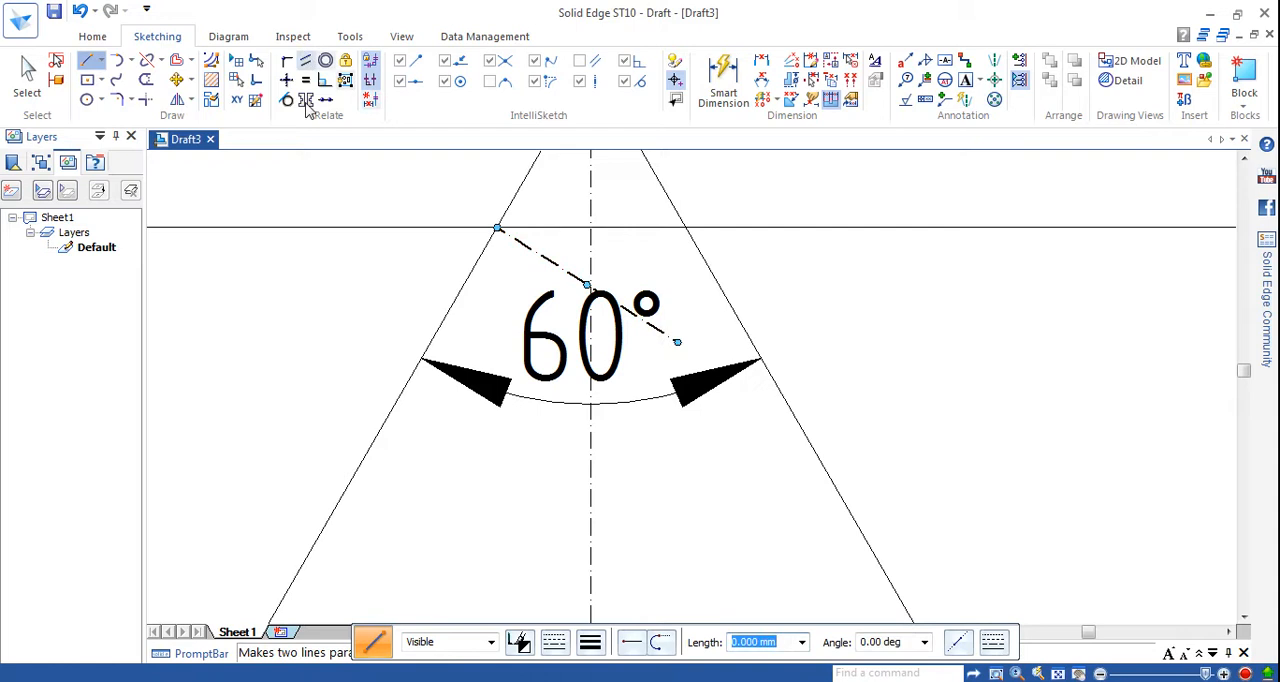
Try to make the short slanted line perpendicular to the first sloped line with the Perpendicular relation.
left_click(25, 68)
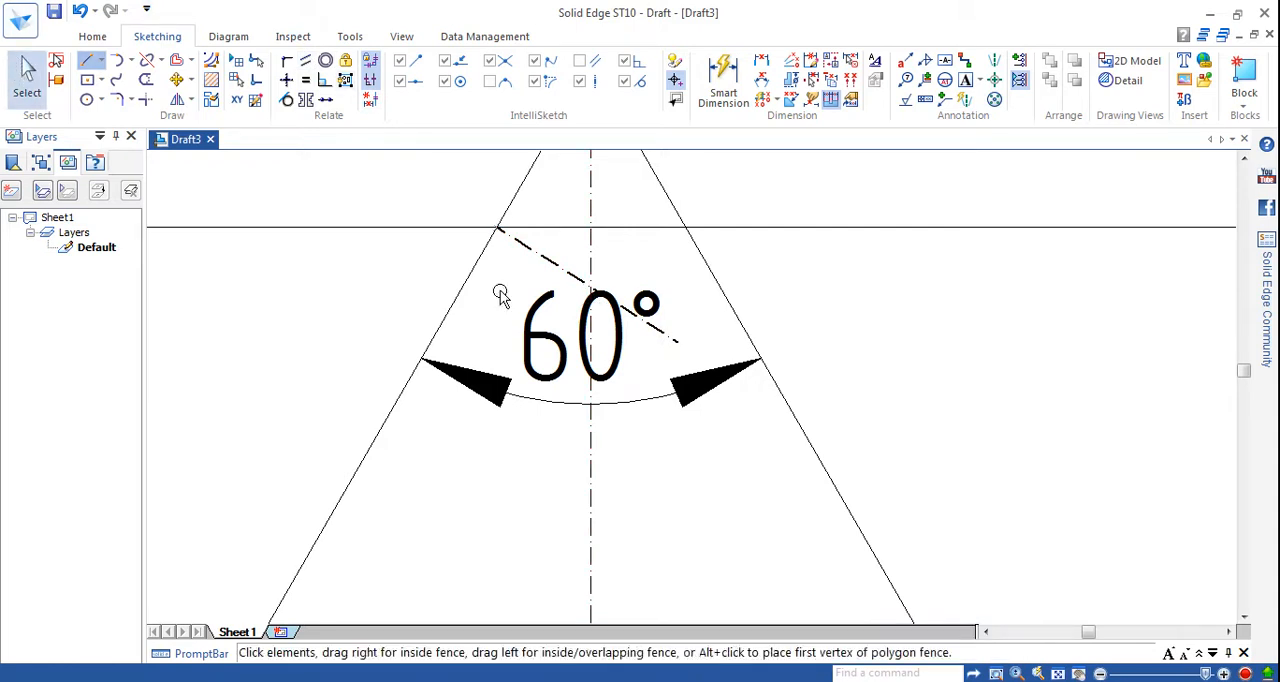
left_click(563, 271)
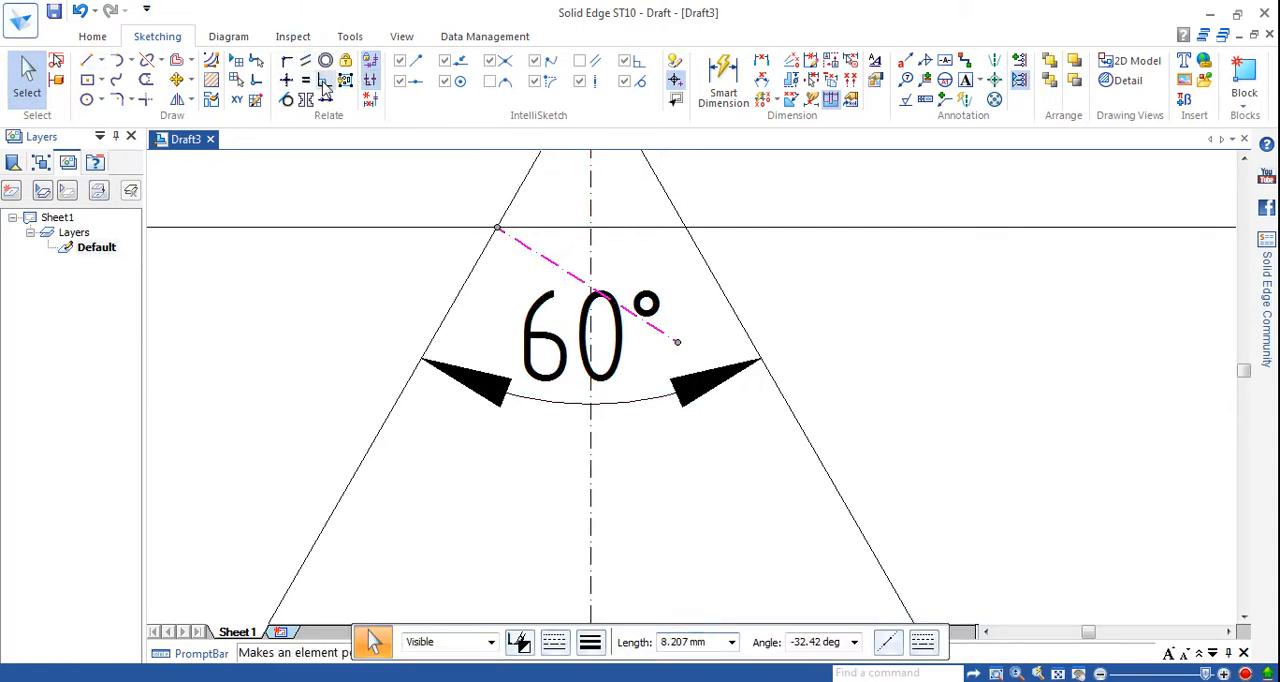
left_click(325, 80)
left_click(466, 287)
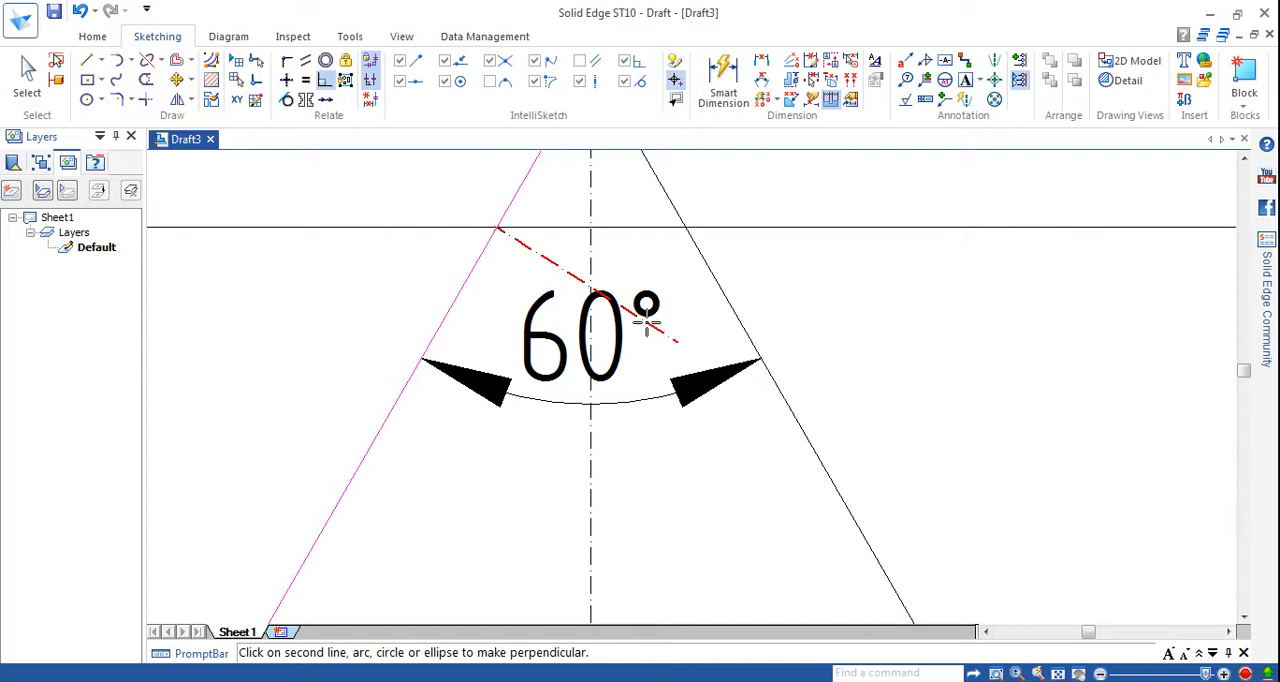
Dimension the angle between the short slanted line and the first sloped line and set it to 90°.
left_click(757, 66)
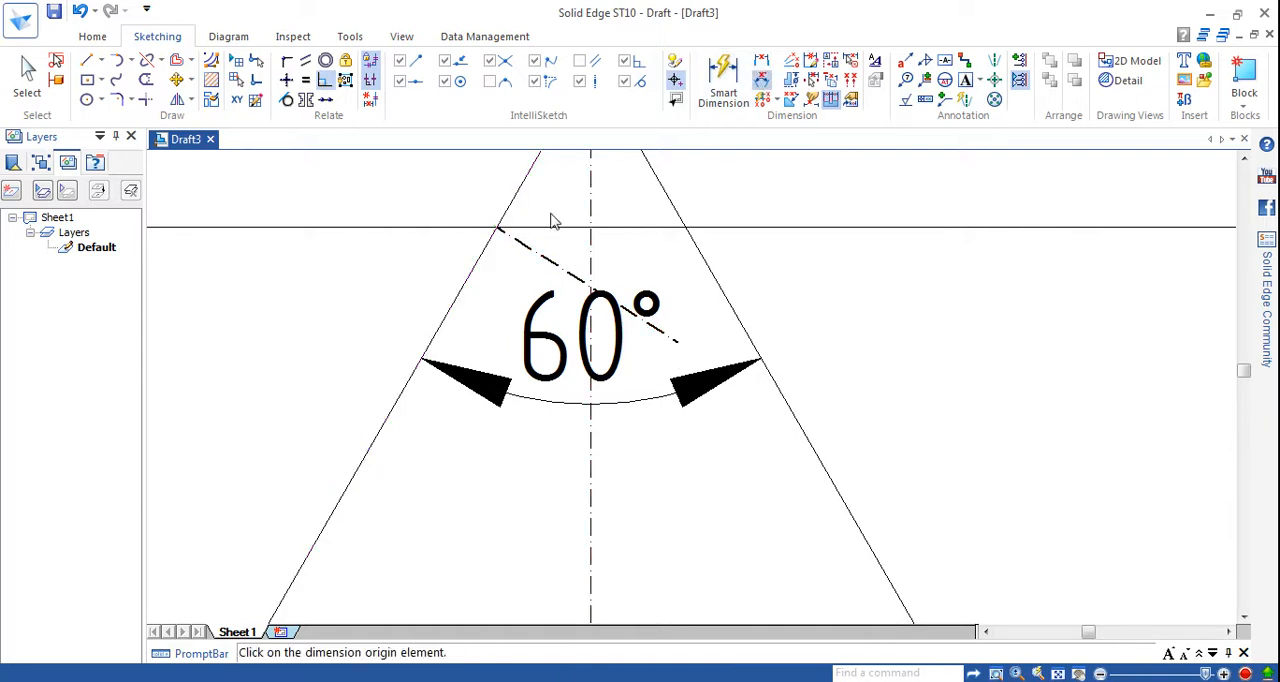
left_click(499, 237)
left_click(483, 251)
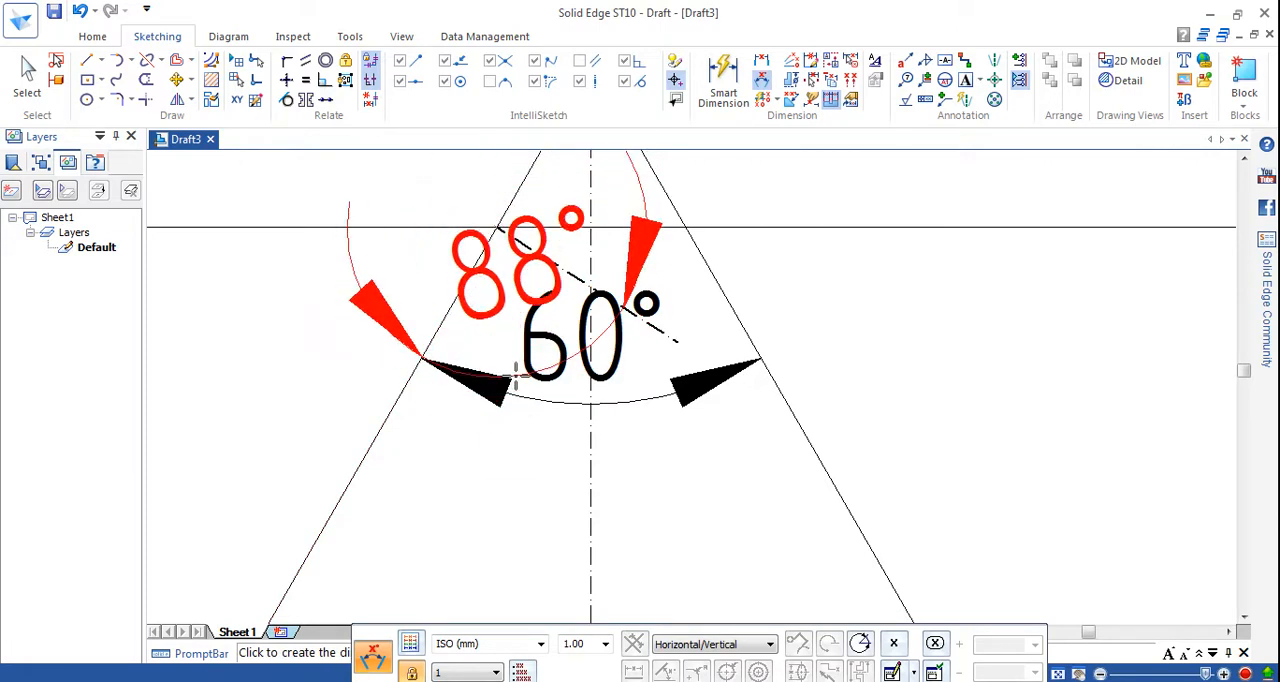
left_click(516, 516)
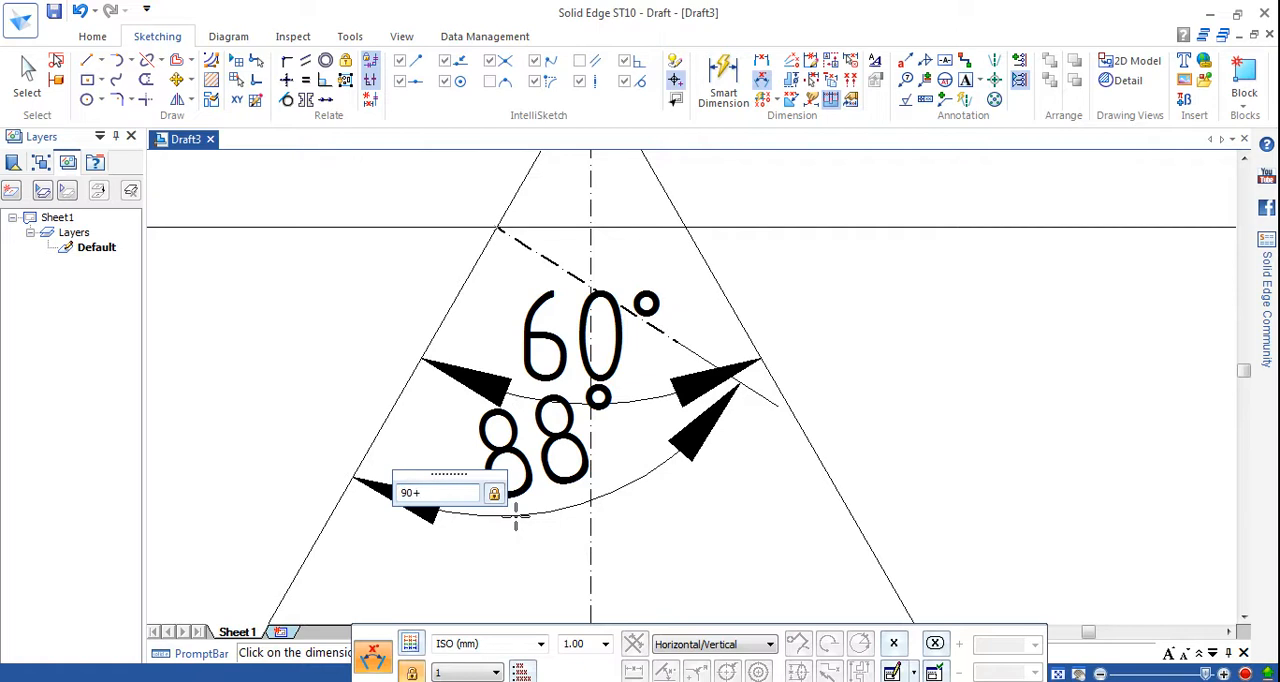
key("Return")
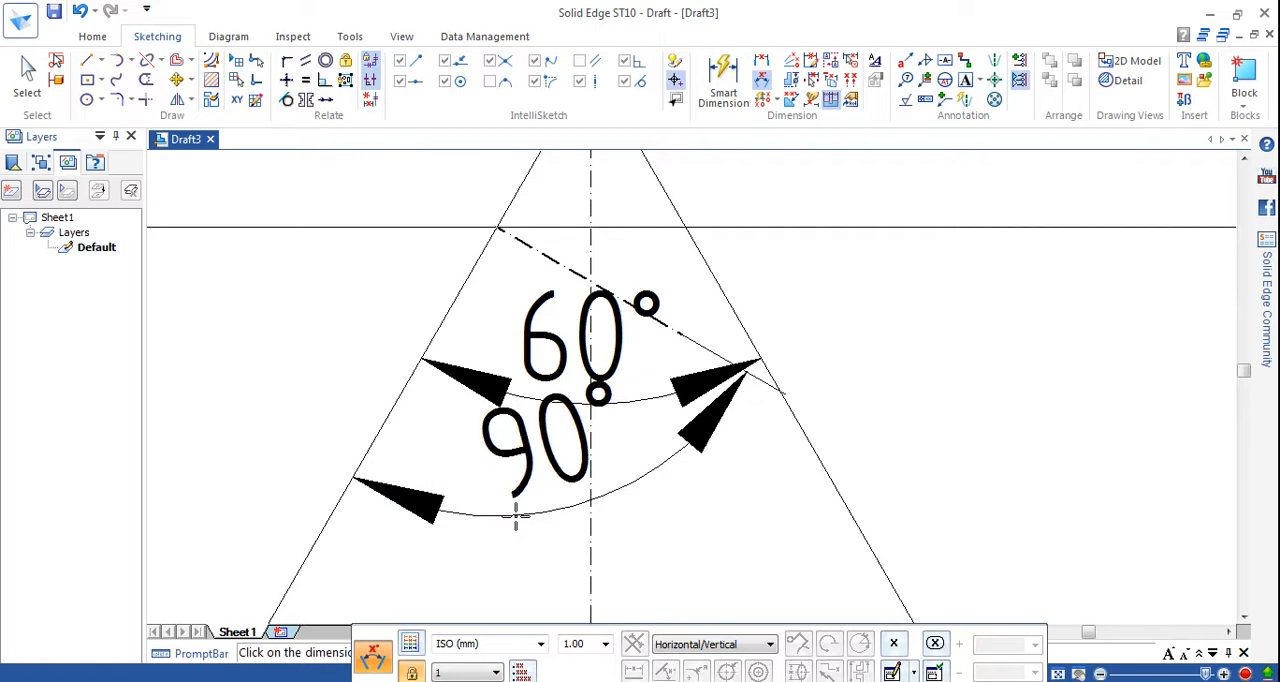
Delete the 90° angular dimension between the short slanted line and the first sloped line.
left_click(27, 75)
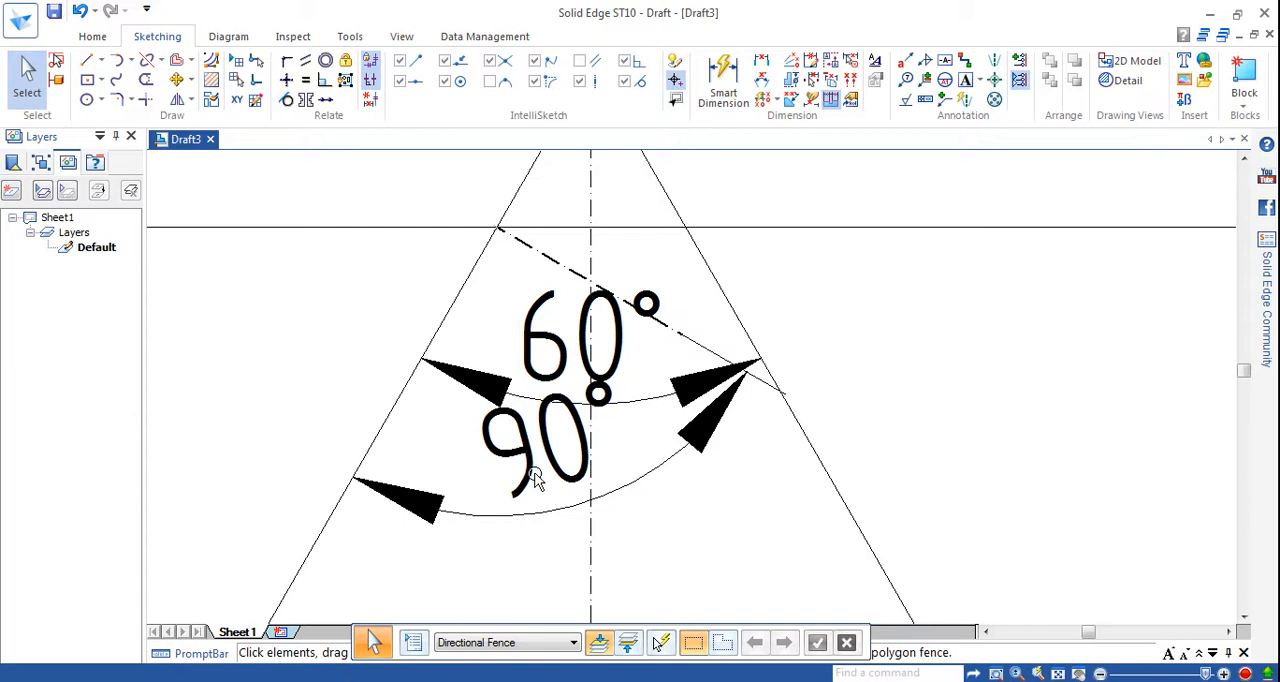
left_click(561, 509)
left_click(552, 495)
left_click(560, 512)
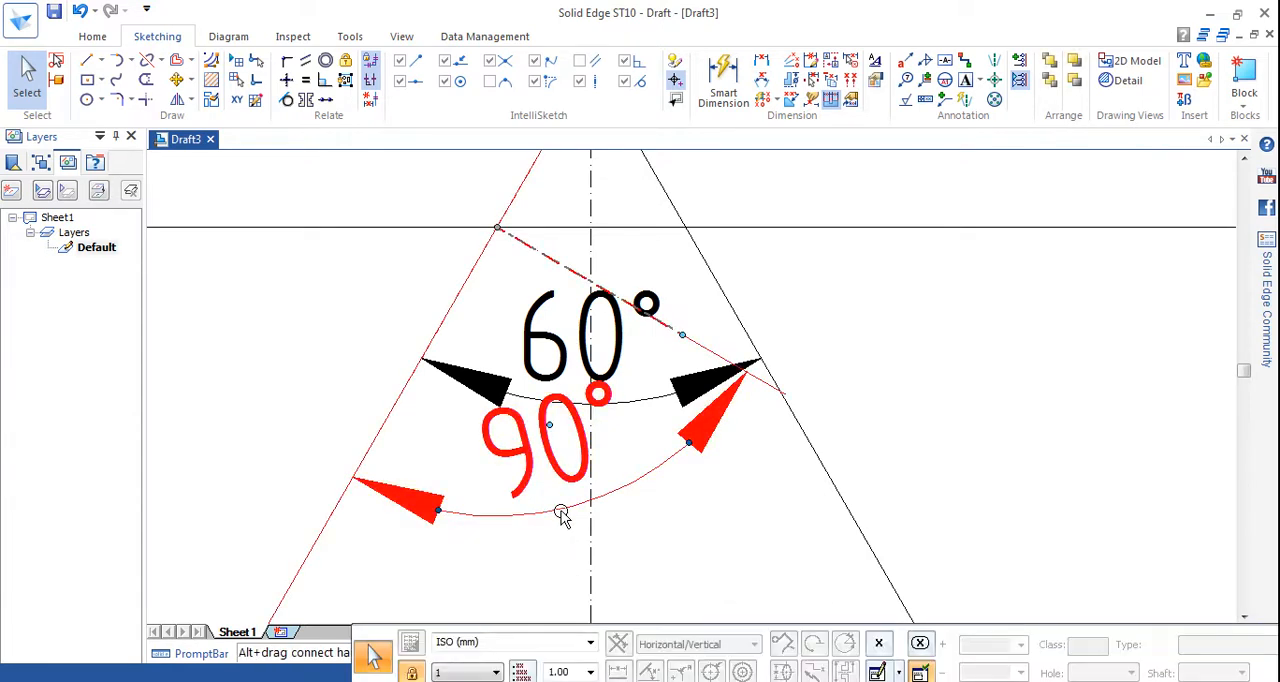
key("Delete")
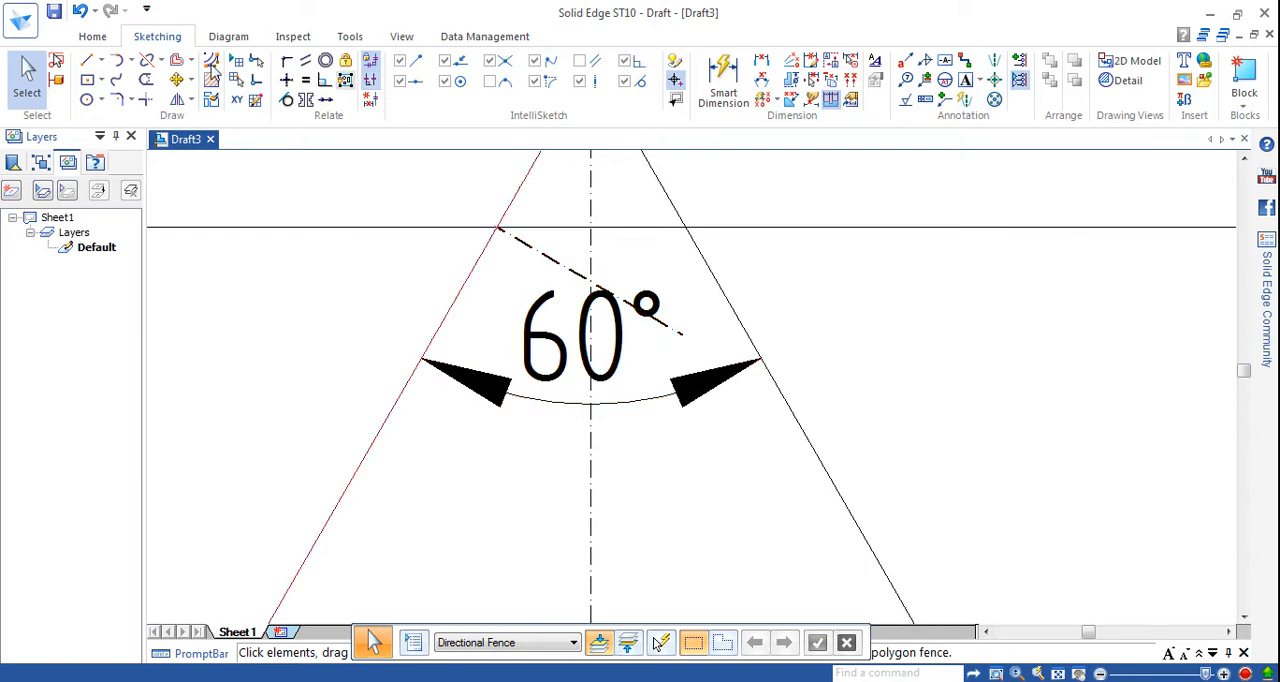
Trim the short slanted line back to the vertical centre line of the first peak.
left_click(145, 79)
left_click(670, 324)
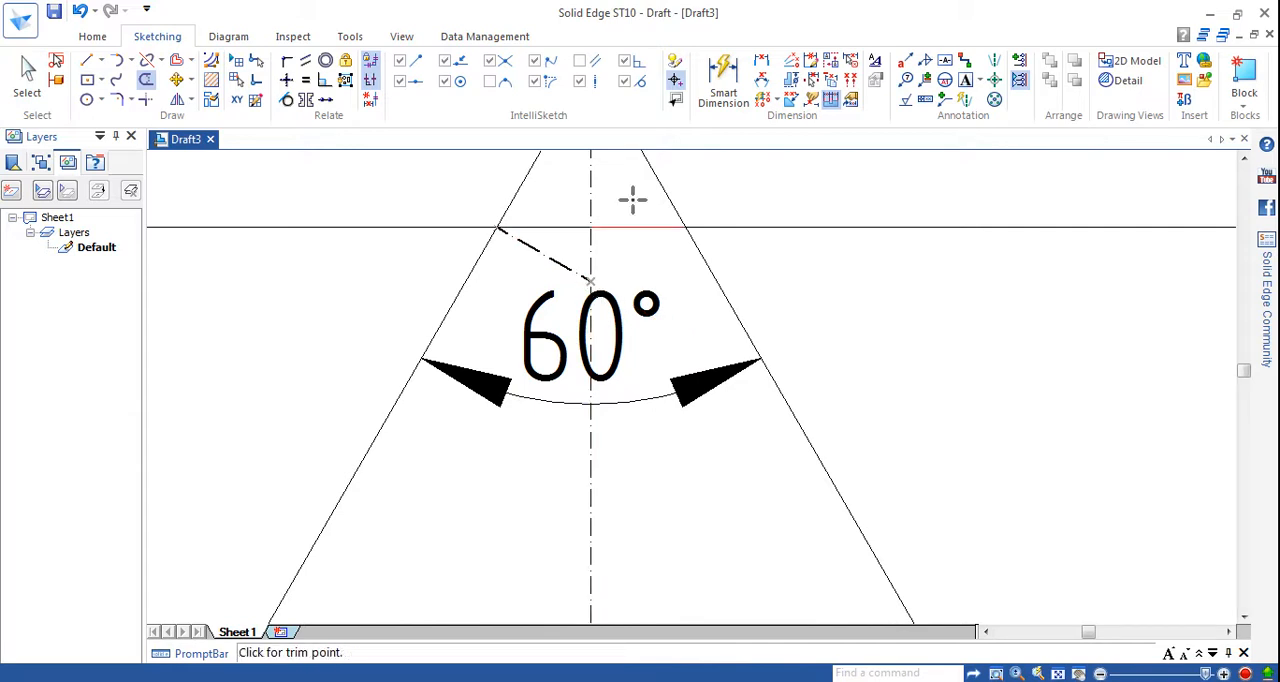
left_click(131, 61)
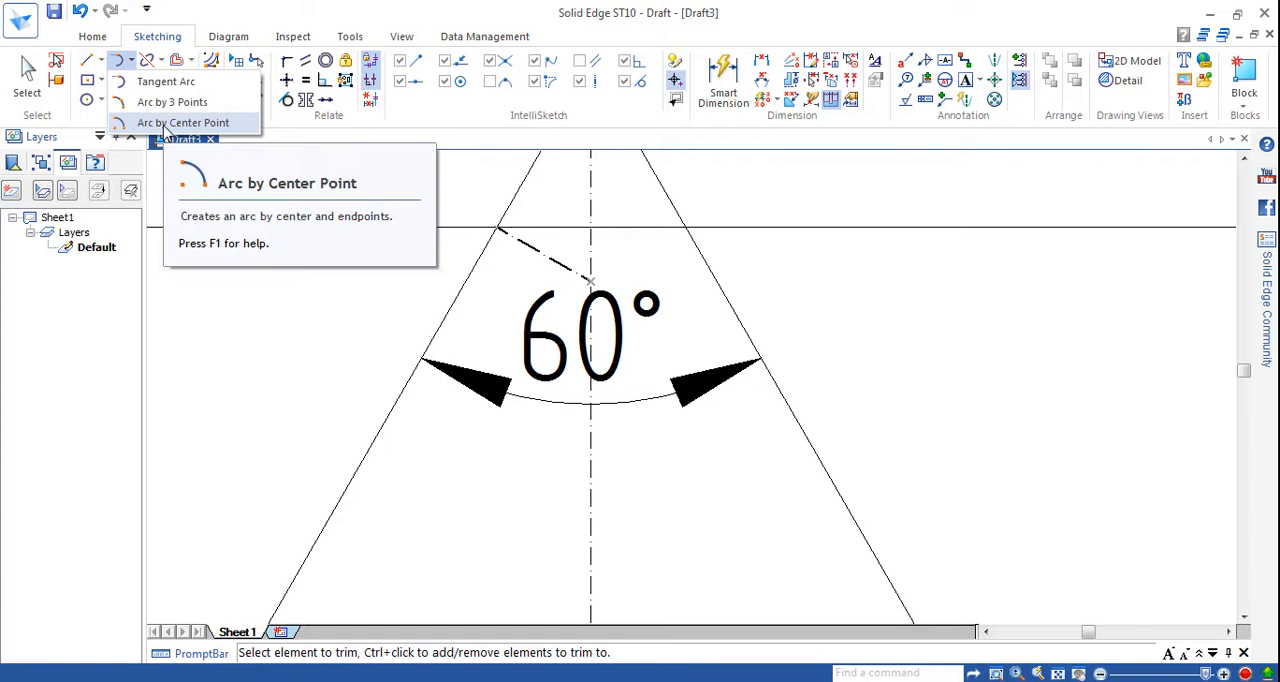
left_click(166, 124)
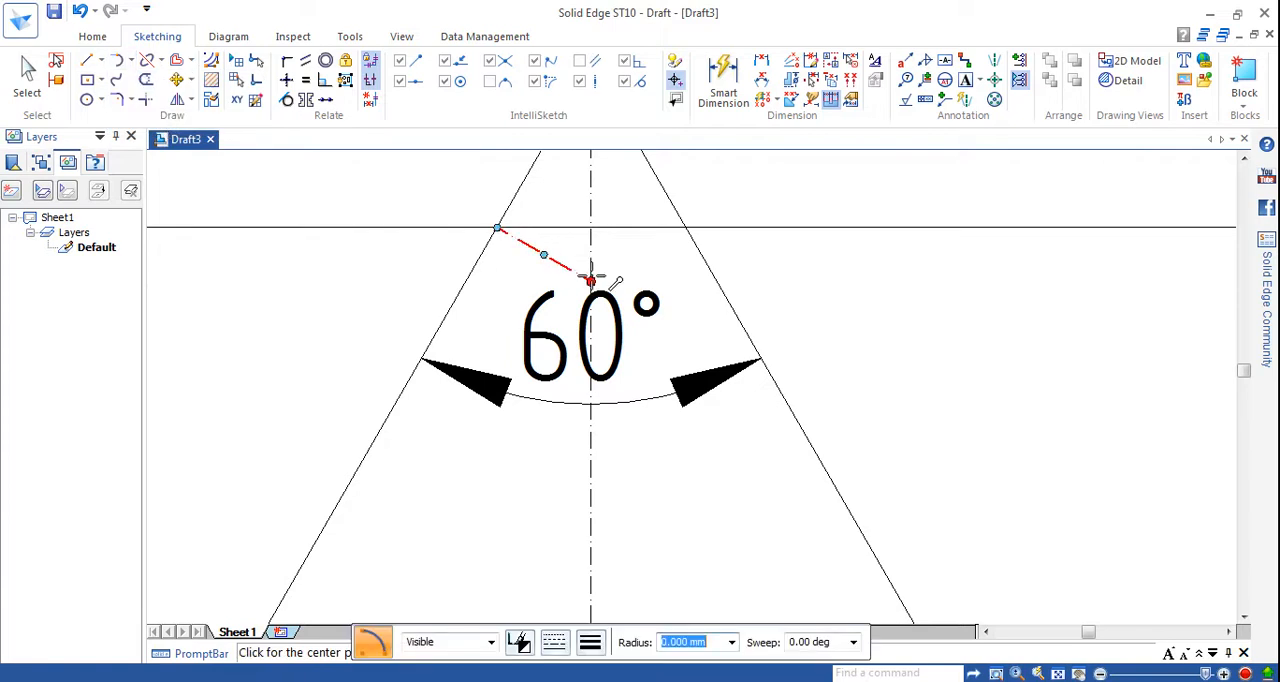
left_click(497, 228)
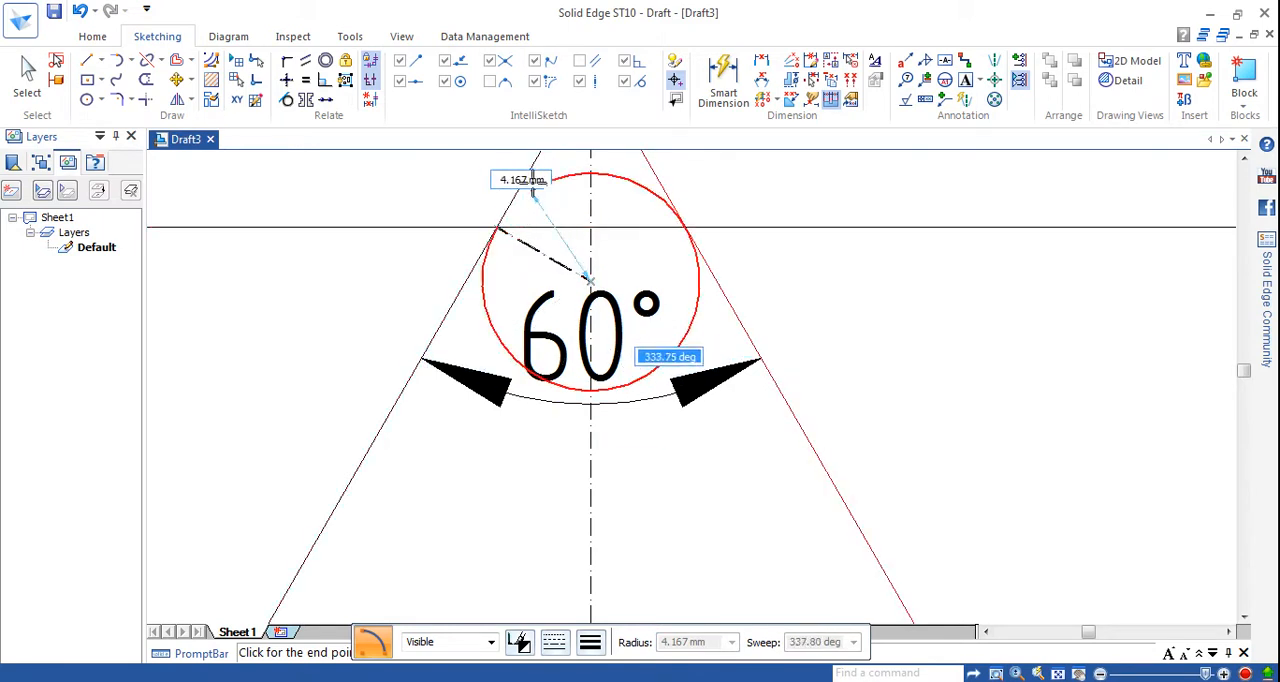
Draw a 4.167 mm radius, 120° arc centred on the slanted line's lower end, joining both flanks at the second horizontal line.
left_click(130, 60)
left_click(135, 123)
left_click(589, 280)
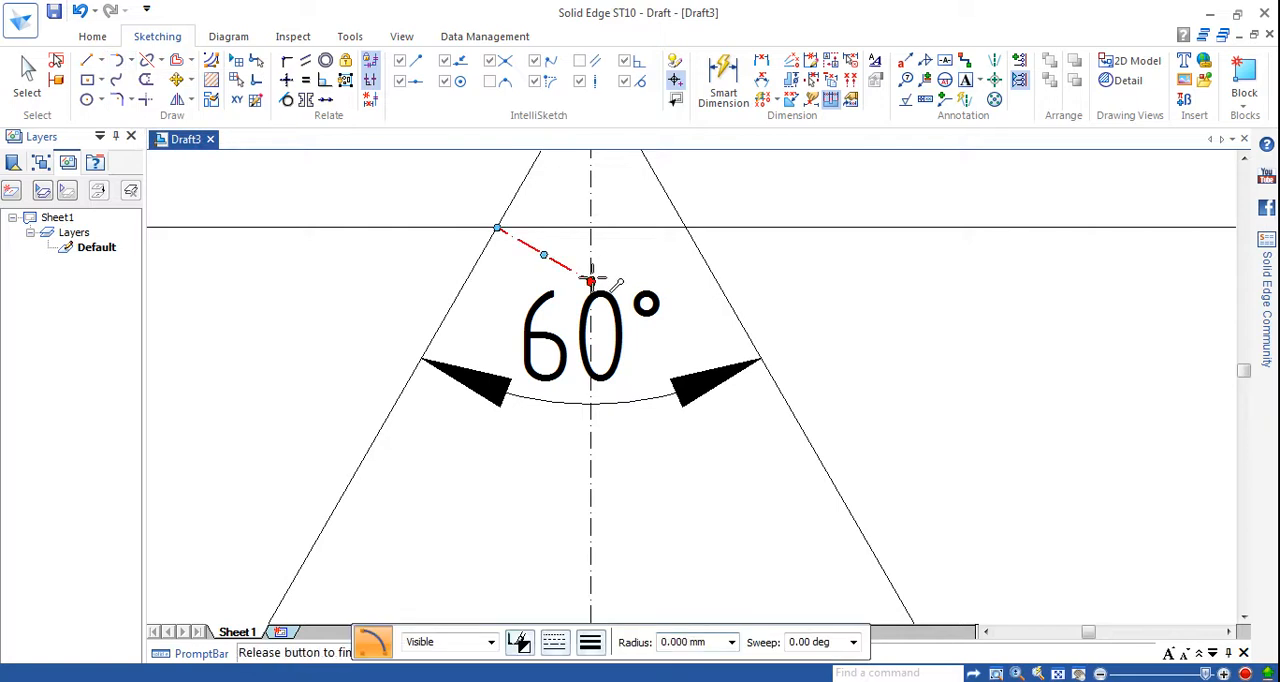
left_click(497, 227)
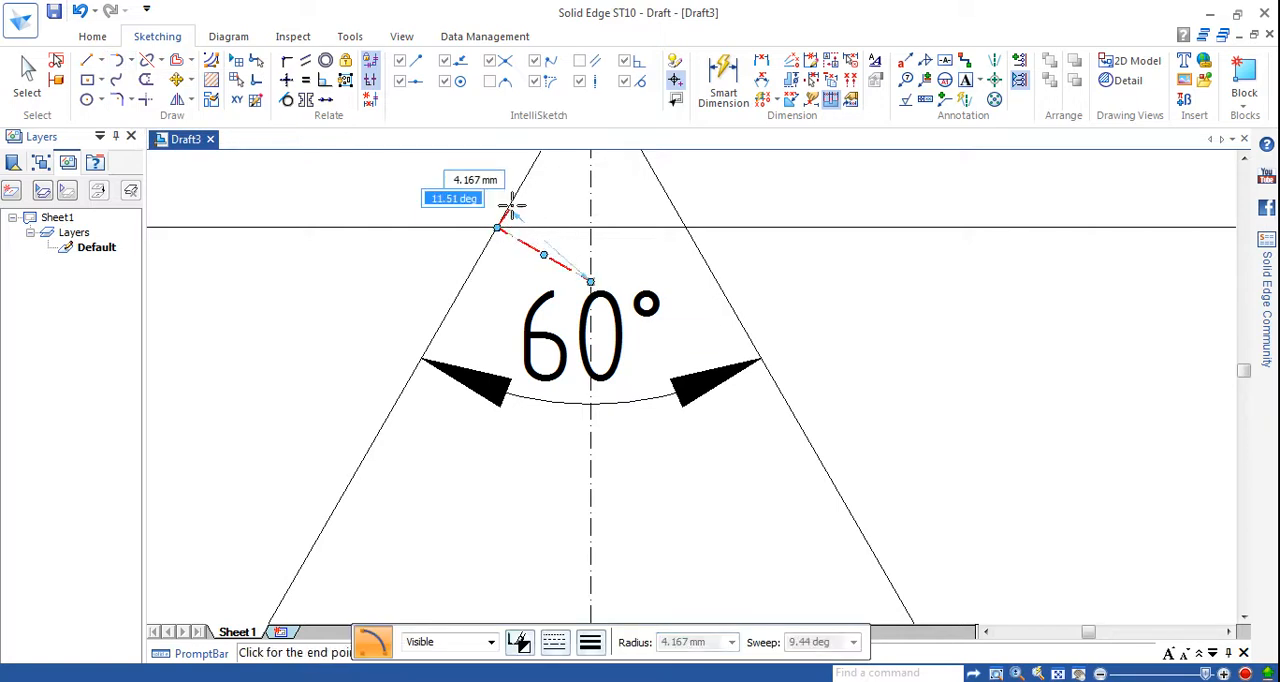
left_click(687, 228)
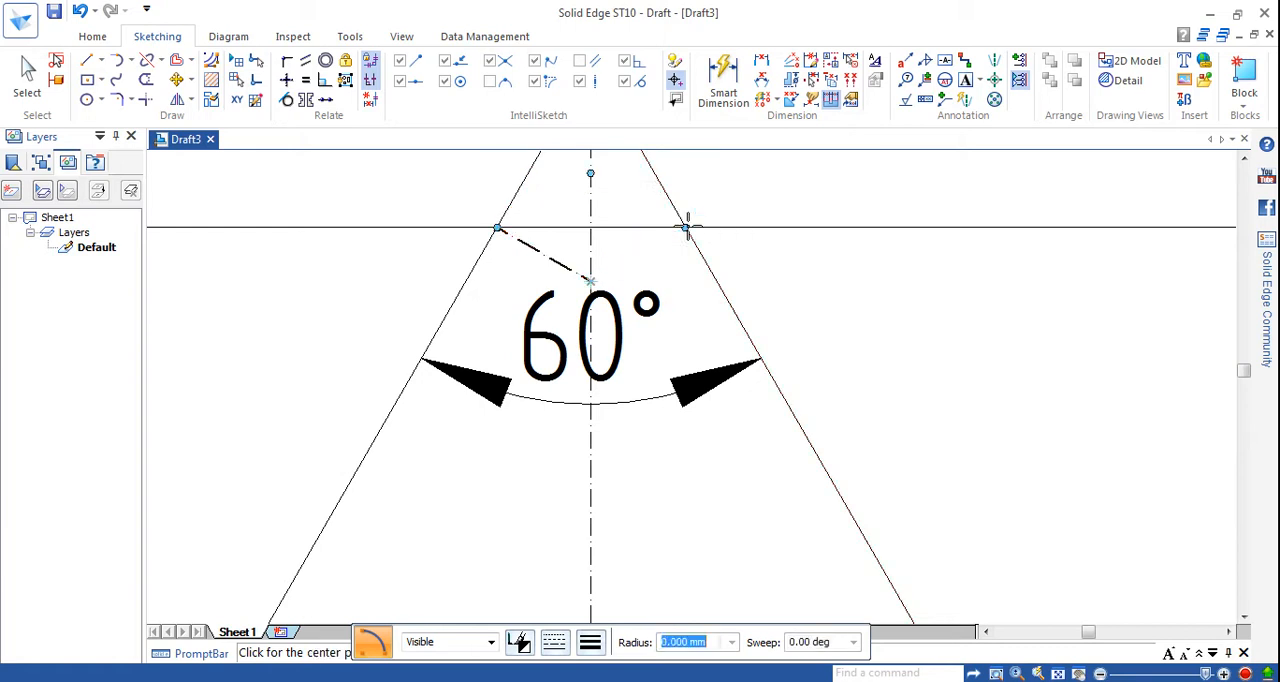
Change the line type of the crest arc to continuous.
left_click(27, 75)
left_click(558, 183)
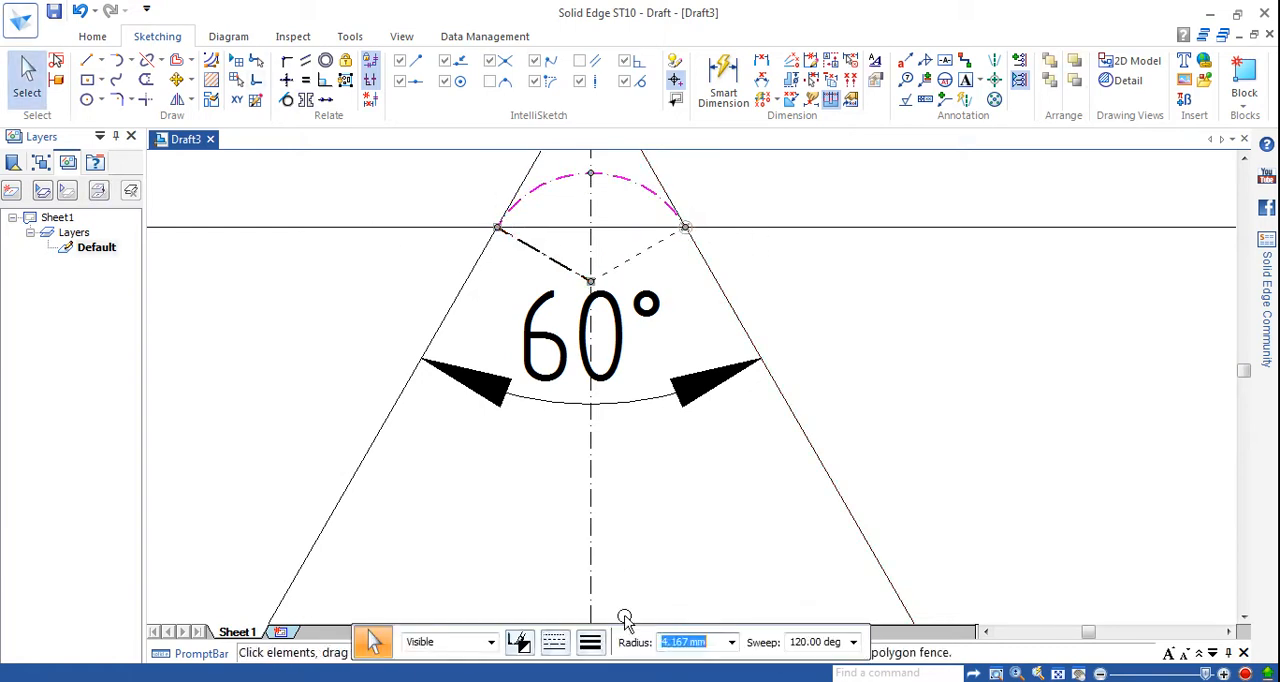
left_click(590, 642)
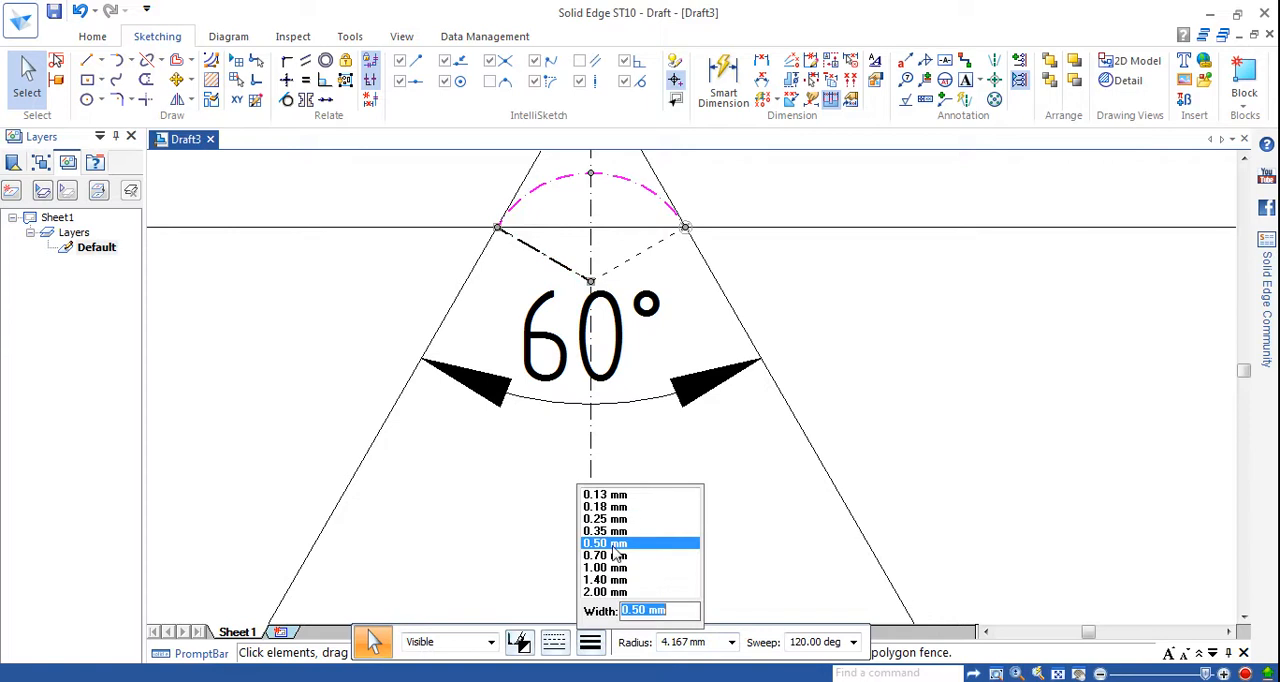
left_click(556, 640)
left_click(597, 424)
left_click(863, 317)
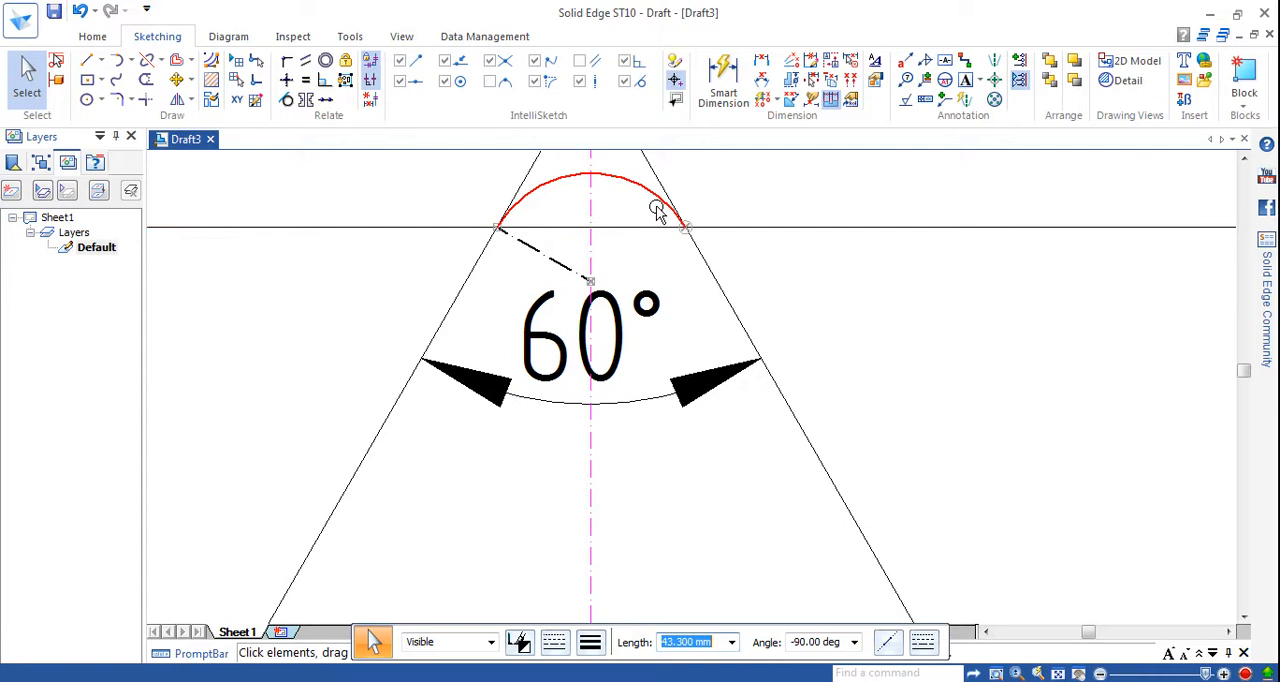
key("Escape")
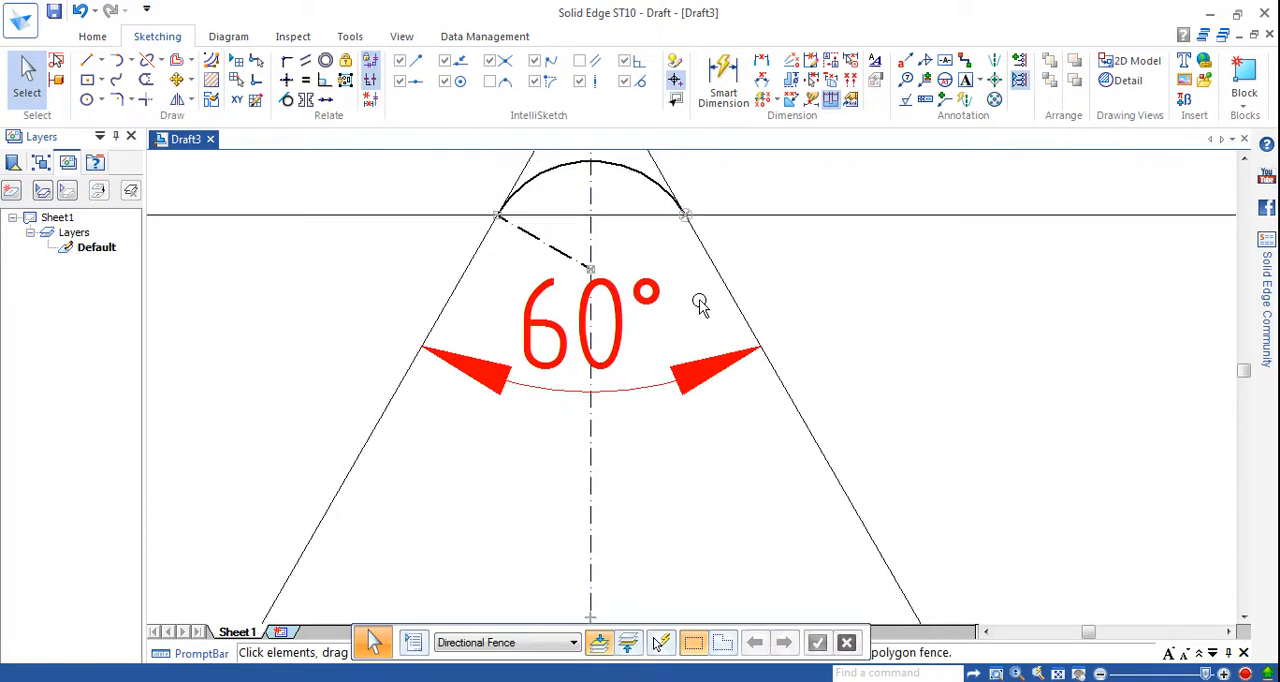
Draw a line about 47.7 mm long at about -65° from the second peak down to the lowest horizontal line.
scroll(700, 305, "up", 5, "ctrl")
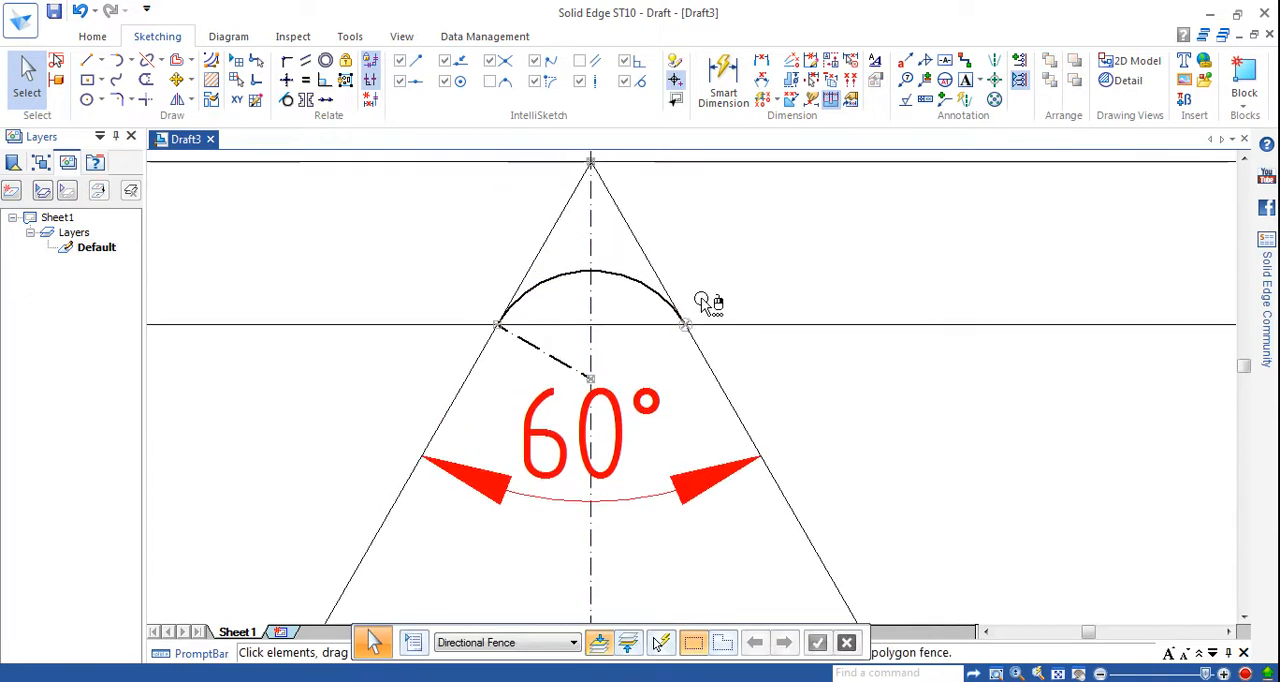
scroll(702, 305, "down", 8, "ctrl")
scroll(702, 306, "up", 6, "ctrl")
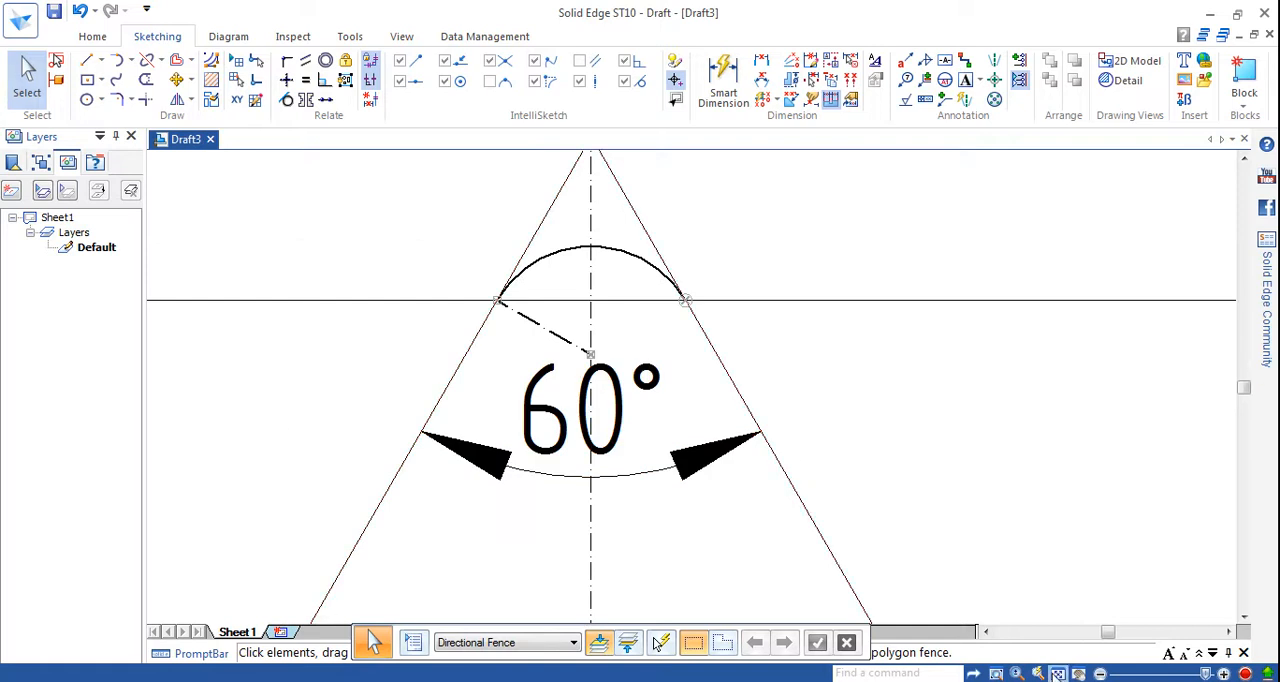
left_click(1058, 673)
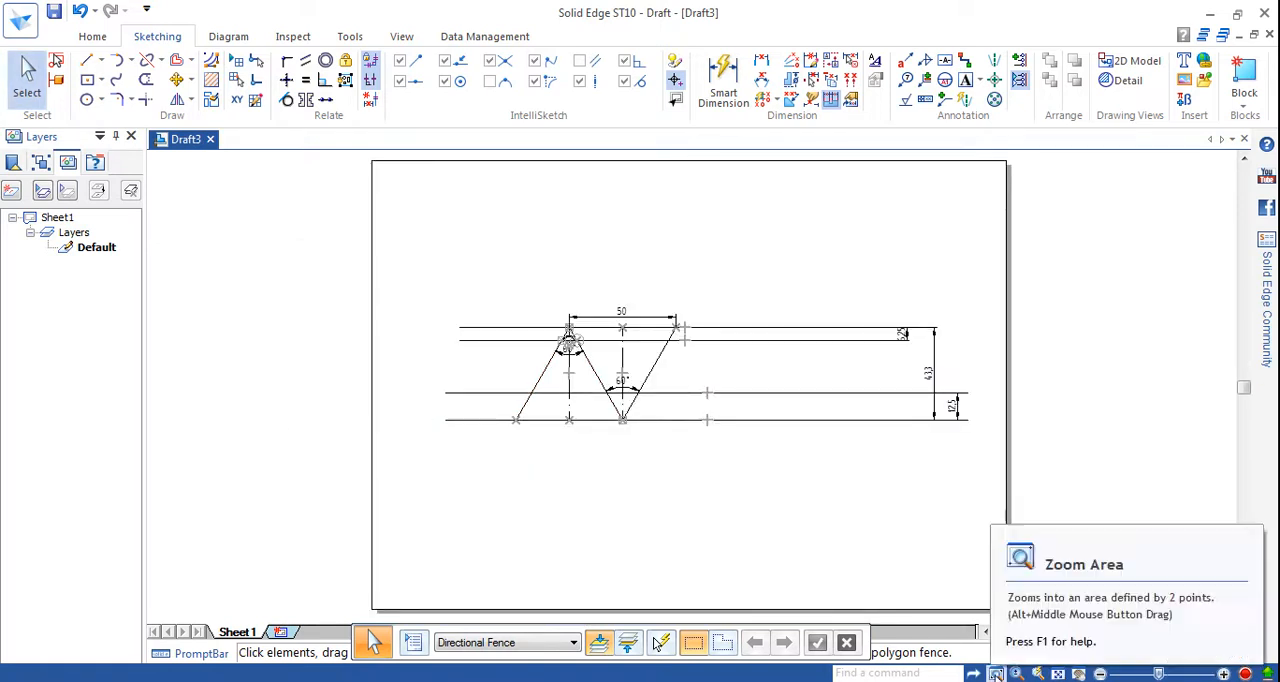
left_click(996, 673)
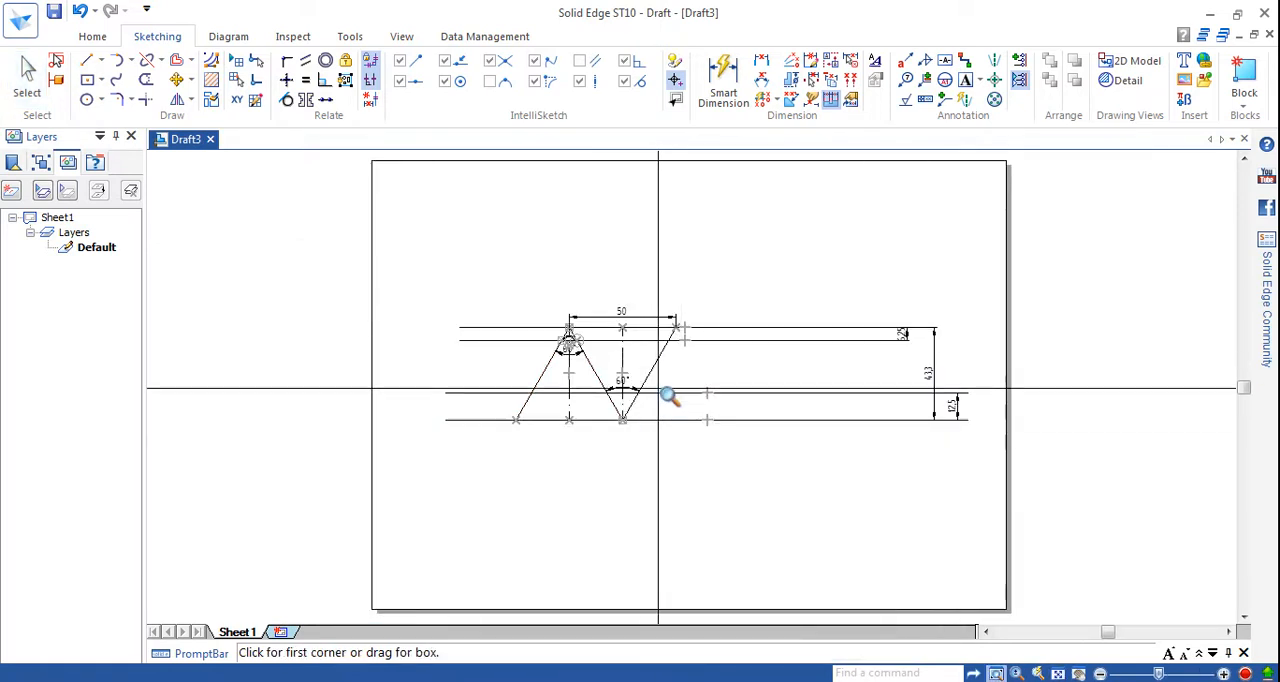
left_click(525, 288)
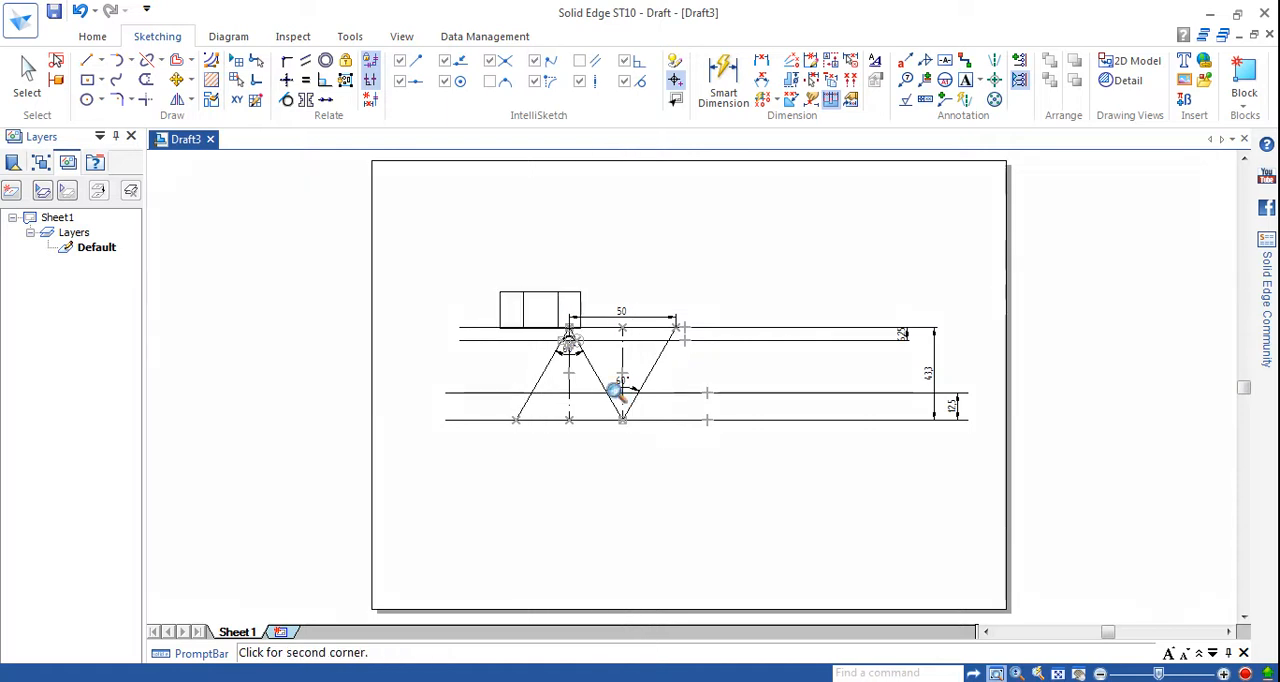
left_click(762, 515)
key("Escape")
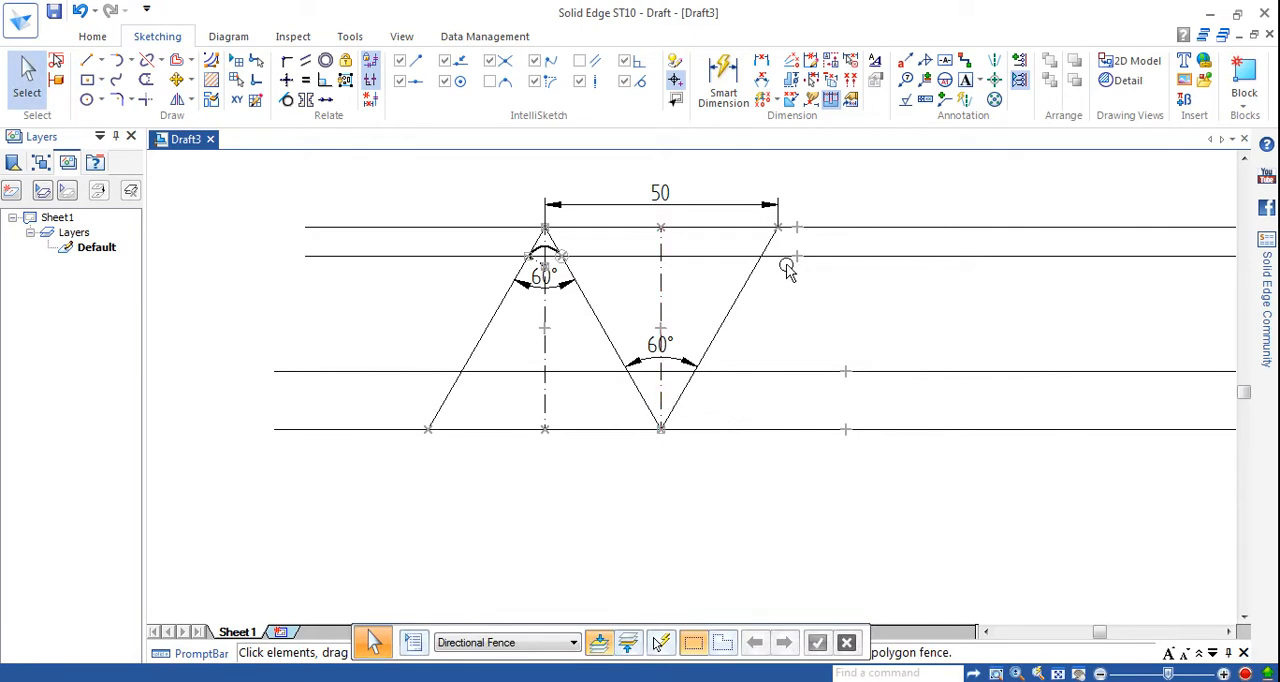
left_click(88, 63)
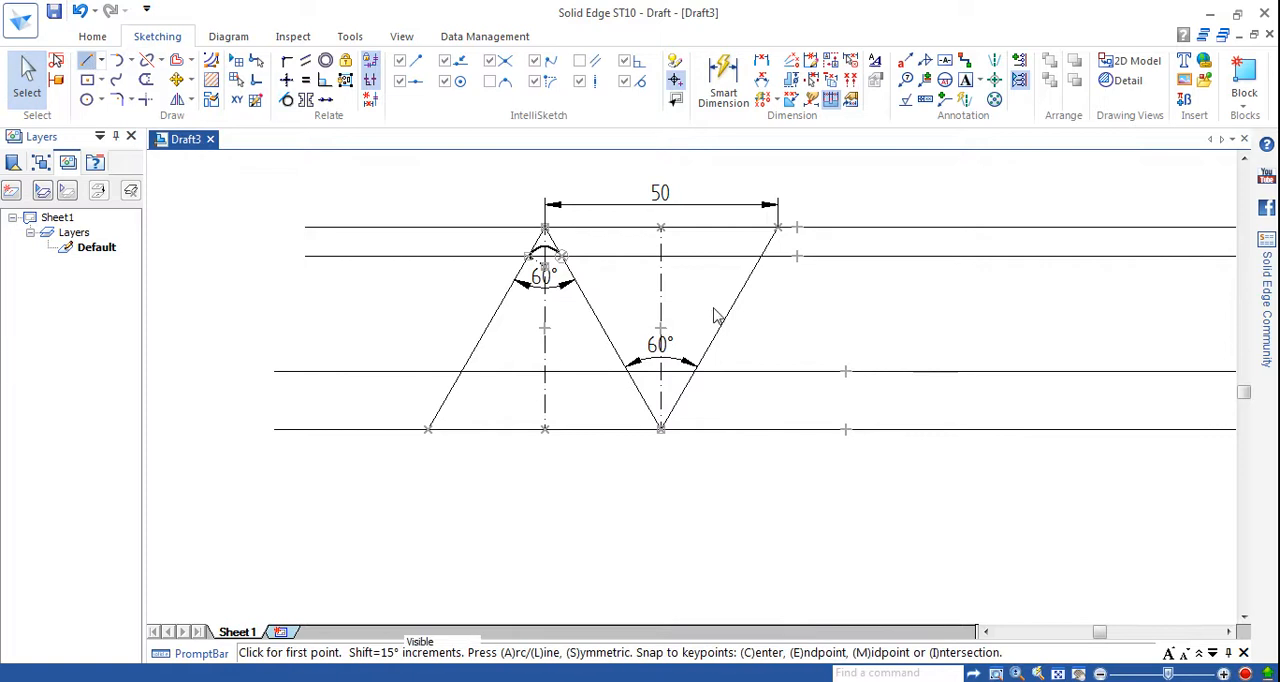
left_click(778, 228)
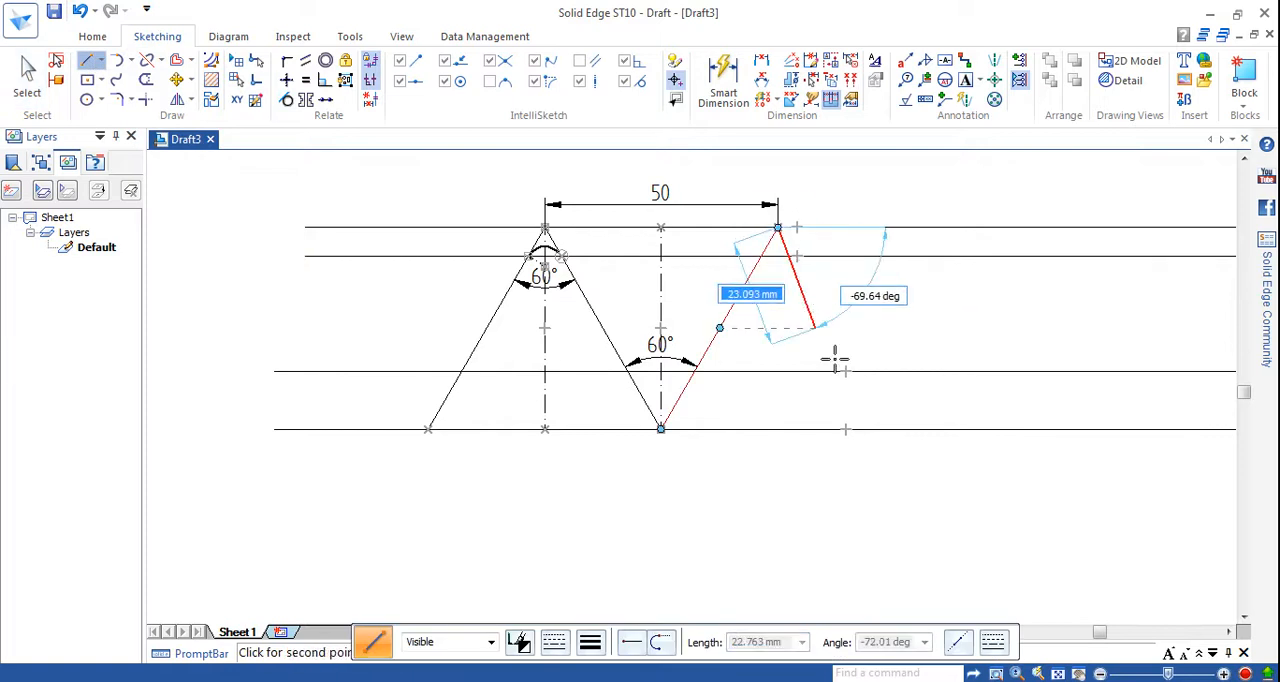
left_click(871, 429)
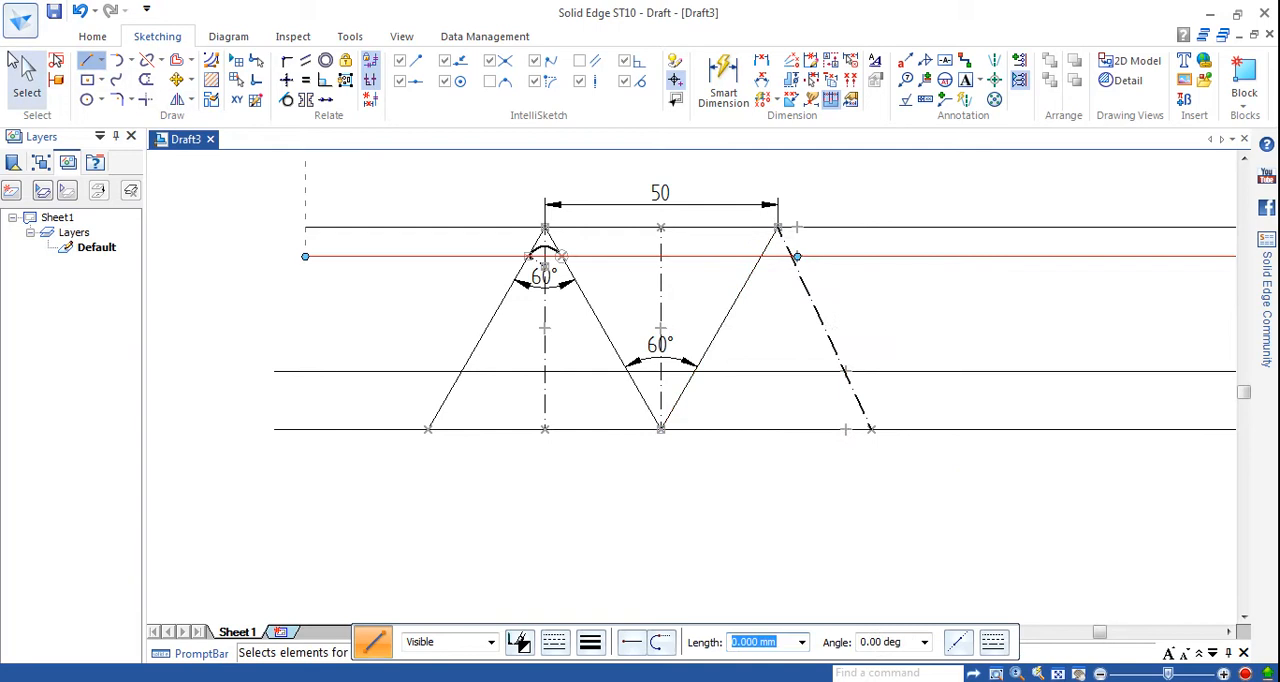
Give the new flank line descending from the second peak a continuous line type and a thin line width.
left_click(38, 82)
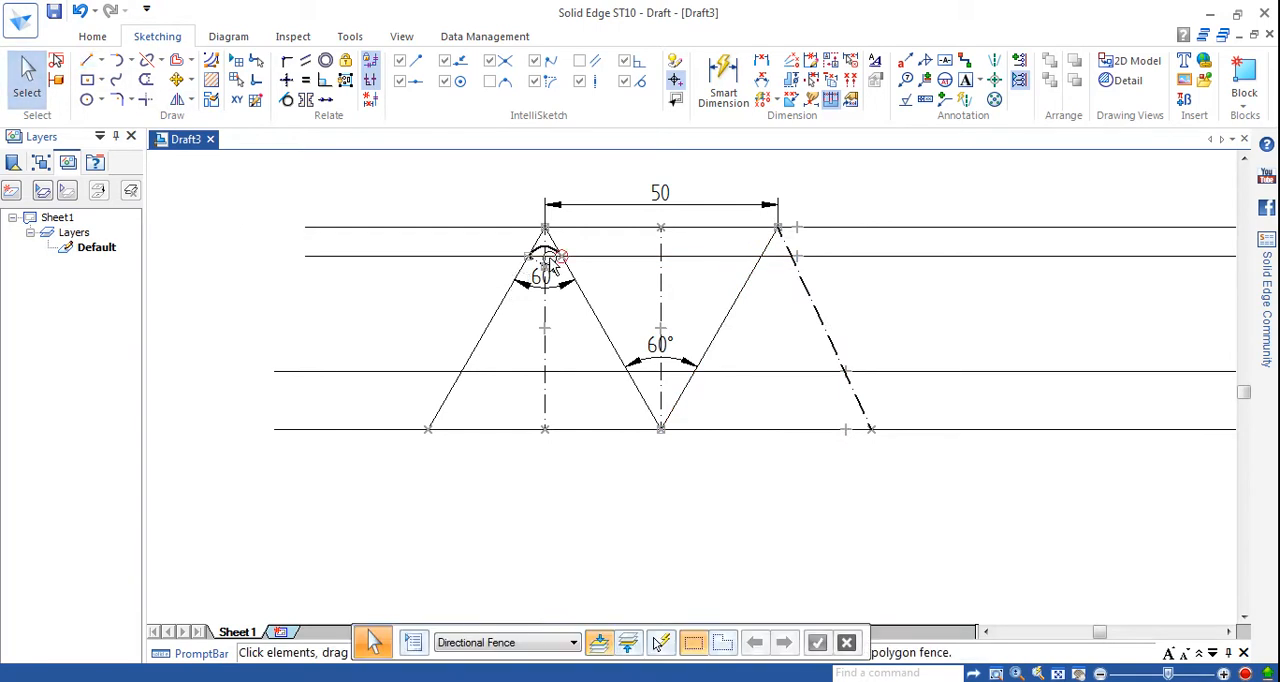
left_click(822, 340)
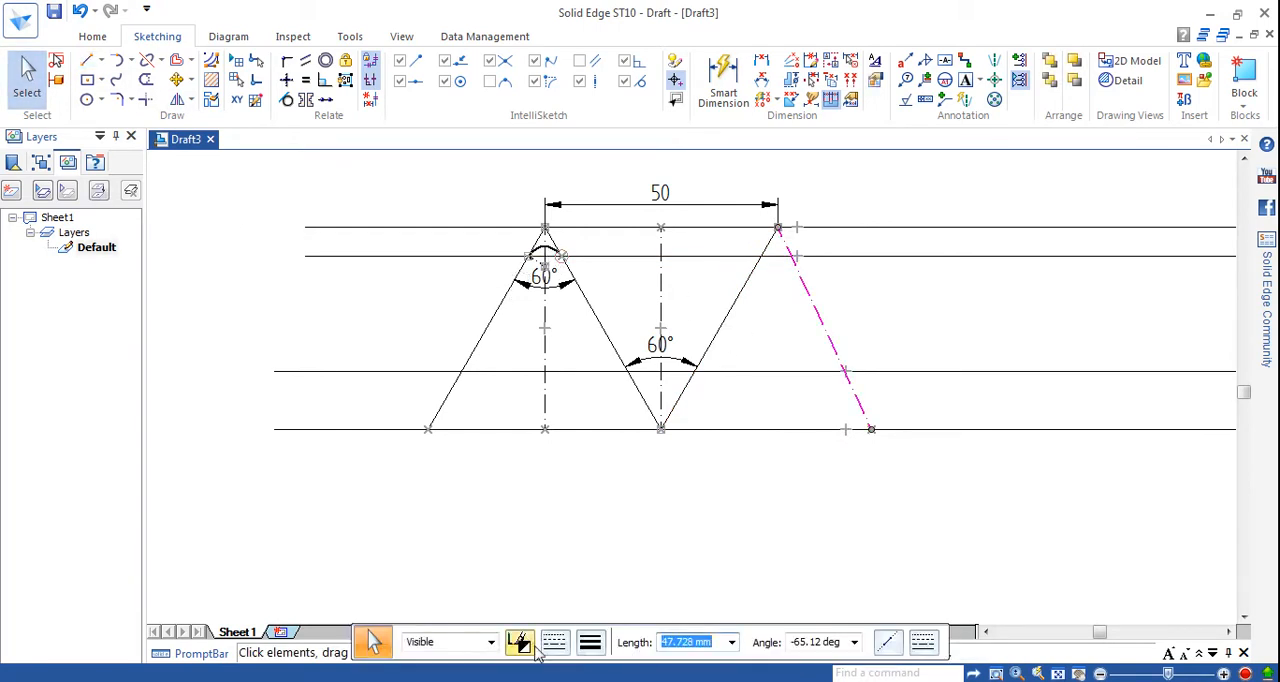
left_click(553, 642)
left_click(585, 428)
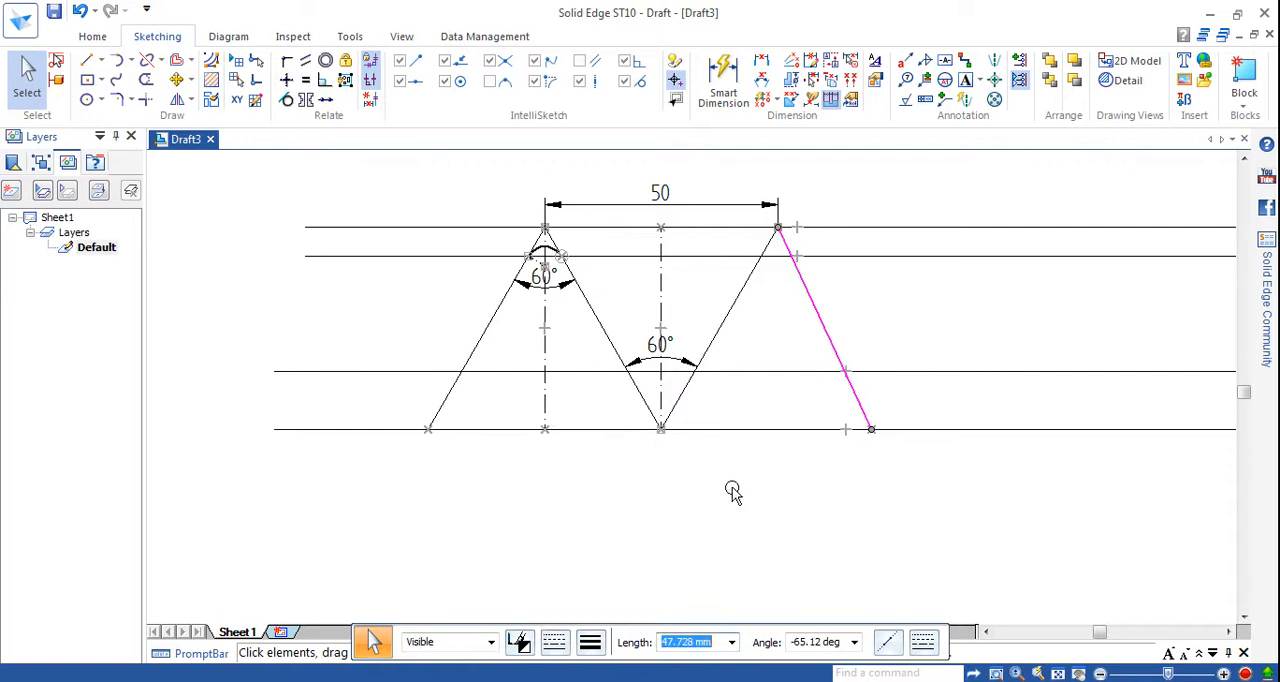
left_click(734, 491)
left_click(593, 645)
left_click(617, 497)
left_click(726, 502)
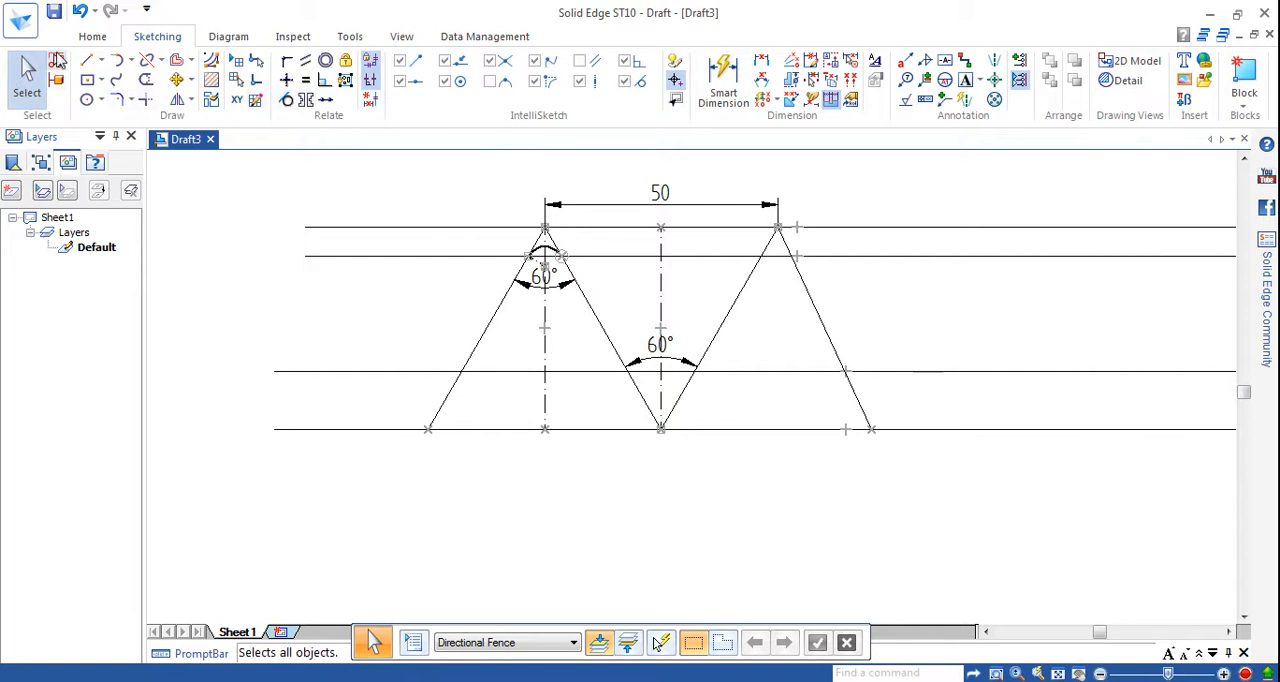
Draw a thin vertical chain centre line from the second peak down to the lowest horizontal line.
key("l")
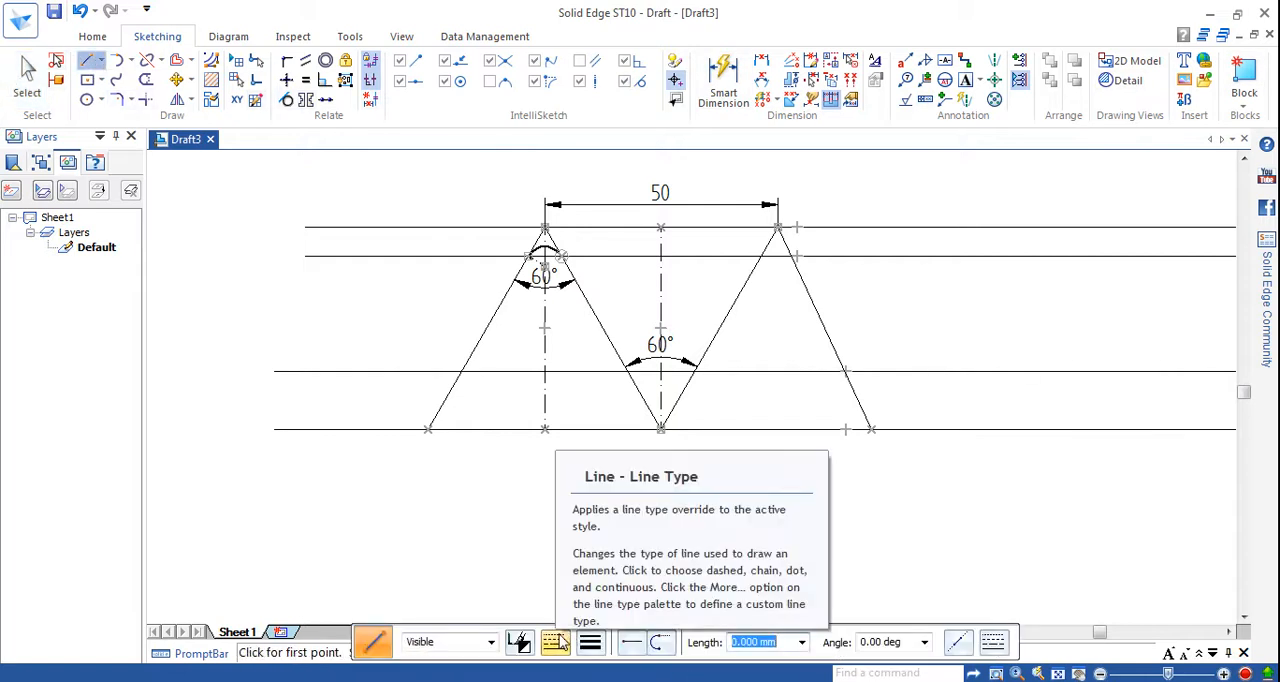
left_click(589, 642)
left_click(626, 512)
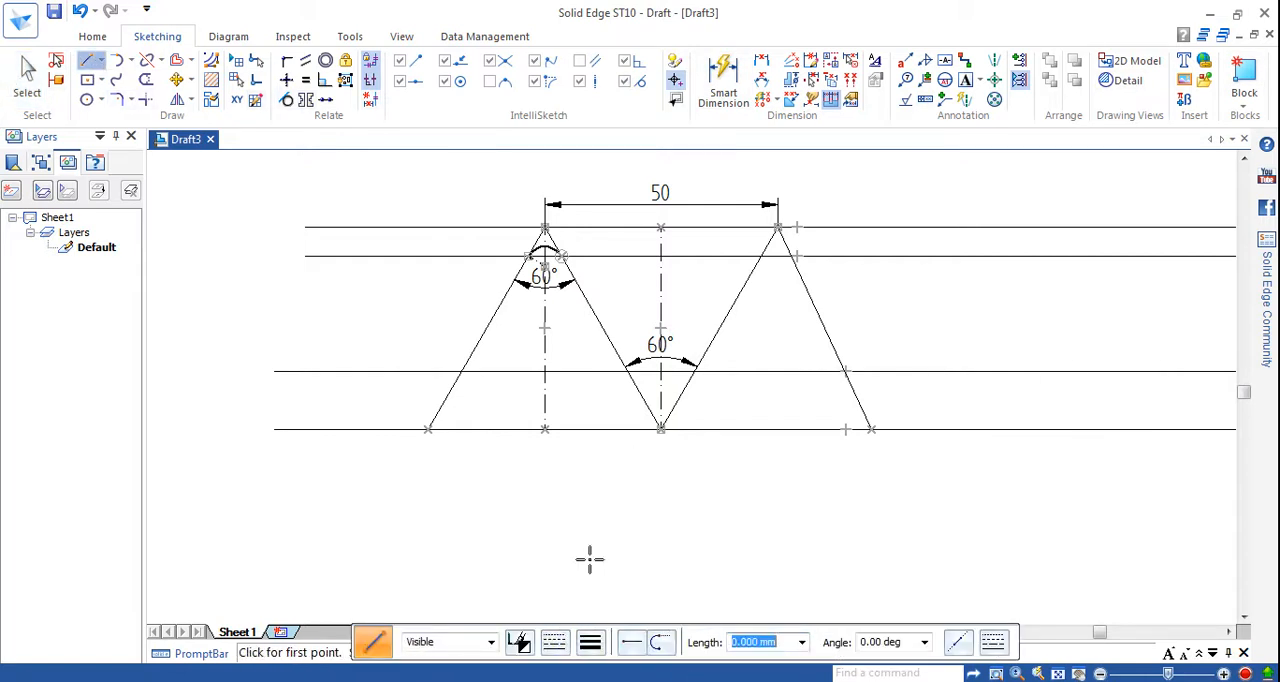
left_click(555, 642)
left_click(586, 517)
left_click(777, 228)
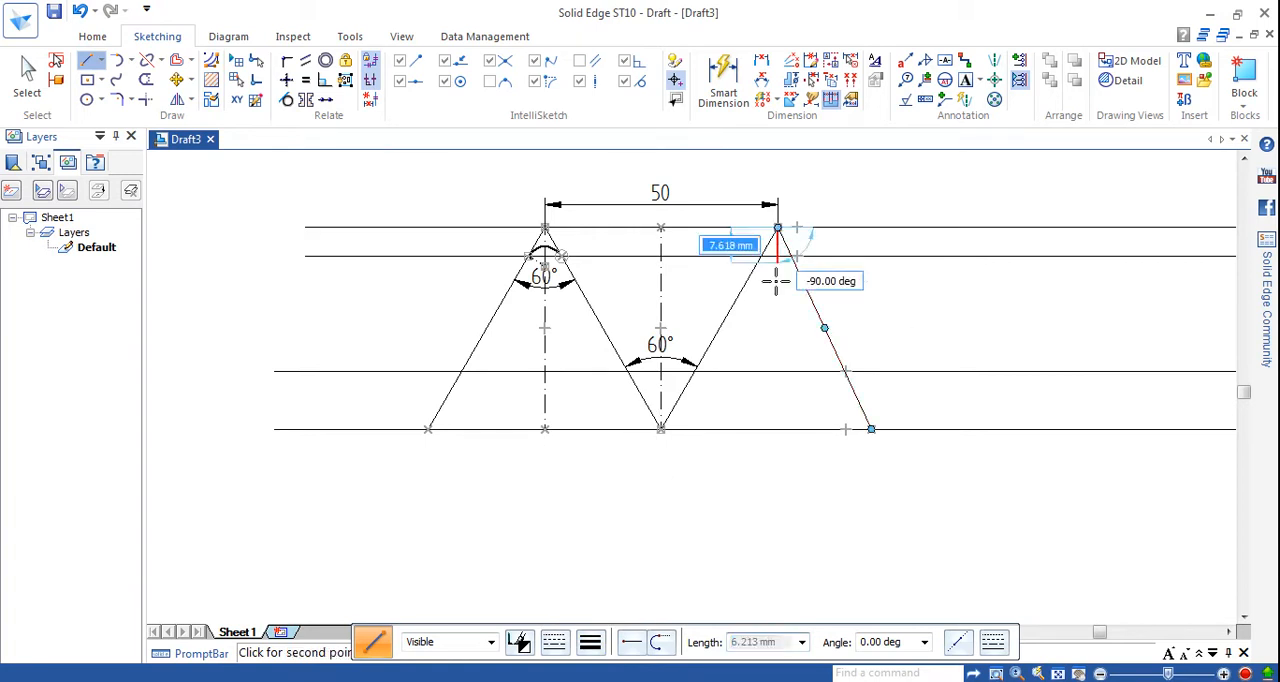
left_click(777, 429)
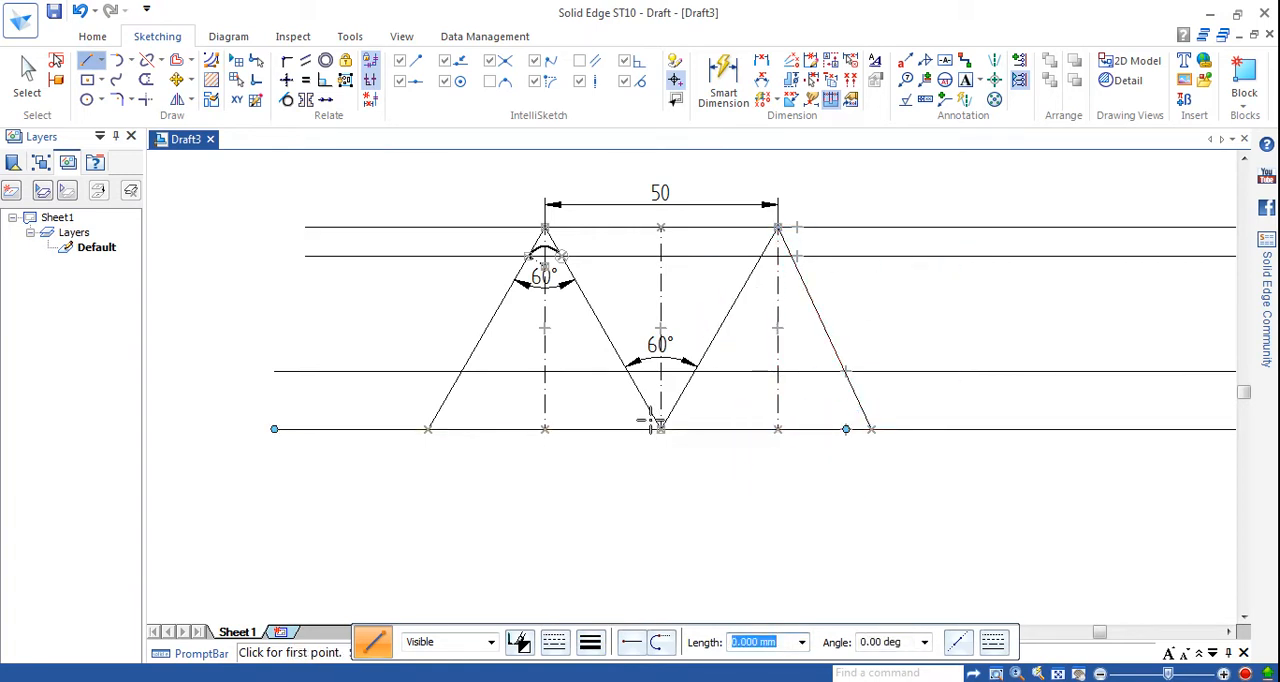
left_click(846, 429)
Dimension the angle between the two flanks of the second peak and set it to 60°.
left_click(730, 80)
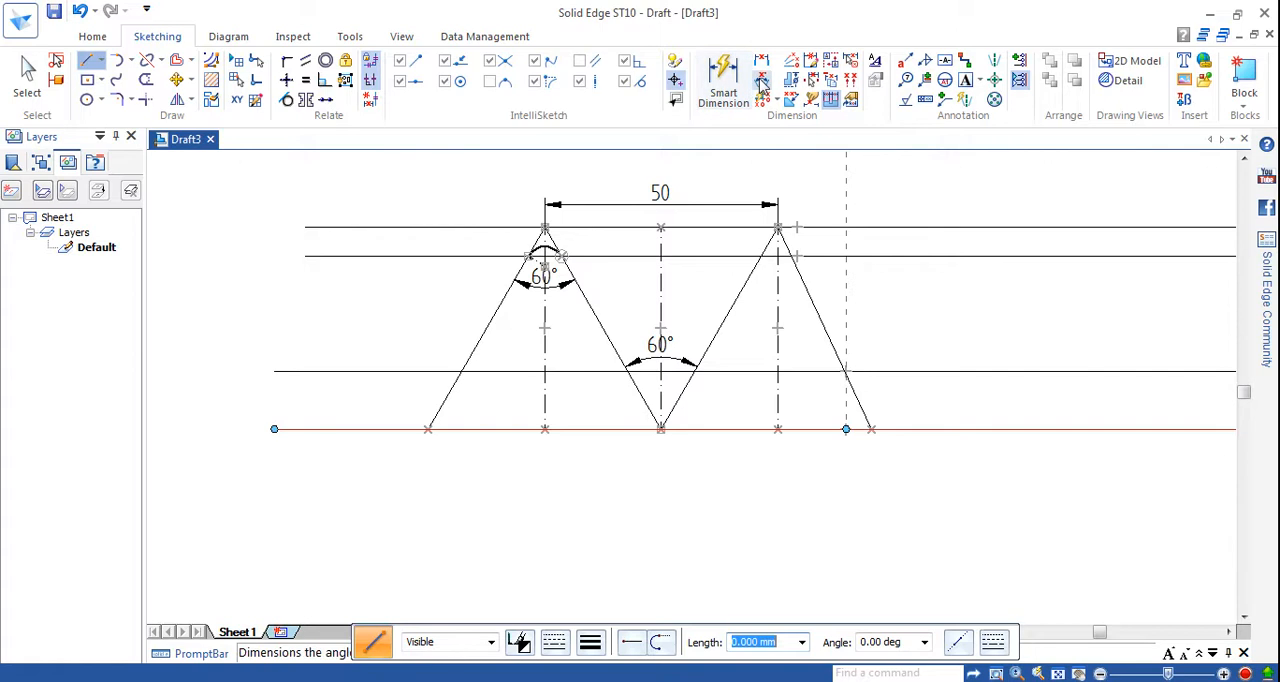
left_click(738, 300)
left_click(810, 298)
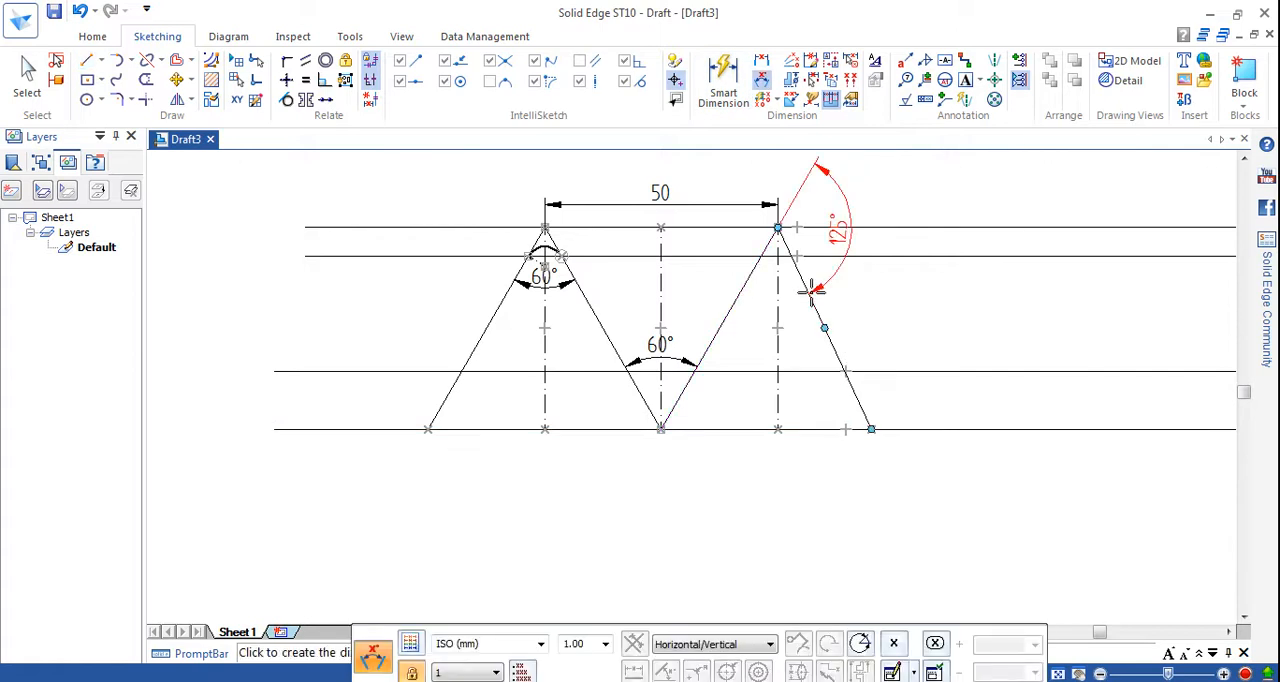
left_click(789, 330)
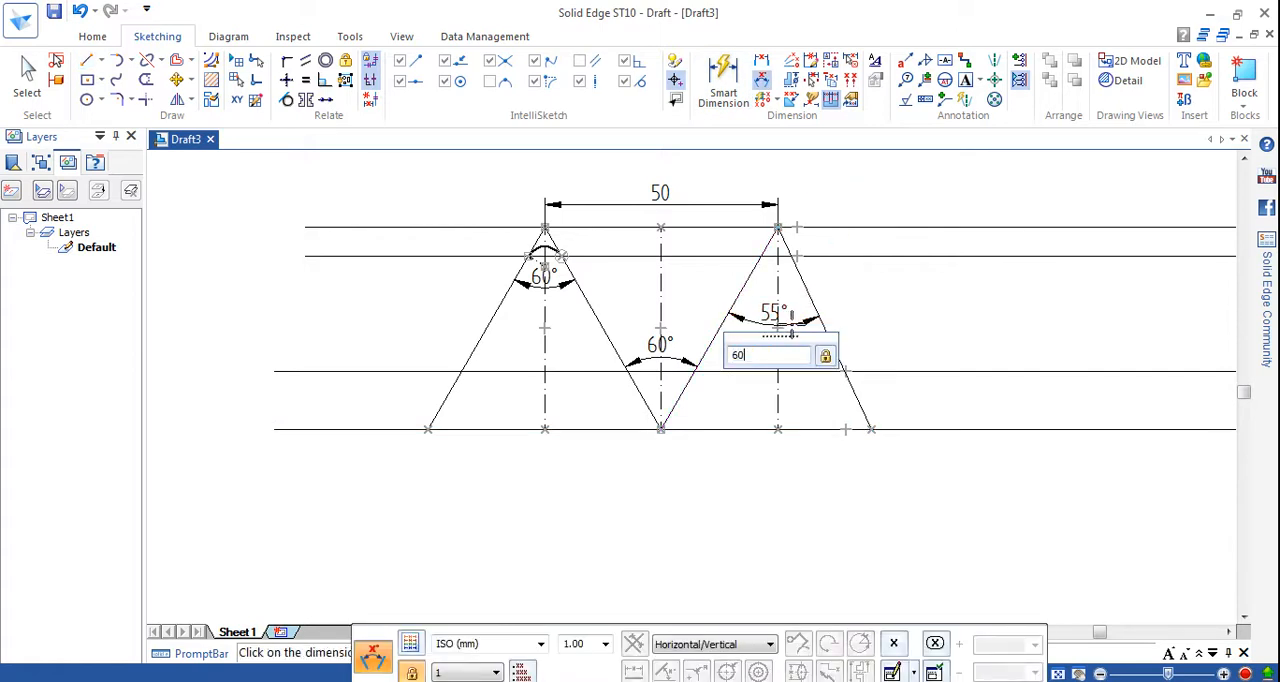
key("Return")
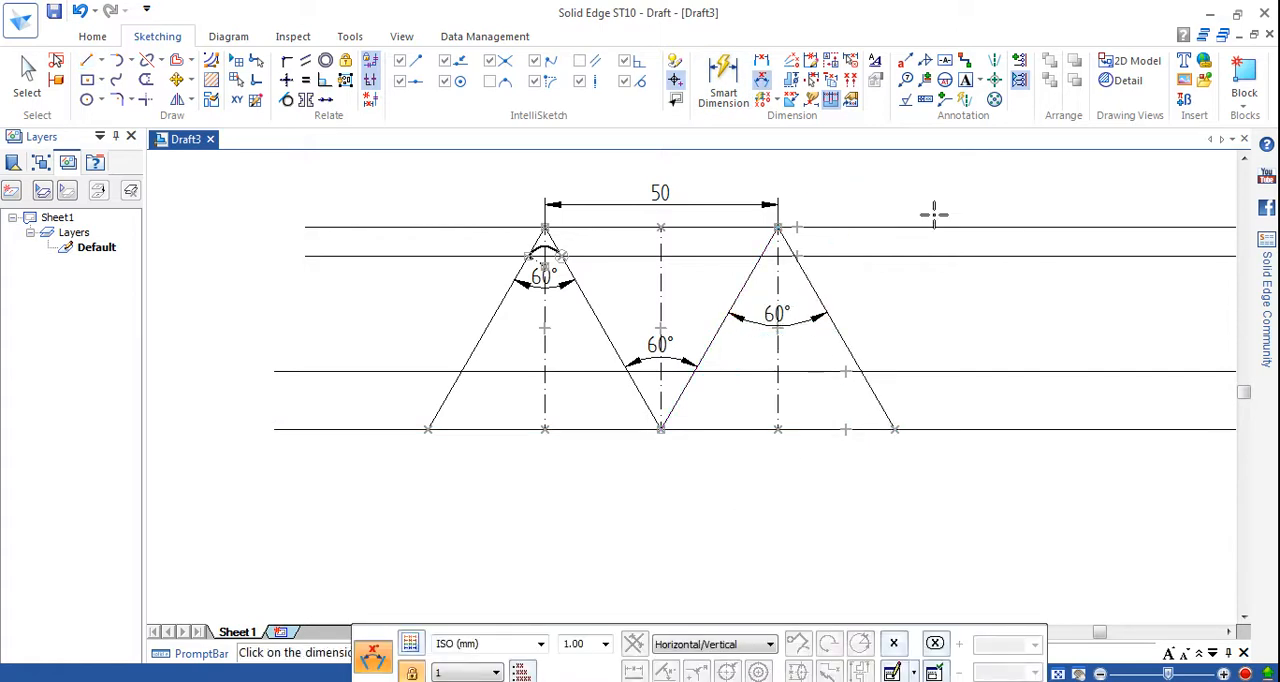
left_click(762, 82)
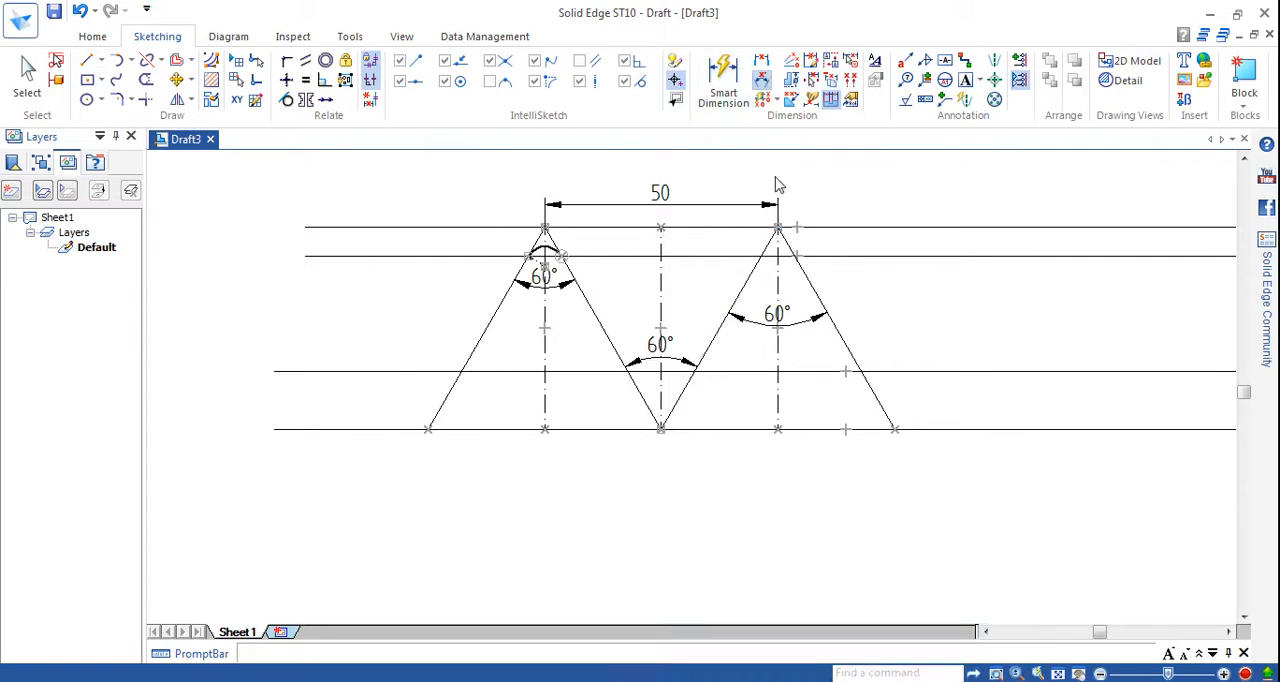
left_click(806, 276)
right_click(808, 289)
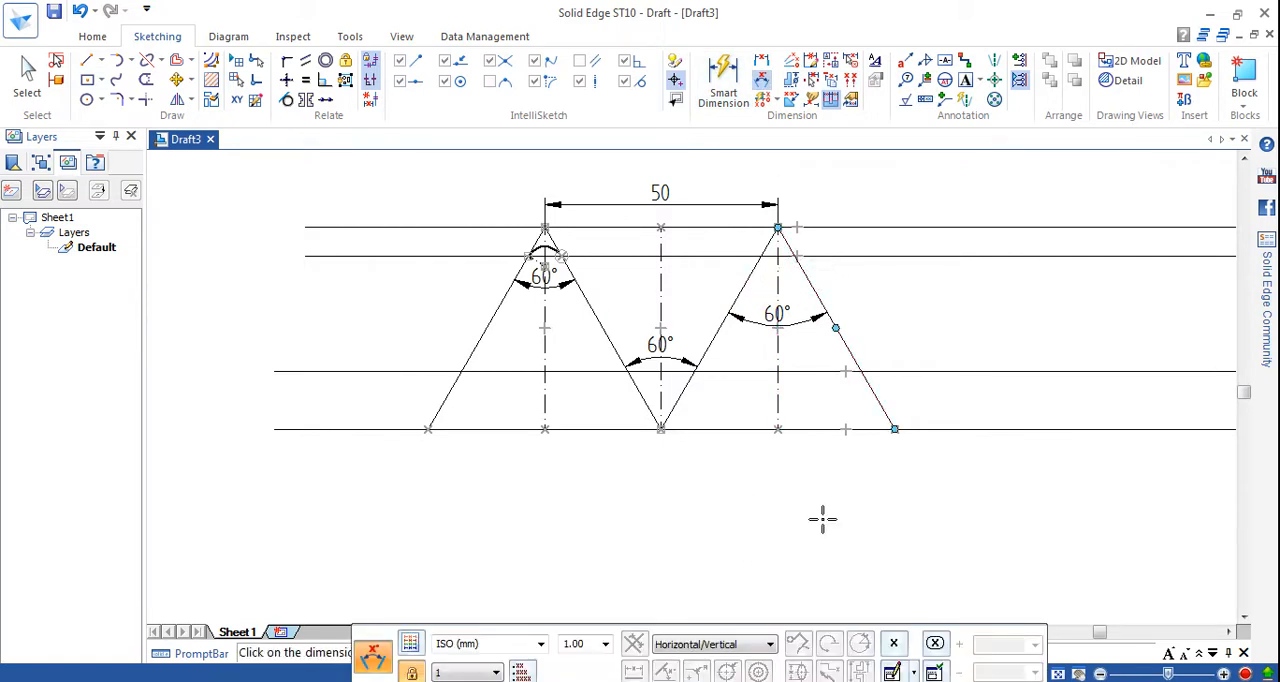
Draw a thin chain line about 9 mm long, sloping down from where the second peak's left flank crosses the second horizontal line.
left_click(88, 61)
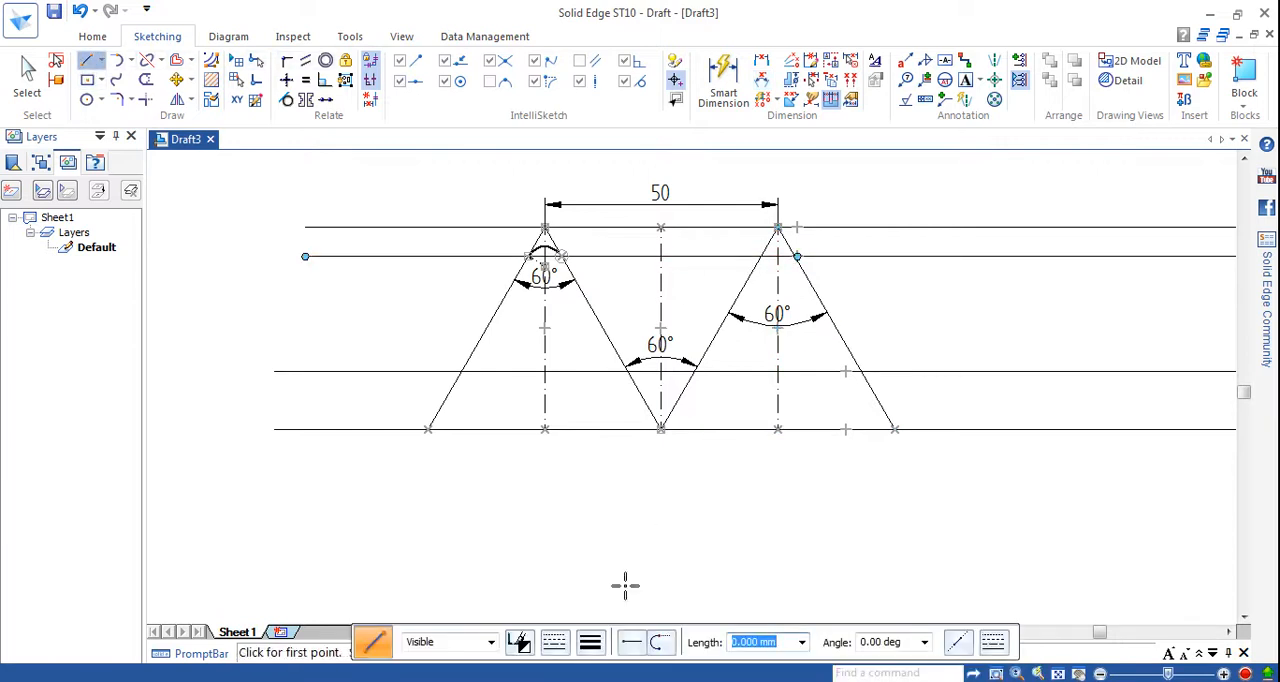
left_click(590, 641)
left_click(638, 496)
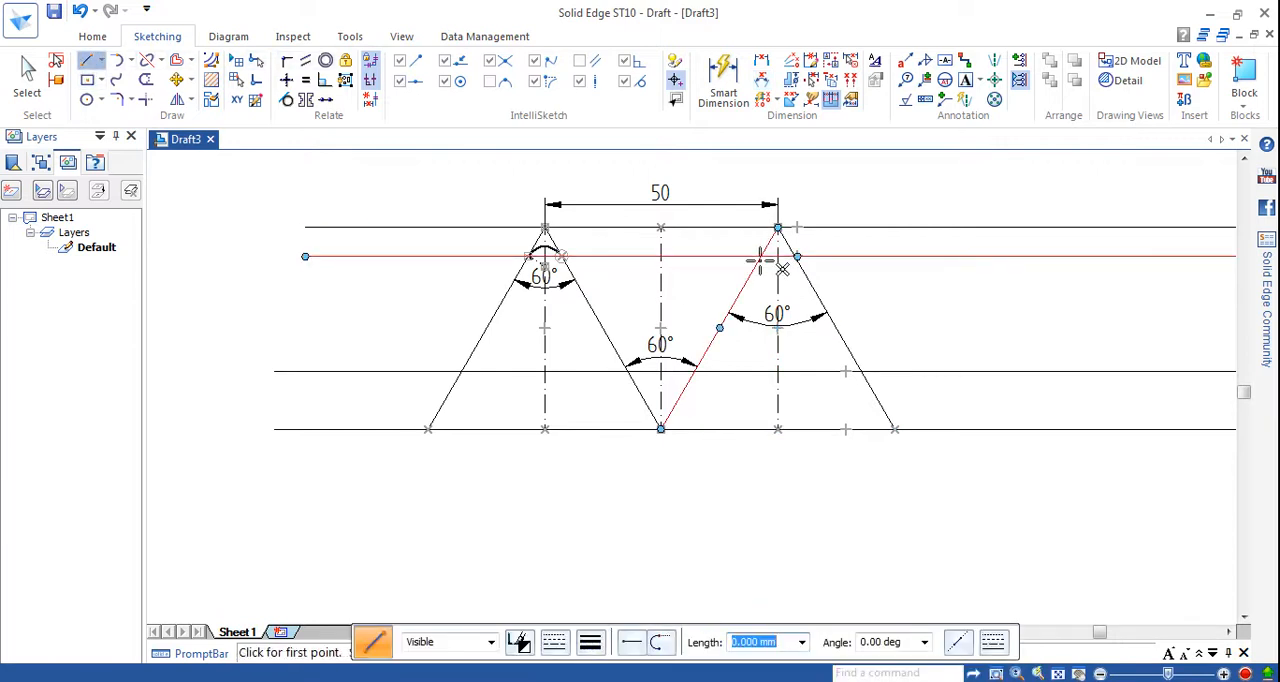
scroll(747, 247, "up", 1)
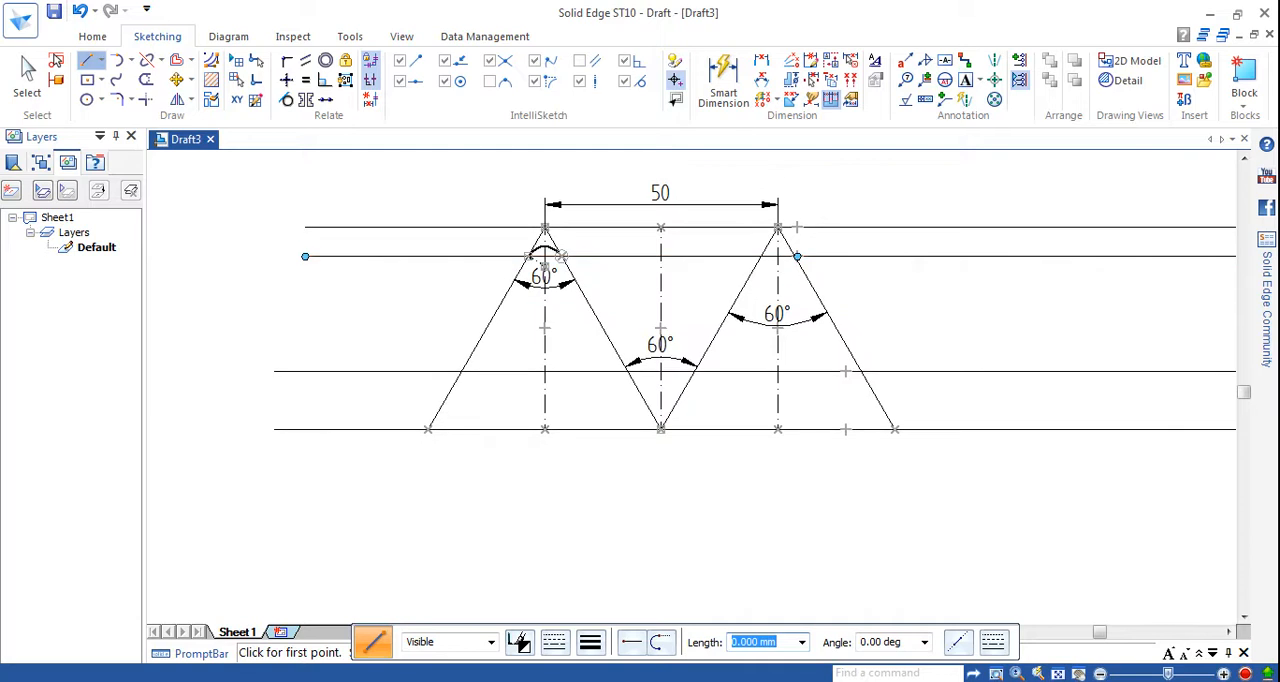
left_click(996, 673)
left_click(724, 238)
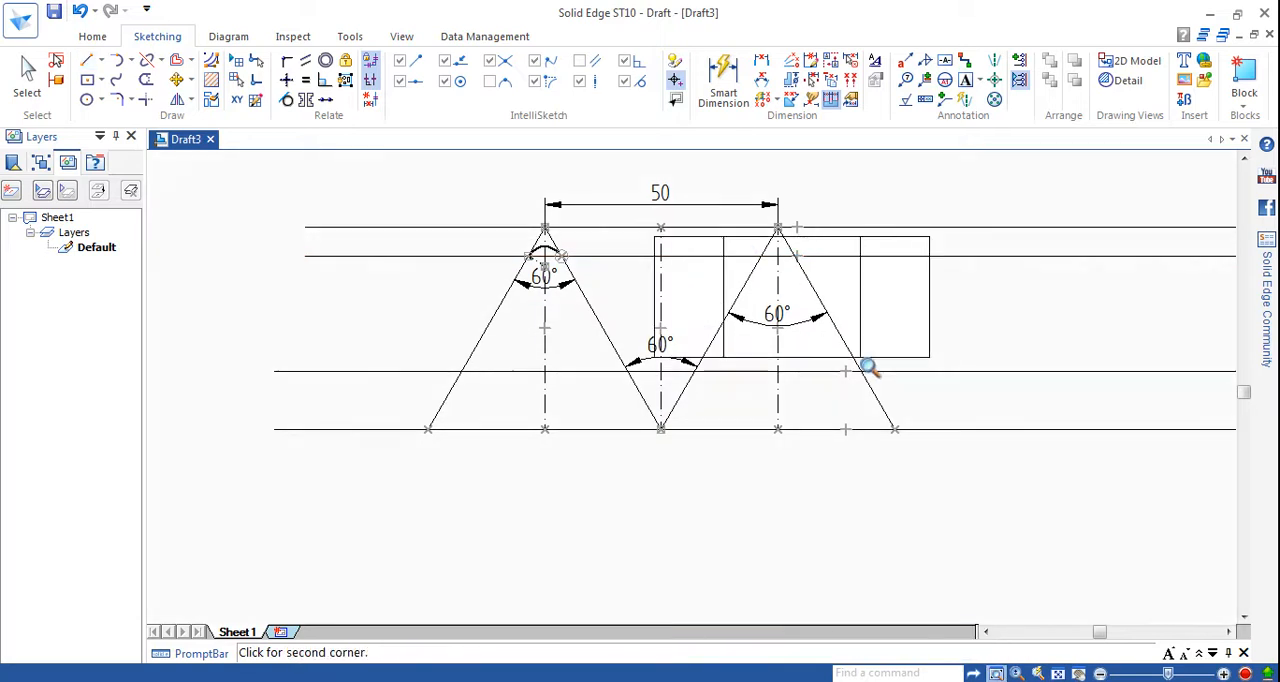
left_click(868, 368)
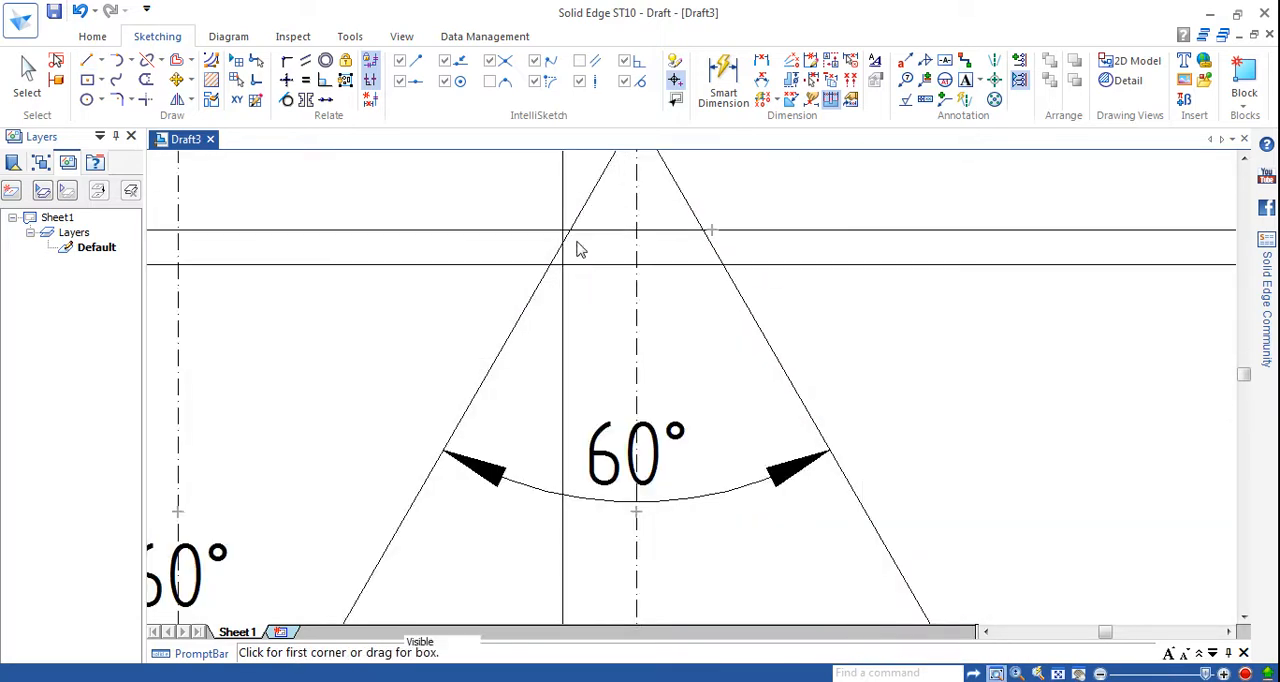
key("Escape")
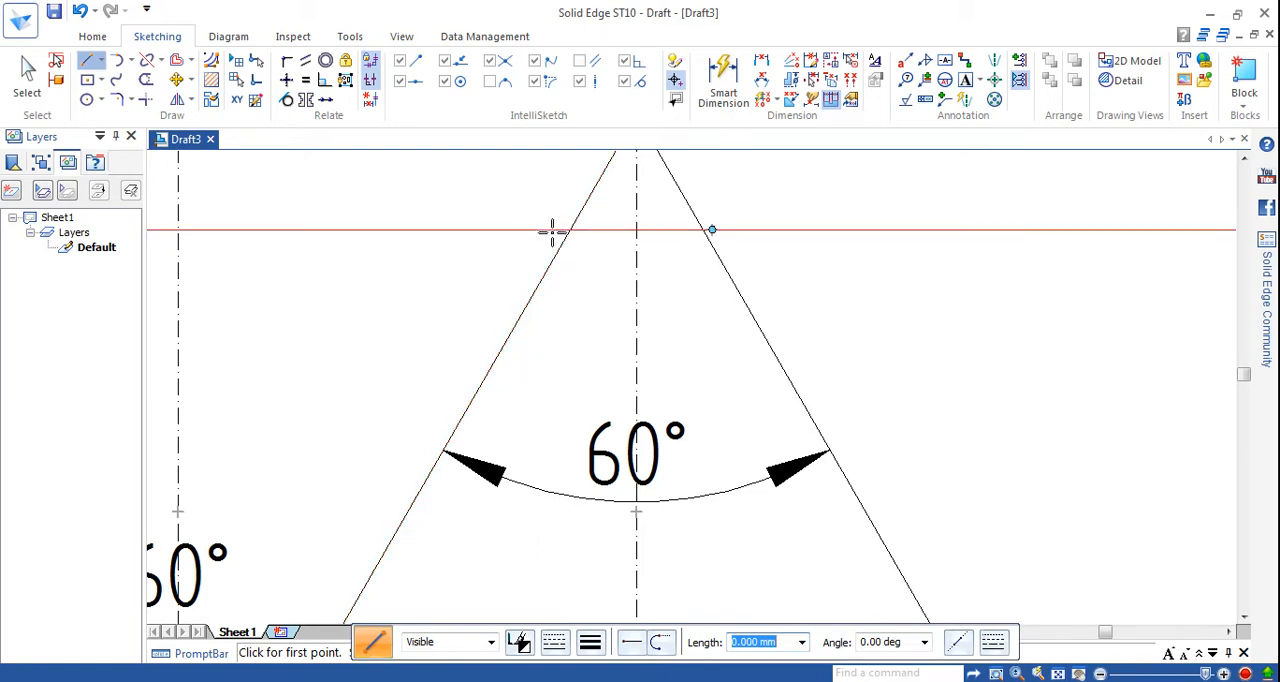
left_click(570, 230)
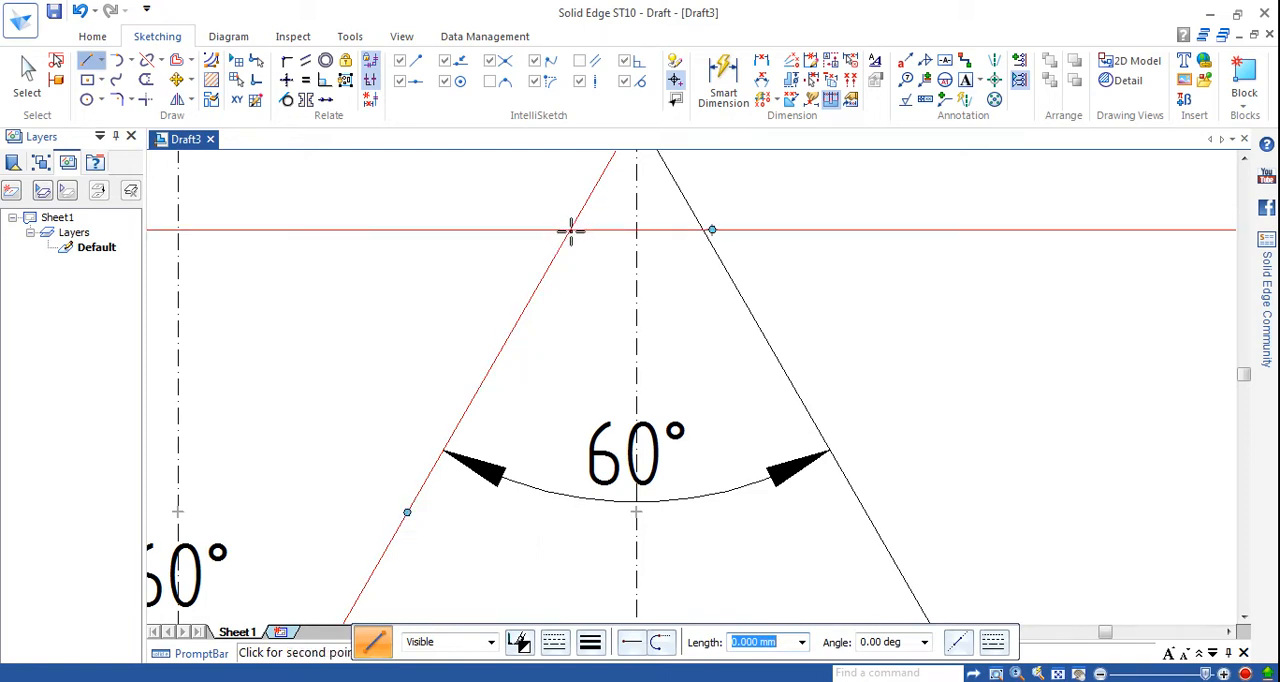
left_click(697, 340)
key("Escape")
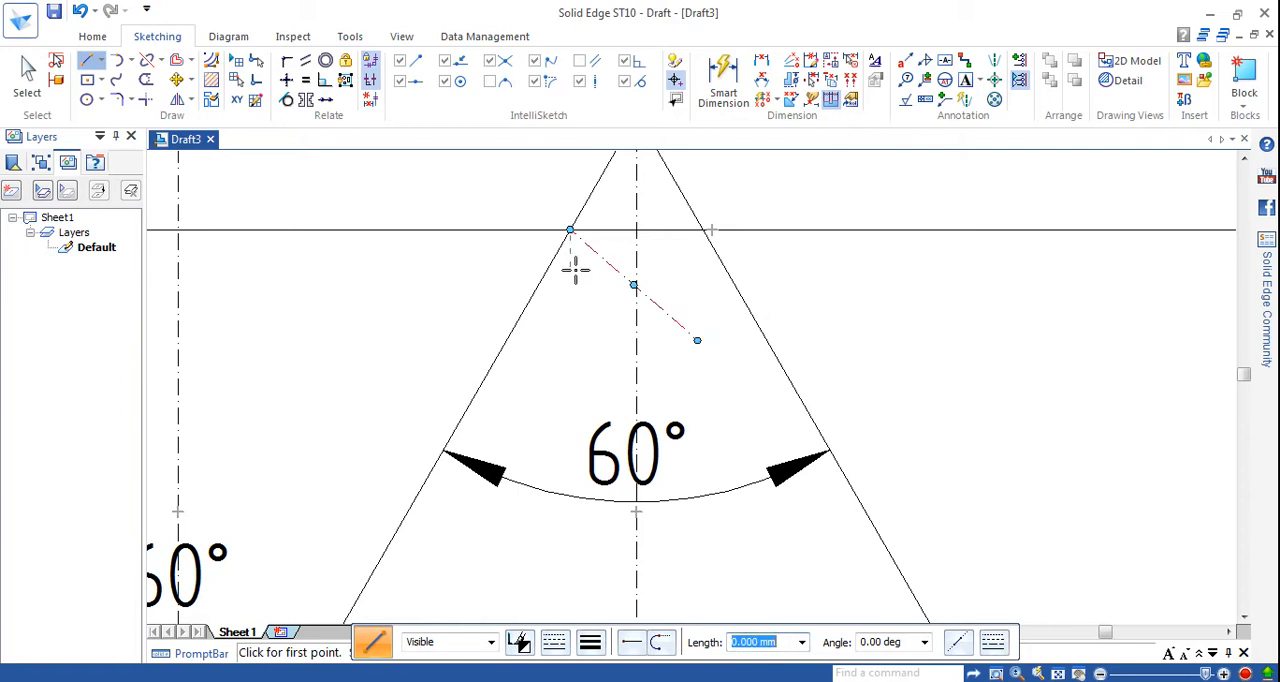
Make the short chain line perpendicular to the second peak's left flank and trim it at the peak's vertical centre line.
left_click(145, 80)
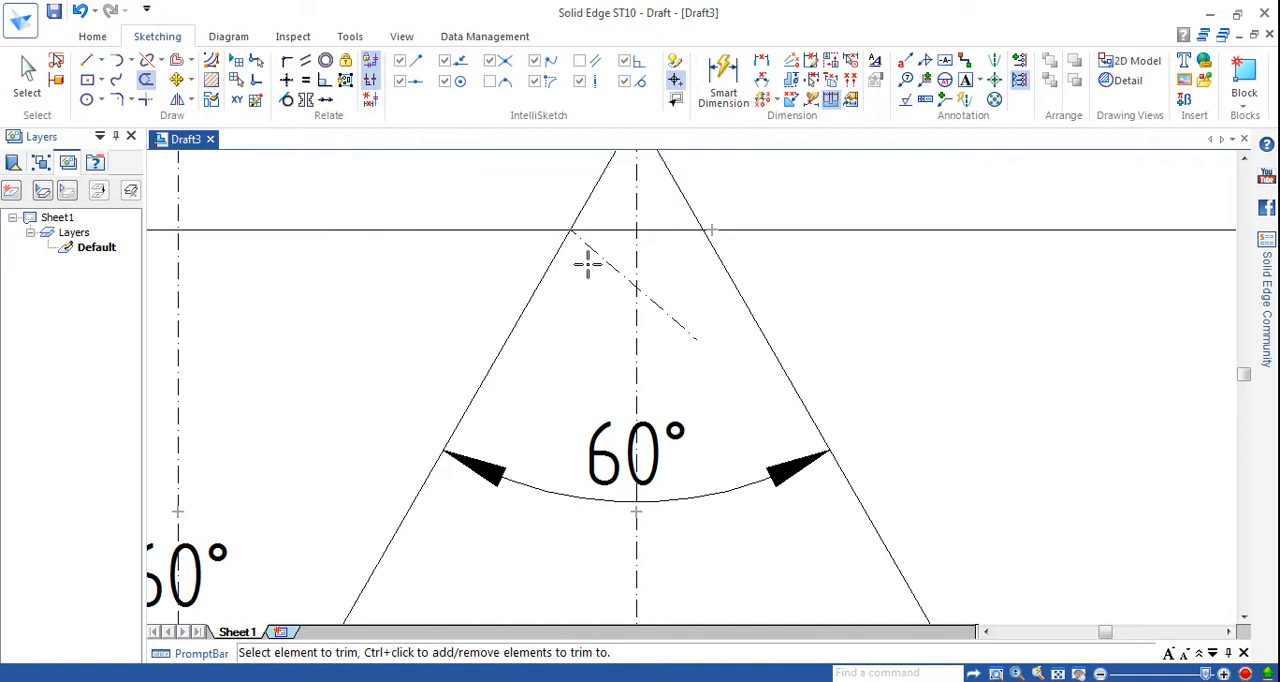
left_click(325, 80)
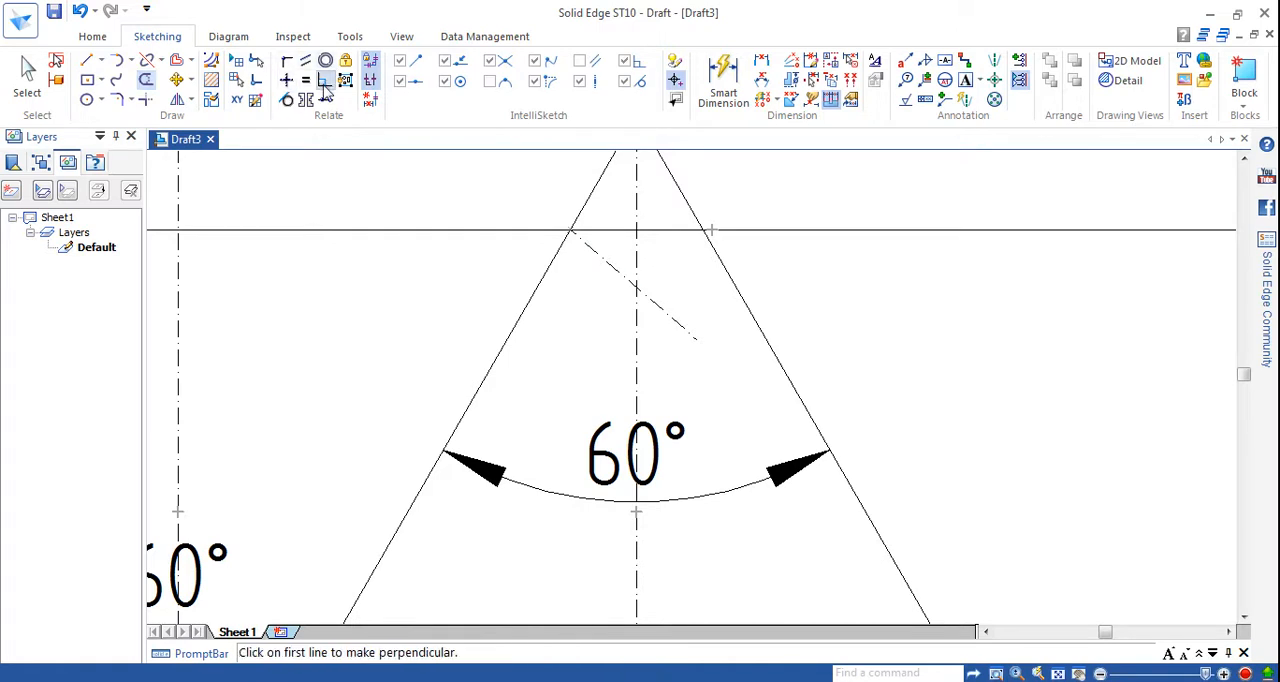
left_click(535, 300)
left_click(607, 261)
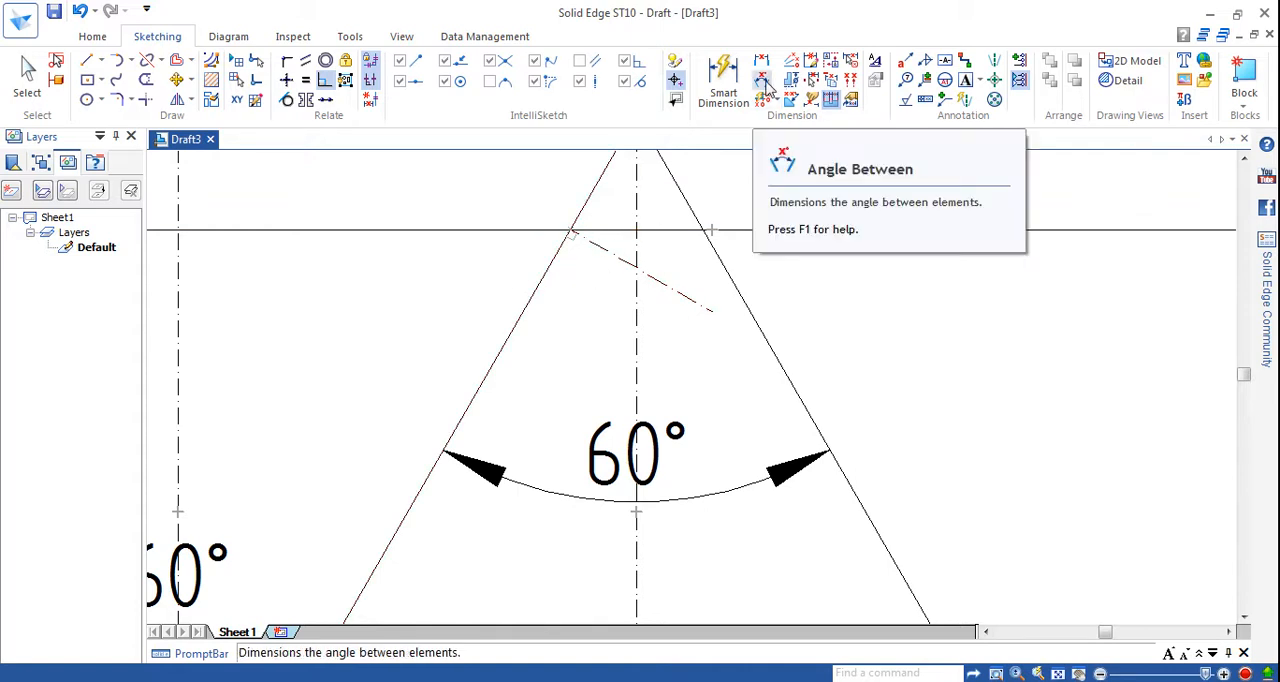
left_click(763, 84)
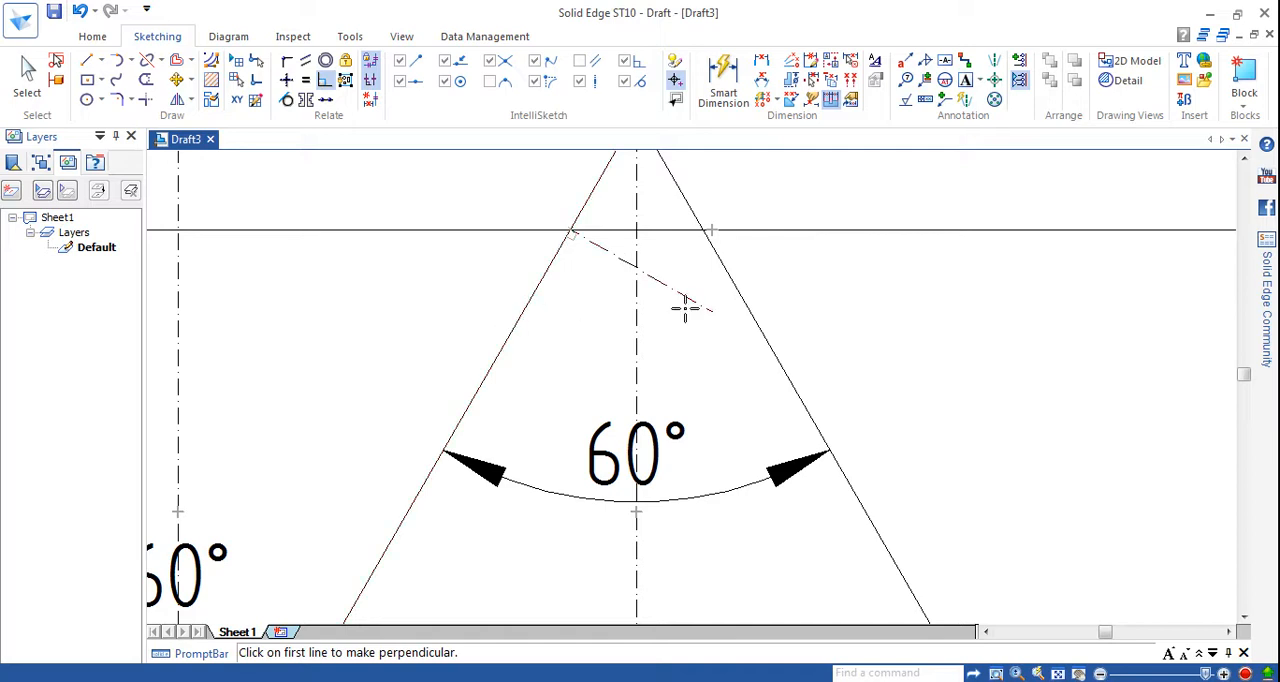
left_click(145, 80)
left_click_drag(677, 302, 680, 298)
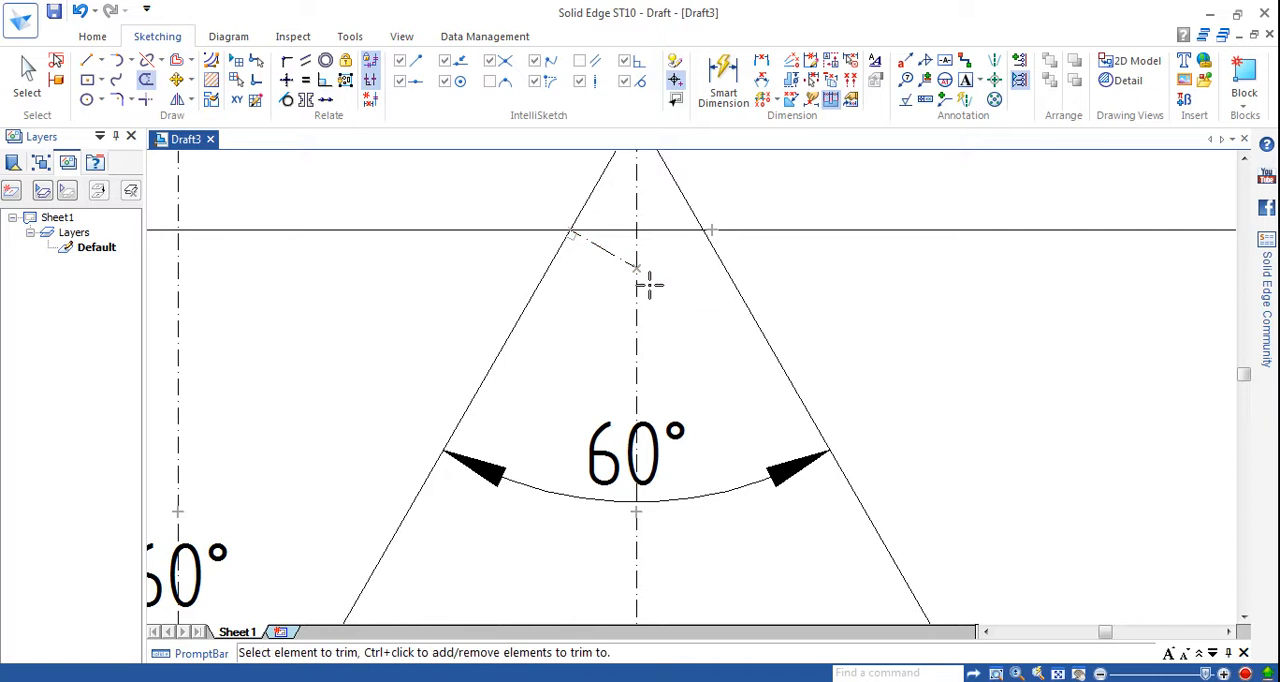
Draw a centre-point arc of 4.167 mm radius and 120° sweep between the second peak's flanks, centred on the trimmed line's end.
left_click(131, 62)
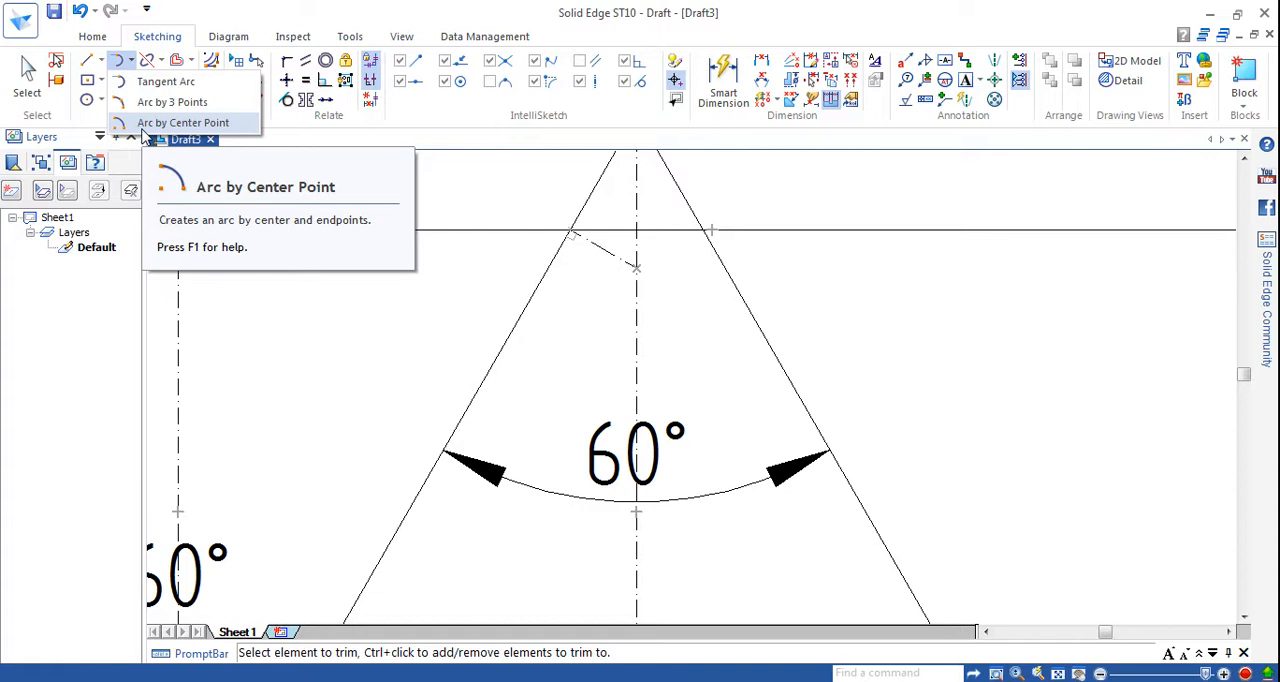
left_click(180, 122)
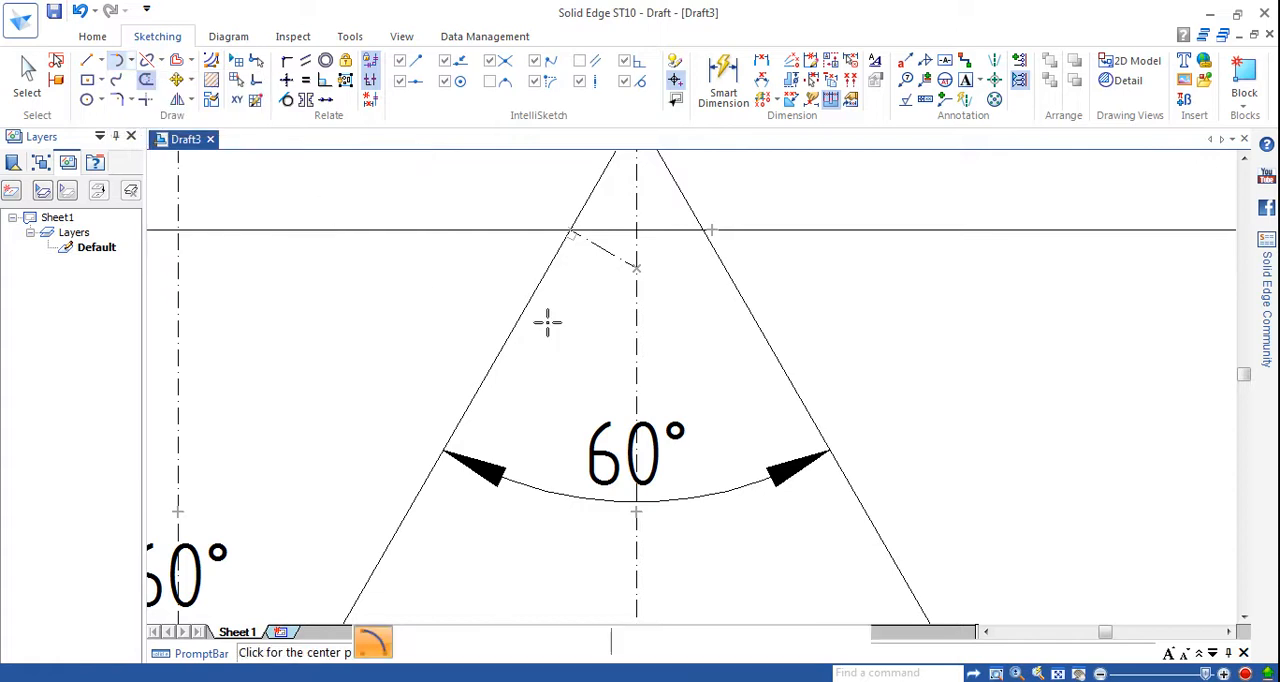
left_click(636, 267)
left_click(570, 231)
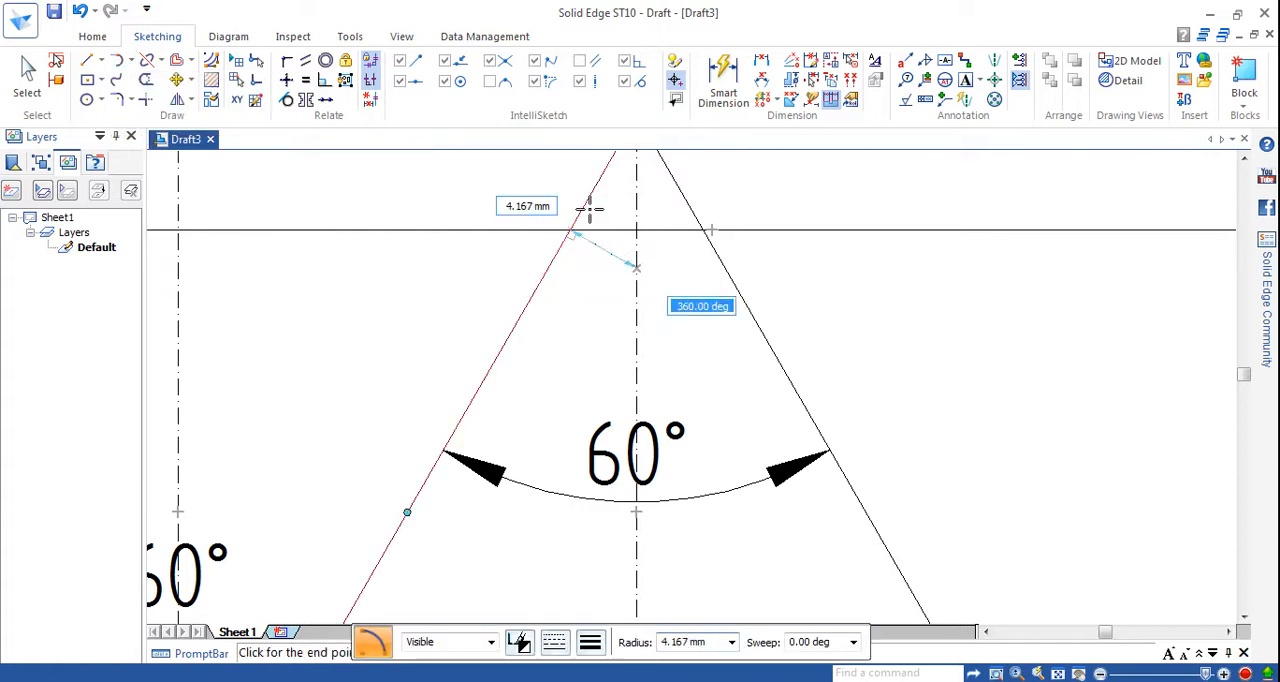
left_click(705, 231)
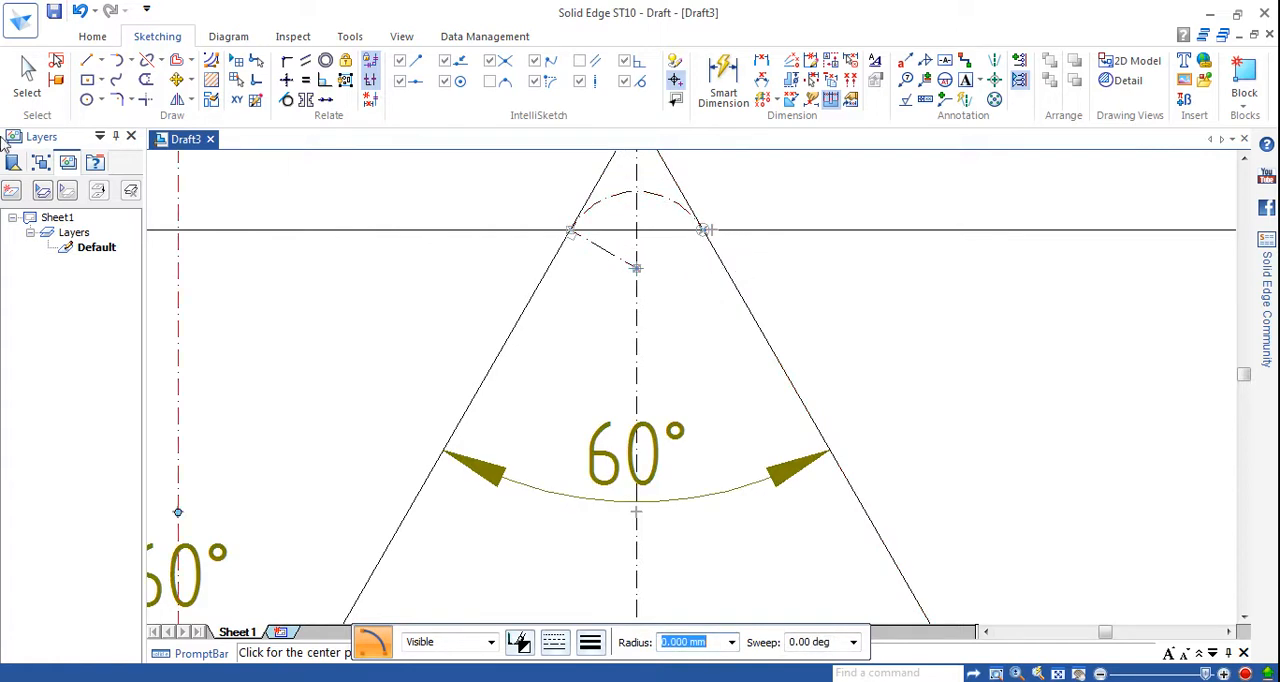
Give the second peak's crest arc a 0.70 mm line width and a continuous line type.
left_click(27, 72)
left_click(607, 201)
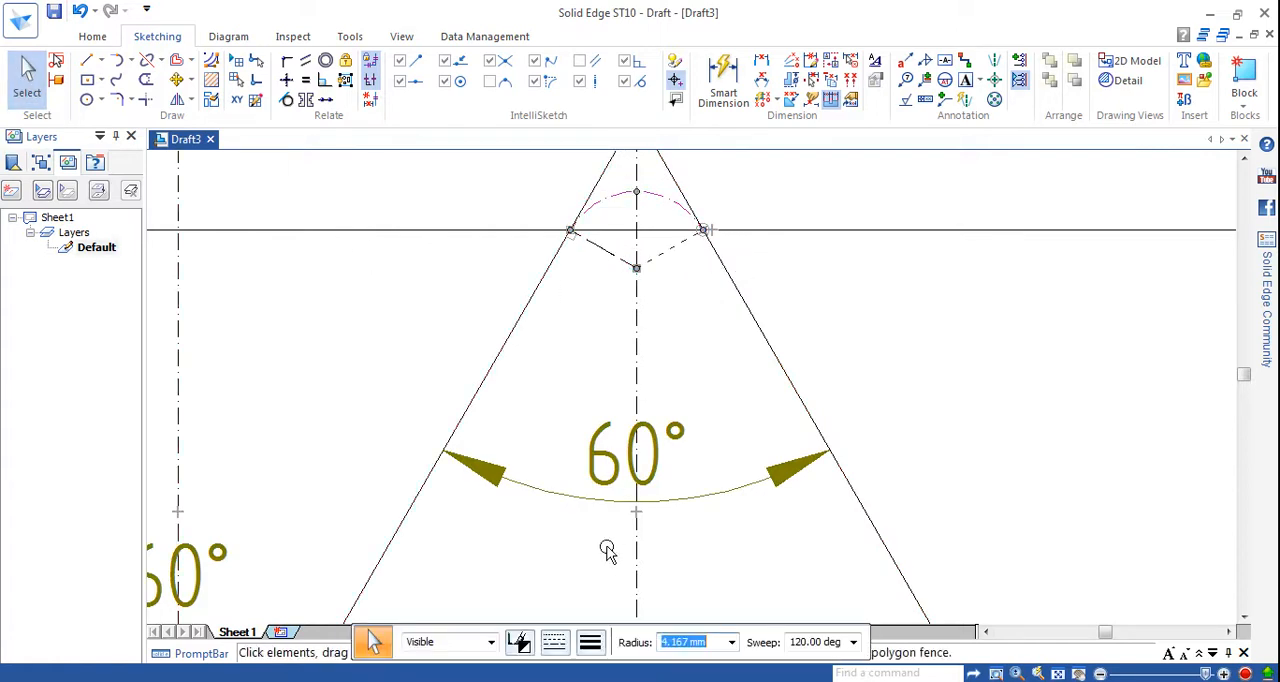
left_click(590, 642)
left_click(609, 542)
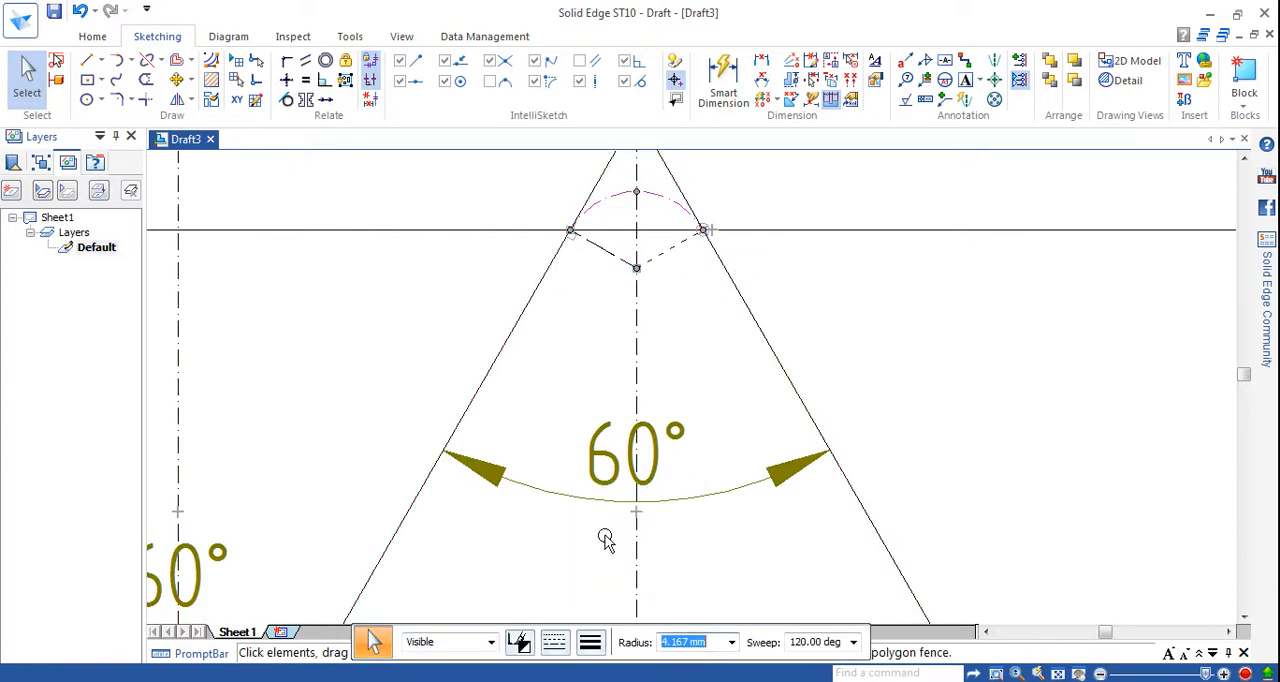
left_click(590, 642)
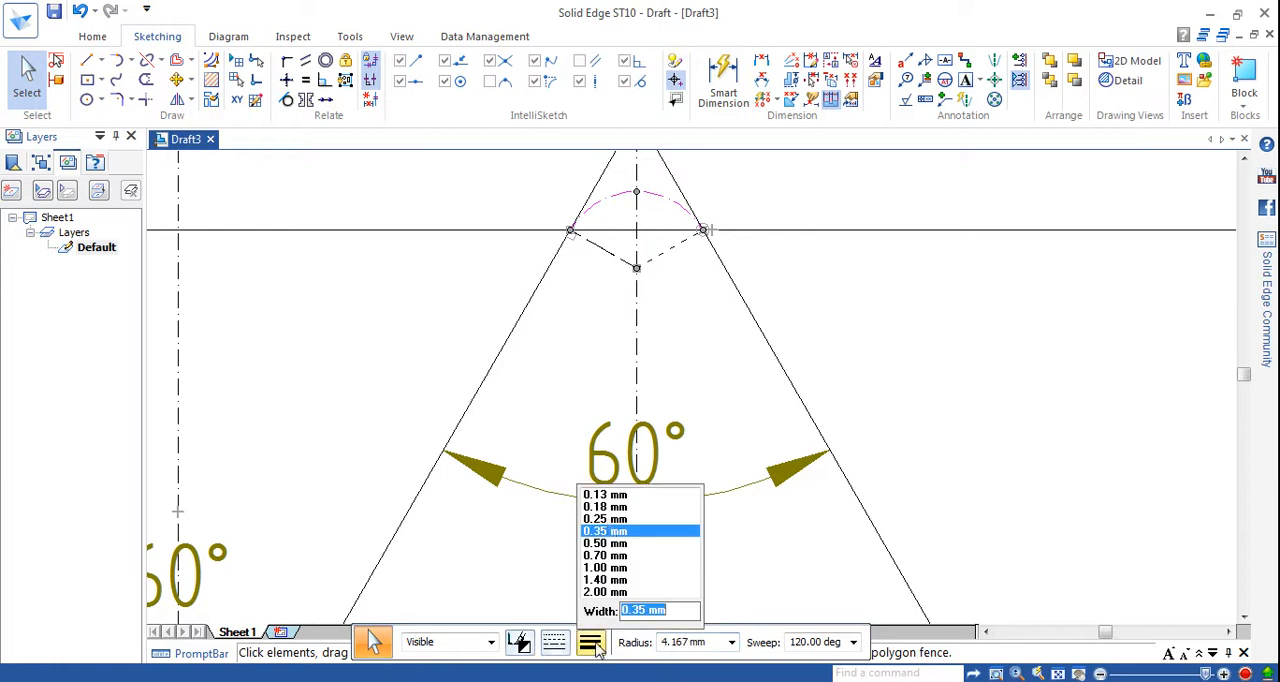
left_click(603, 555)
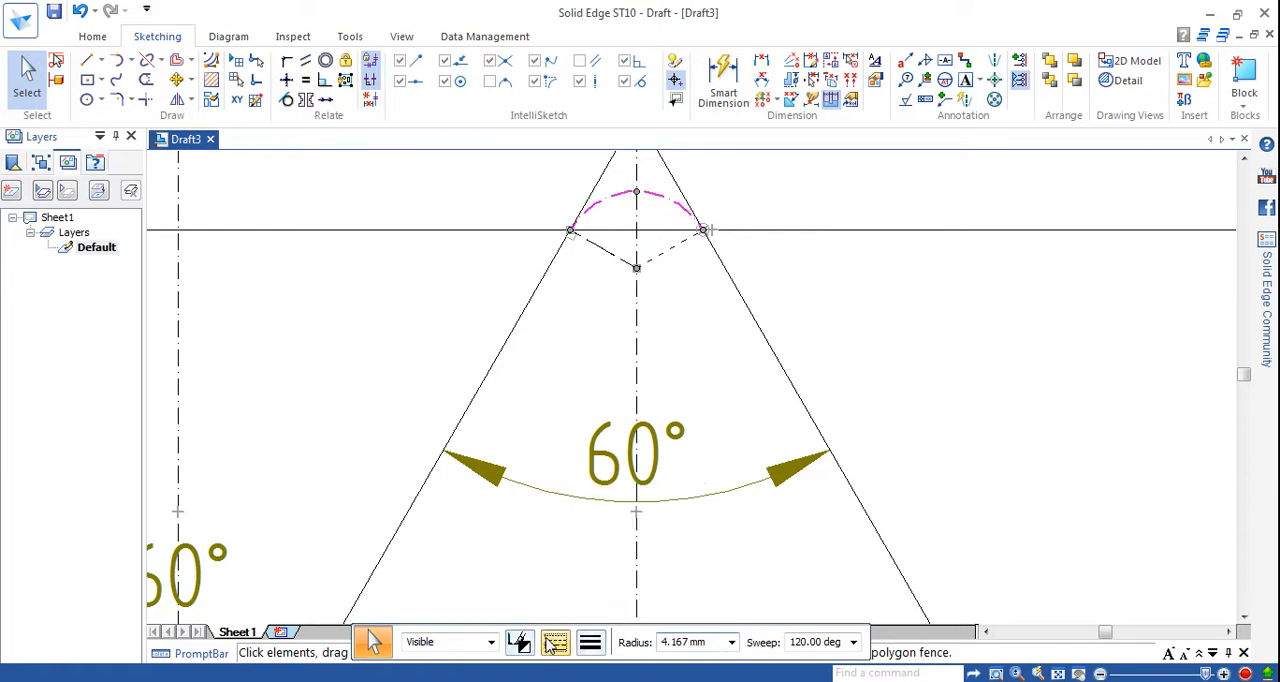
left_click(554, 642)
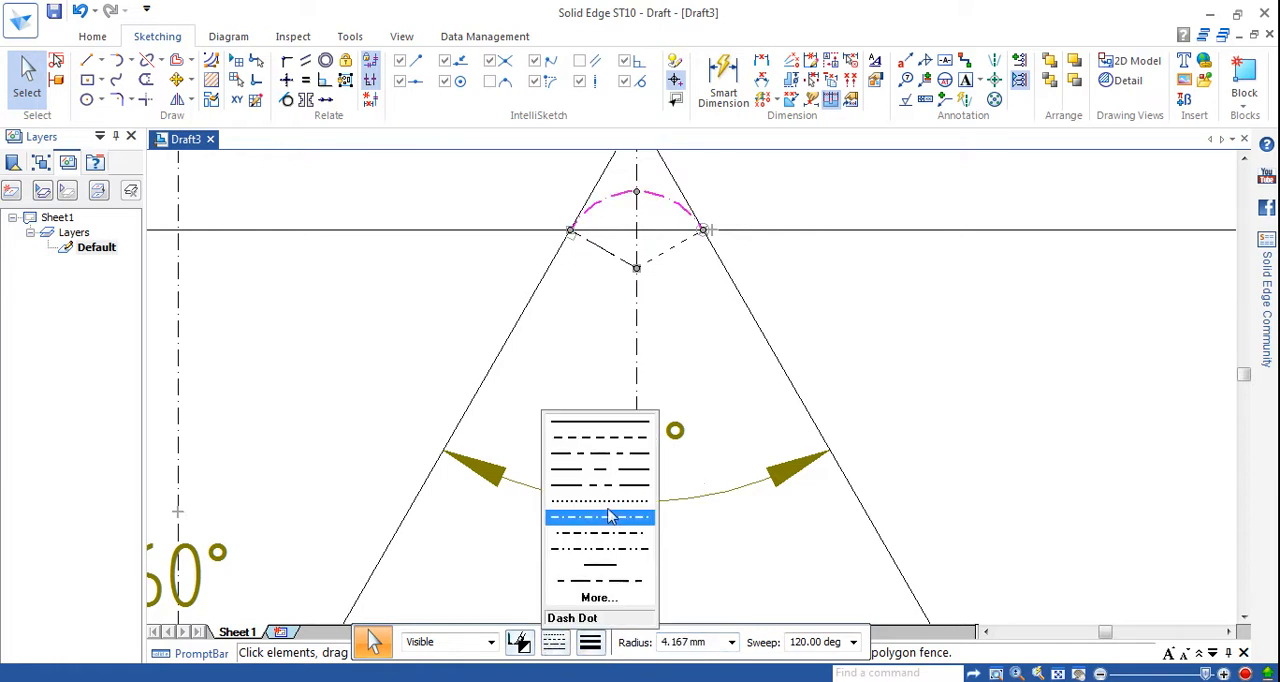
left_click(612, 425)
left_click(891, 357)
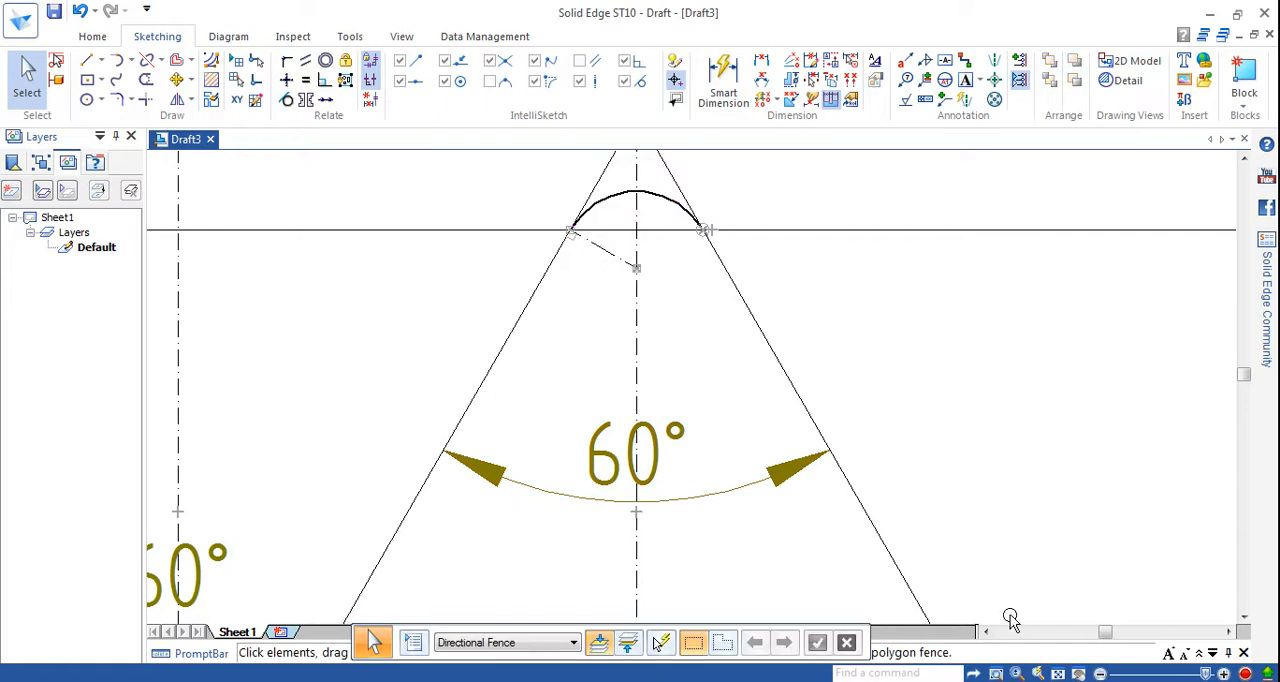
Split the first peak's left flank where it crosses the second and third horizontal lines.
left_click(1057, 674)
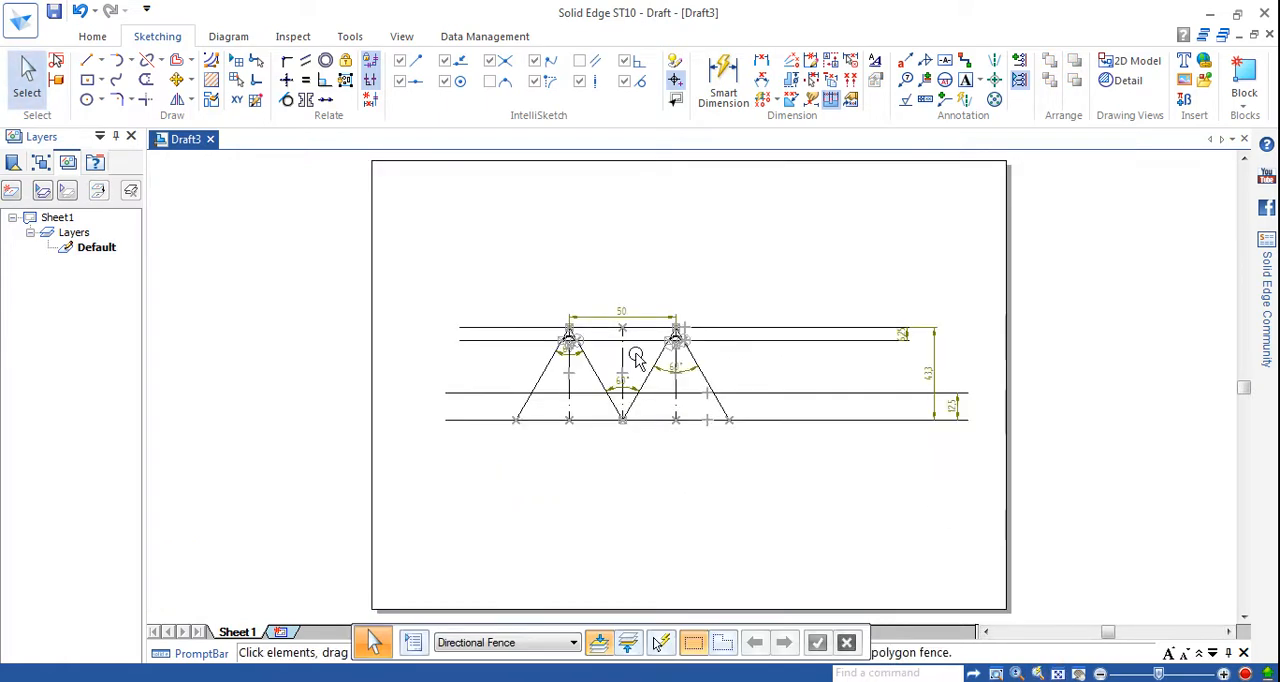
scroll(699, 360, "down", 1)
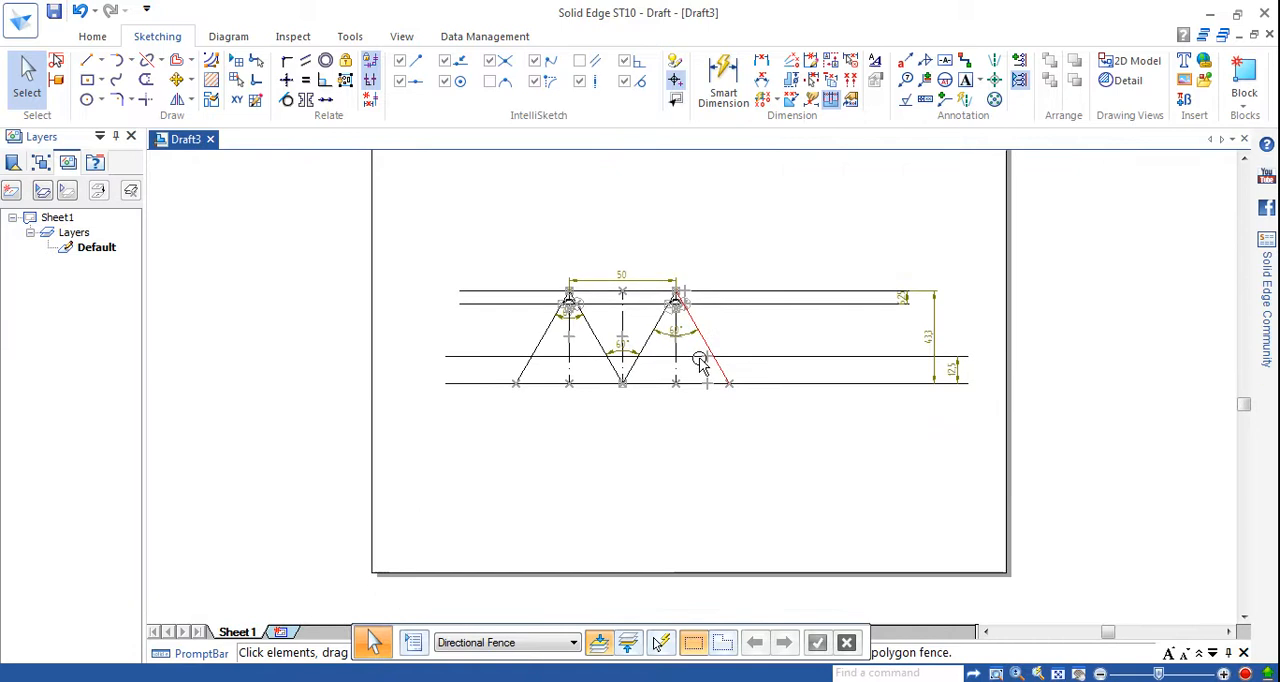
scroll(700, 362, "up", 1)
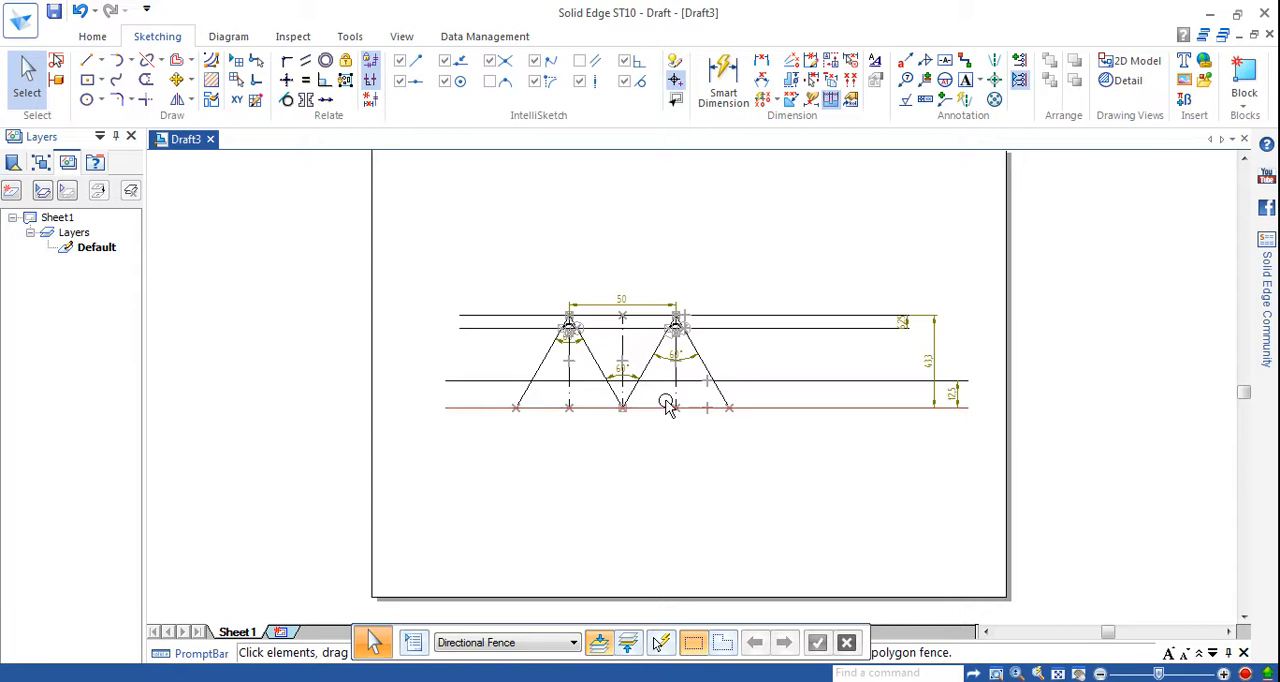
left_click(1016, 672)
left_click(521, 283)
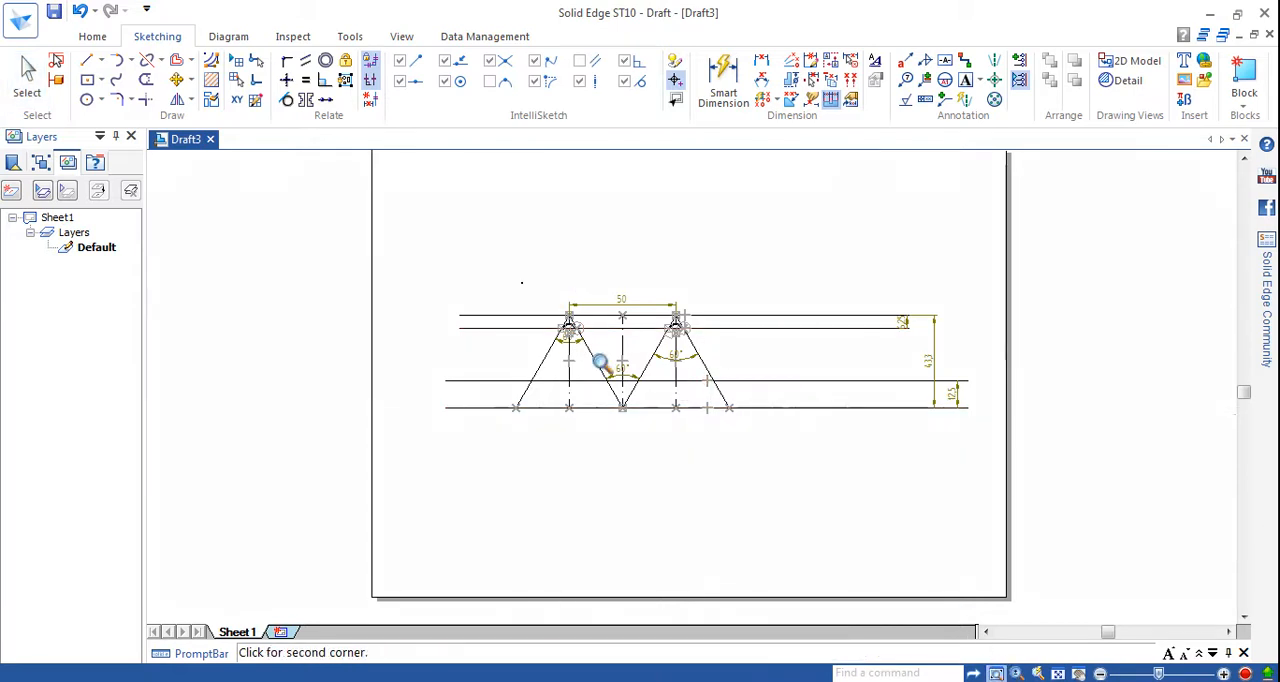
left_click(766, 477)
key("Escape")
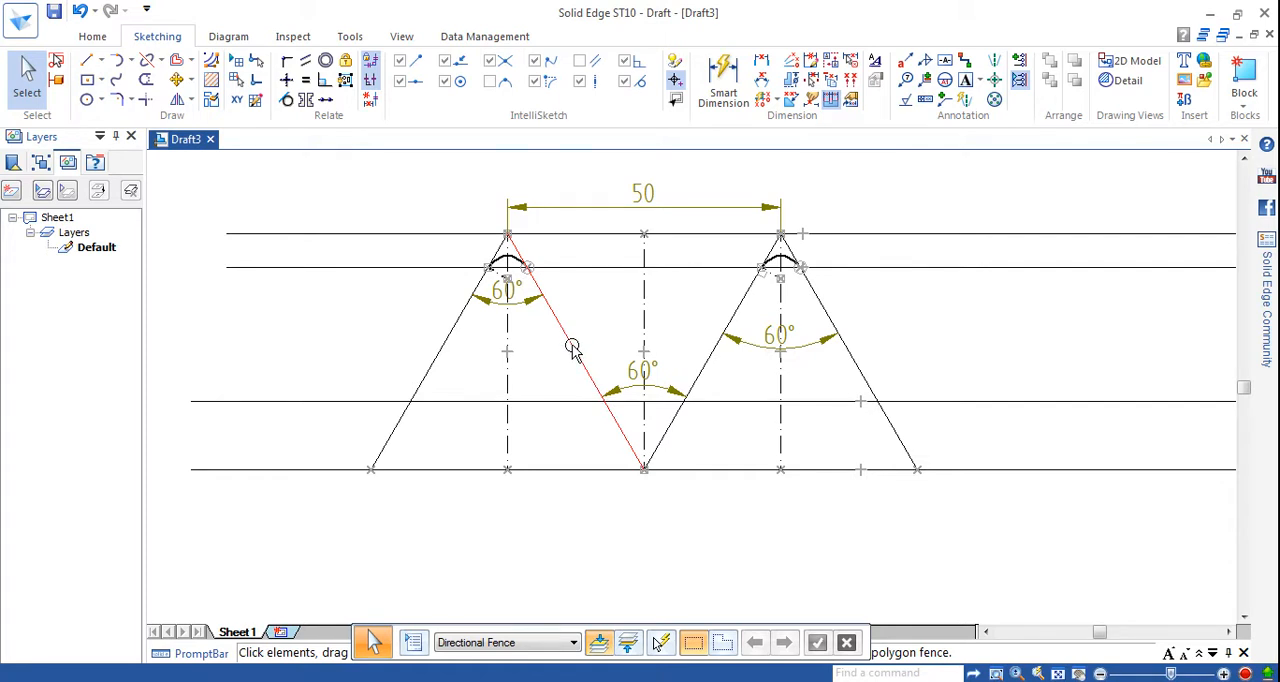
left_click(457, 320)
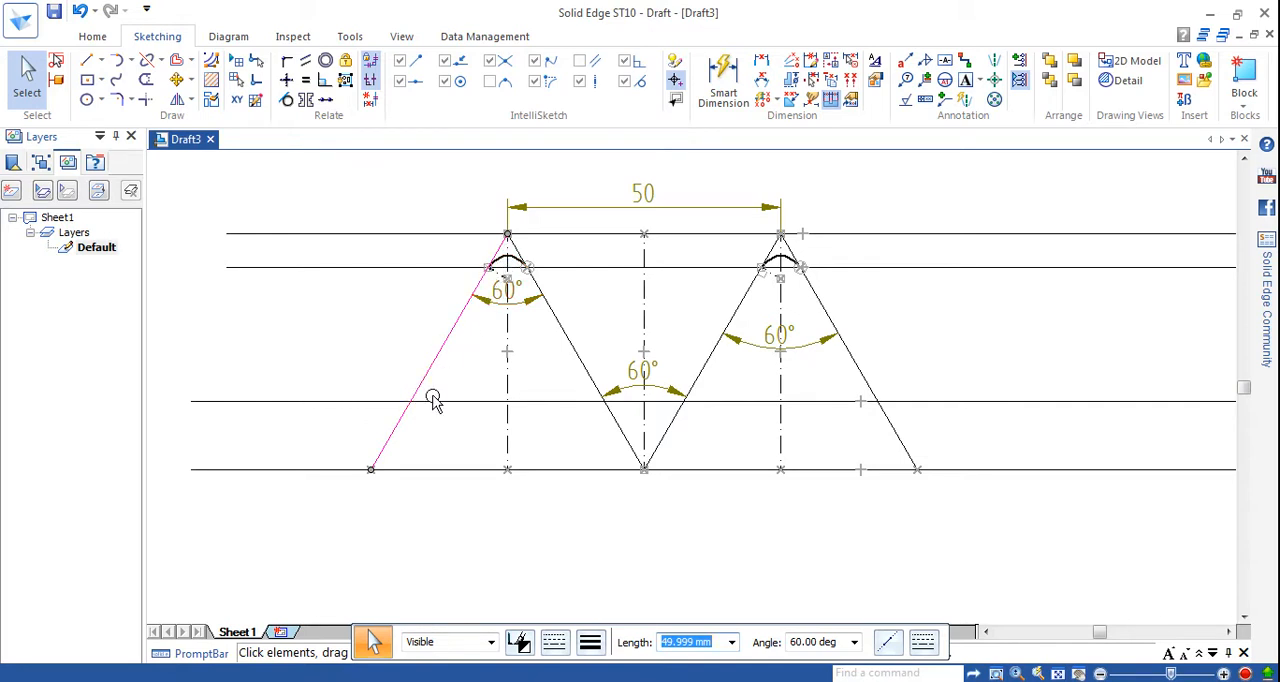
left_click(430, 518)
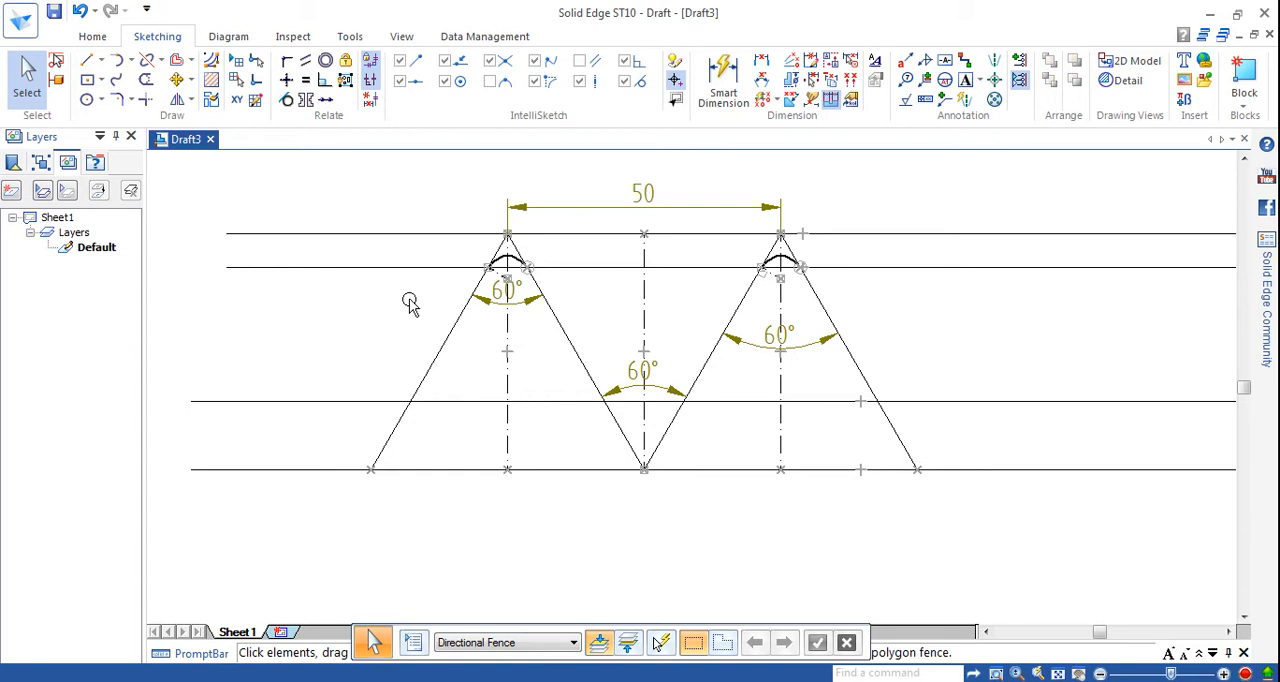
left_click(146, 62)
left_click(446, 340)
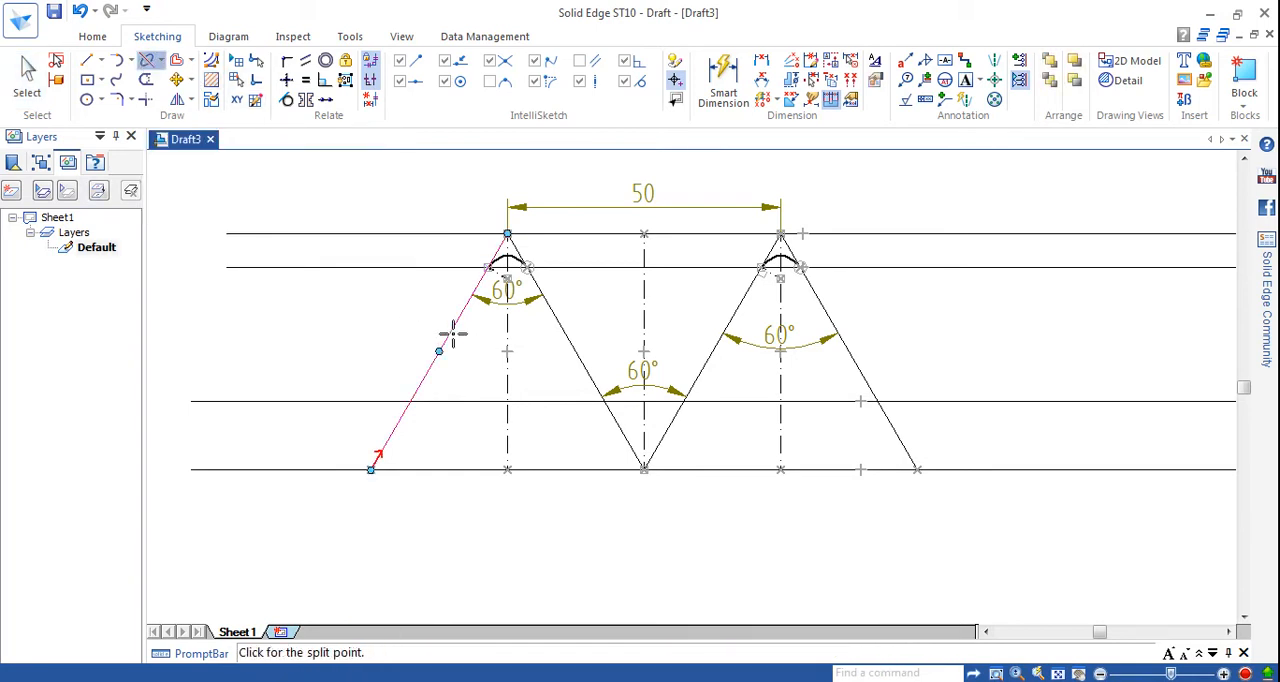
left_click(487, 266)
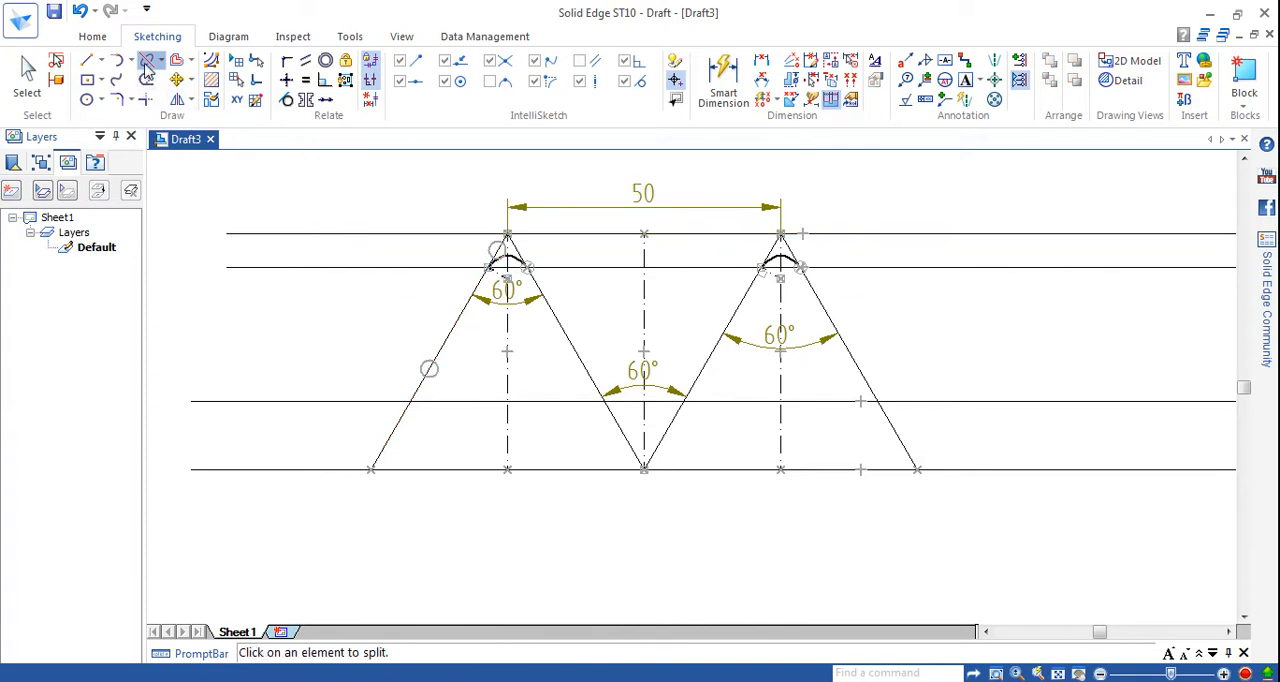
left_click(409, 401)
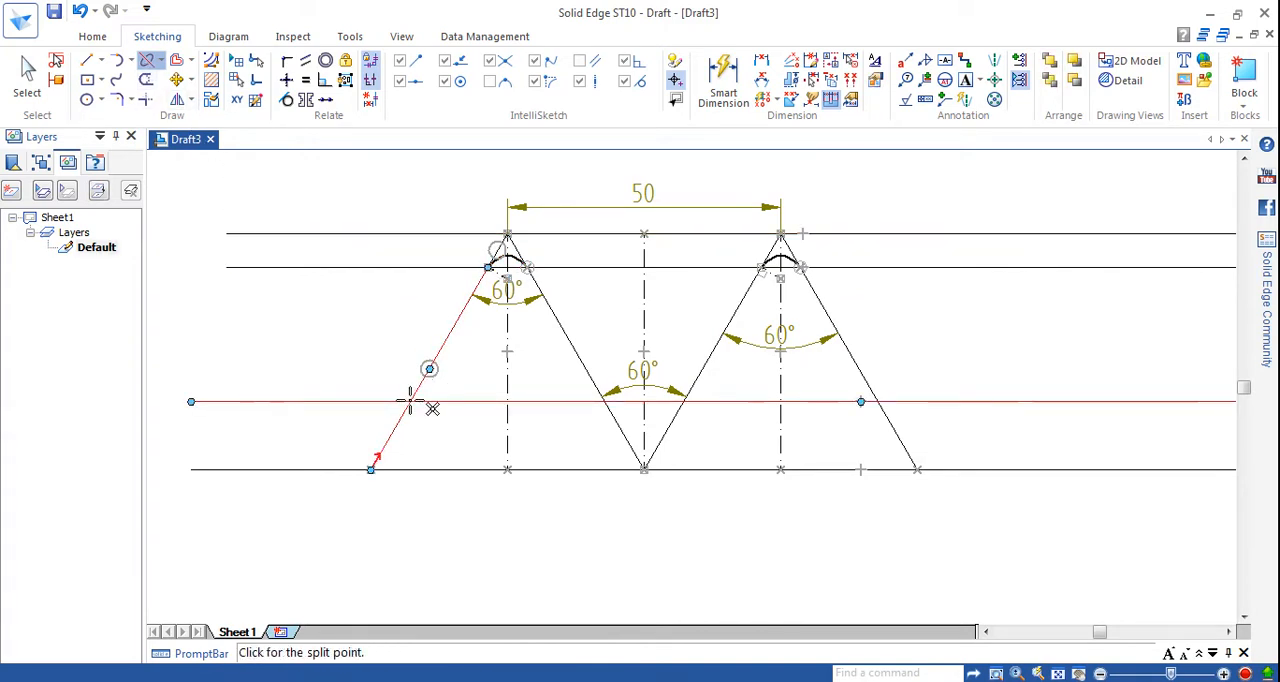
left_click(409, 401)
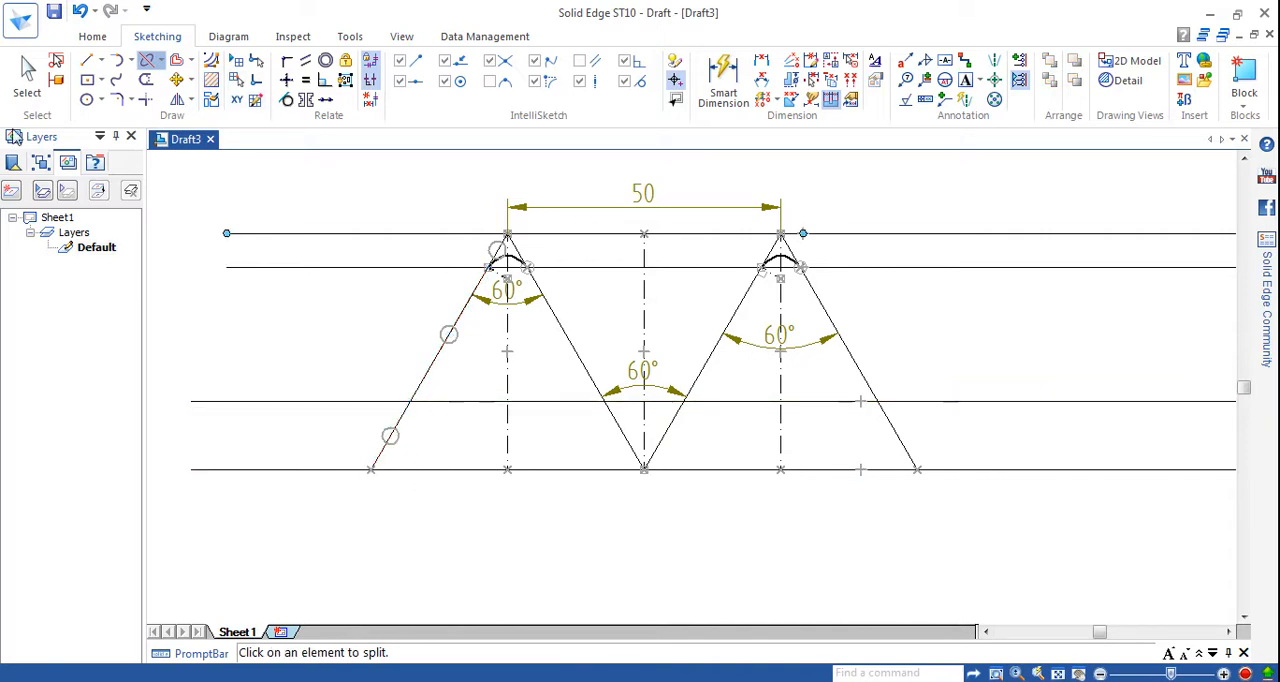
Set the line width of the first peak's left flank segment between the second and third horizontal lines to 0.50 mm.
left_click(27, 80)
left_click(431, 368)
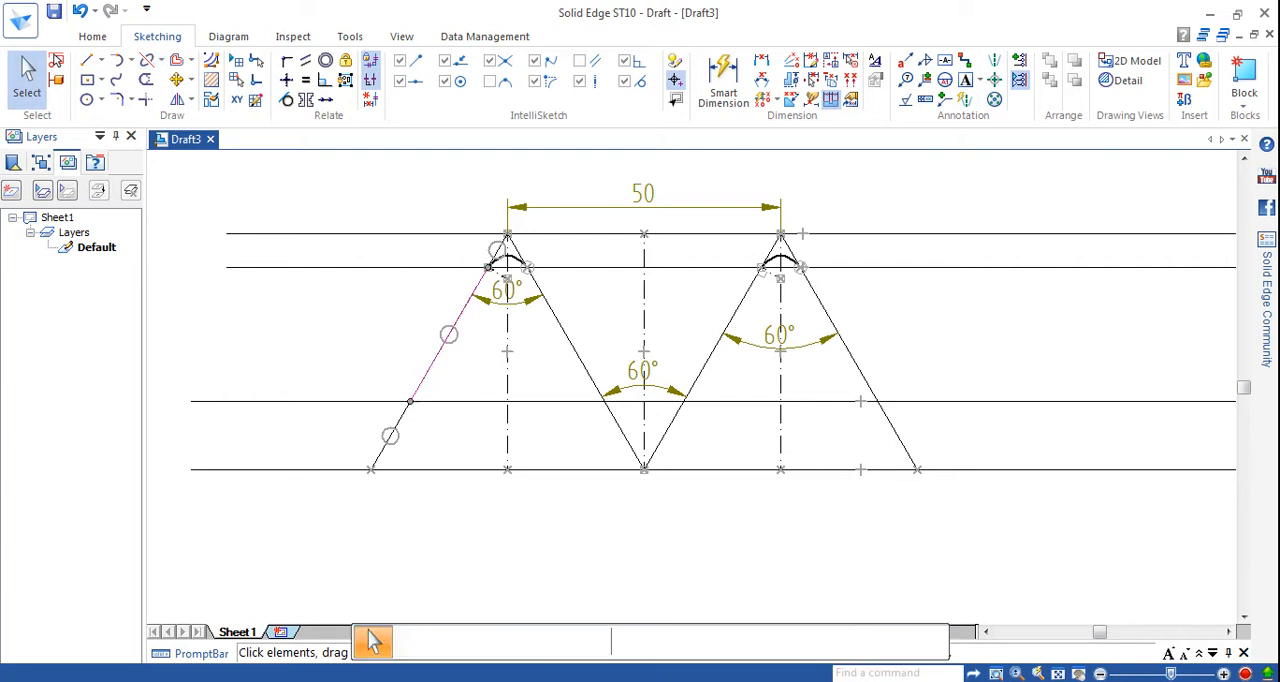
left_click(590, 641)
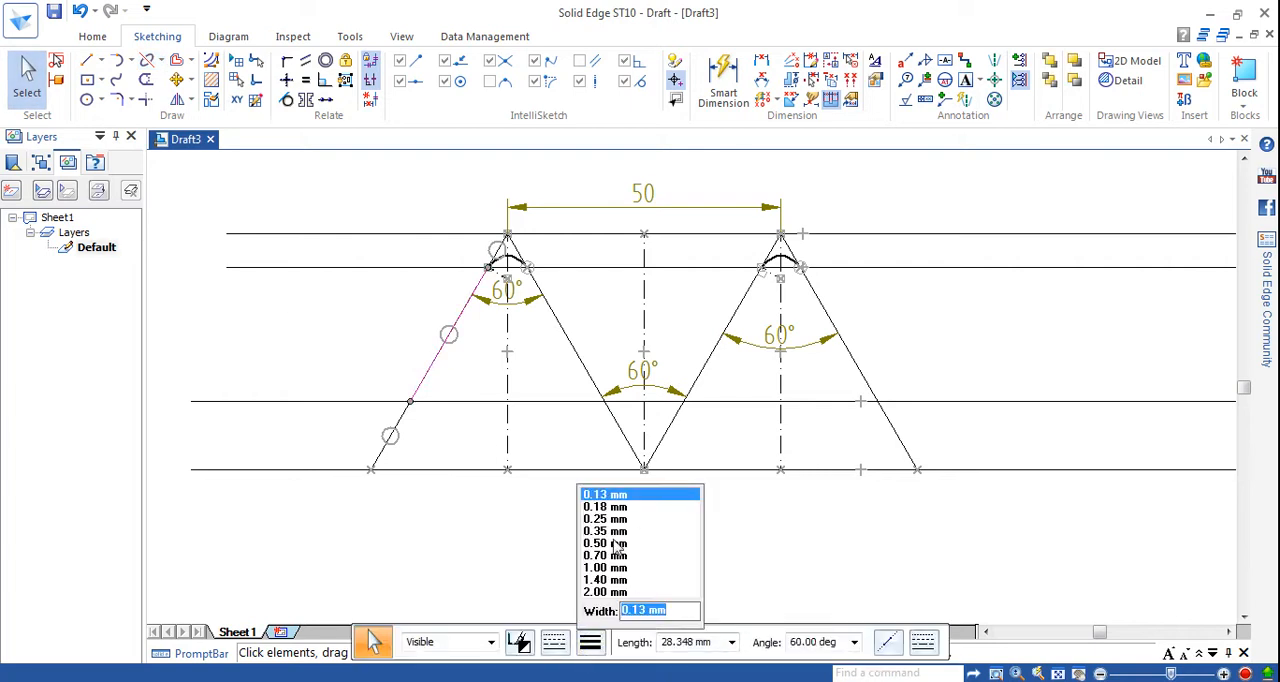
left_click(614, 543)
key("Escape")
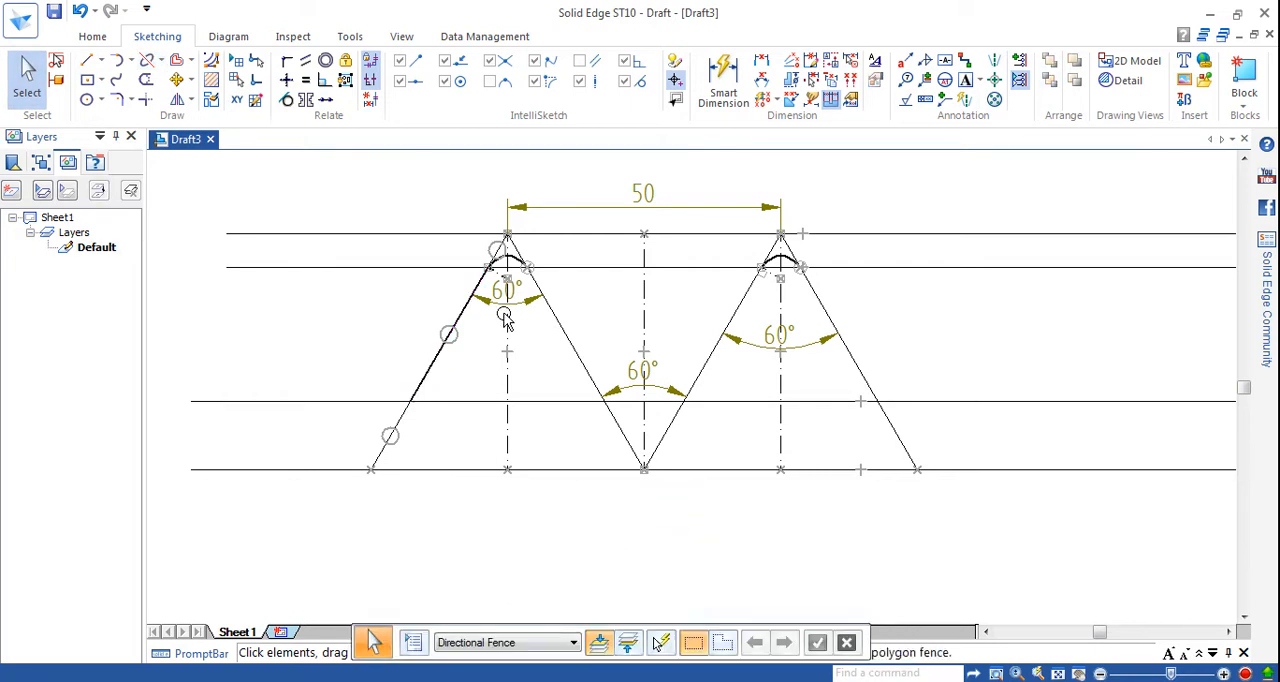
Split the first peak's right flank where it crosses the second and third horizontal lines.
left_click(561, 331)
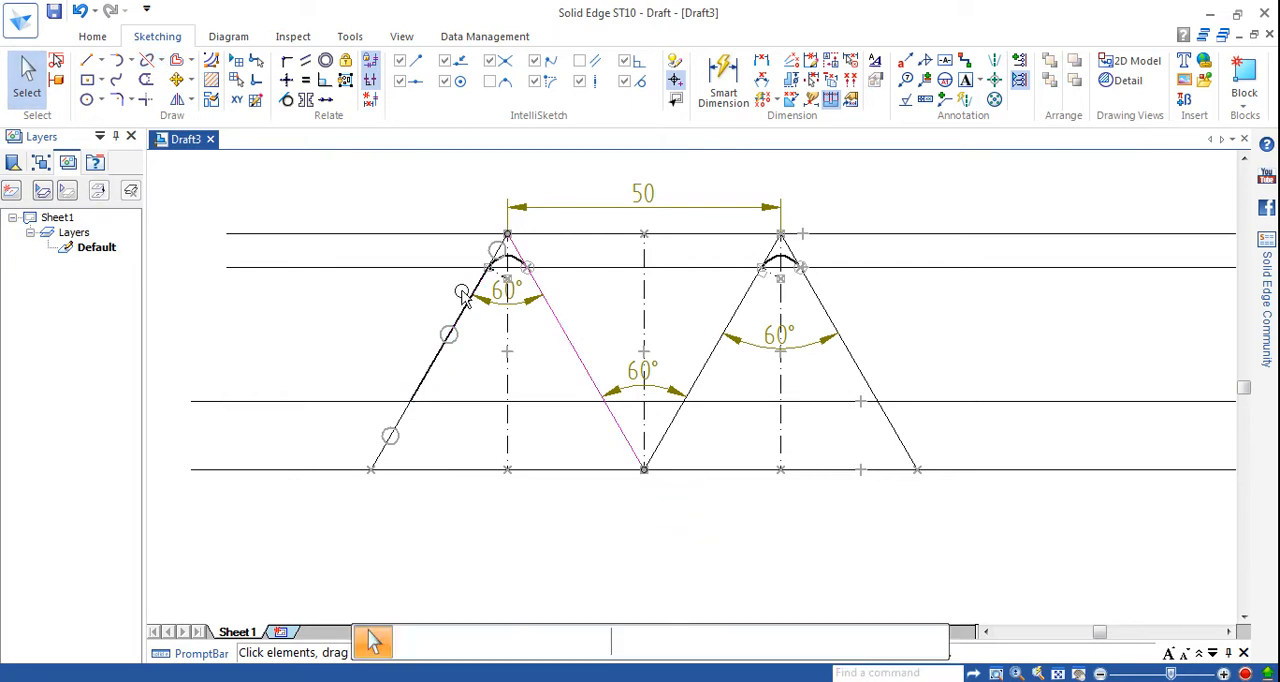
left_click(148, 60)
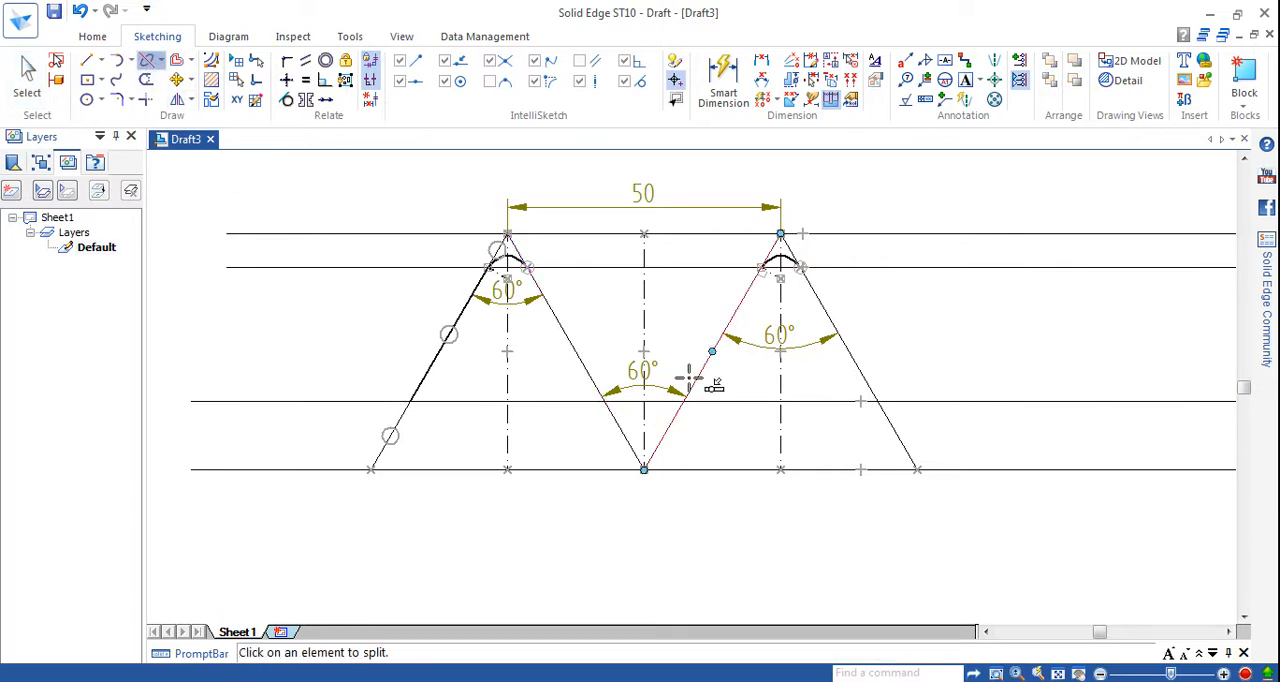
left_click(555, 313)
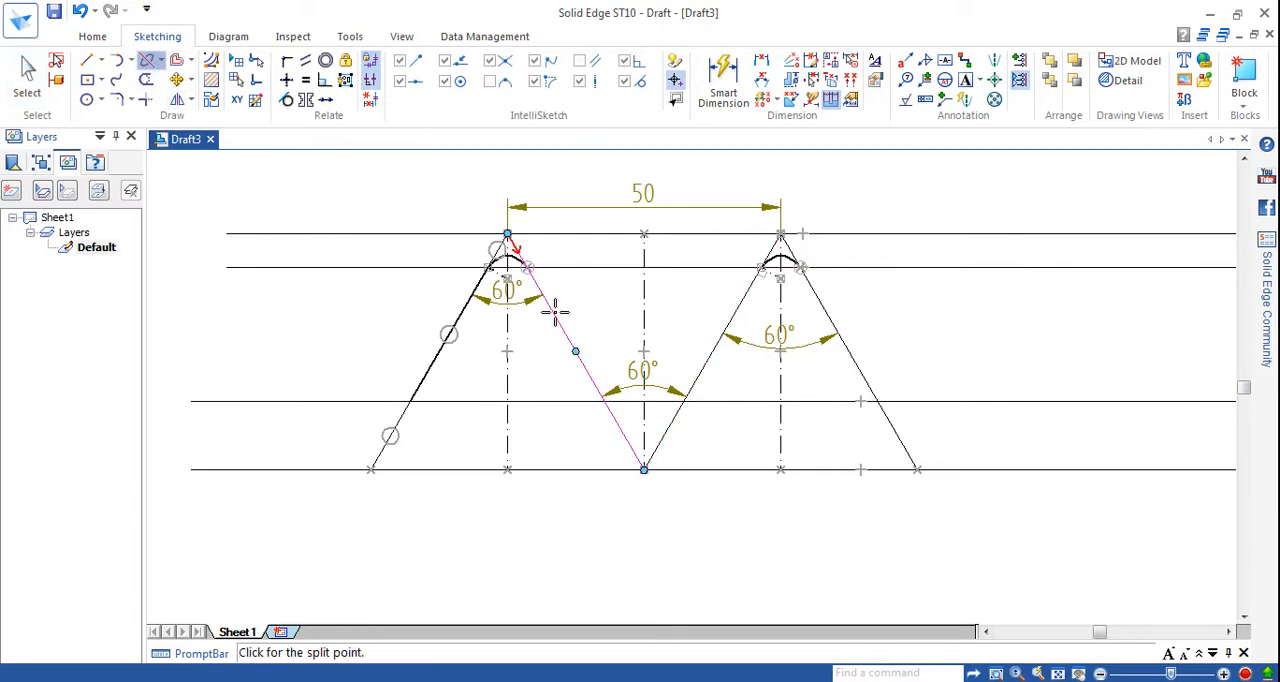
left_click(524, 265)
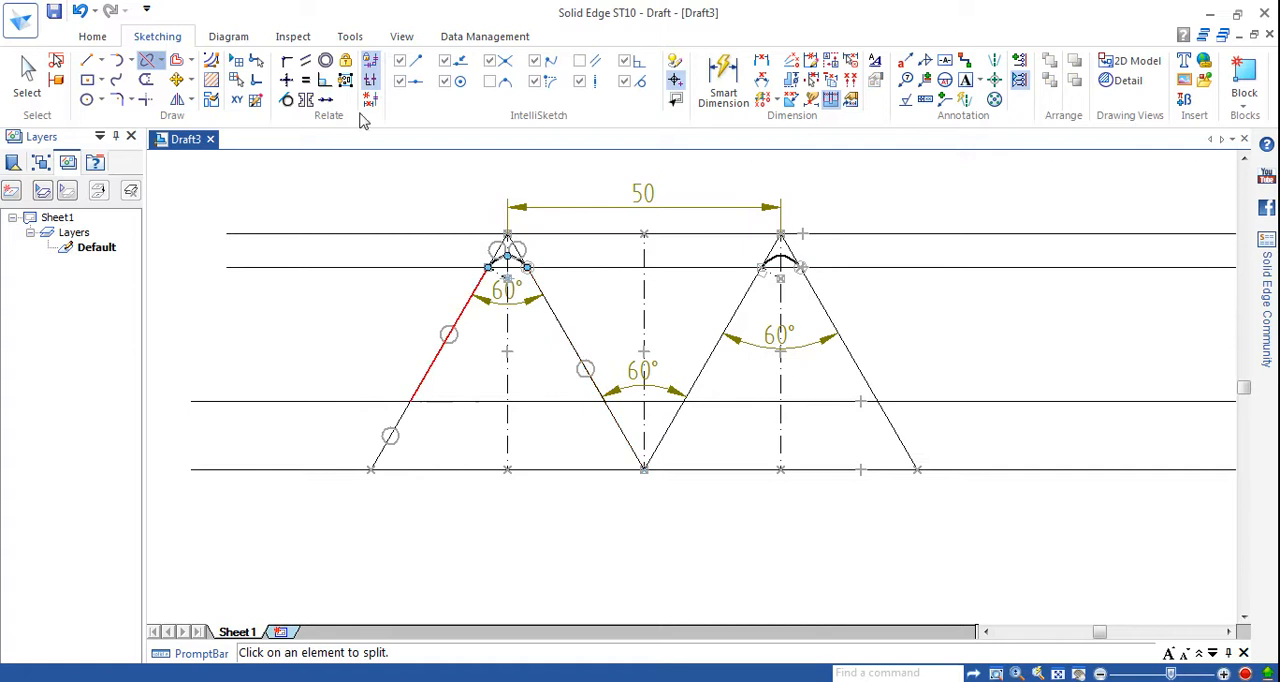
left_click(152, 64)
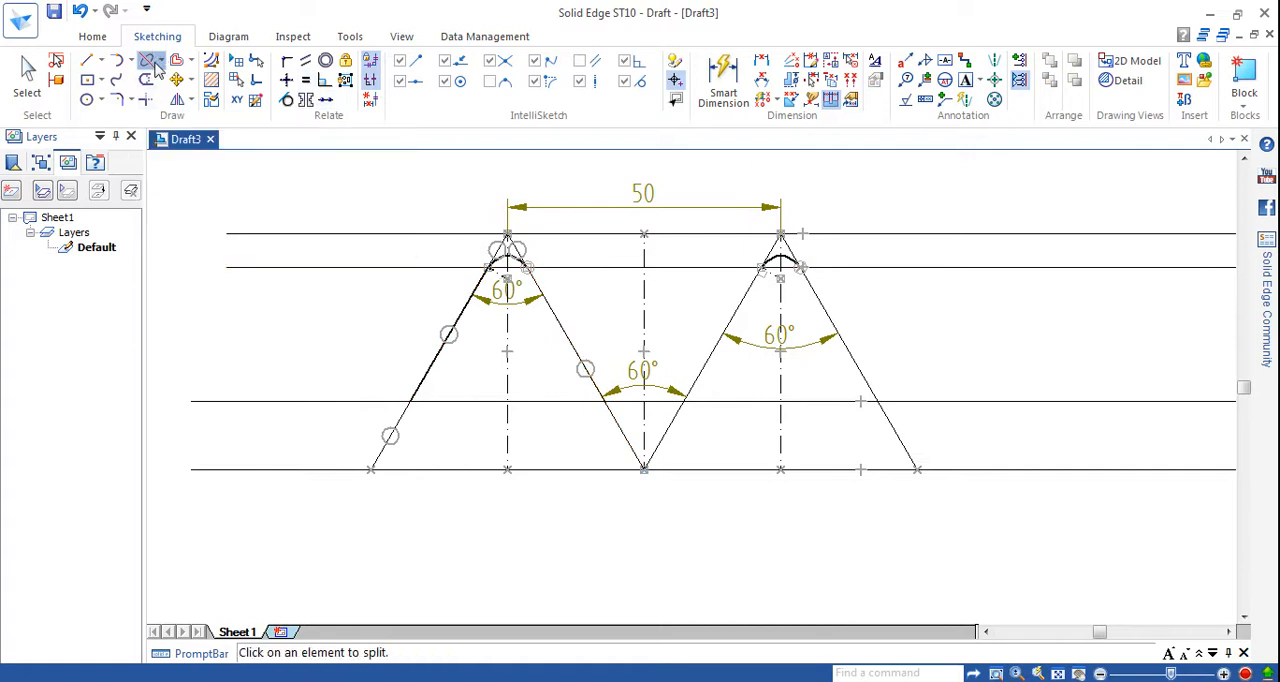
left_click(567, 341)
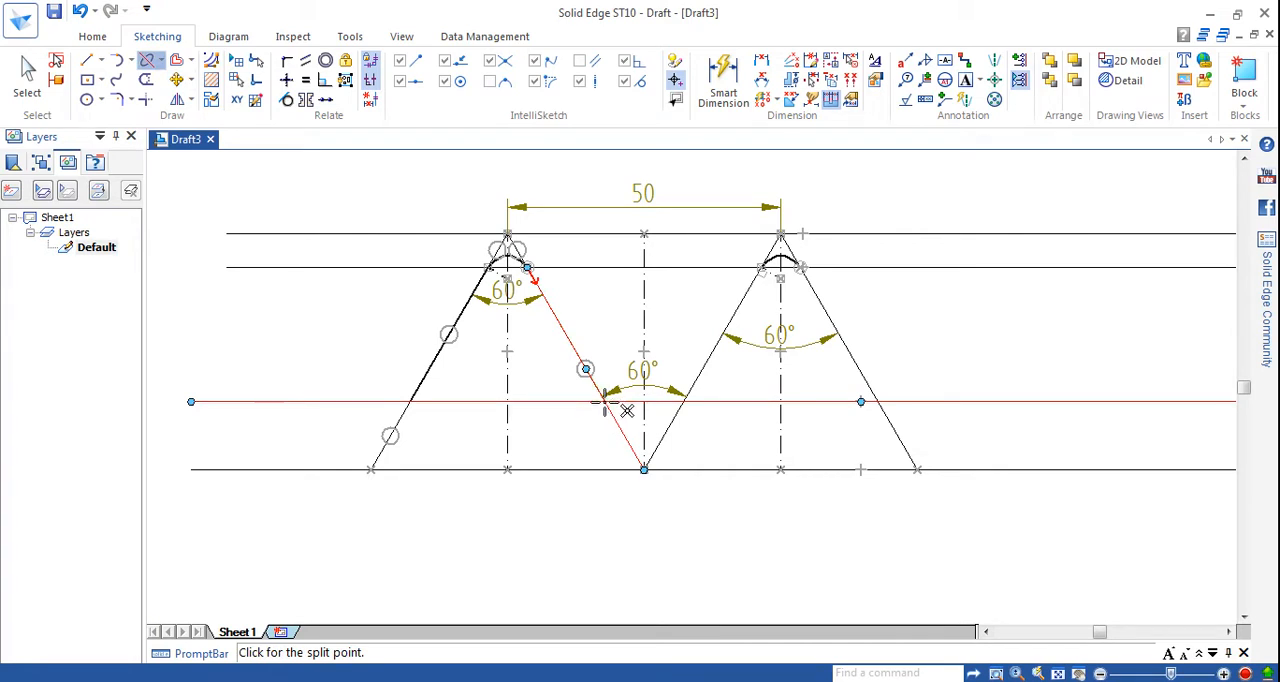
left_click(604, 401)
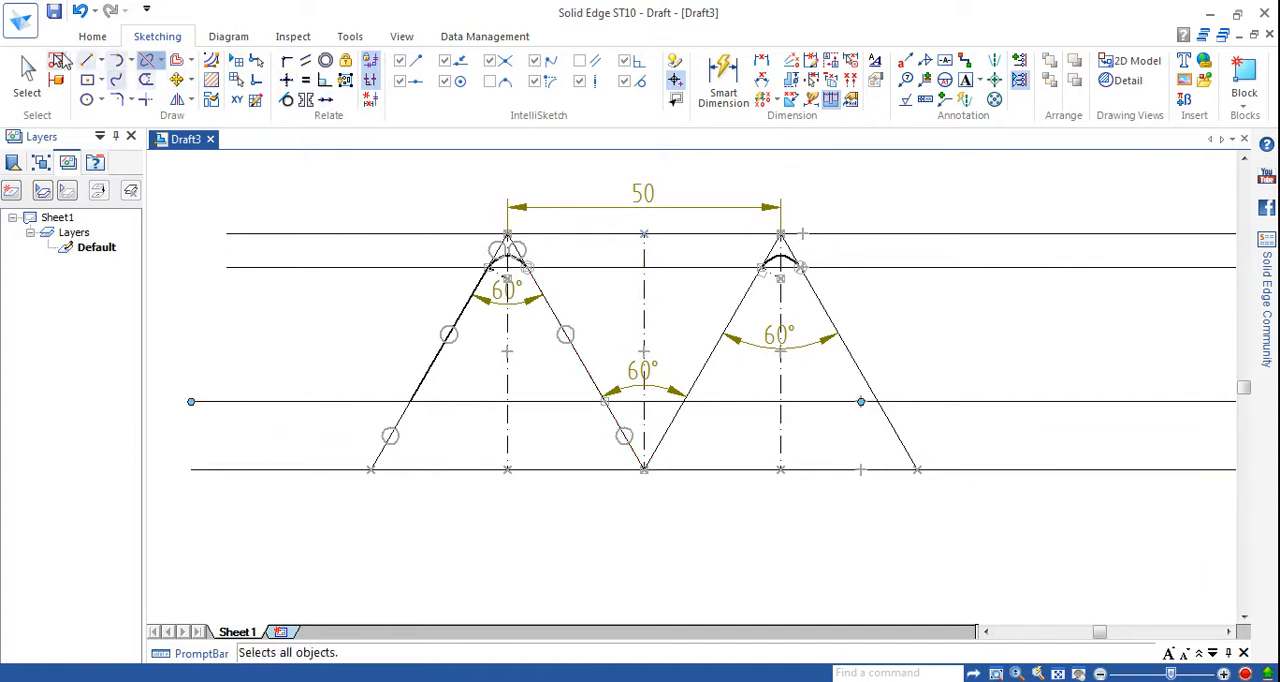
Give the middle segment of the first peak's right flank a 0.50 mm line width.
left_click(27, 75)
left_click(533, 306)
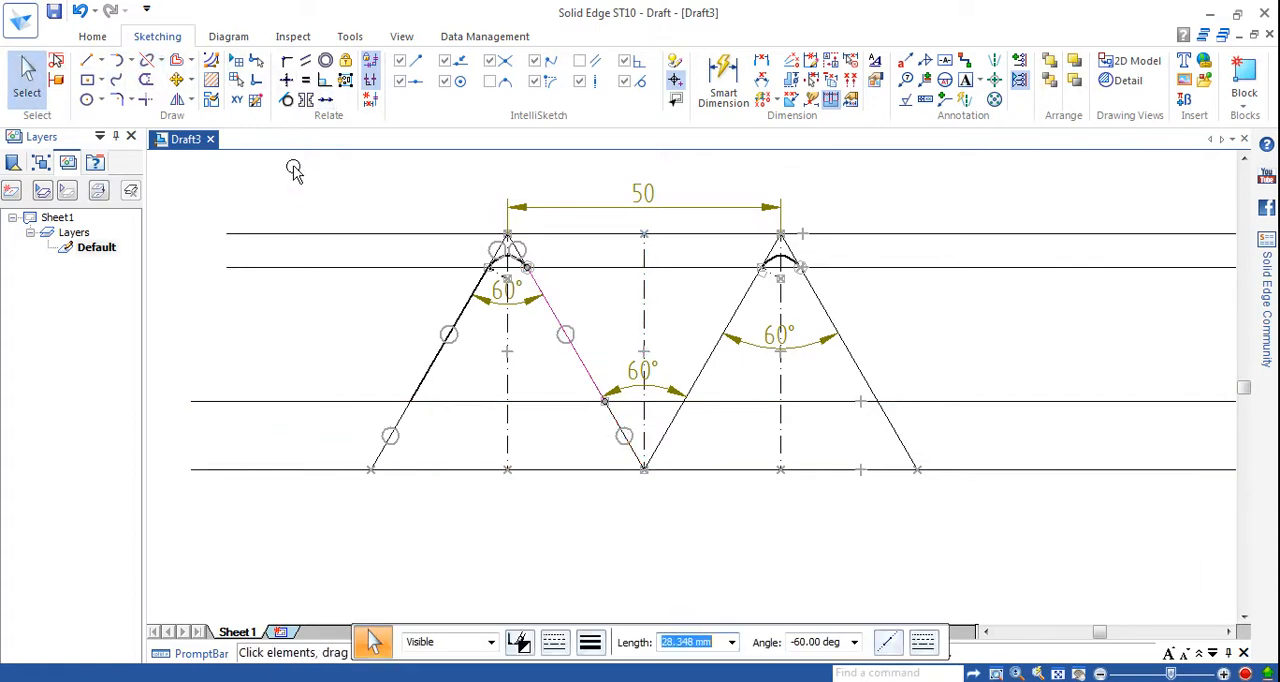
left_click(590, 642)
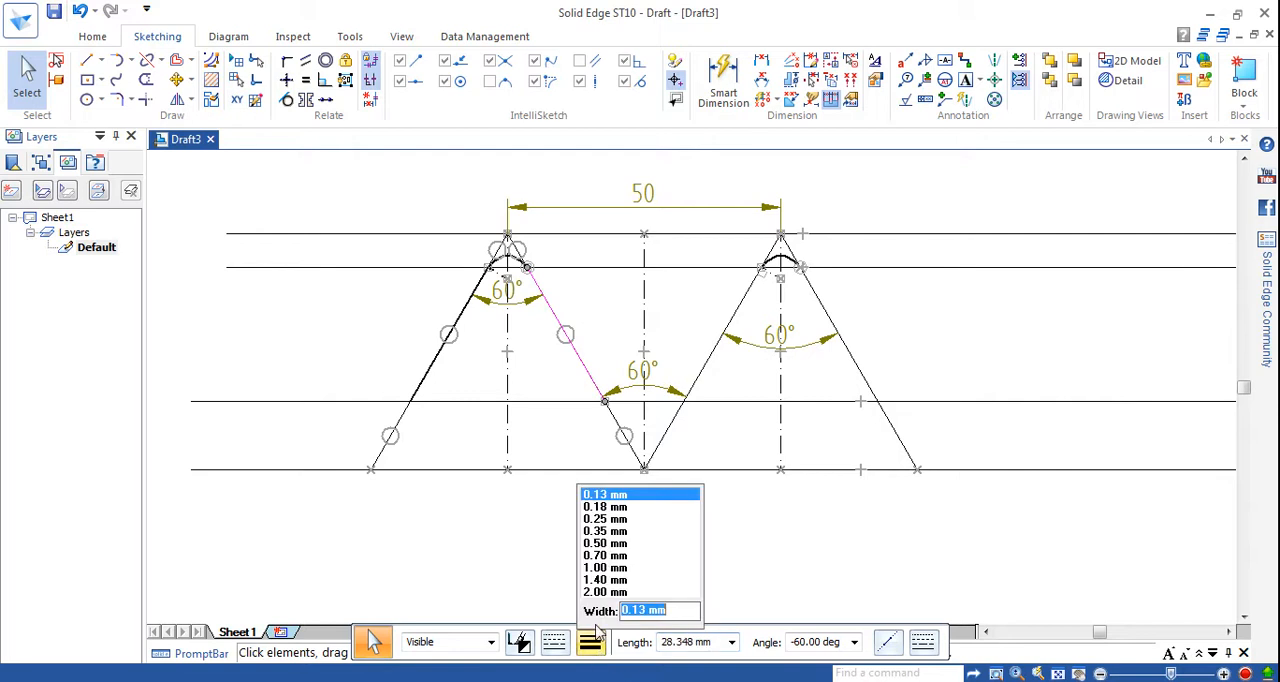
left_click(605, 545)
left_click(612, 542)
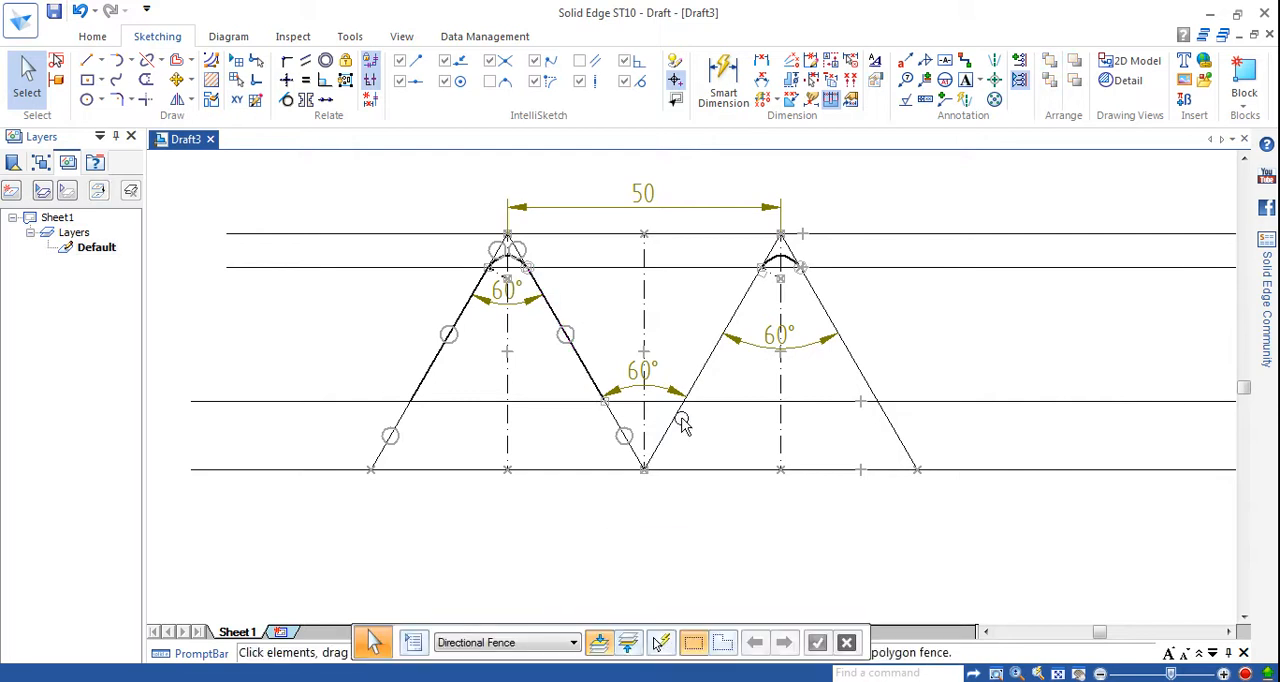
left_click(704, 362)
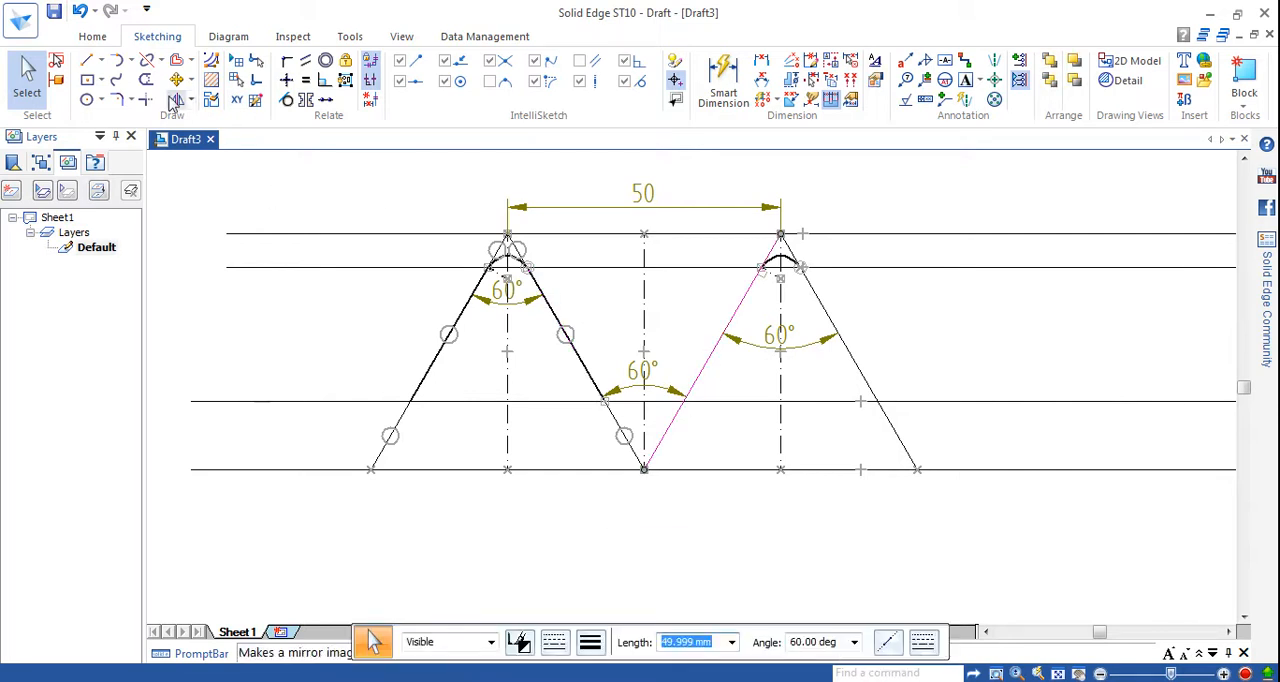
left_click(146, 60)
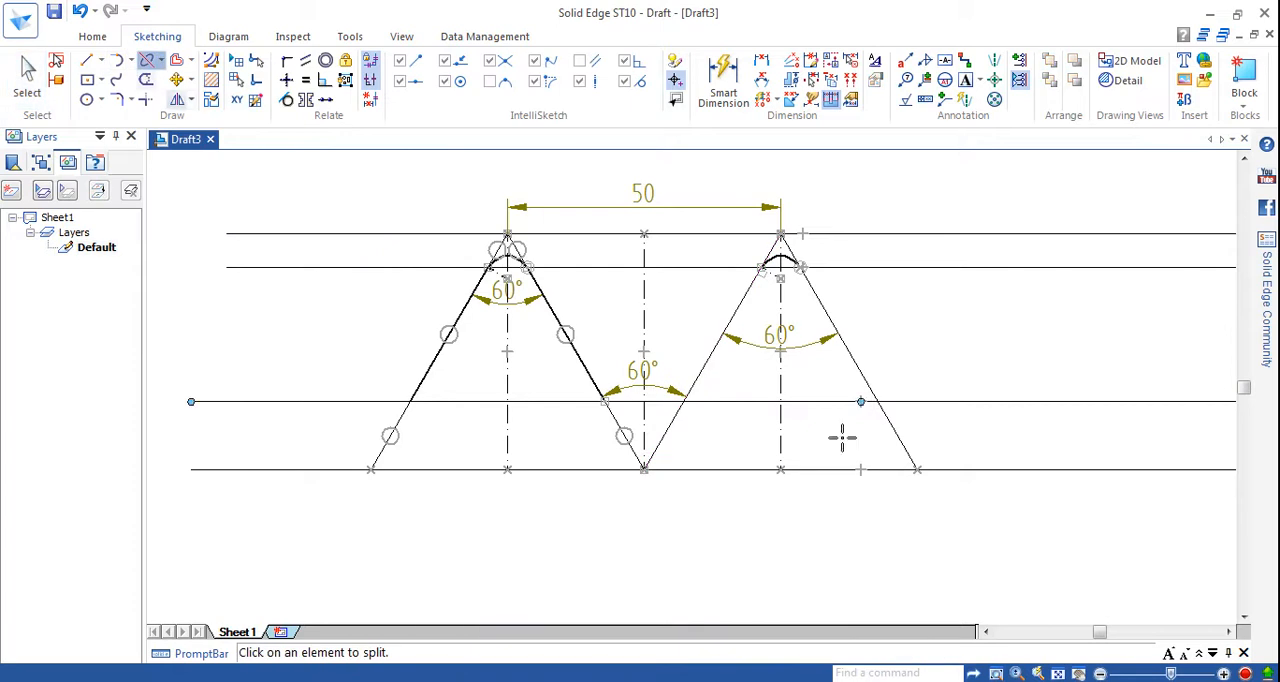
left_click(712, 351)
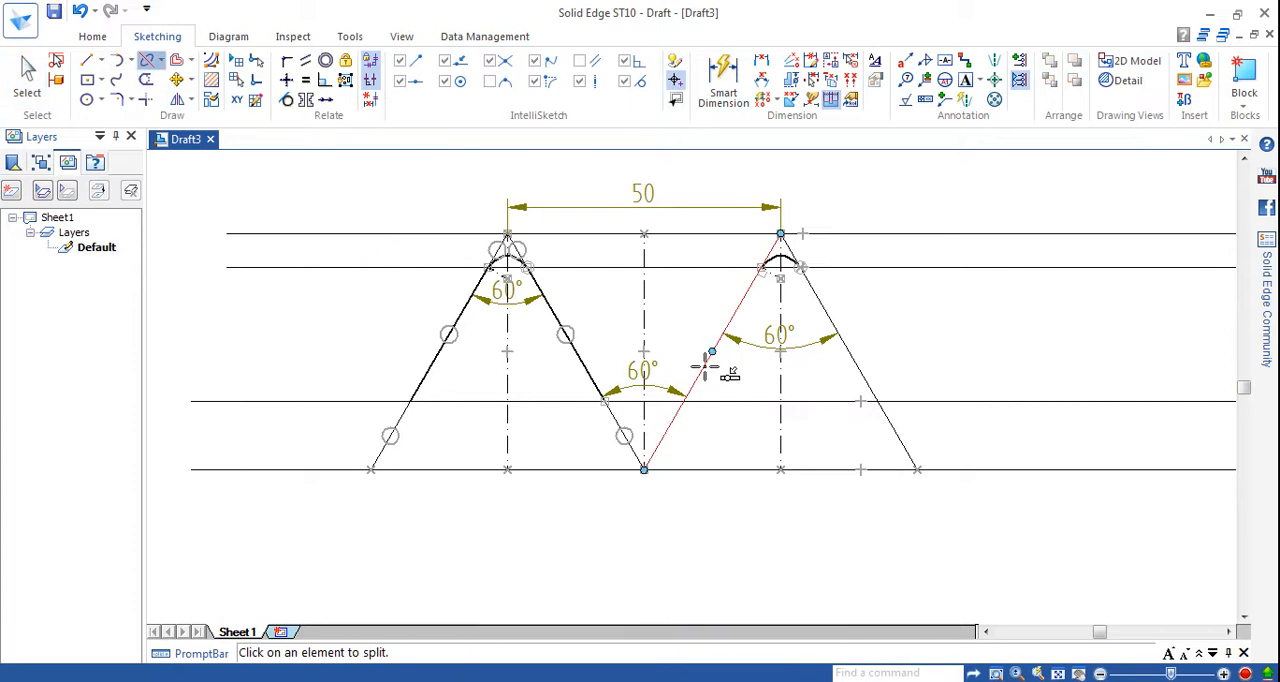
left_click(760, 265)
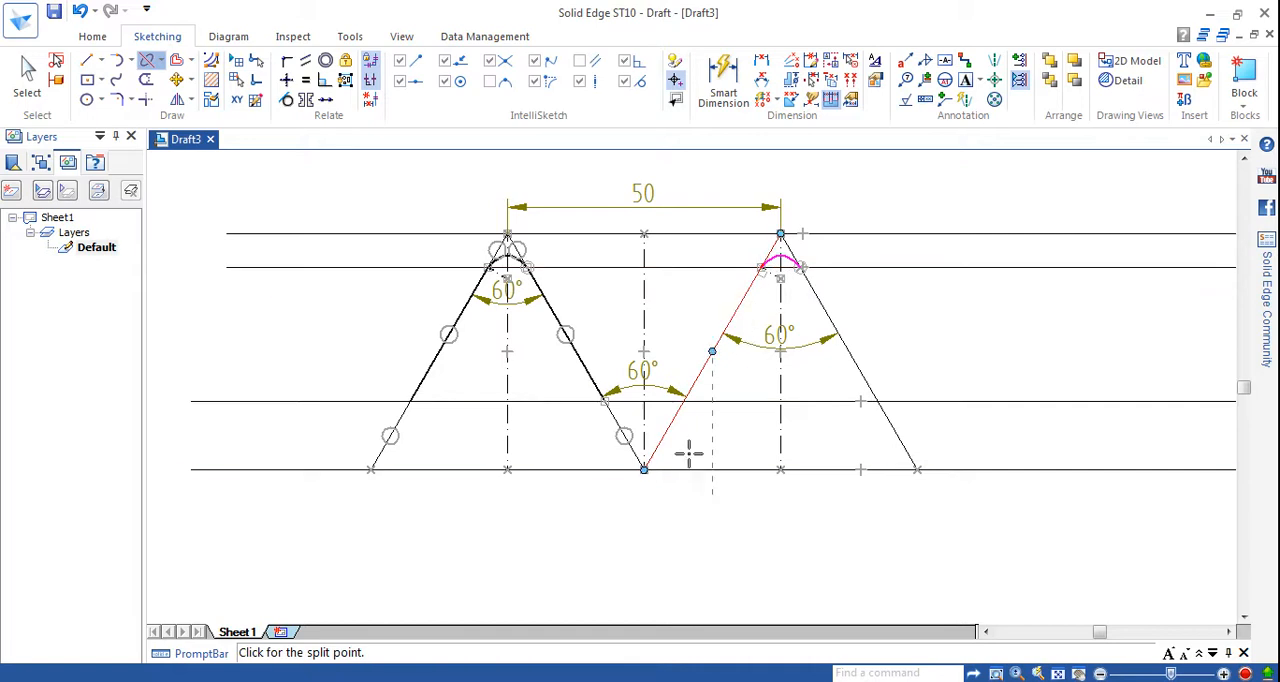
Split the second peak's left flank at its crossings with the third and second horizontal lines.
left_click(147, 63)
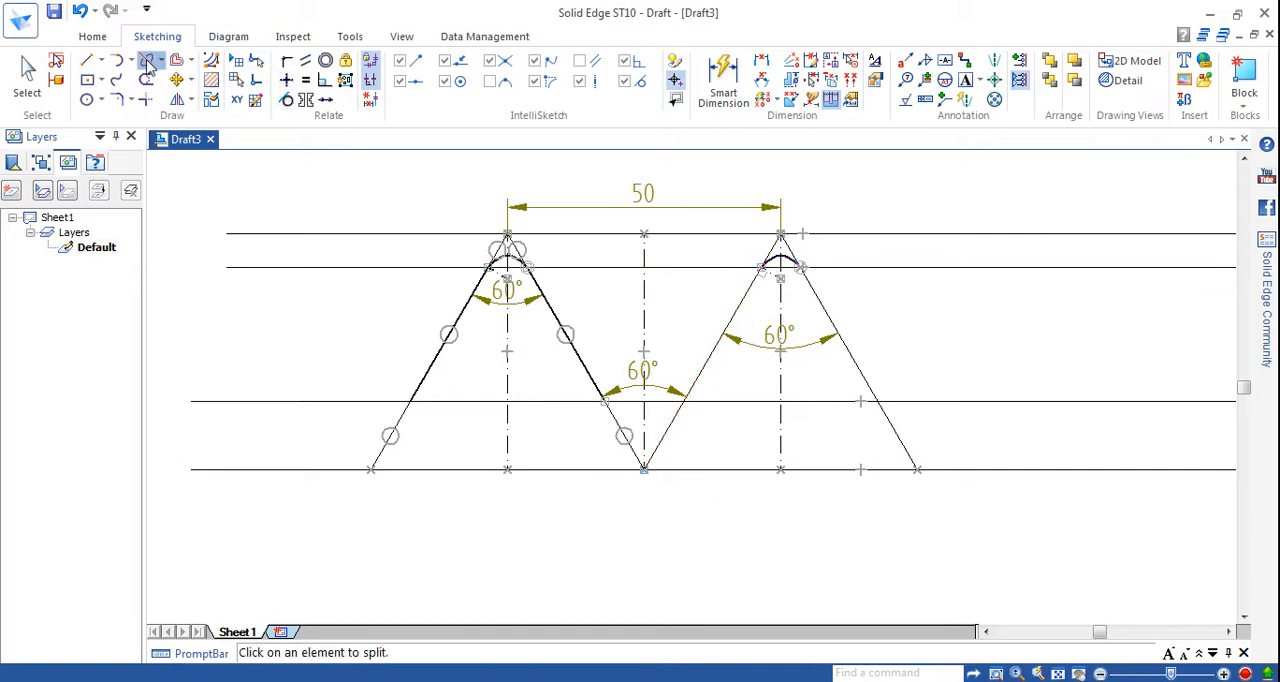
left_click(703, 366)
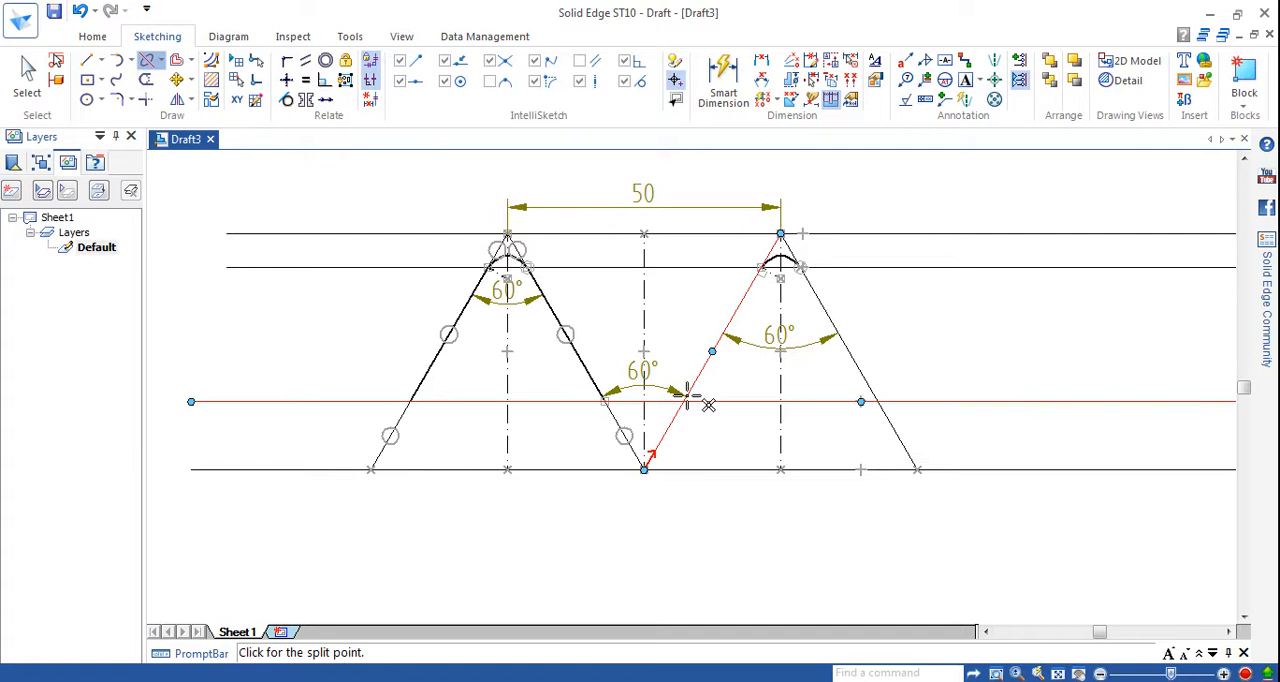
left_click(686, 404)
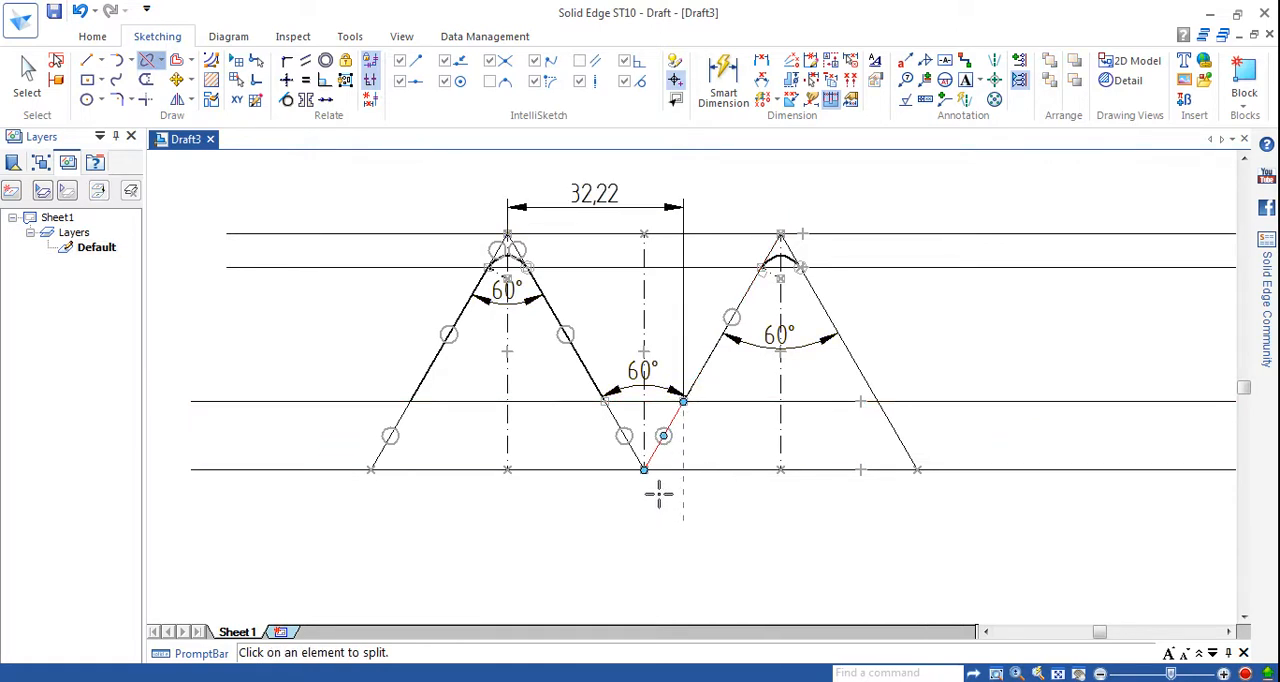
left_click(142, 60)
left_click(688, 392)
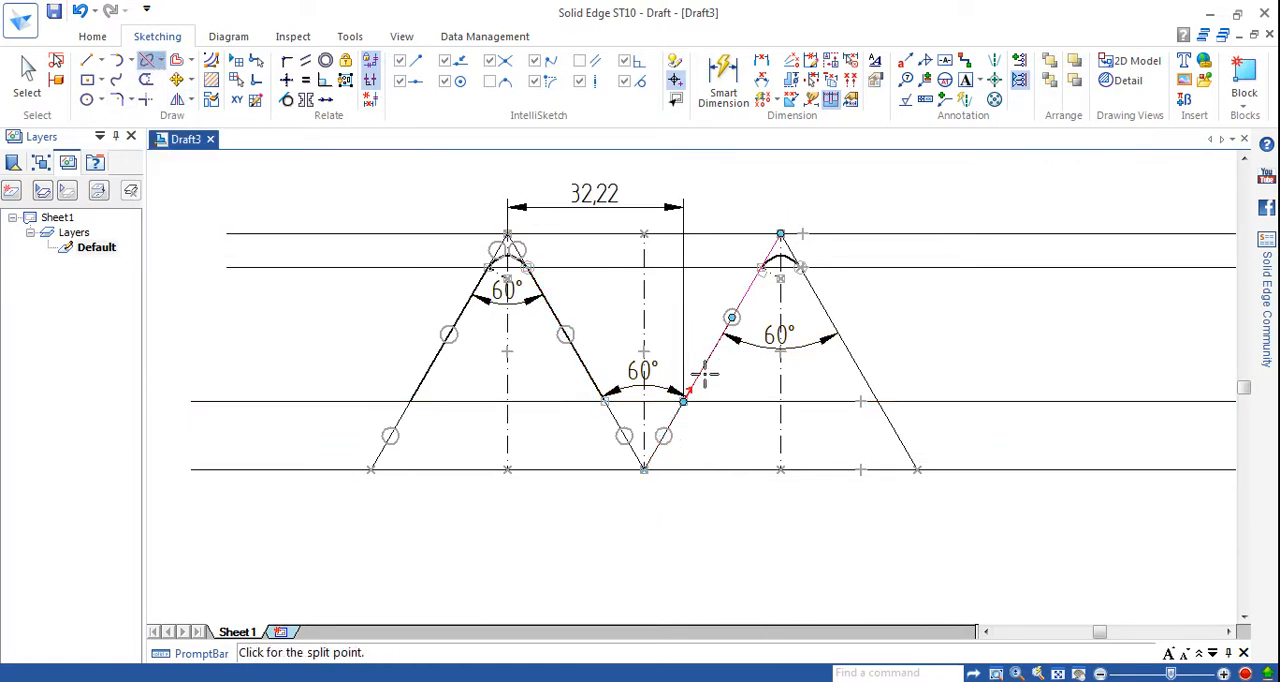
left_click(761, 267)
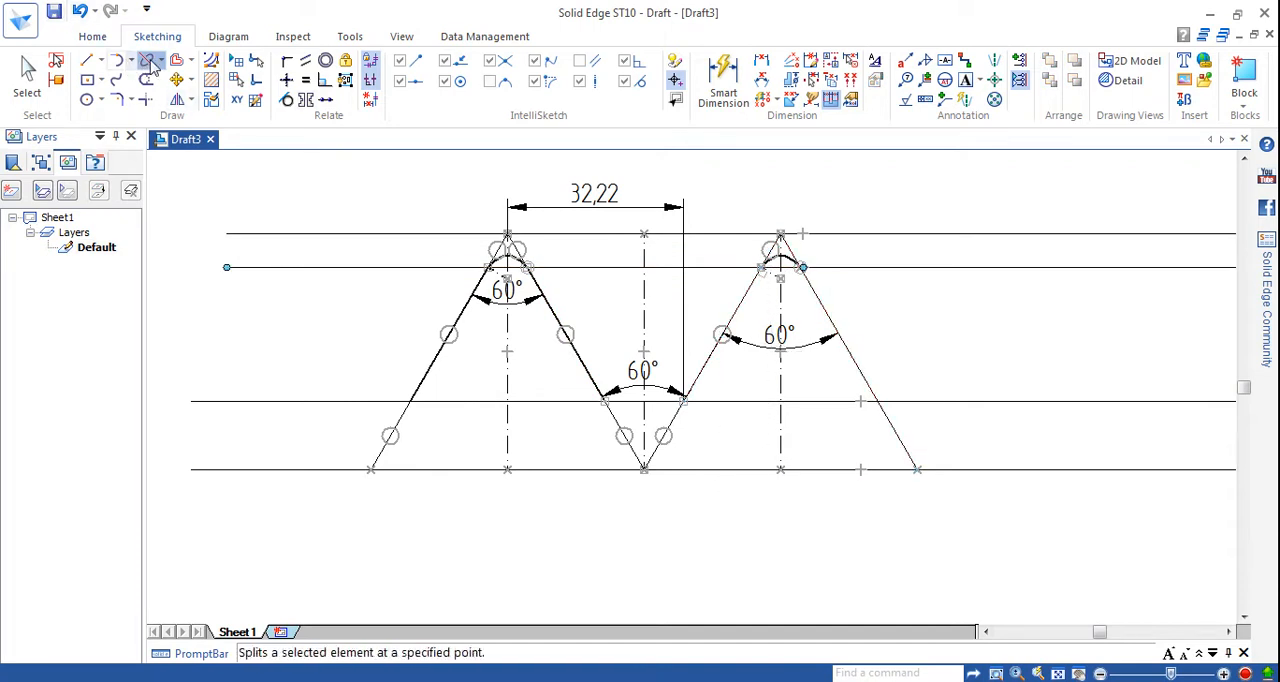
Split the second peak's right flank where the second and third horizontal lines cross it.
left_click(148, 60)
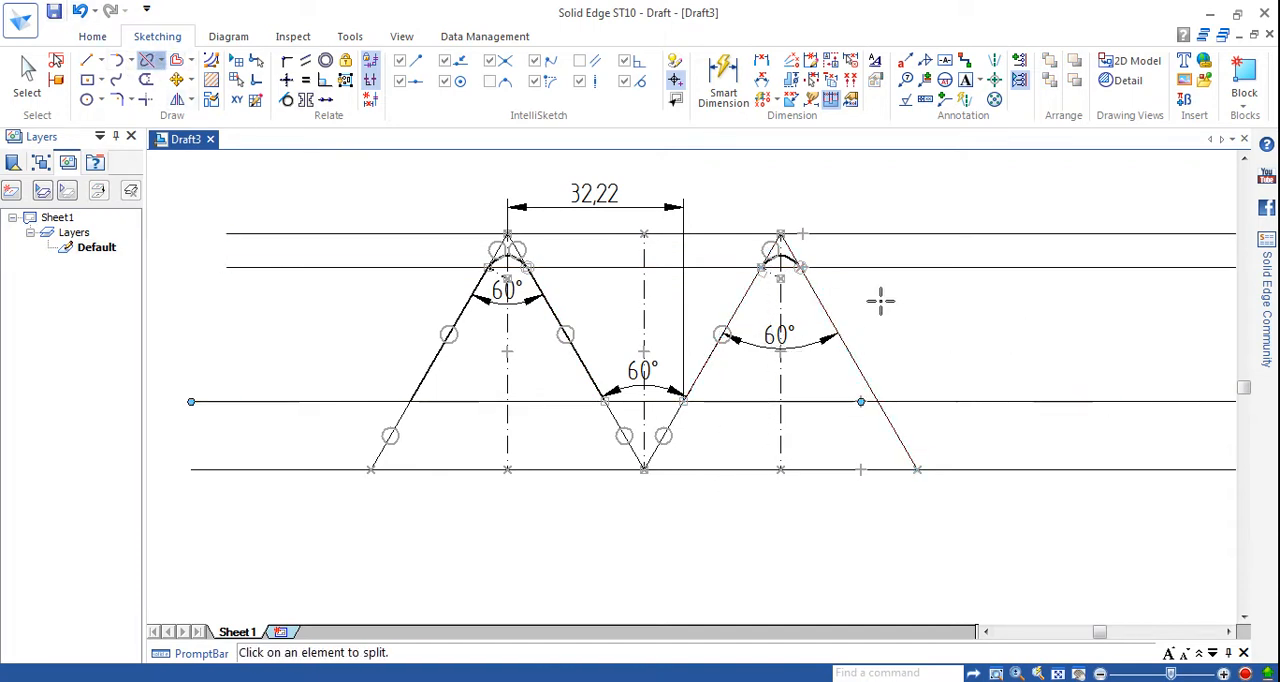
left_click(826, 311)
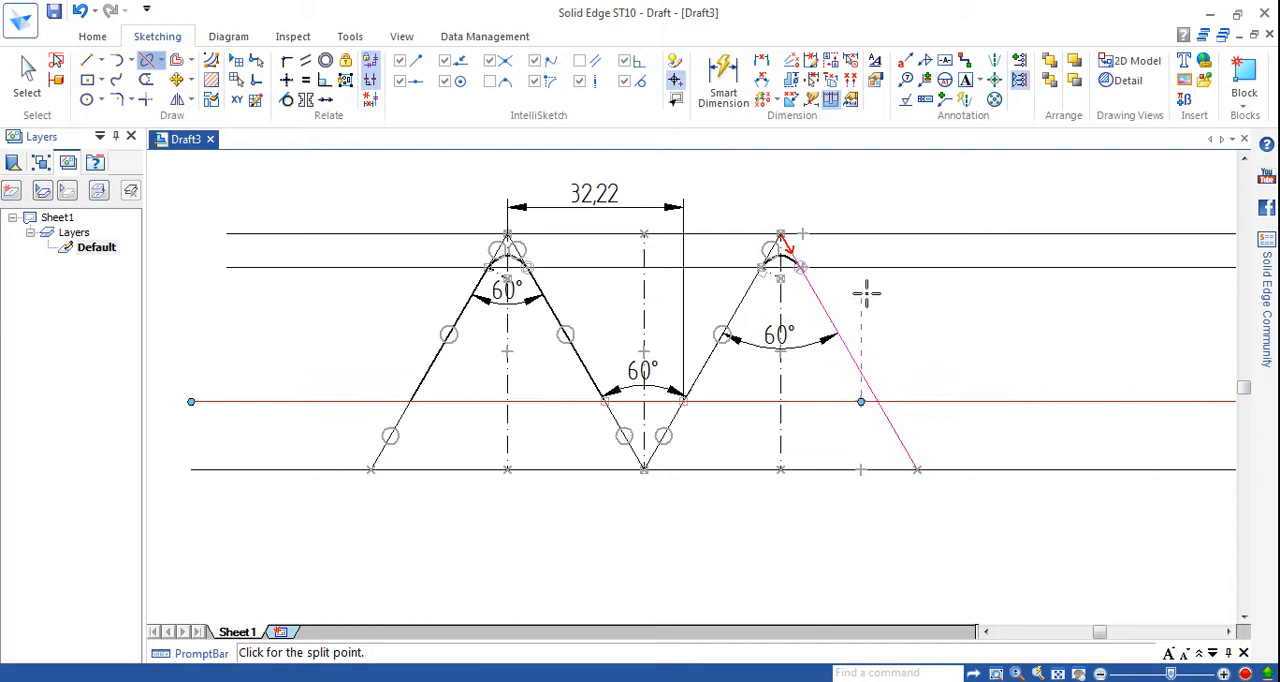
left_click(803, 268)
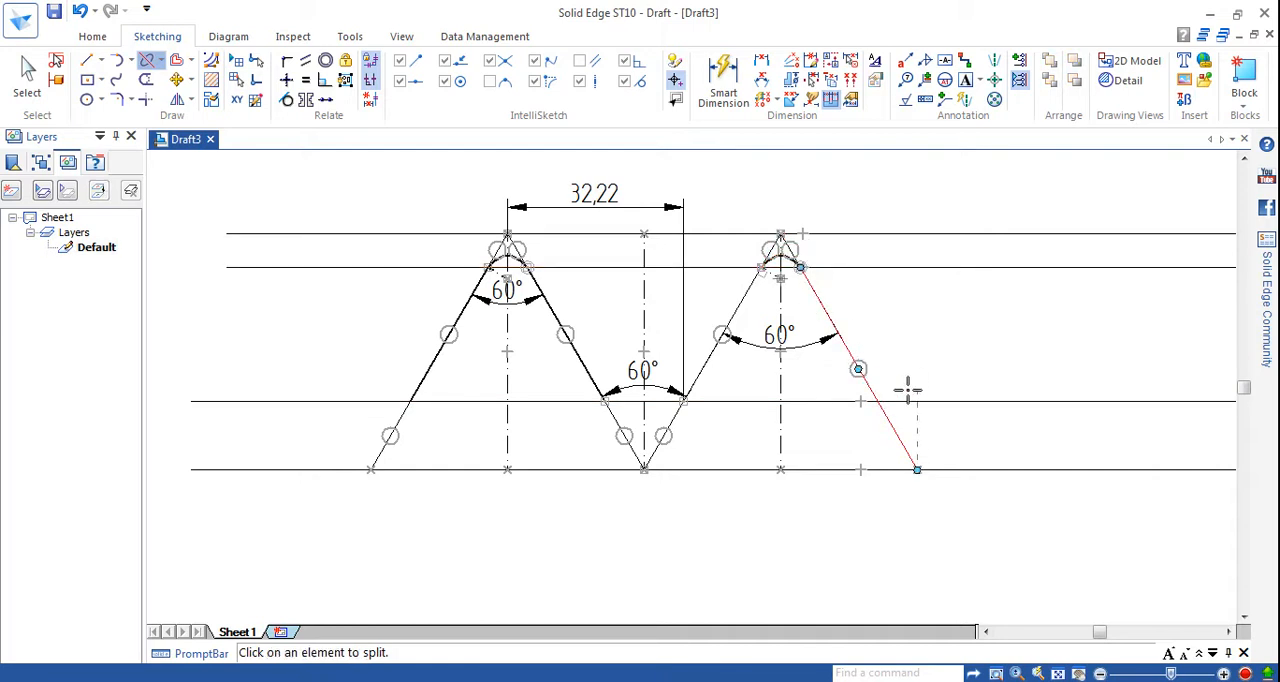
left_click(874, 390)
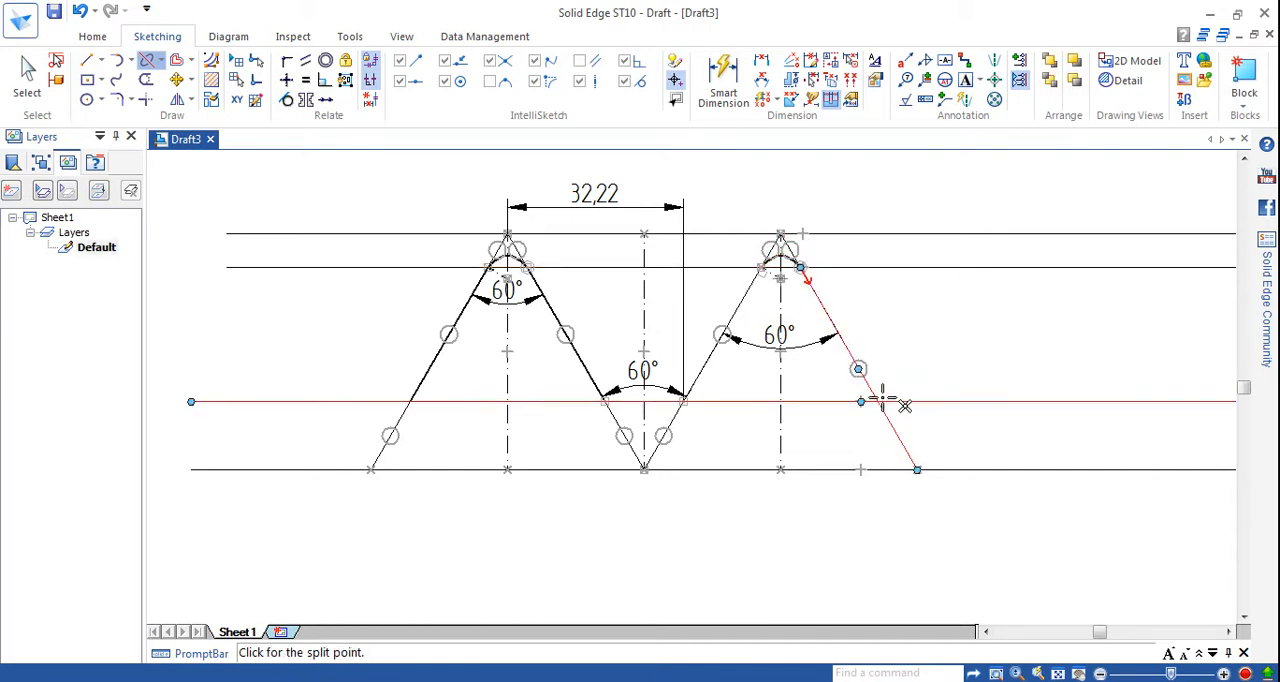
left_click(879, 402)
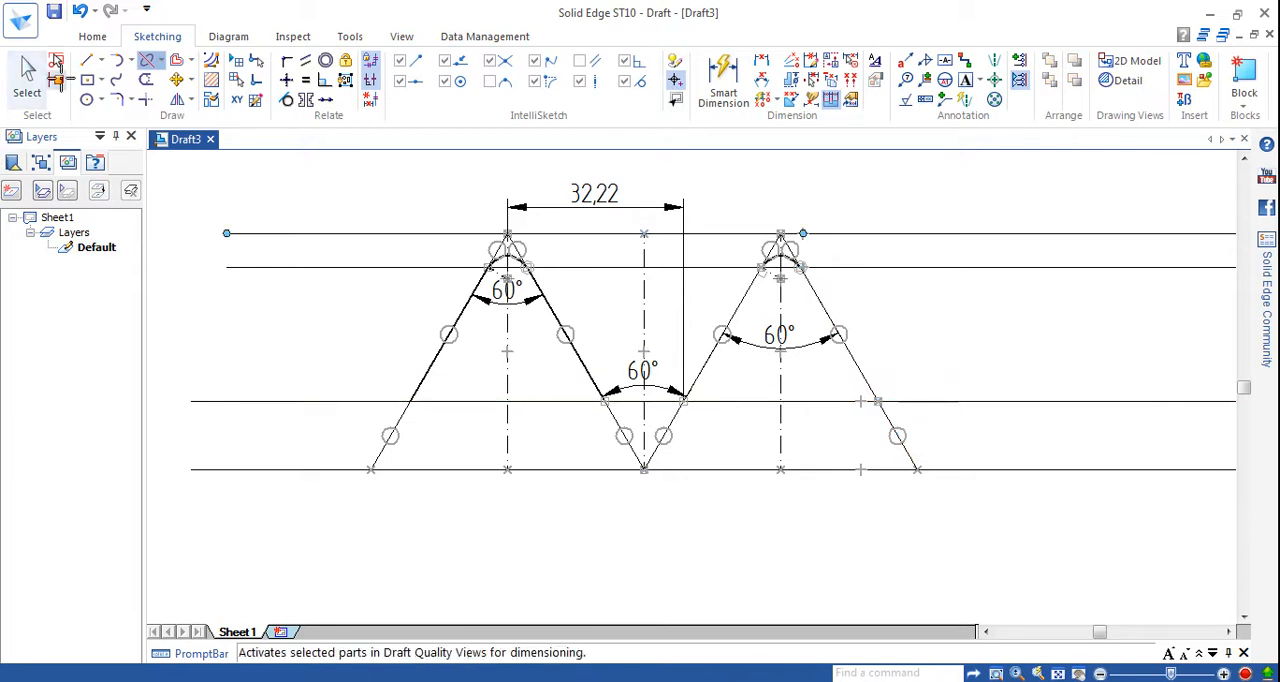
Set the line width of both middle flank segments of the second peak to 0.50 mm.
left_click(27, 75)
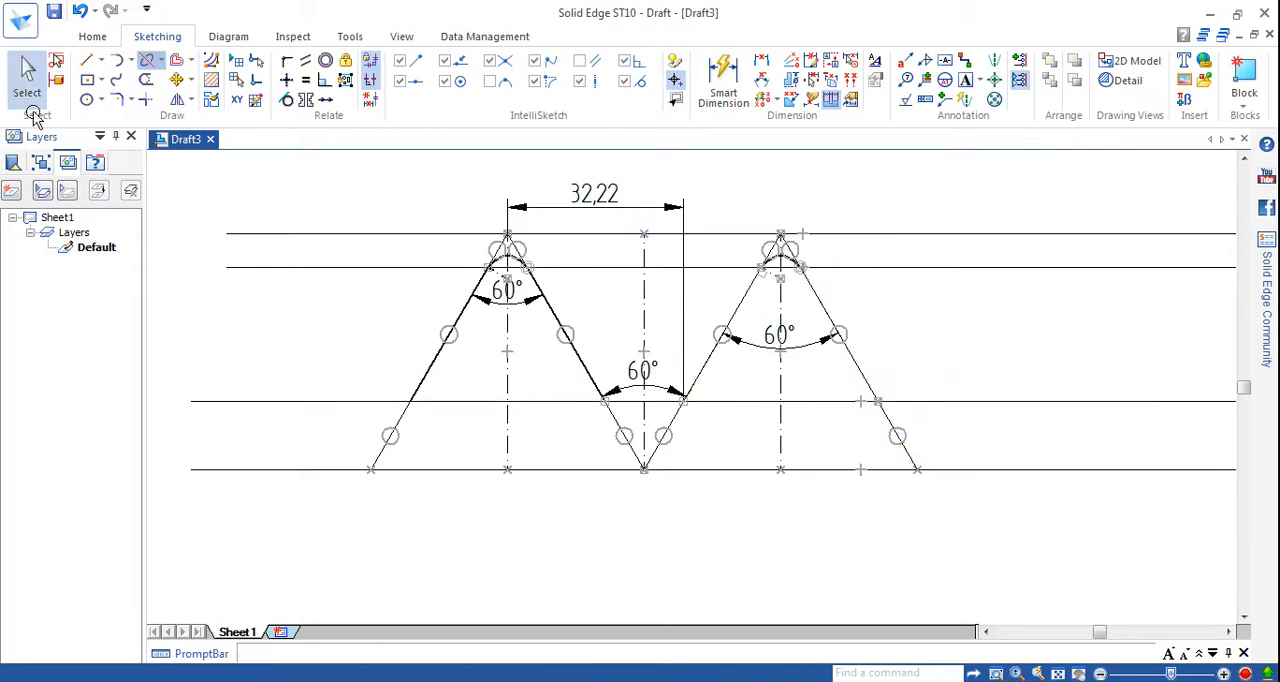
left_click(747, 301)
left_click(829, 313, "ctrl")
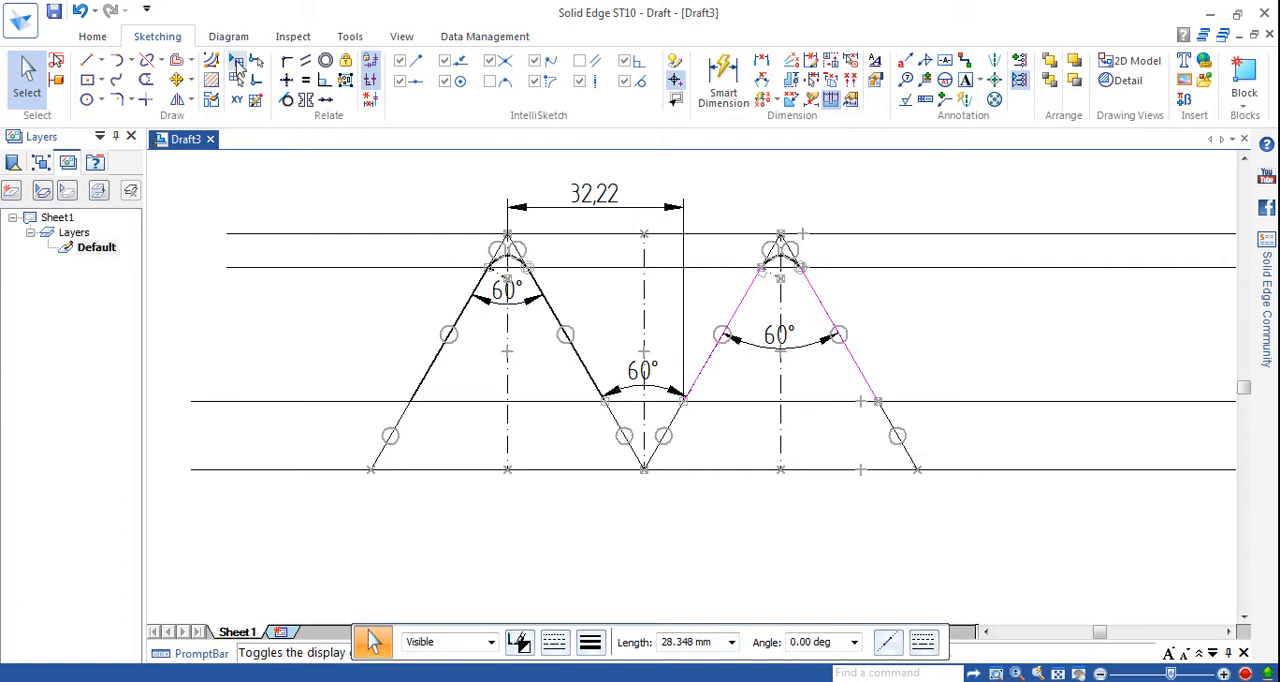
left_click(589, 642)
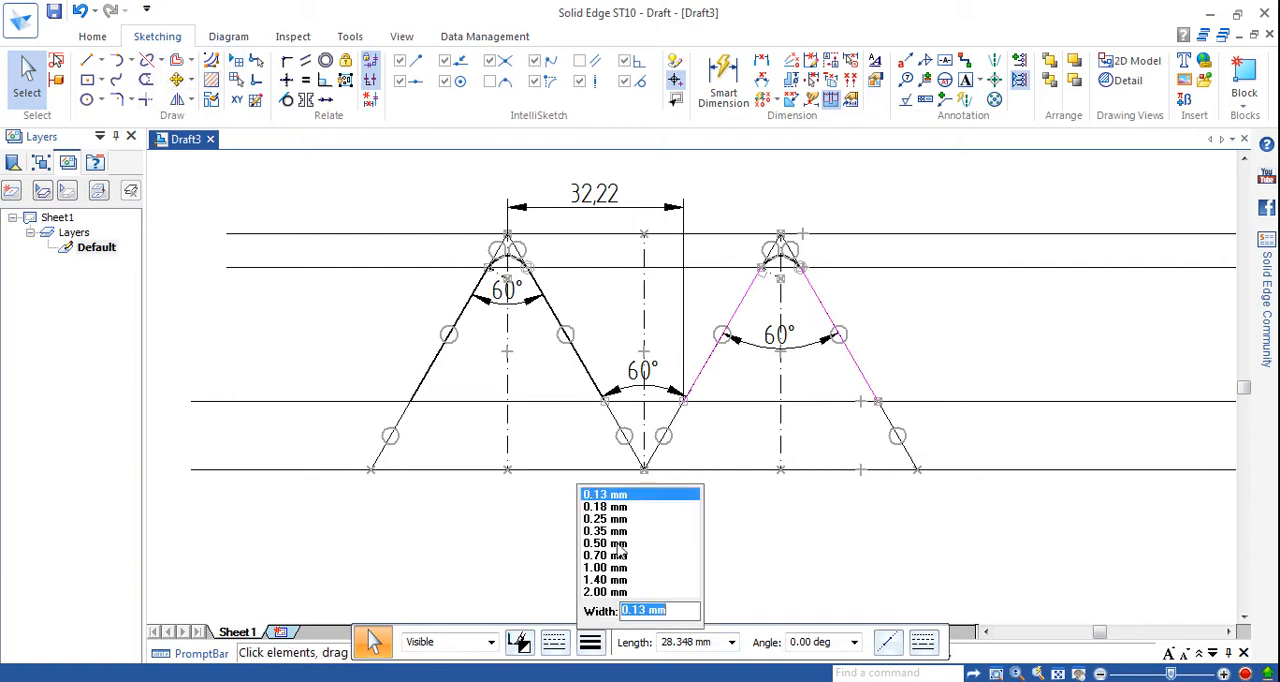
left_click(619, 546)
left_click(663, 523)
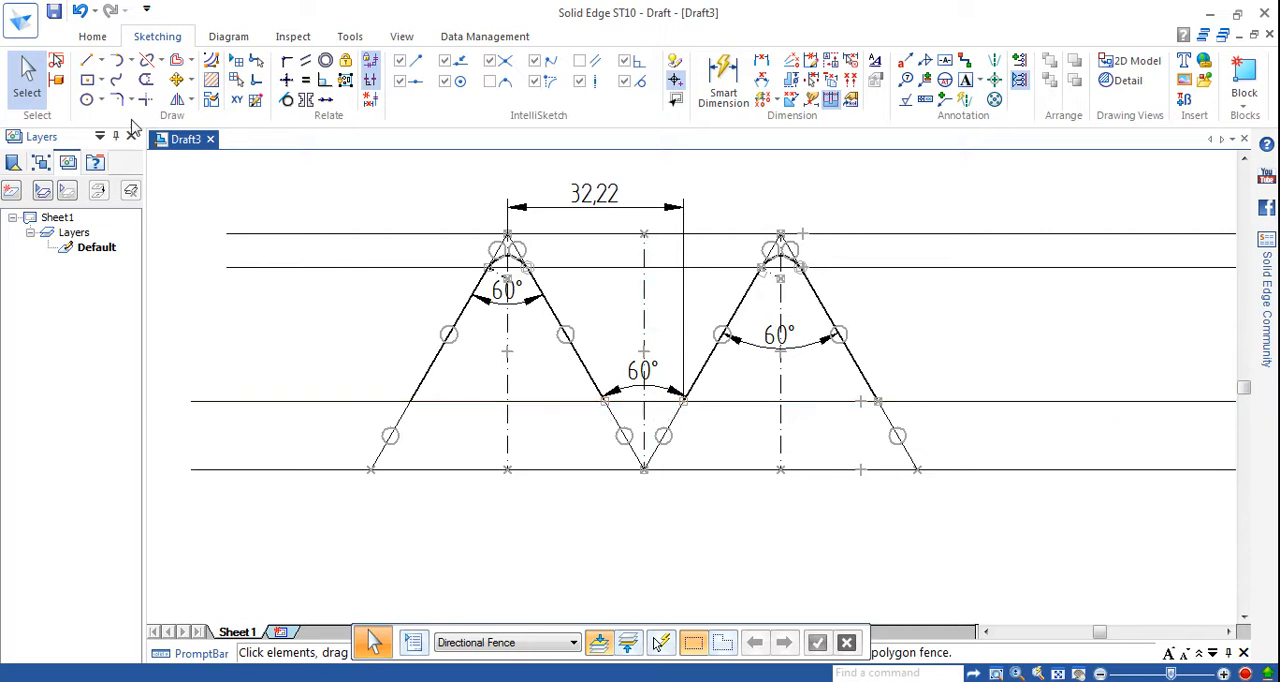
Draw a 0.50 mm wide horizontal line about 14.4 mm long along the third horizontal line, joining the facing flanks between the two peaks.
left_click(88, 60)
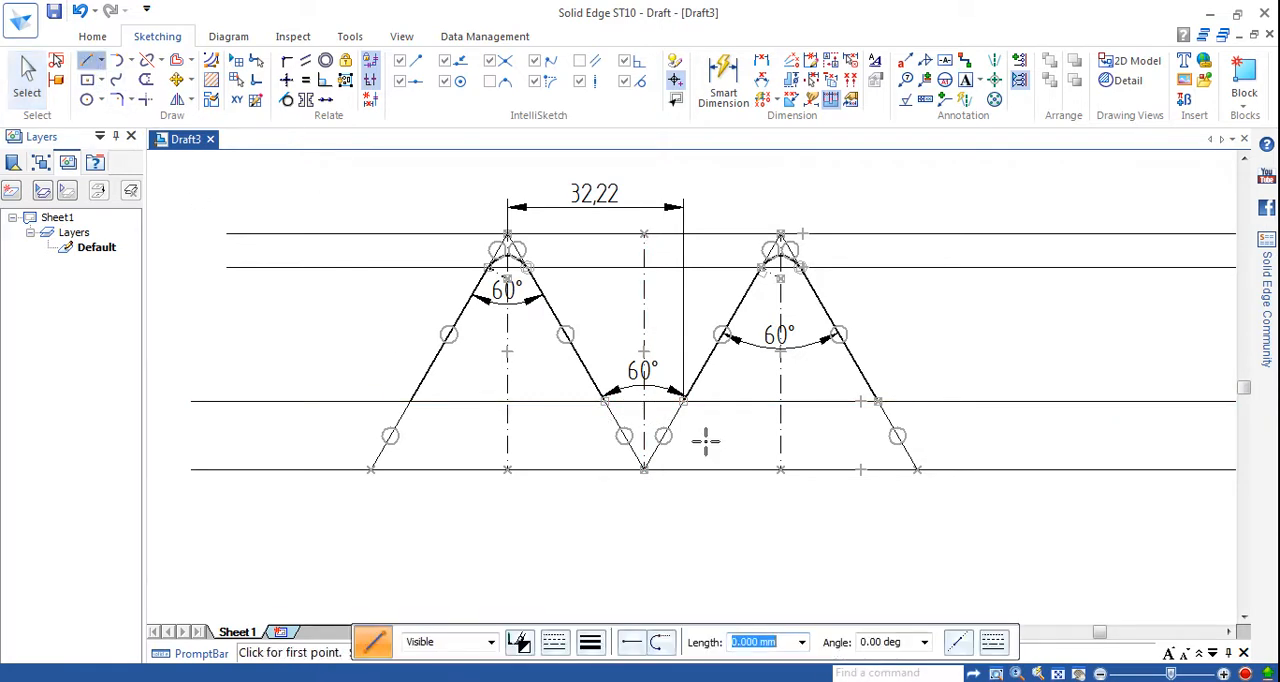
left_click(604, 401)
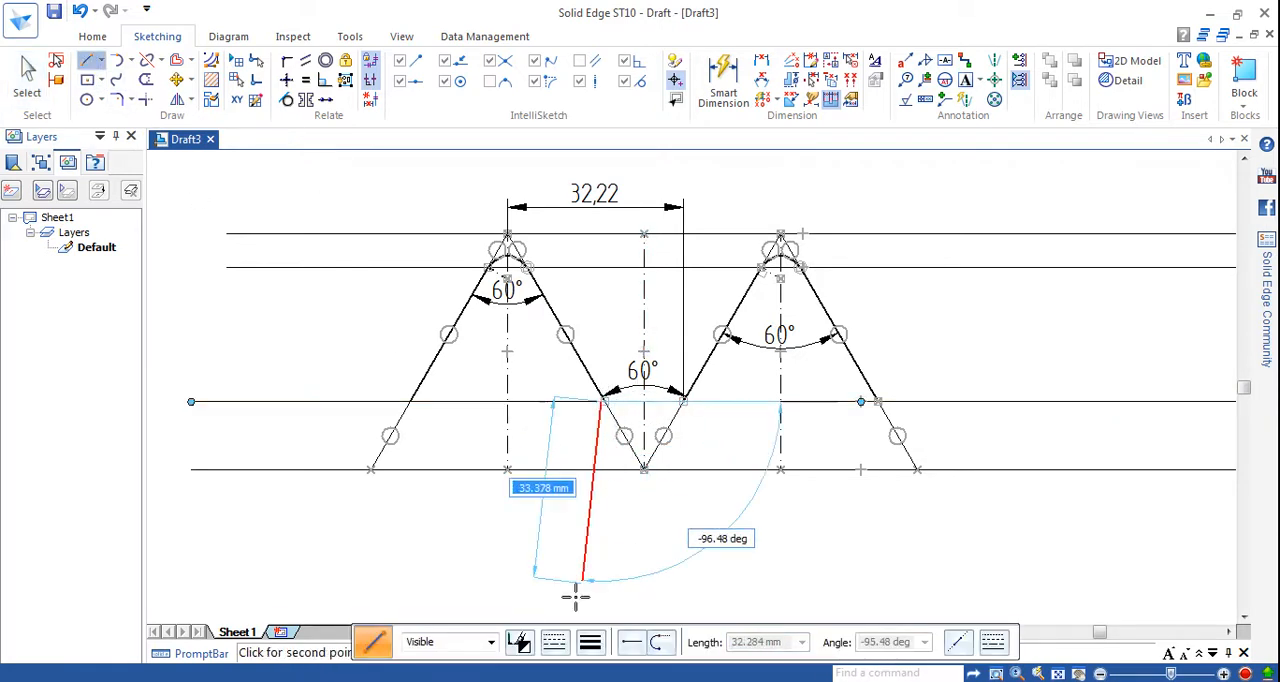
right_click(642, 555)
left_click(590, 642)
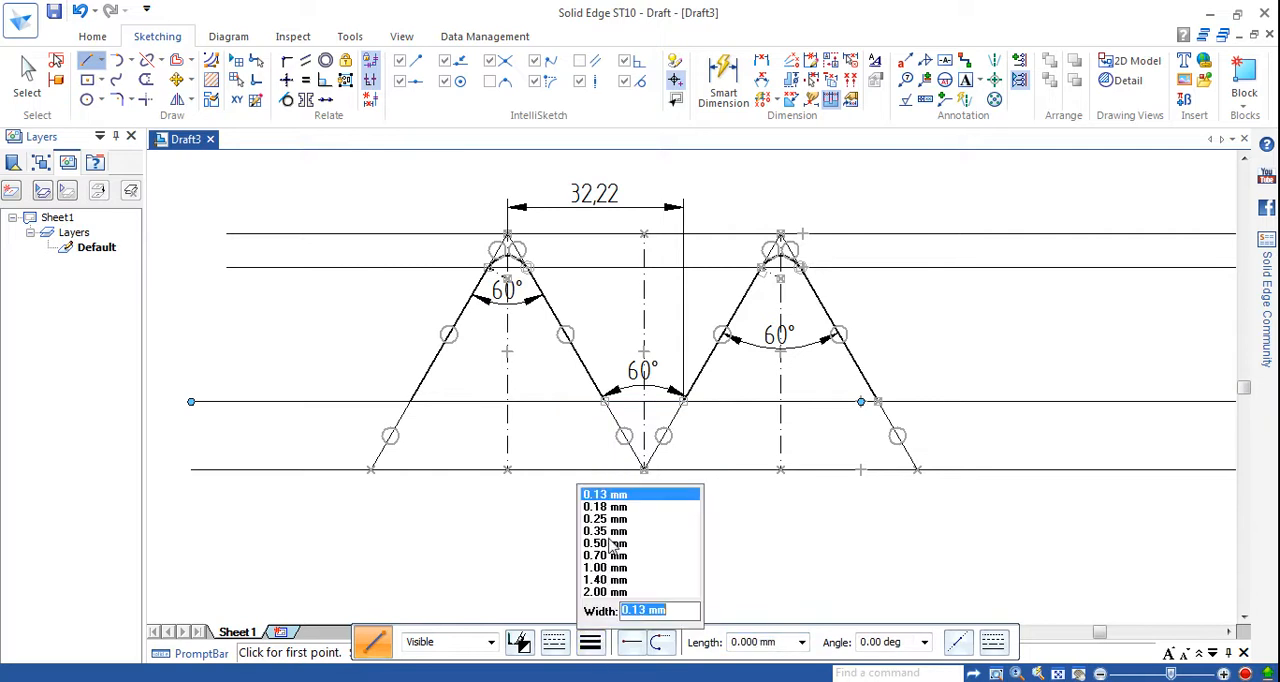
left_click(612, 546)
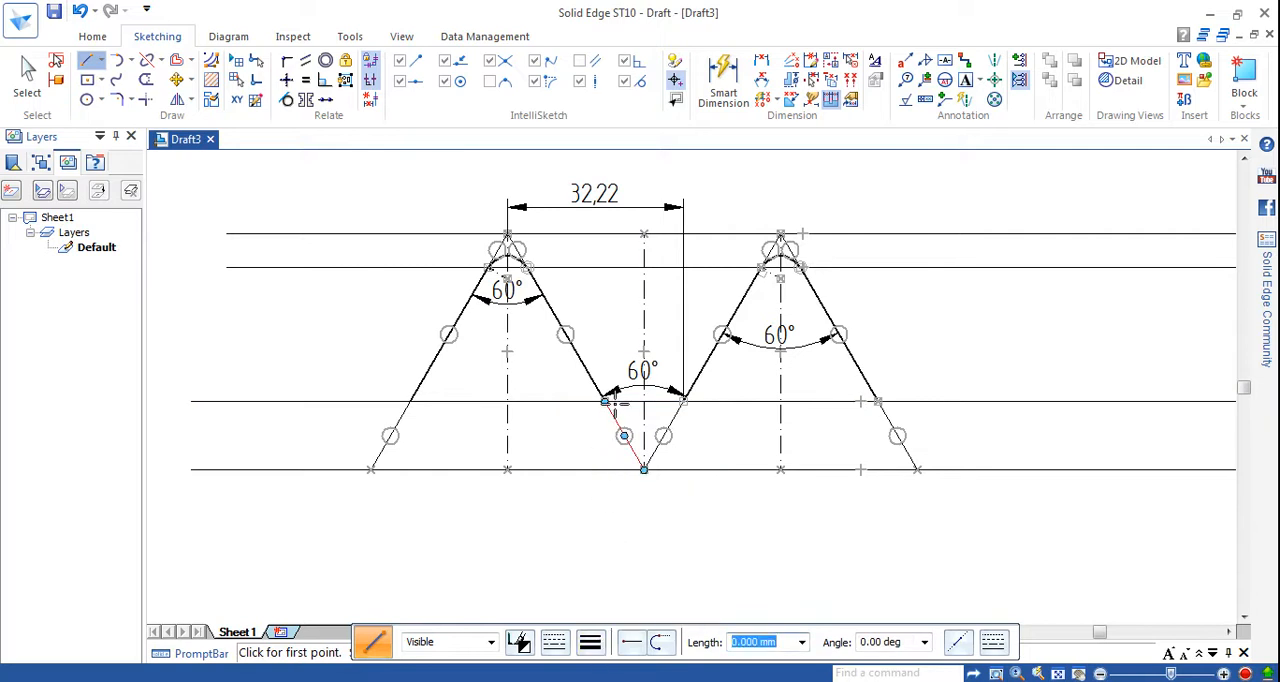
left_click(604, 401)
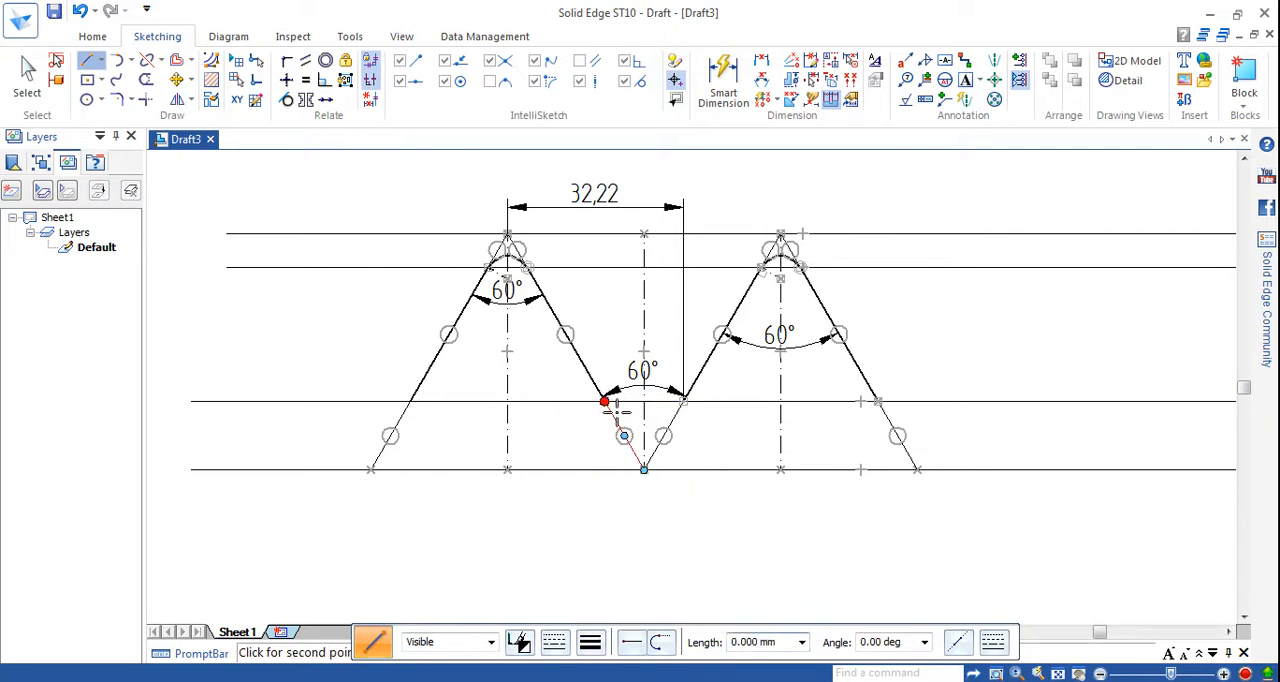
left_click(683, 401)
left_click(703, 518)
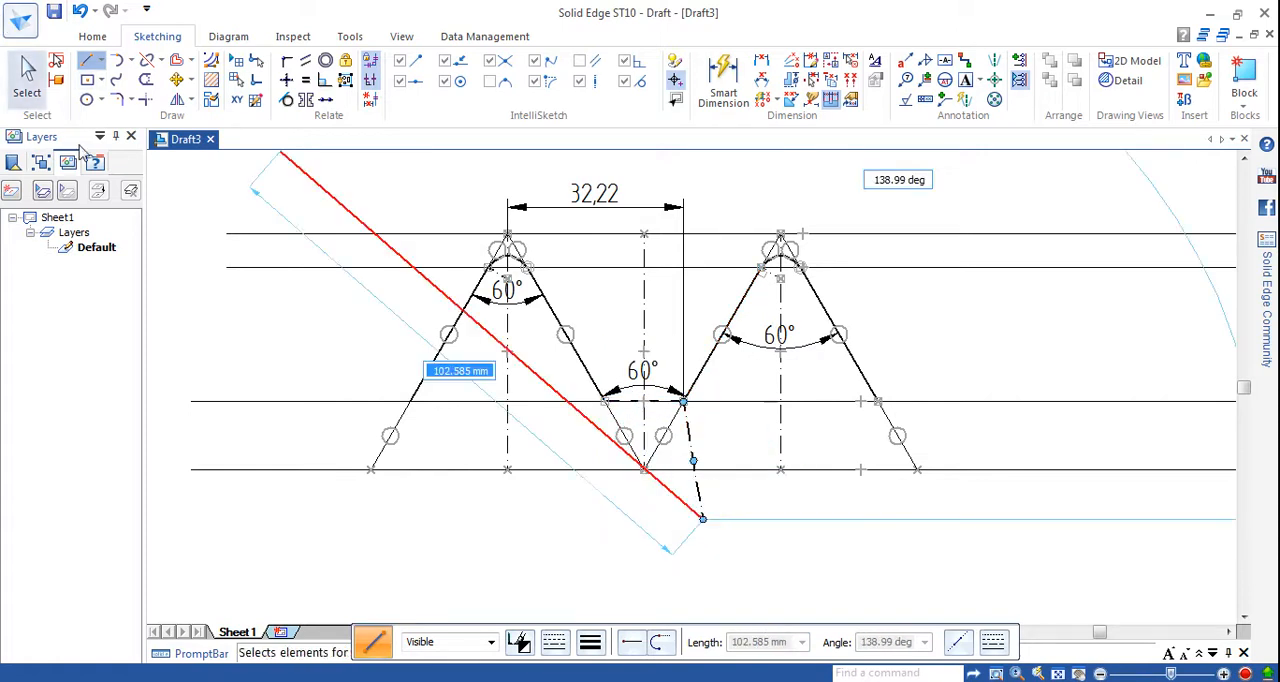
key("Escape")
left_click(29, 66)
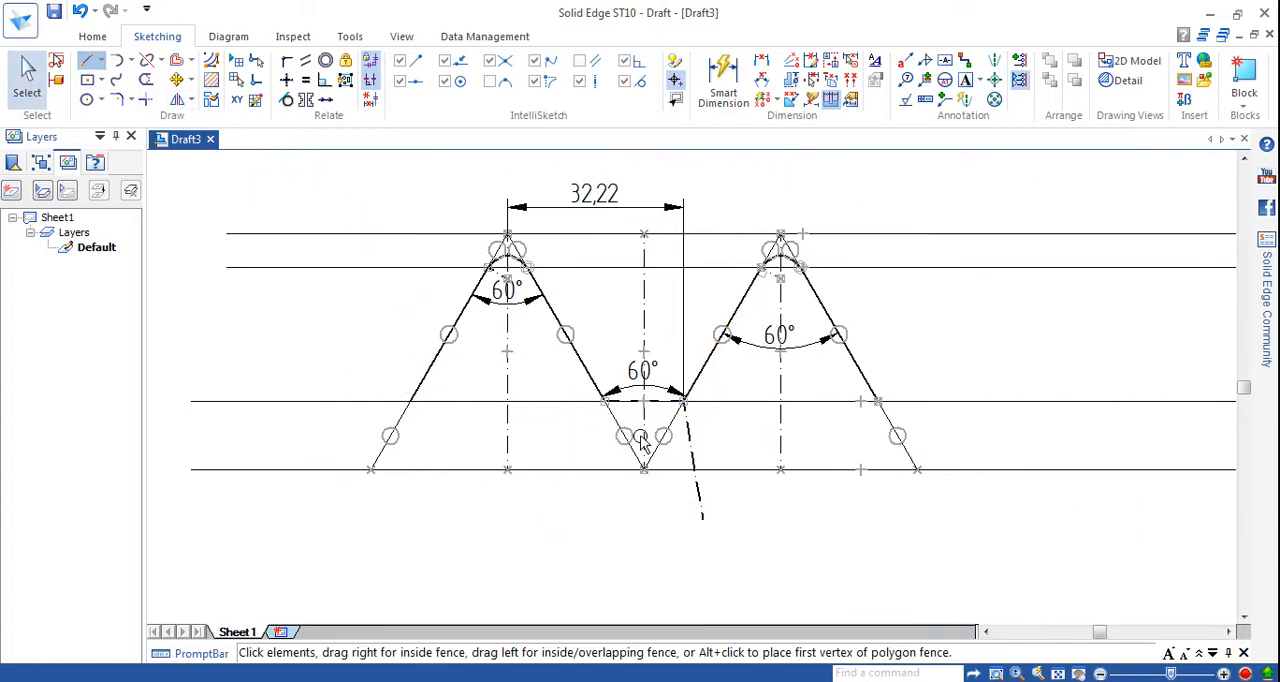
Change the thick root line between the peaks to a continuous line type and delete the stray segment running down from its end.
left_click(662, 404)
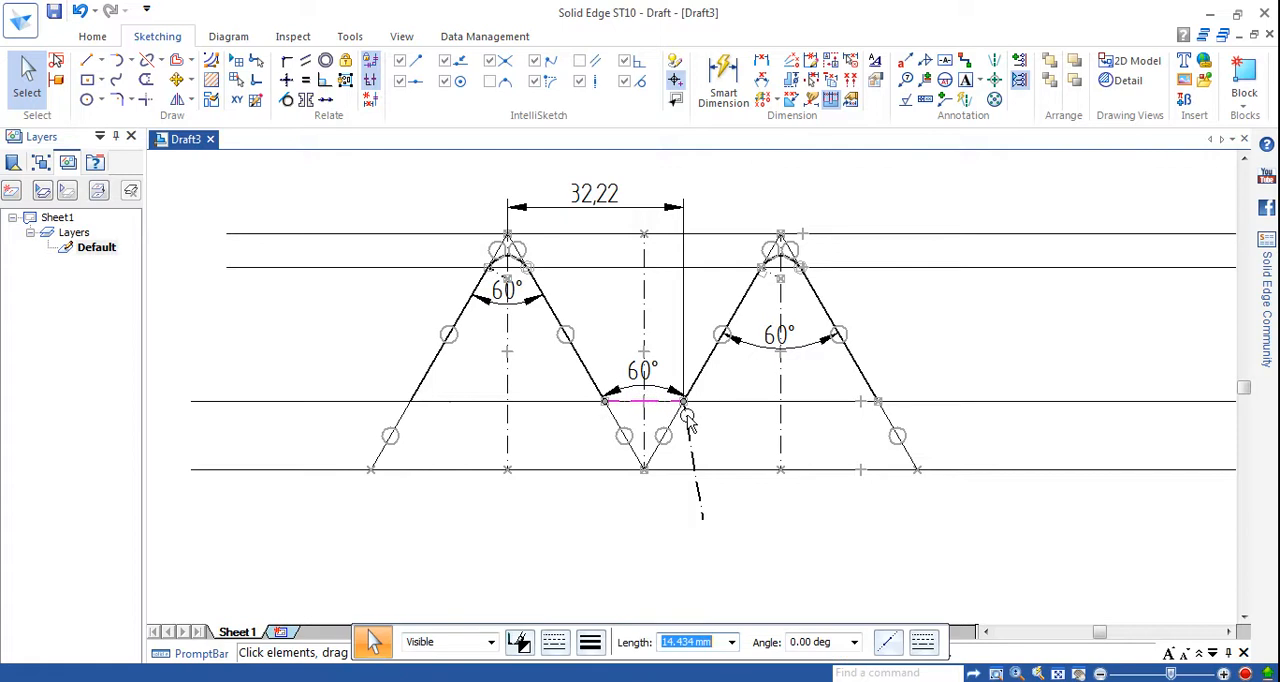
left_click(590, 643)
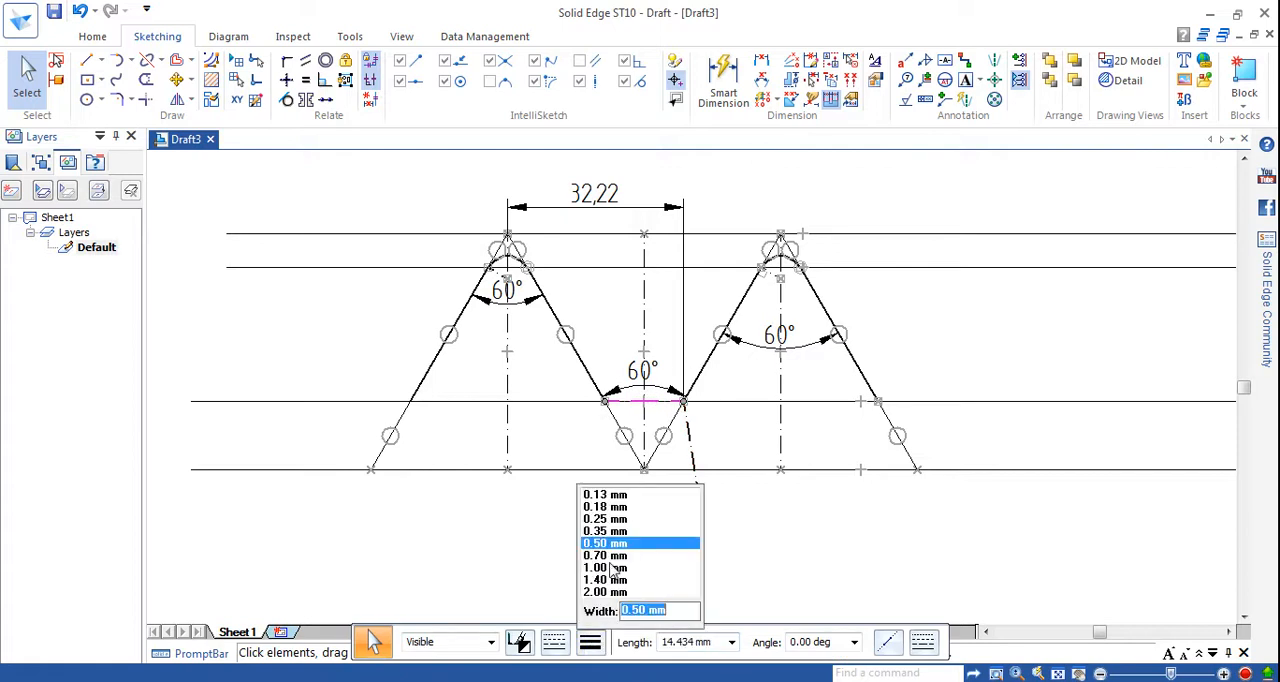
left_click(606, 553)
left_click(554, 642)
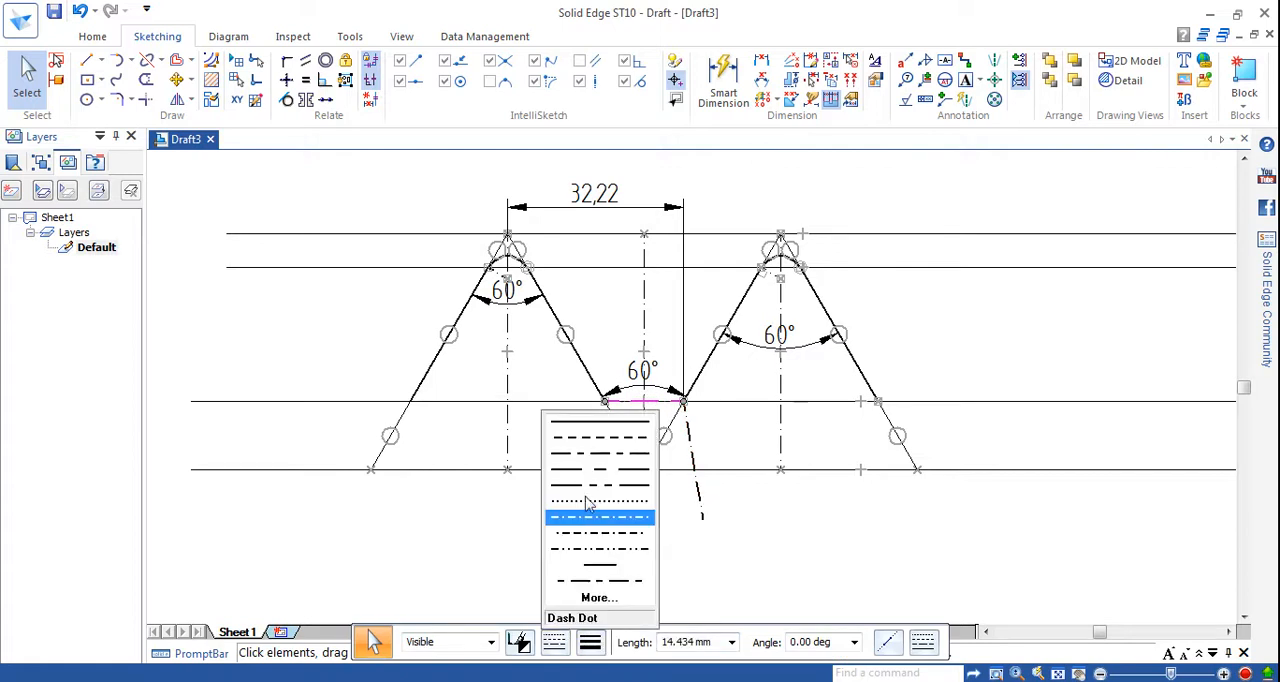
left_click(593, 443)
key("Escape")
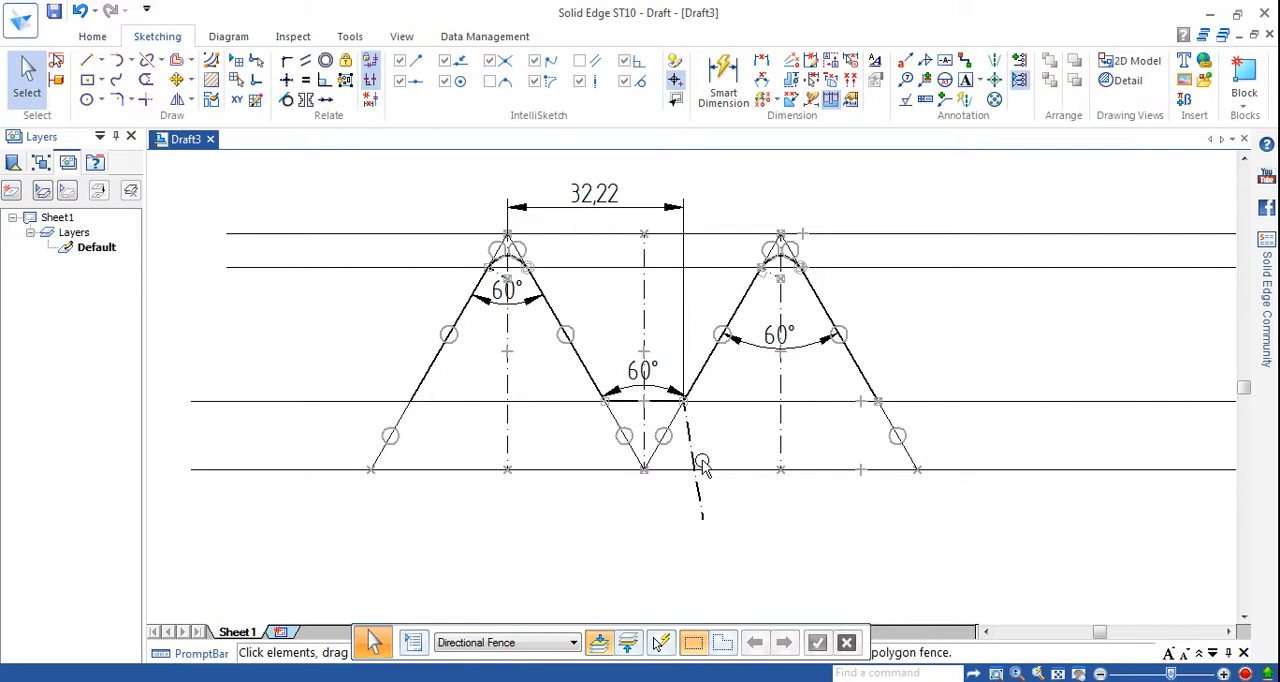
left_click(690, 458)
key("Delete")
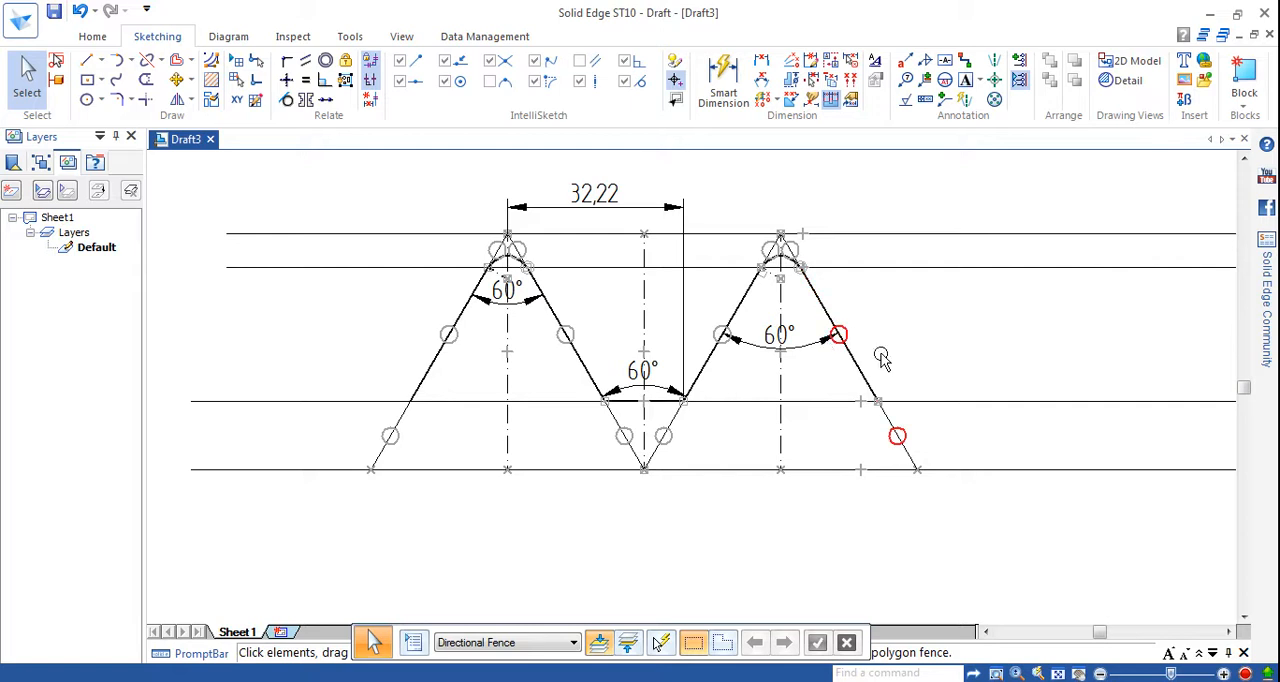
left_click(90, 60)
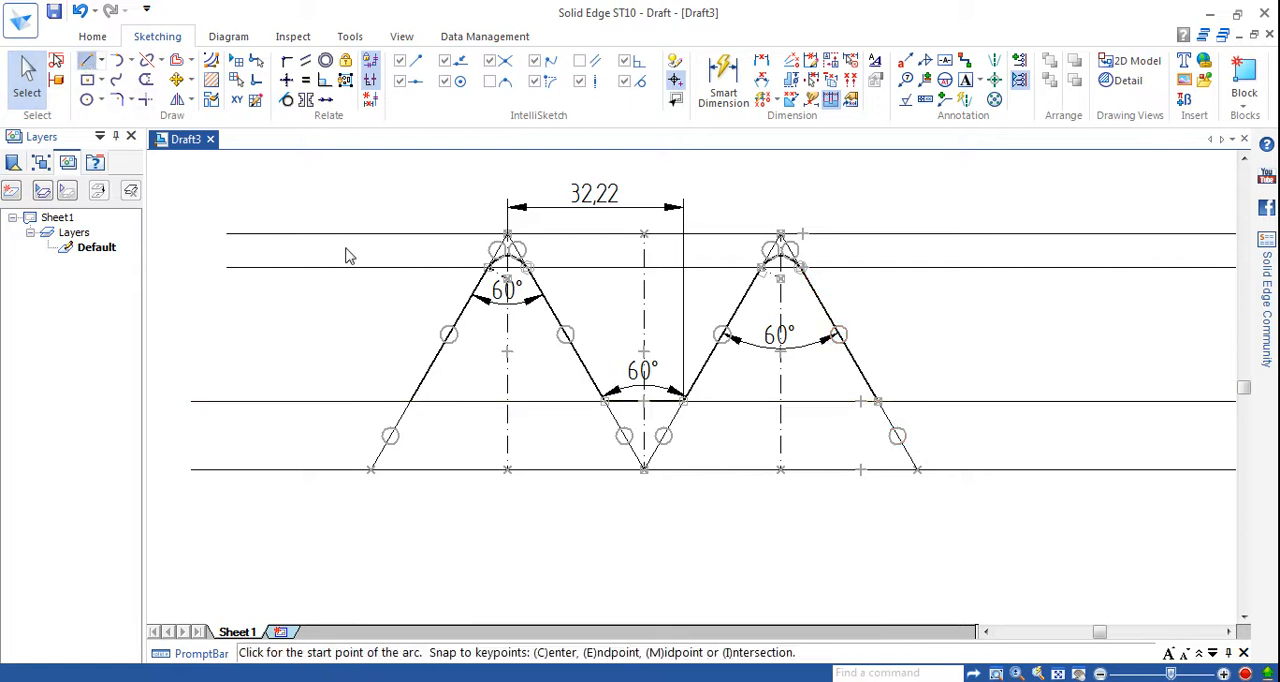
left_click(879, 400)
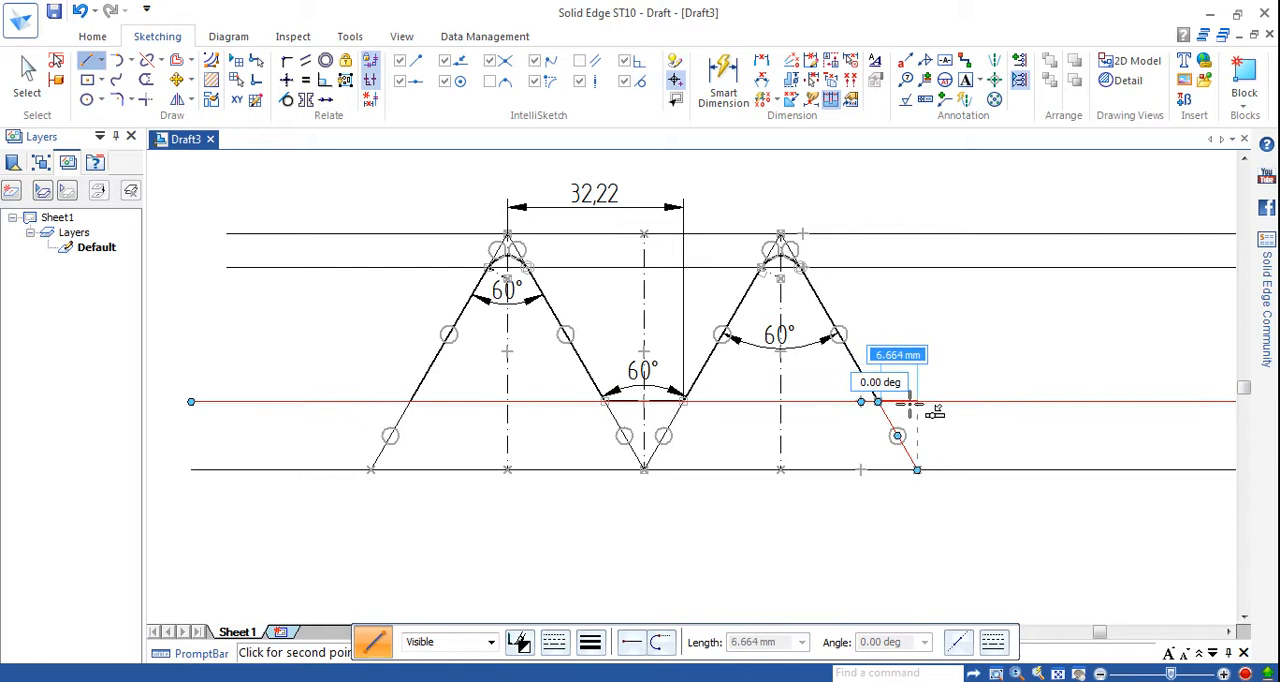
right_click(946, 354)
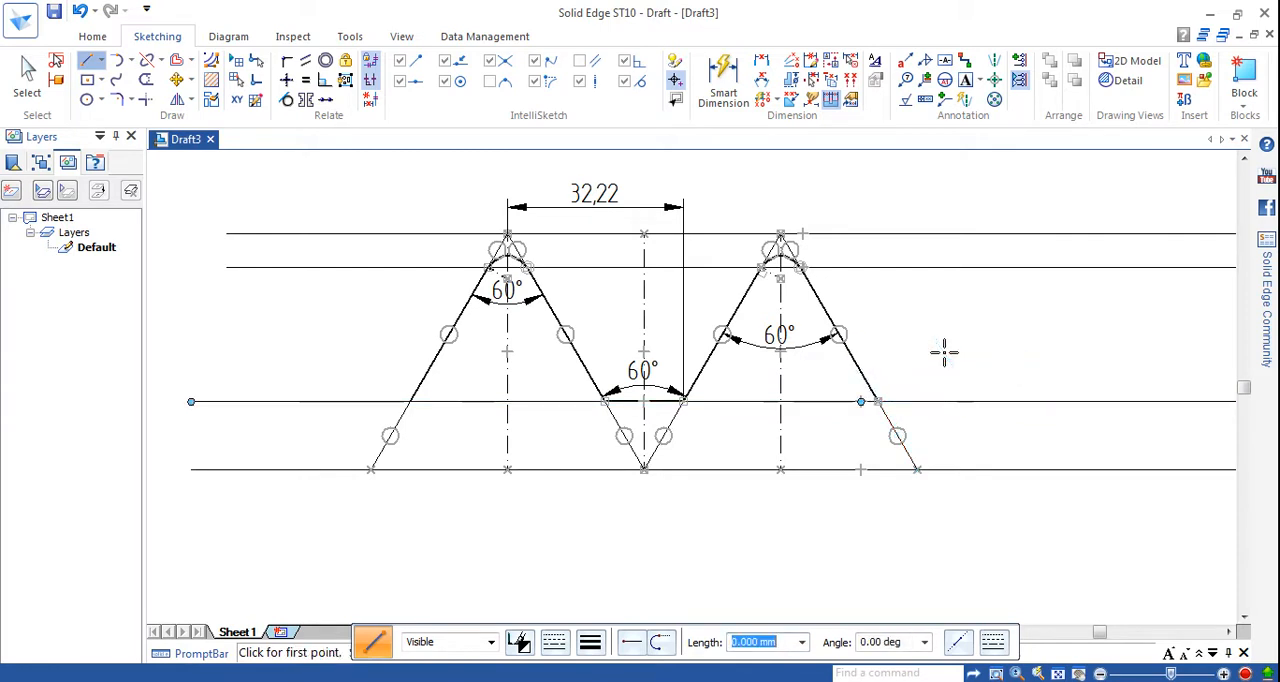
Draw a 0.13 mm wide line about 49 mm long from the foot of the second peak's right flank up to the topmost horizontal line.
left_click(87, 68)
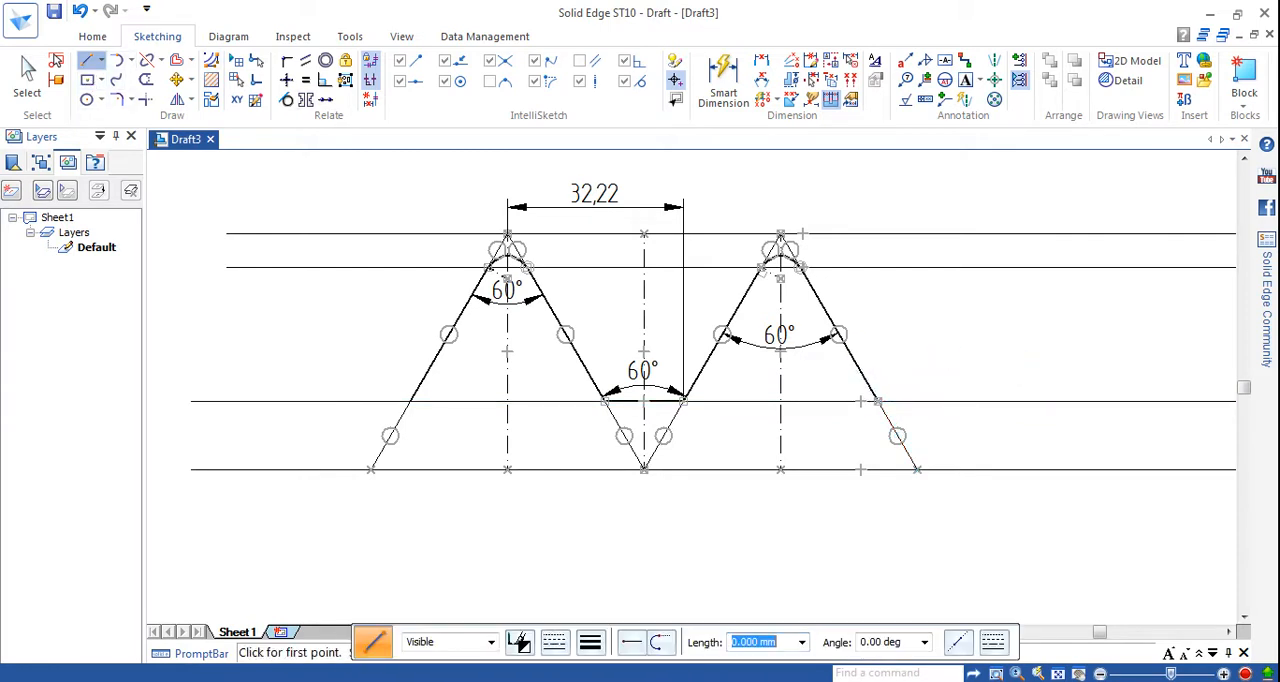
left_click(589, 643)
left_click(605, 494)
left_click(915, 469)
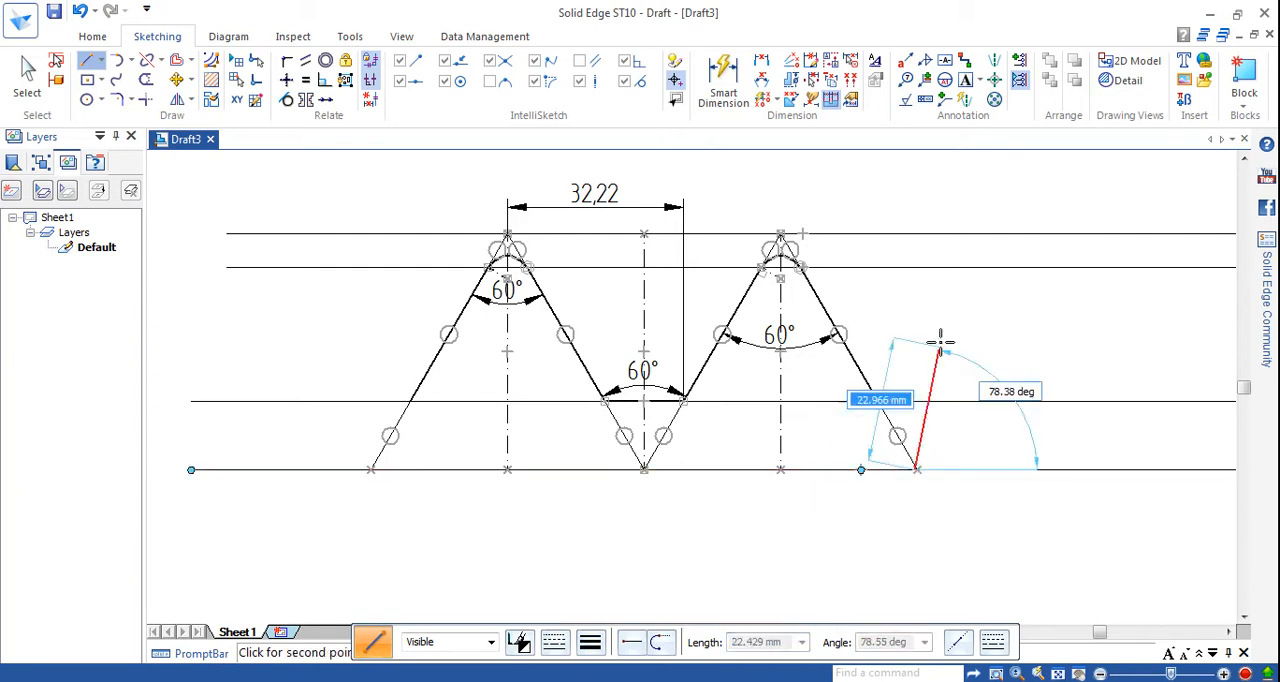
left_click(1040, 234)
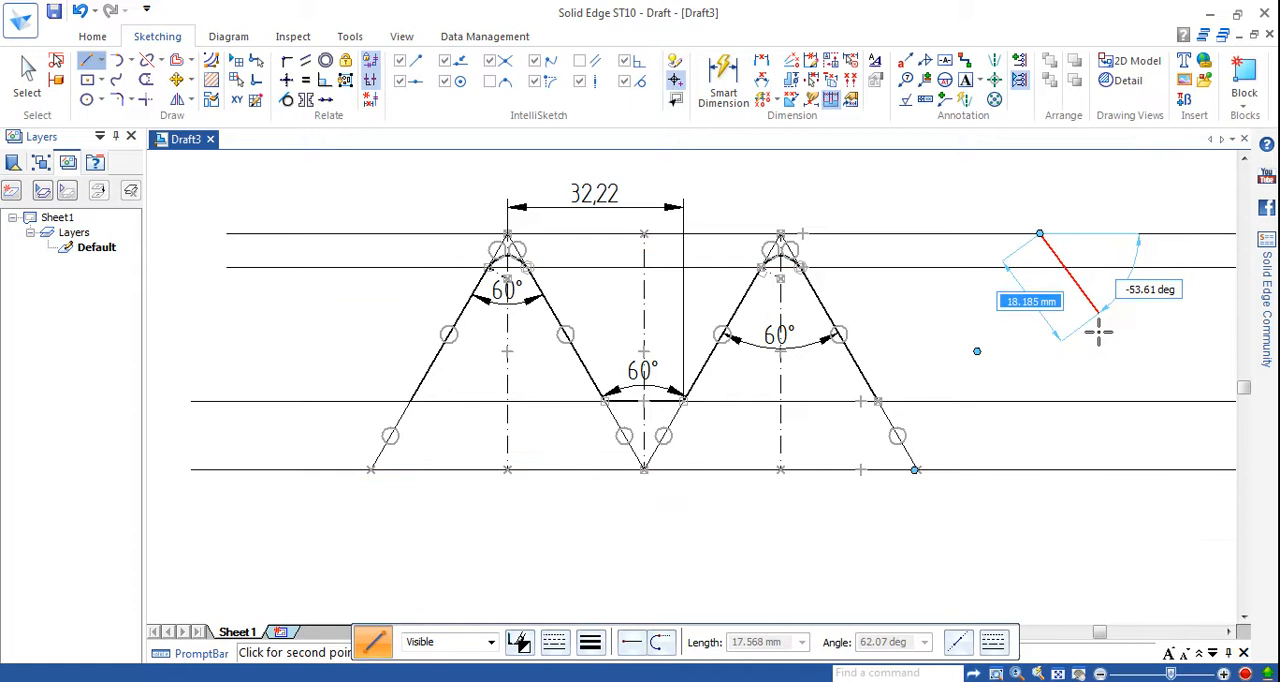
right_click(1080, 405)
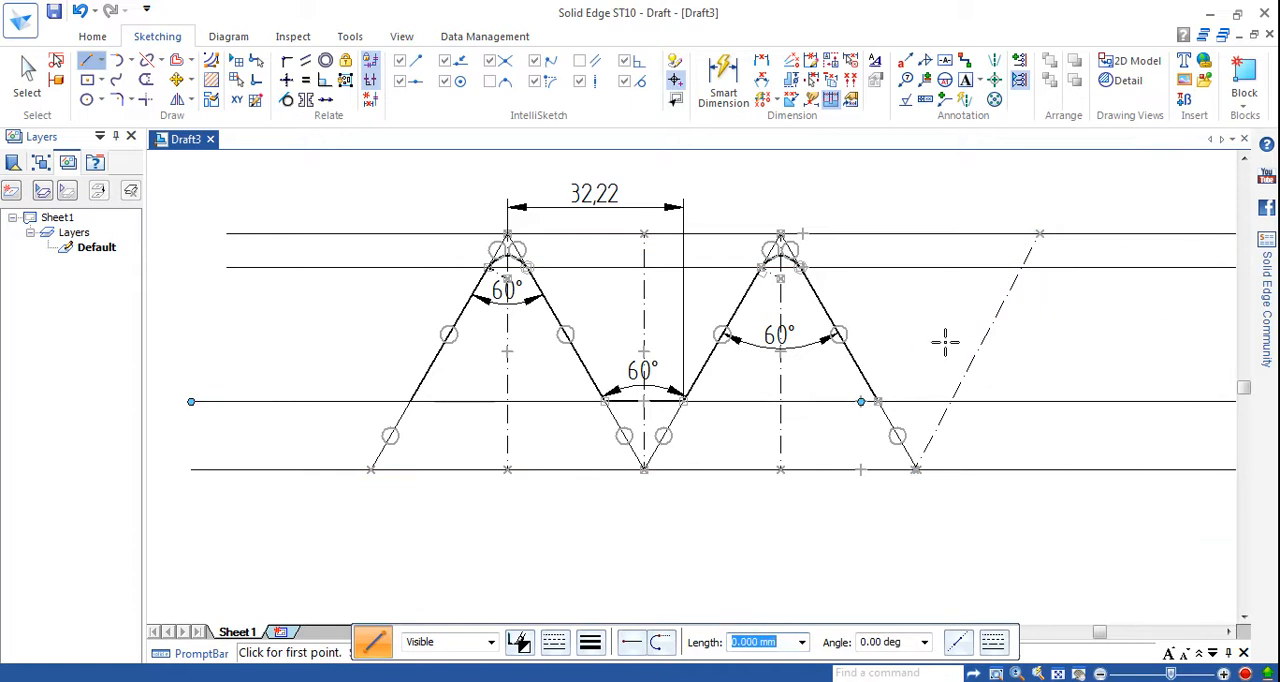
Change the new slanted line beyond the second peak to a continuous line type.
left_click(27, 72)
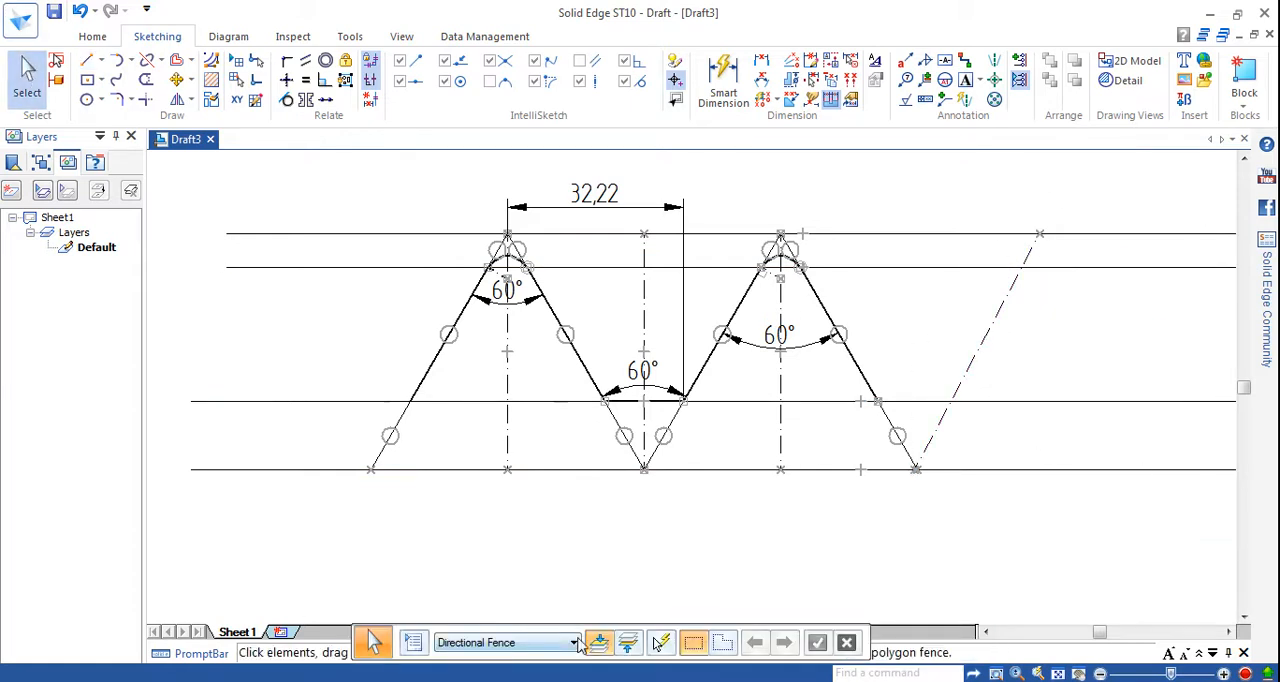
left_click(976, 375)
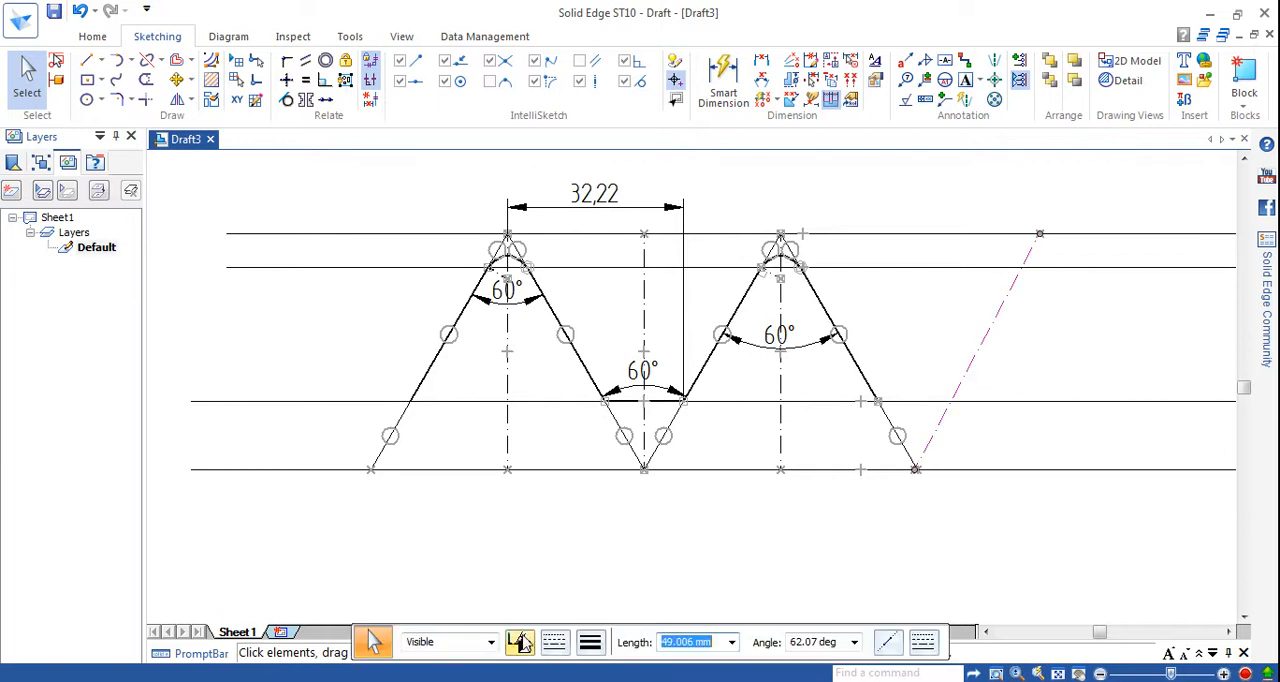
left_click(554, 641)
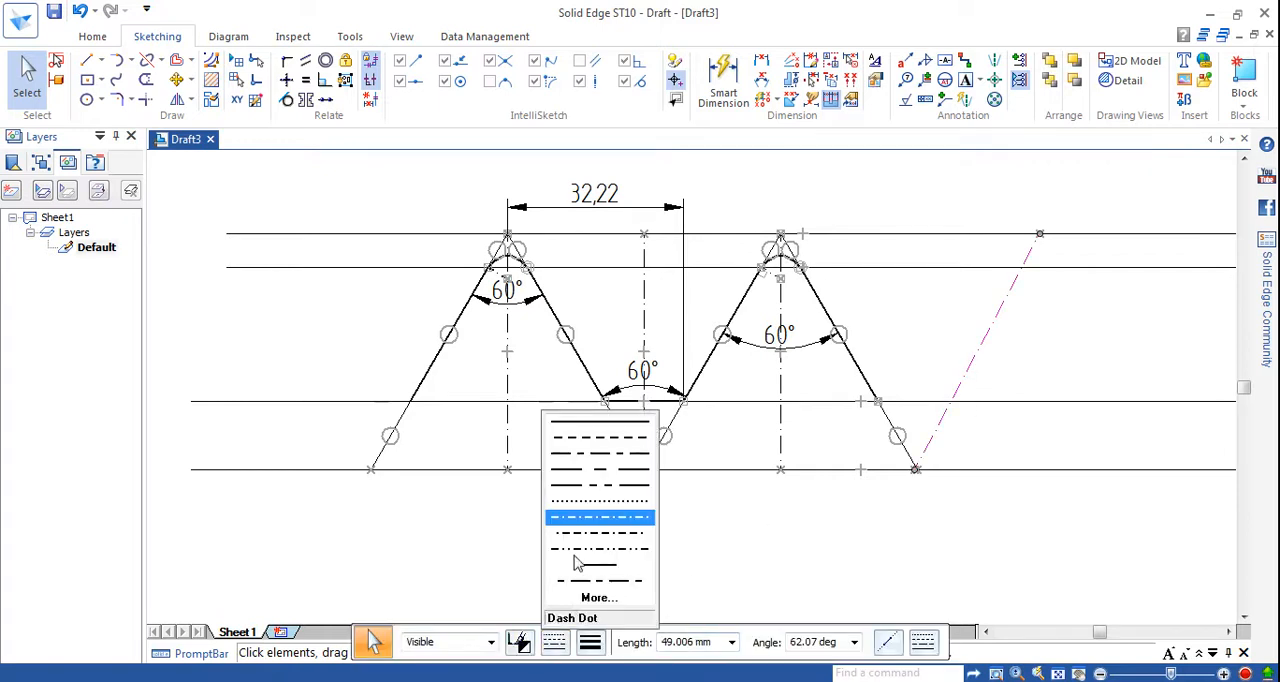
left_click(620, 428)
left_click(838, 572)
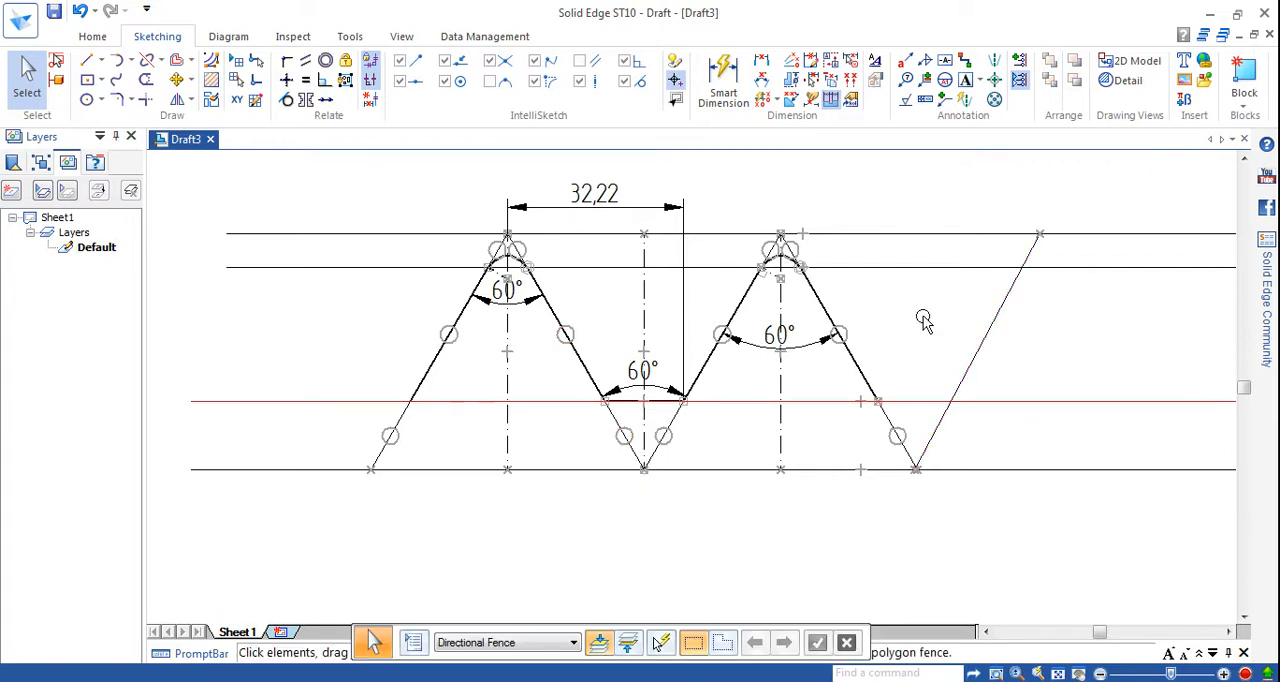
Dimension the angle between the second peak's right flank and the new slanted line, and set it to 60°.
left_click(770, 80)
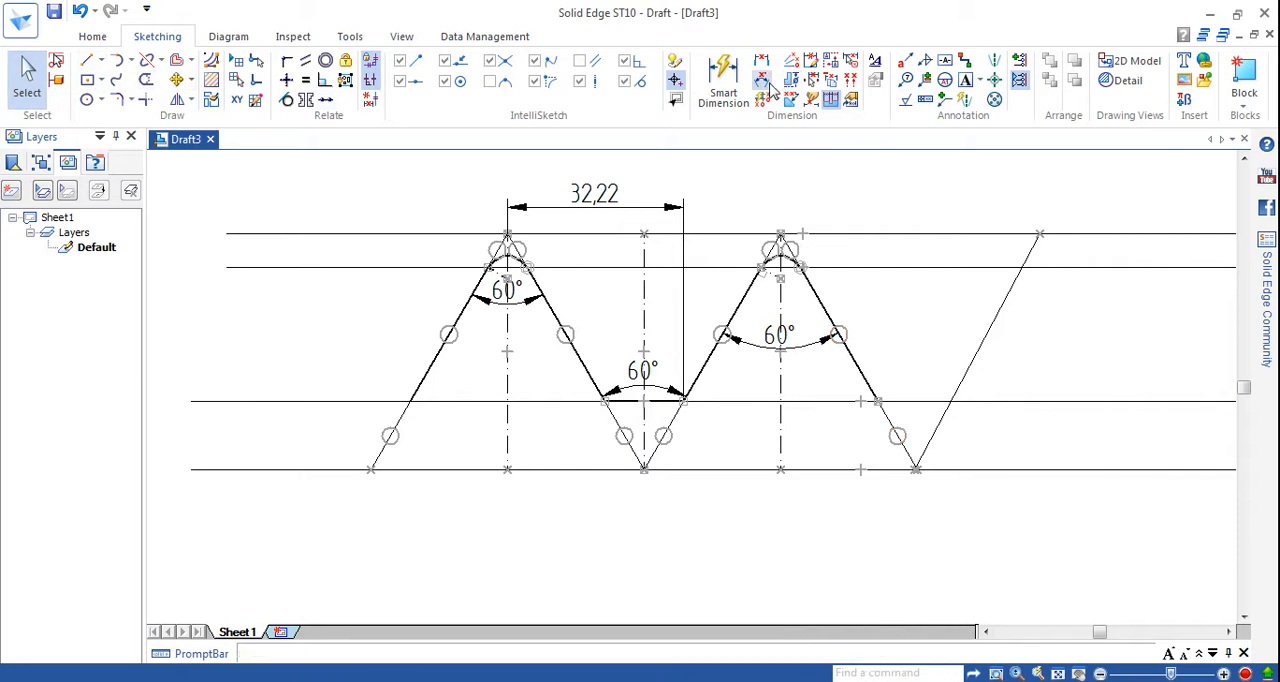
left_click(882, 415)
left_click(930, 402)
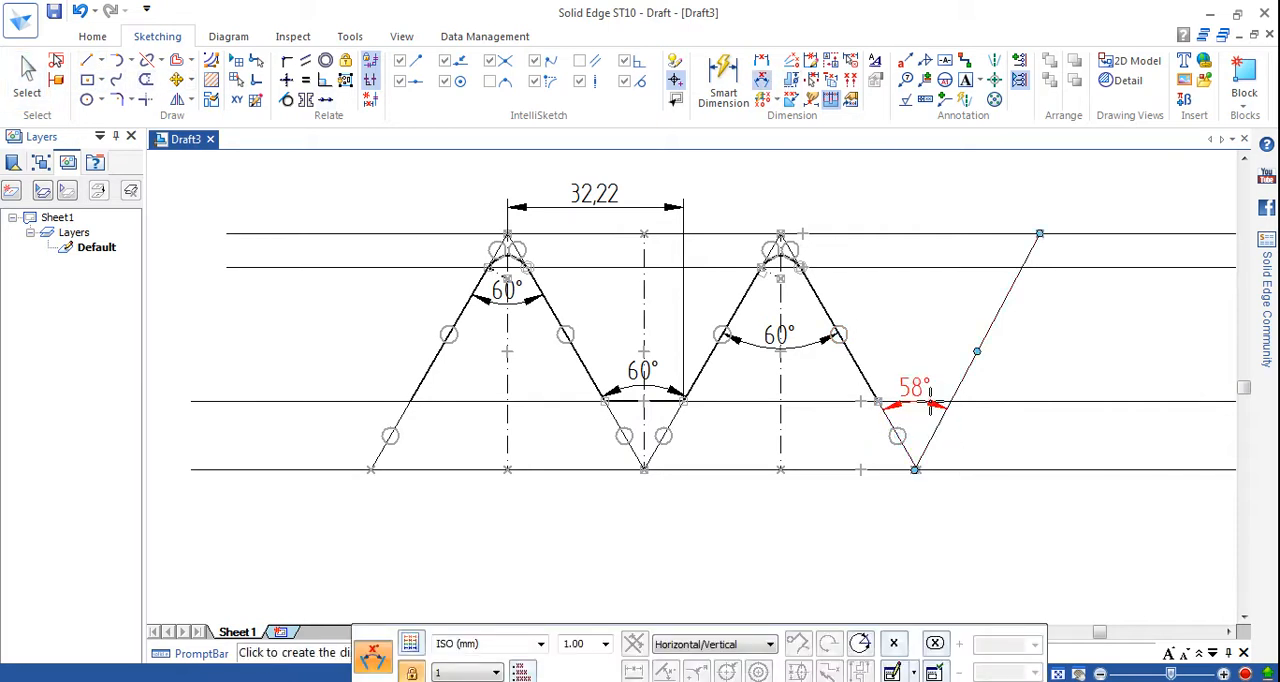
left_click(928, 397)
type("60")
key("Return")
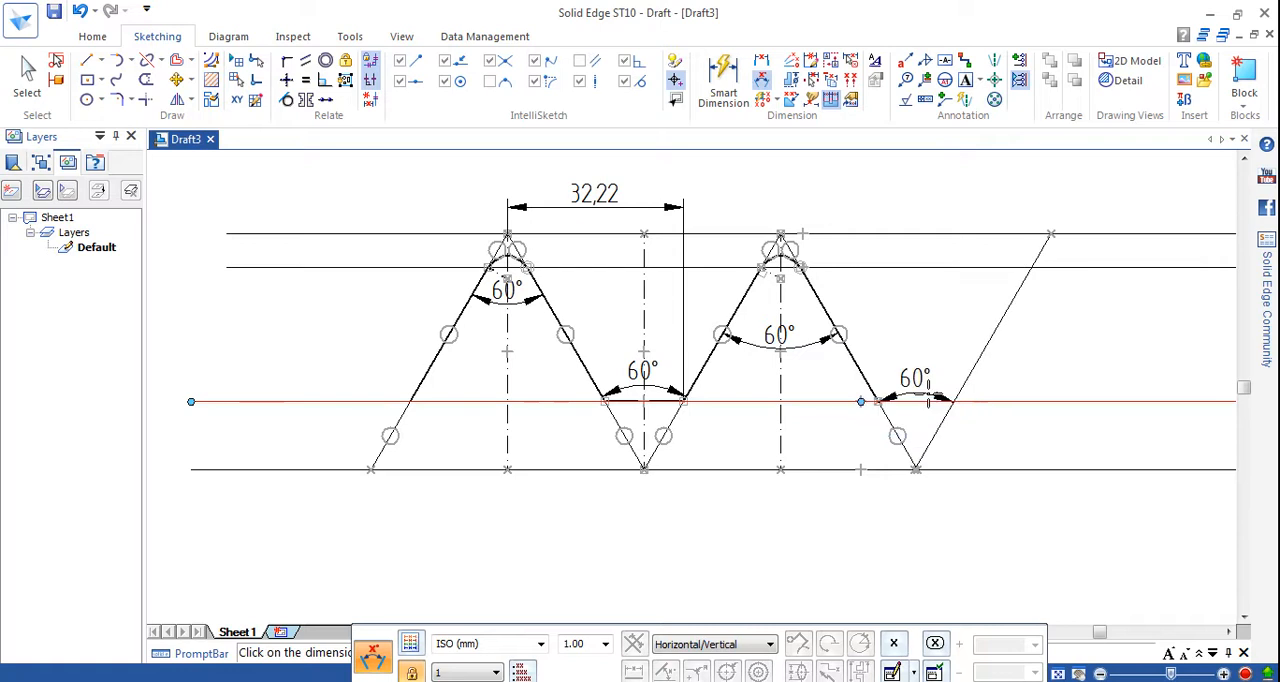
Draw a 0.13 mm wide dash-dot vertical centre line from the vertex of the second valley up to the topmost horizontal line.
left_click(88, 60)
left_click(555, 643)
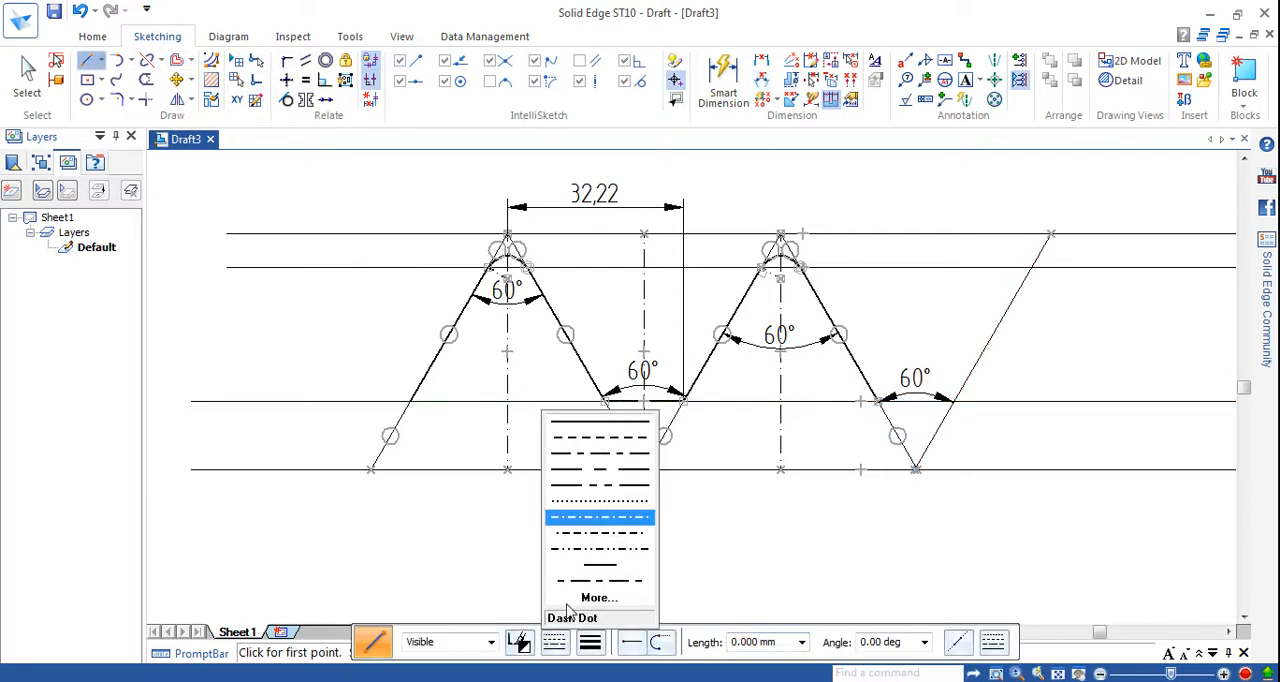
left_click(716, 537)
left_click(590, 642)
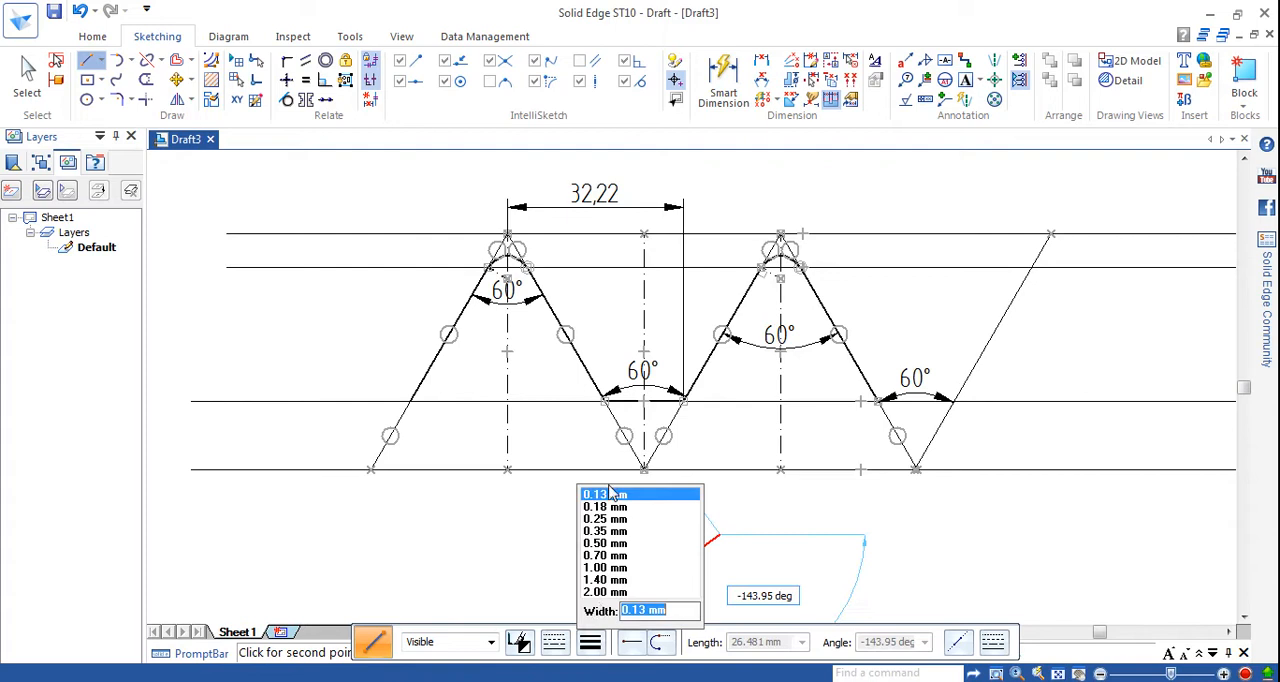
left_click(611, 498)
right_click(781, 515)
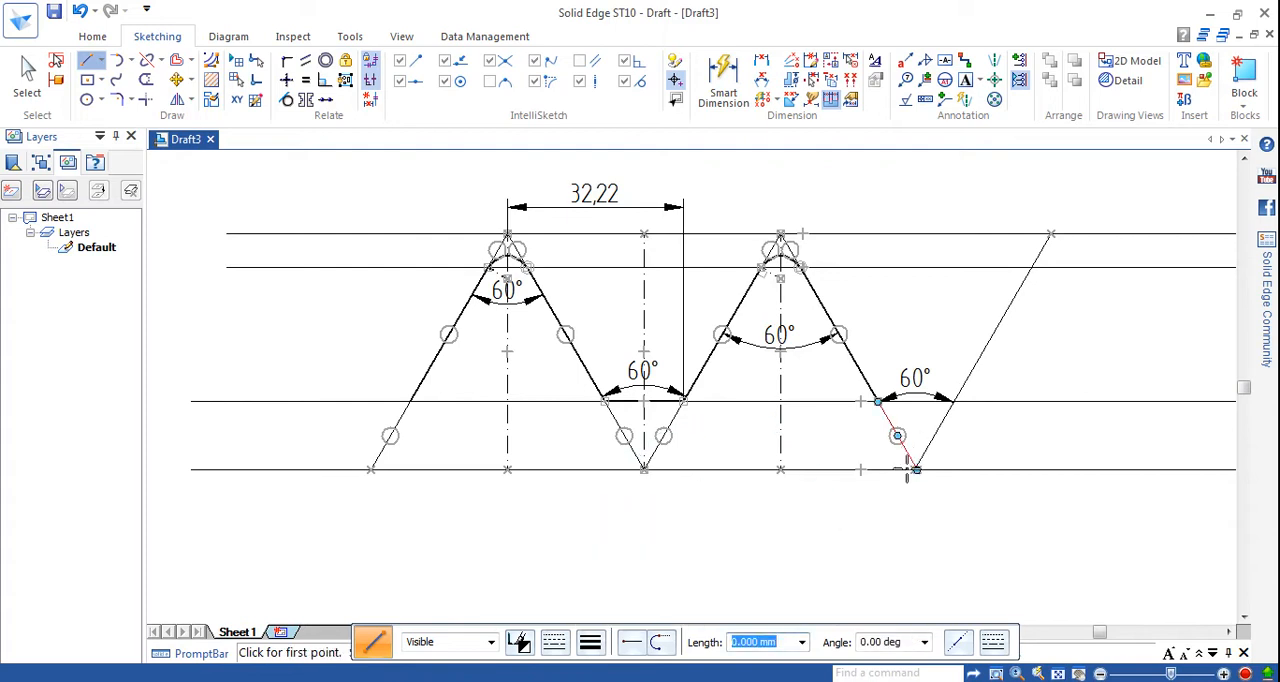
left_click(916, 470)
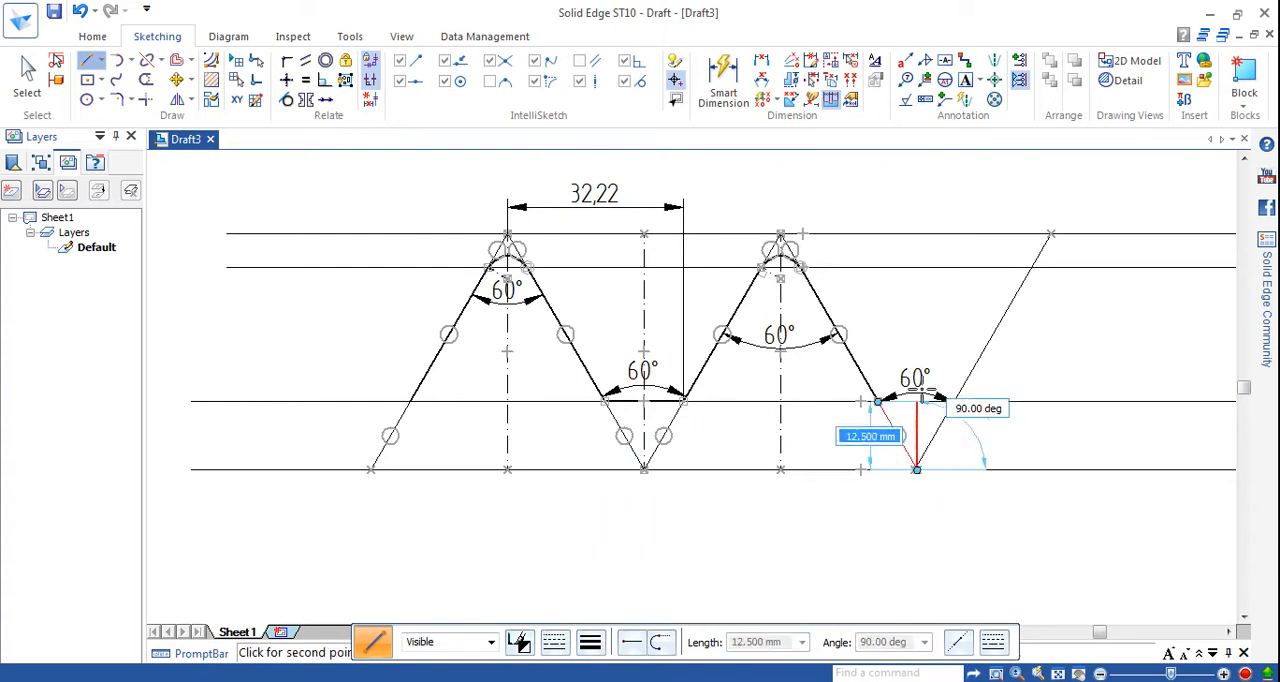
left_click(915, 234)
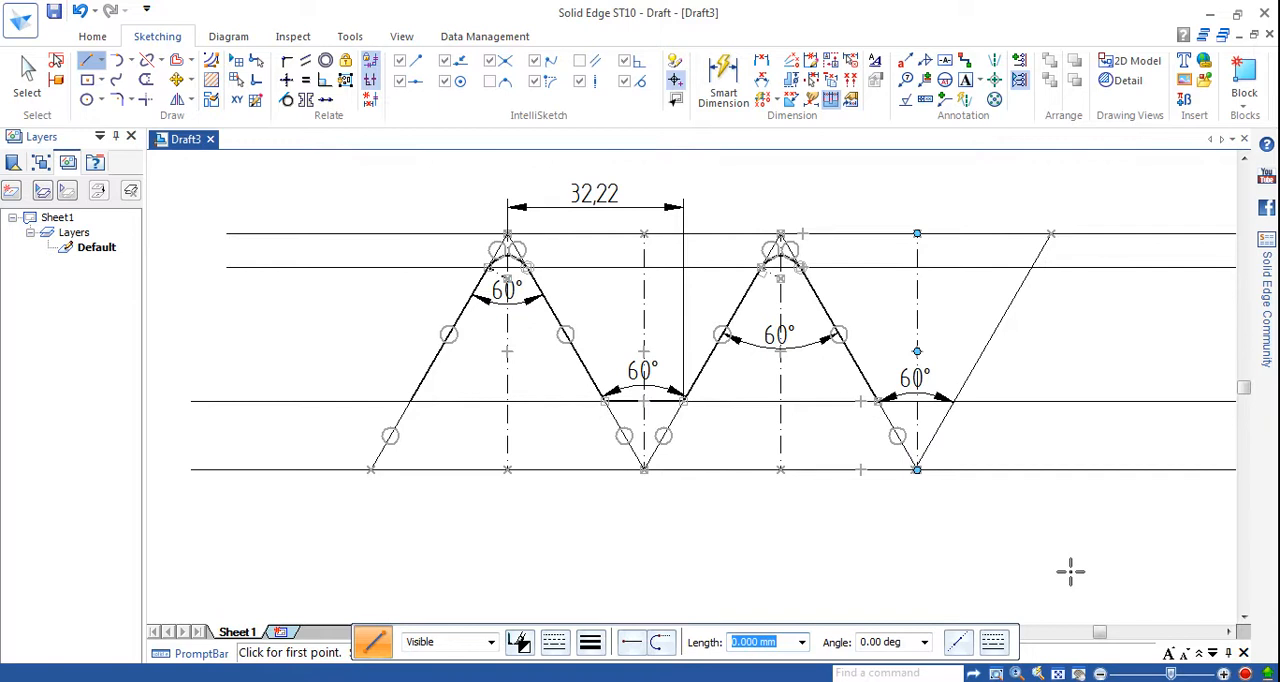
left_click(762, 80)
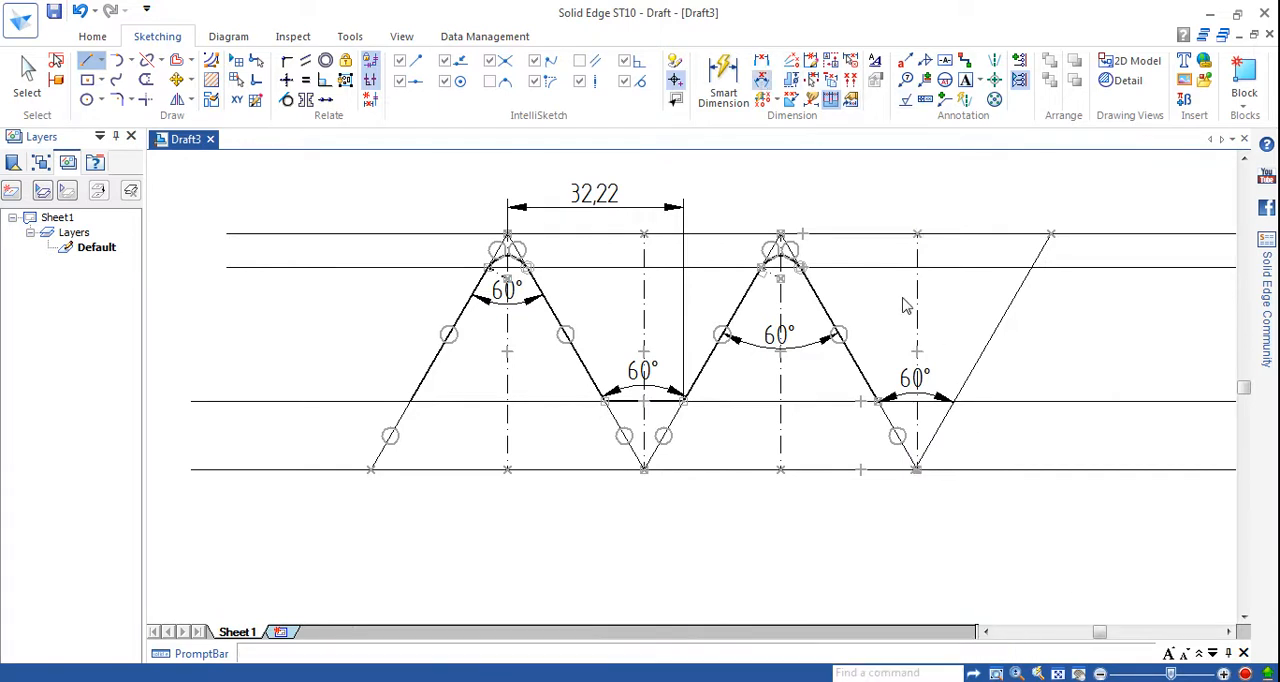
left_click(916, 314)
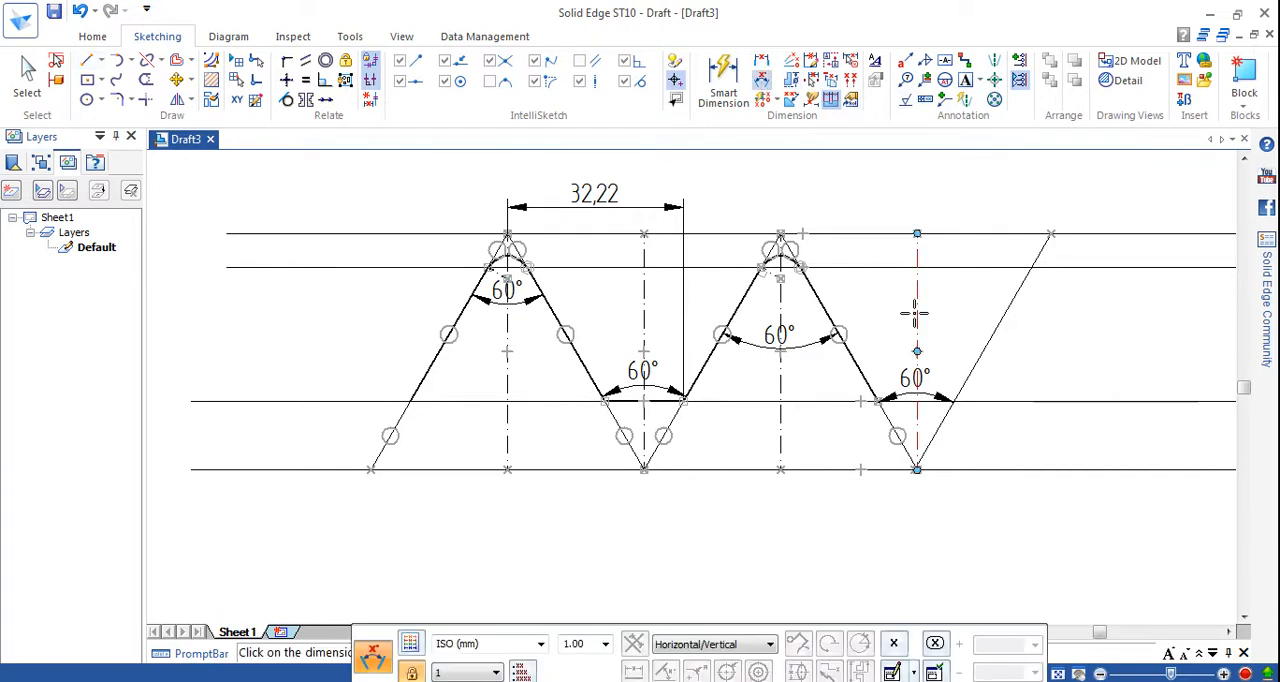
left_click(988, 340)
right_click(982, 336)
left_click(895, 432)
left_click(918, 346)
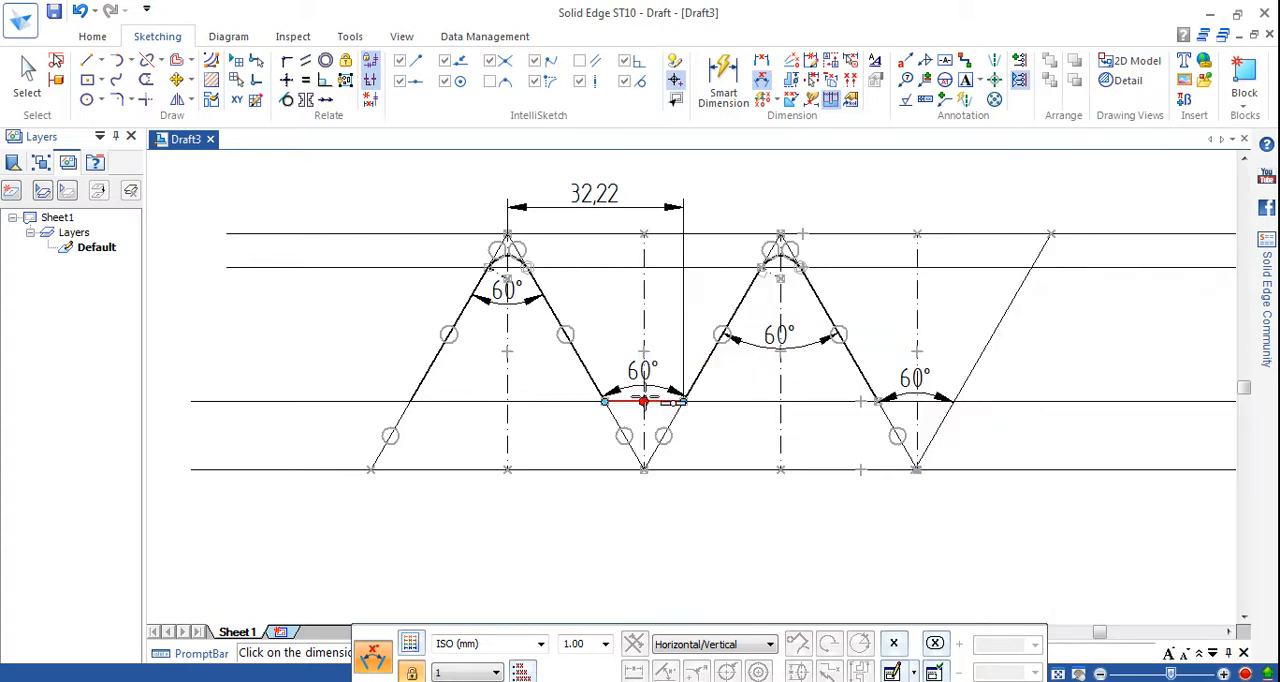
left_click(644, 430)
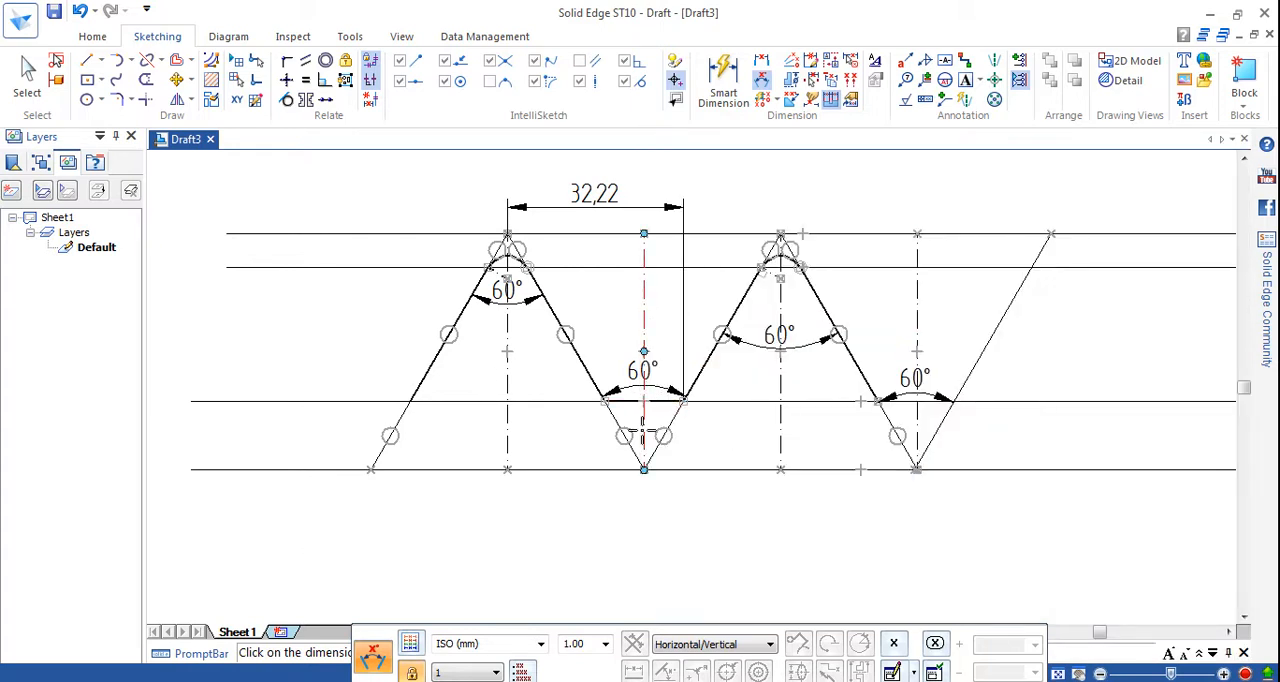
left_click(917, 395)
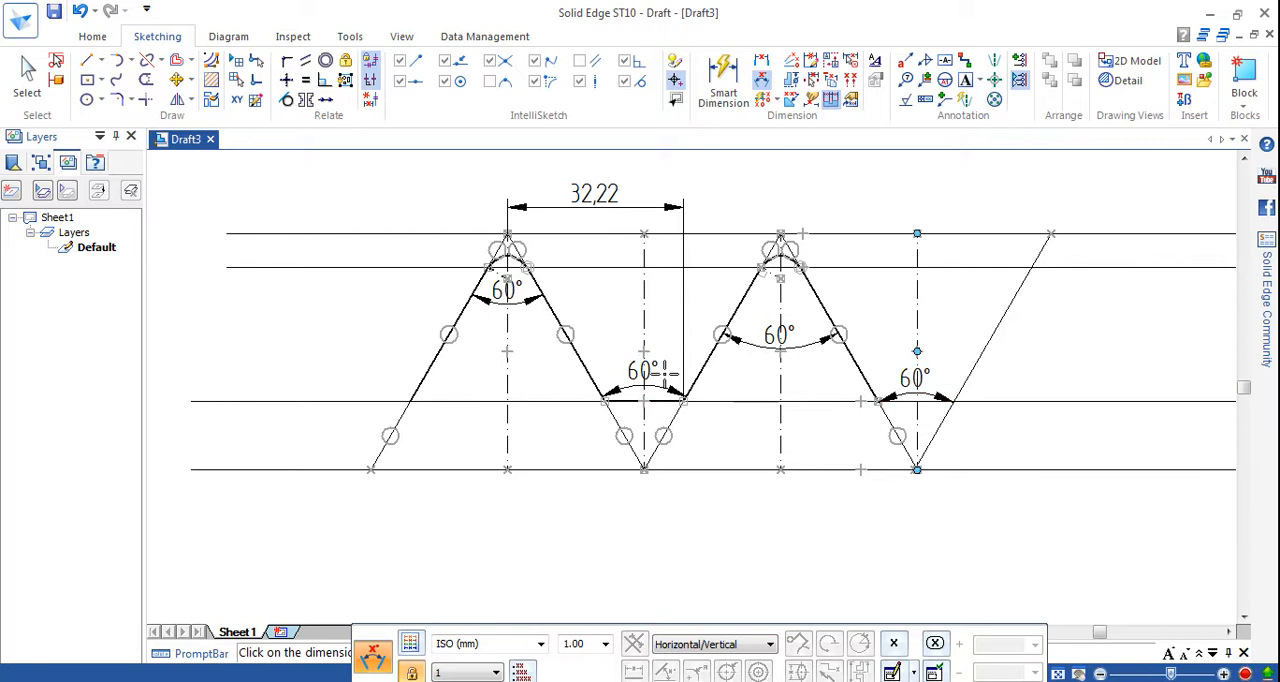
left_click(852, 401)
left_click(506, 342)
left_click(880, 404)
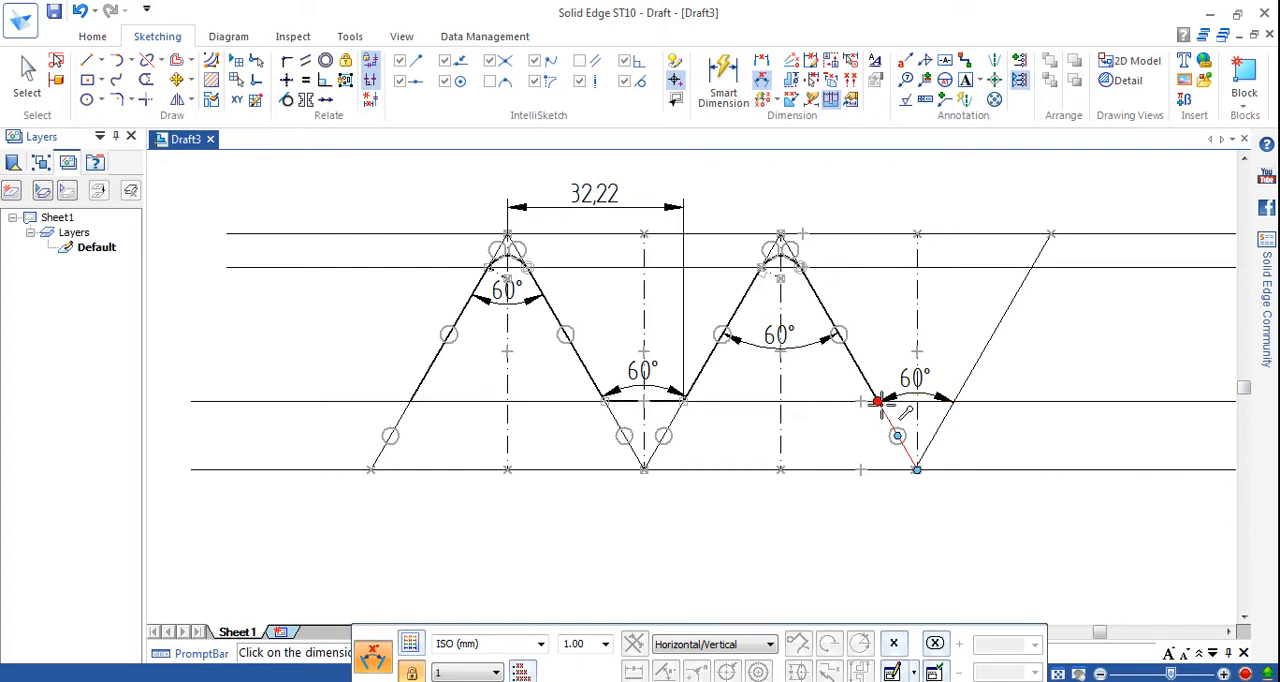
left_click(876, 402)
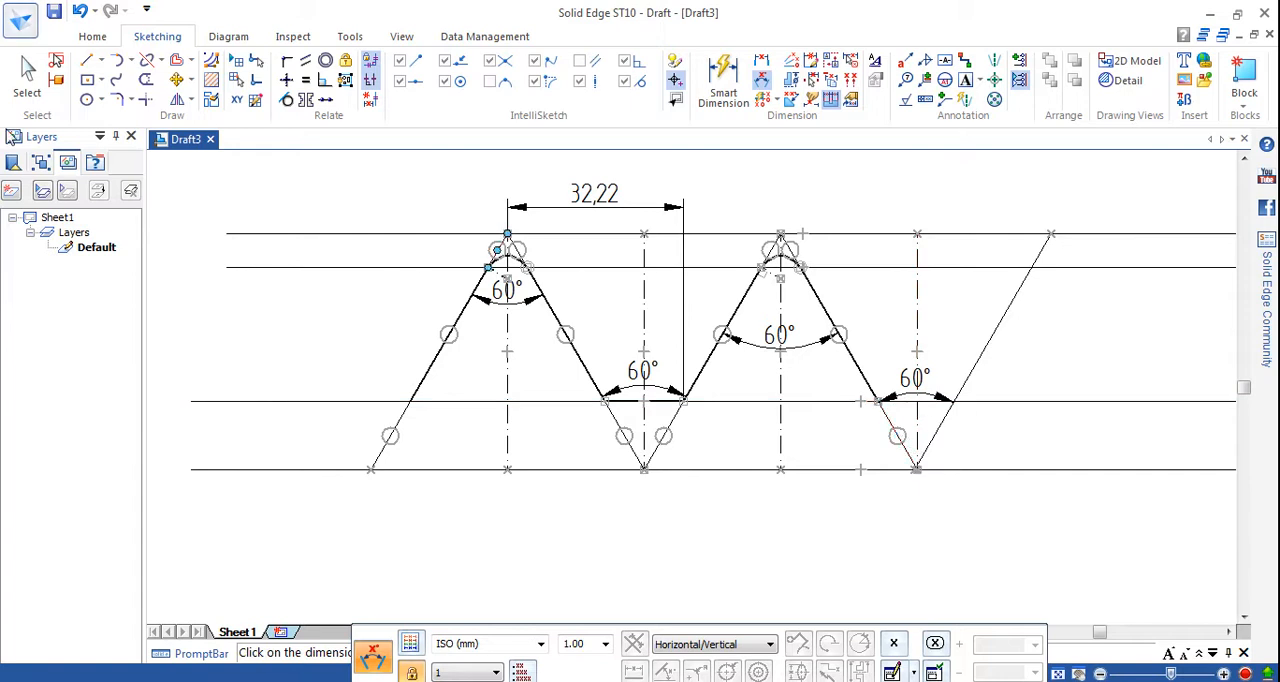
Draw a thick continuous horizontal root line about 7.2 mm long from the second peak's right flank to the second valley's centre line.
left_click(91, 60)
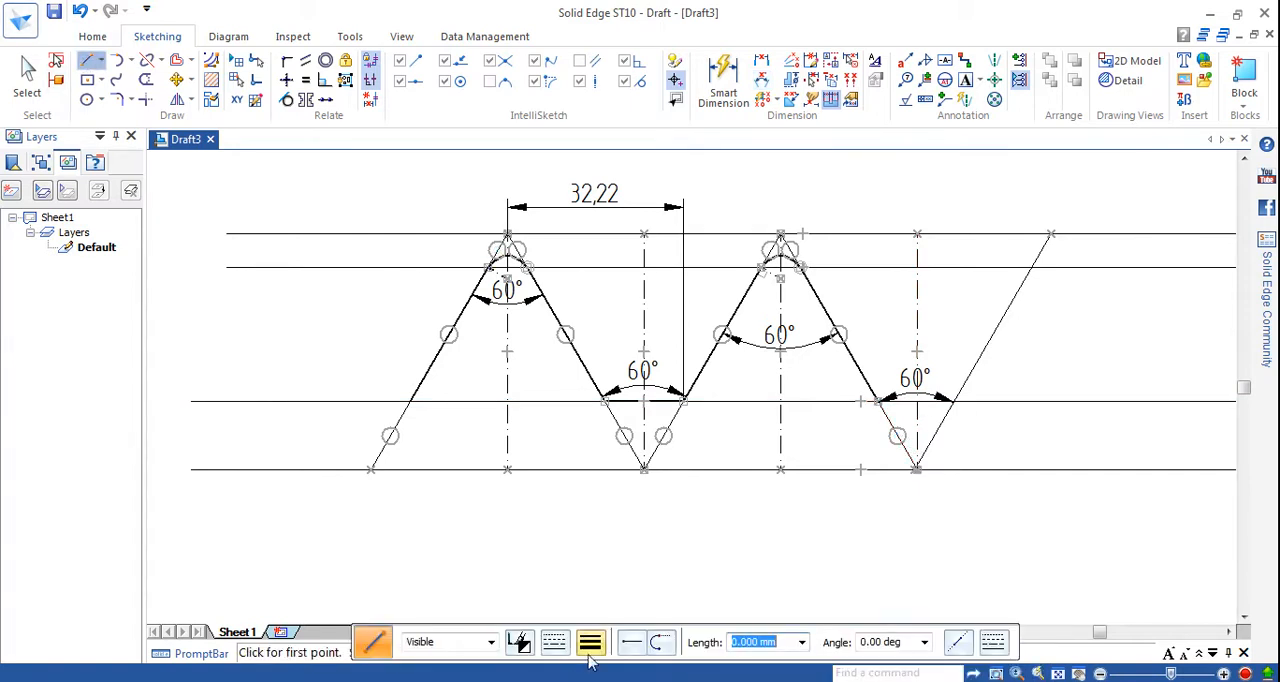
left_click(590, 642)
left_click(600, 543)
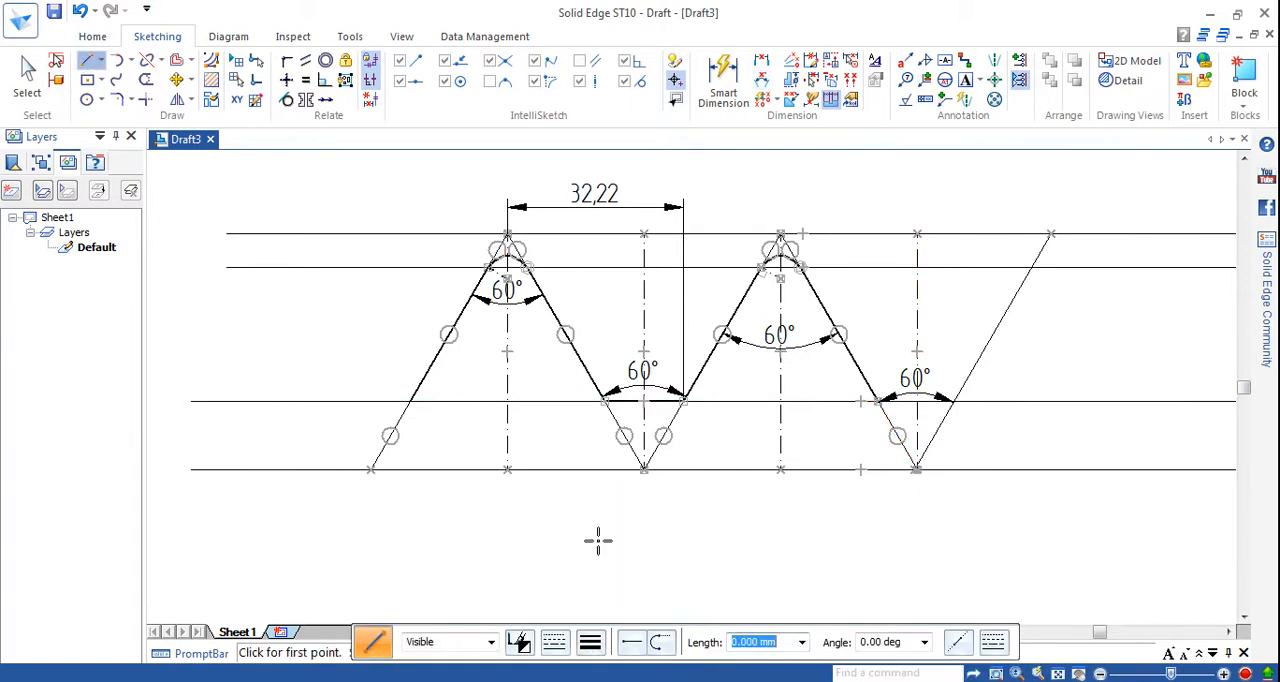
left_click(556, 642)
left_click(600, 420)
left_click(877, 402)
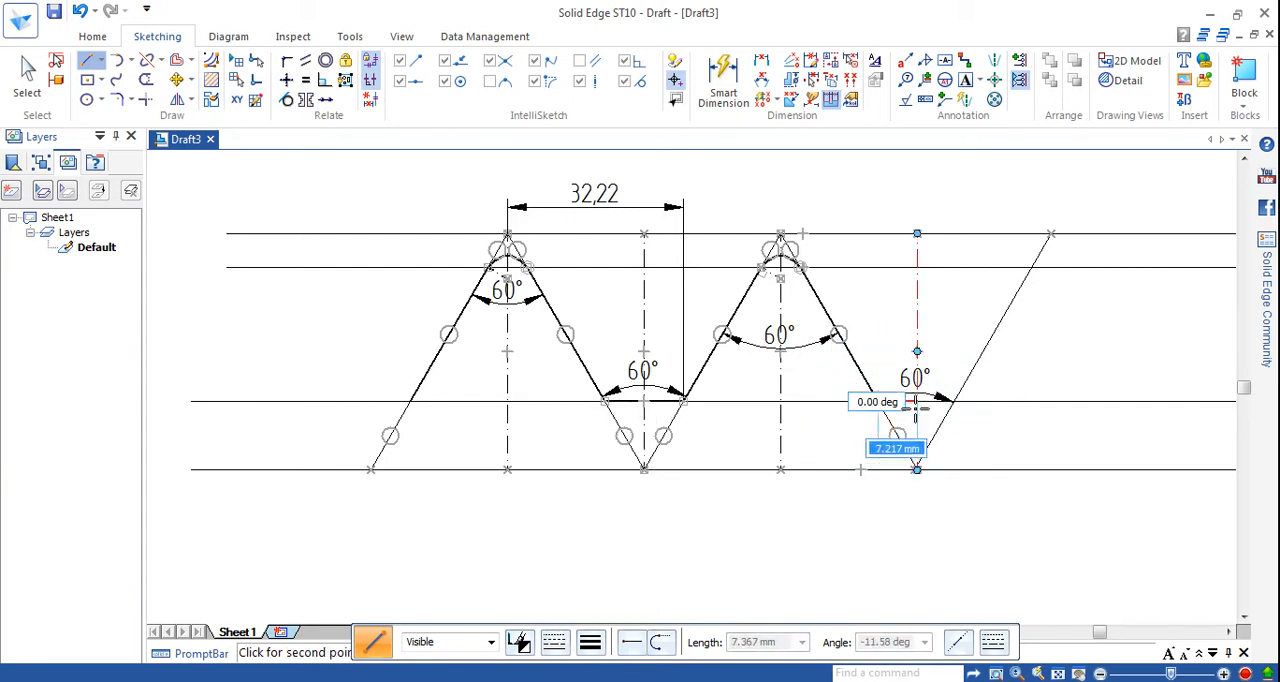
left_click(917, 402)
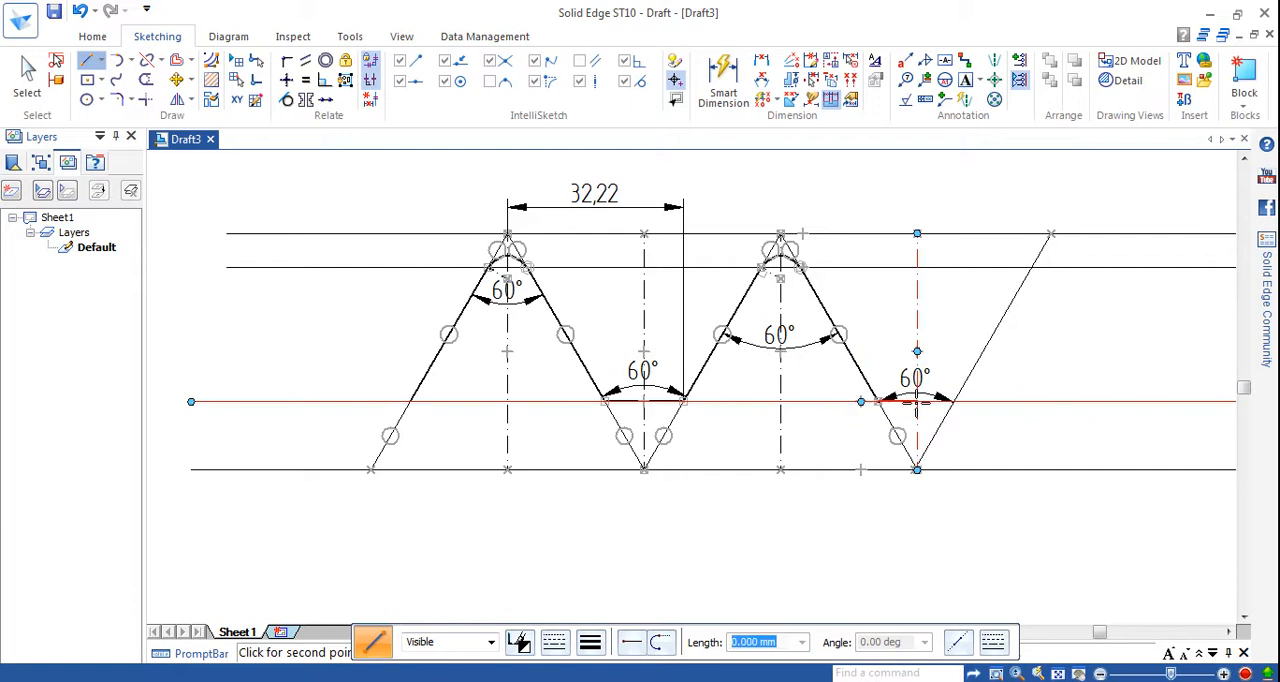
key("Escape")
Delete the slanted line beyond the second peak together with its 60° angle dimension.
left_click(24, 80)
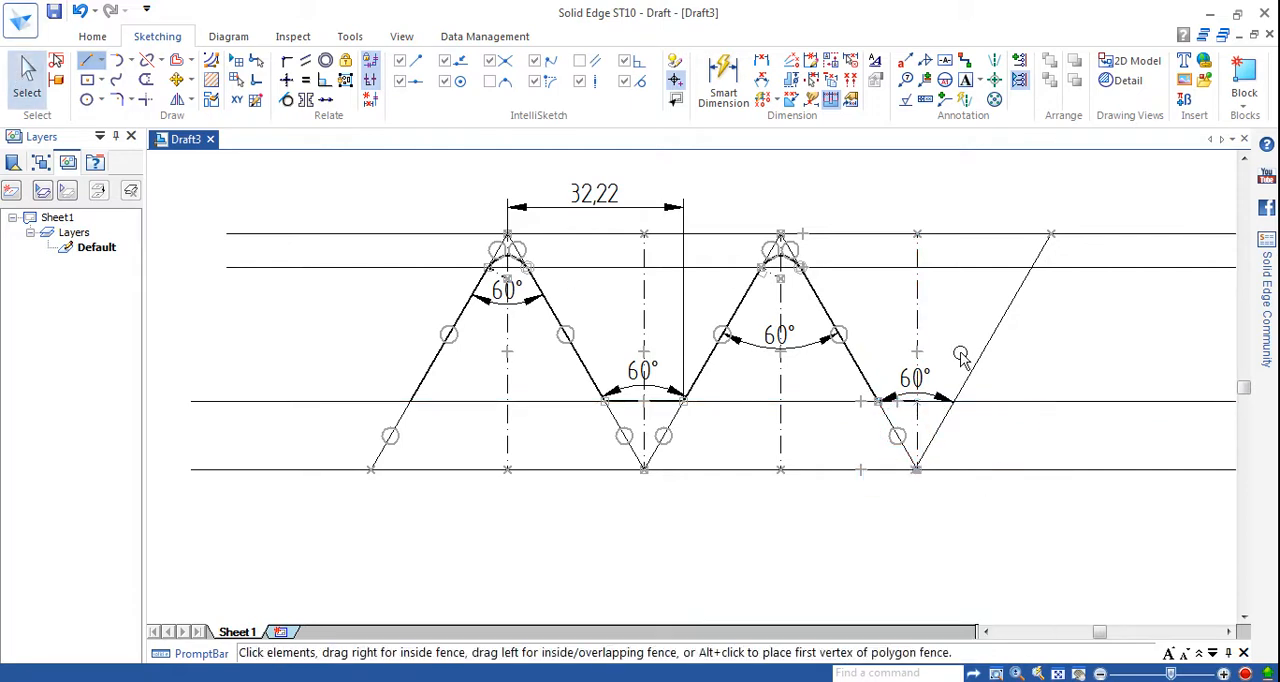
left_click(989, 338)
key("Delete")
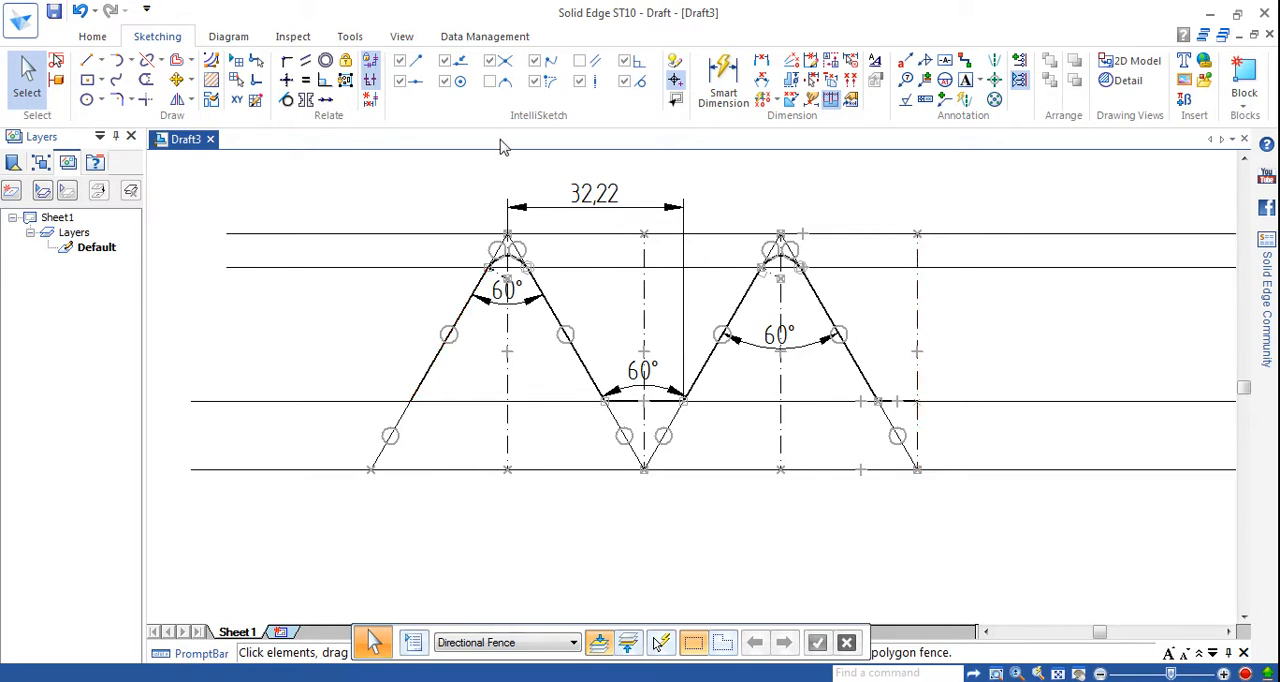
left_click(177, 99)
left_click(427, 368)
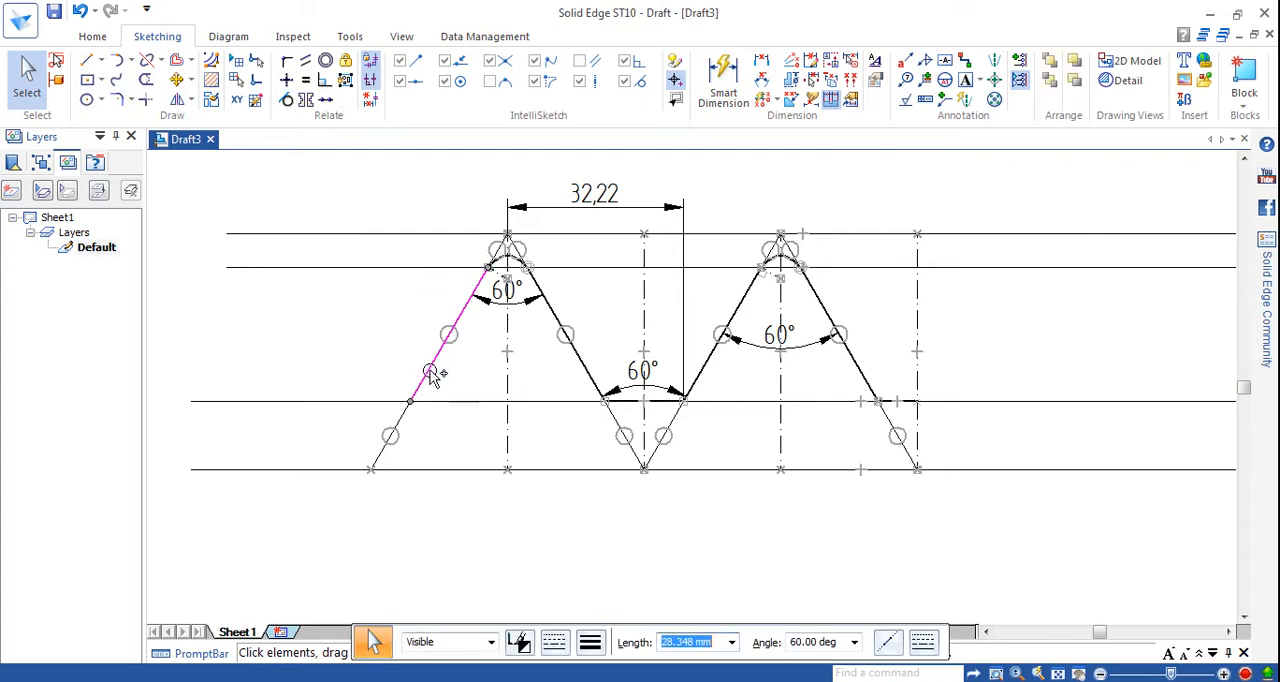
left_click(549, 312)
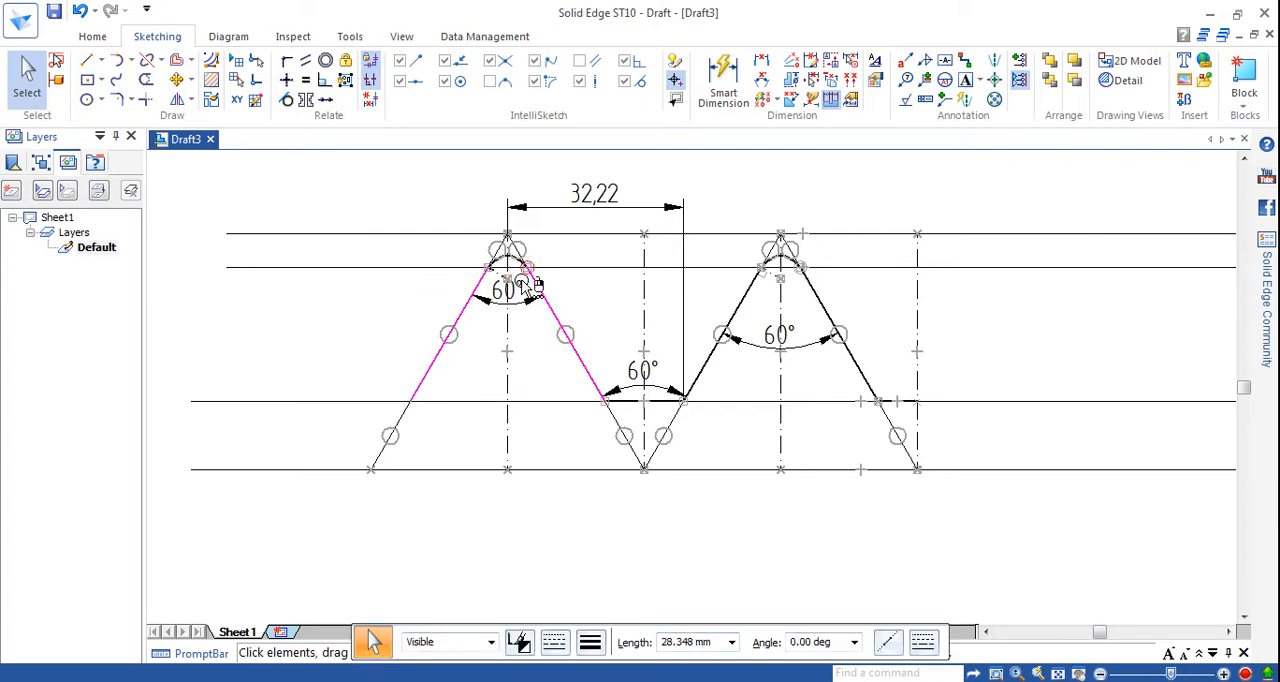
key("Escape")
Select the whole thread profile with its centre lines and dimensions, leaving out the four long horizontal lines.
key("ctrl+a")
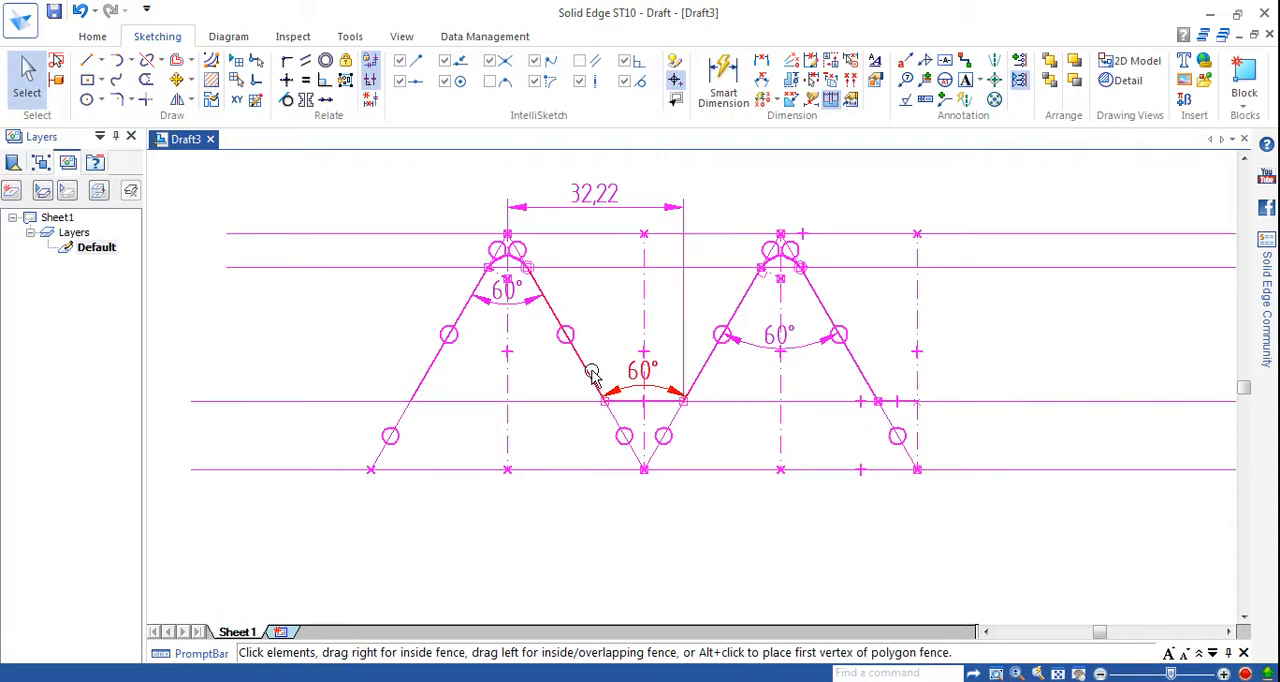
left_click(568, 235, "ctrl")
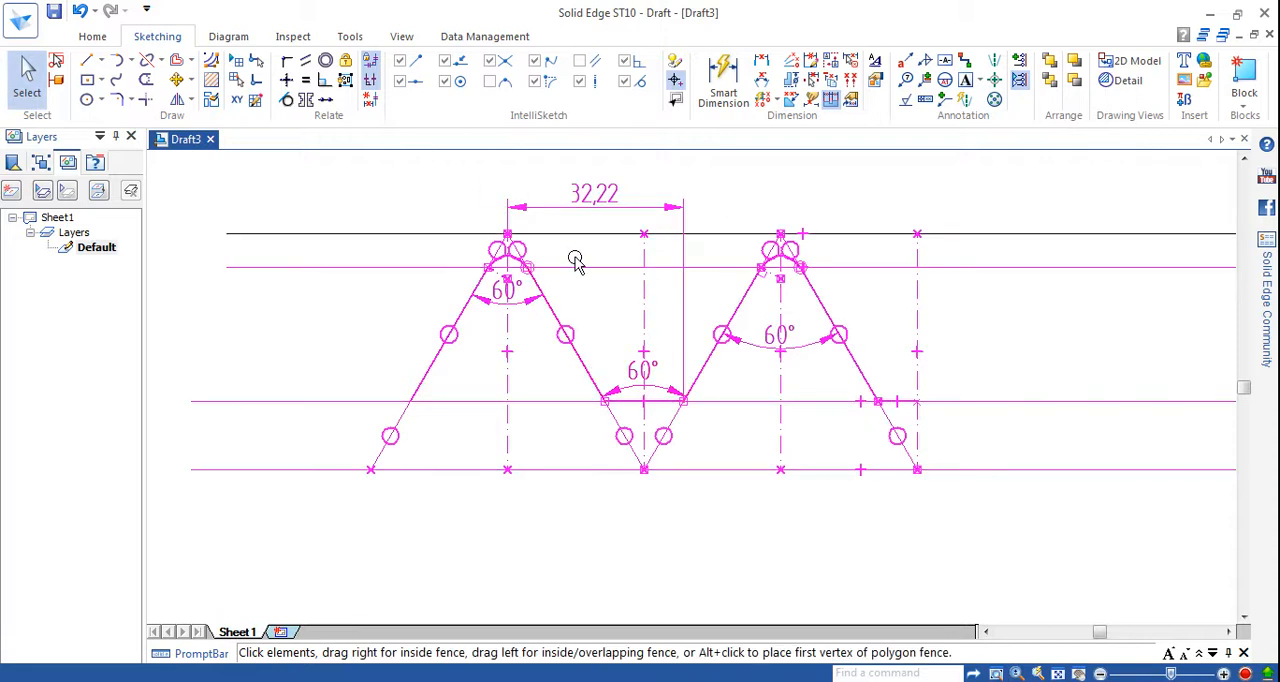
left_click(575, 267, "ctrl")
left_click(570, 401, "ctrl")
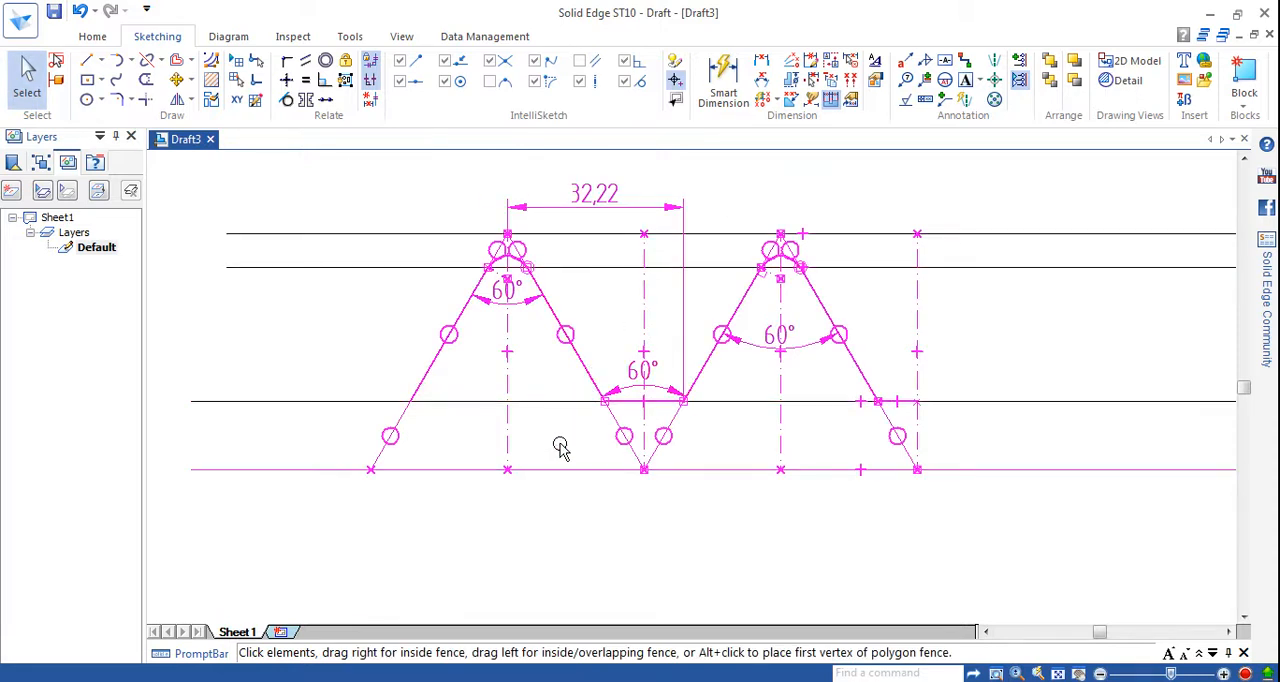
left_click(558, 468, "ctrl")
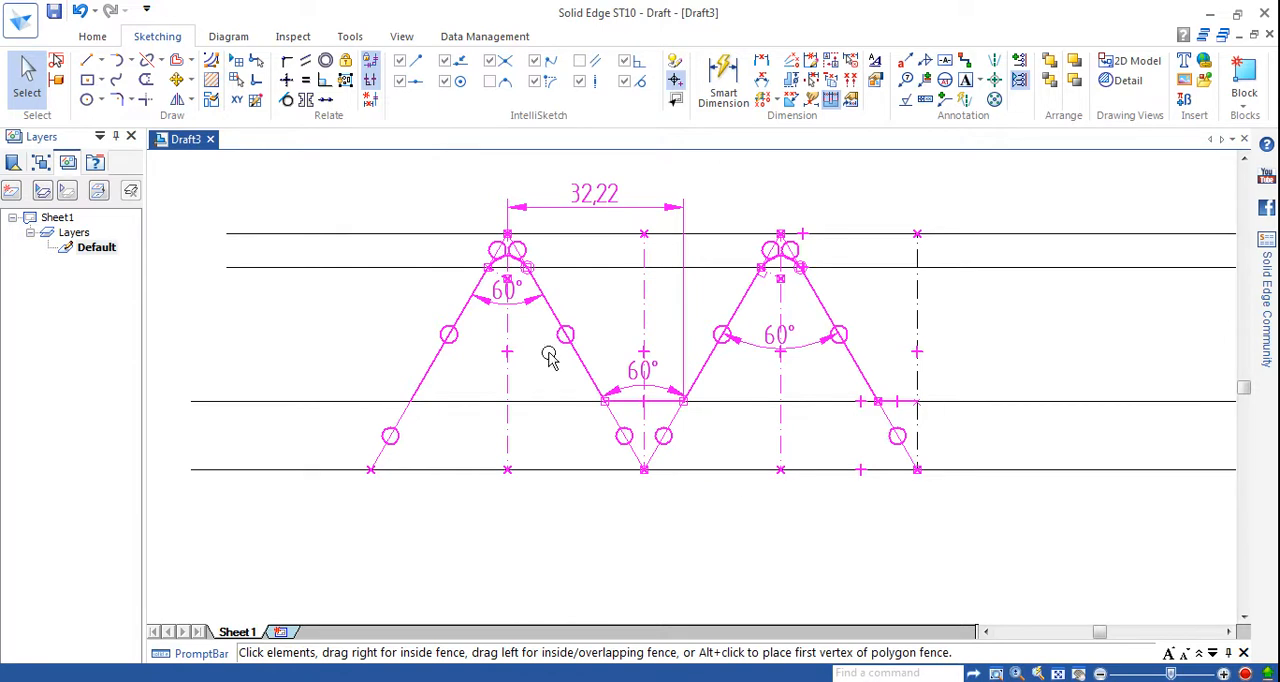
Clear the selection and delete the 32,22 horizontal dimension above the thread profile.
left_click(263, 317)
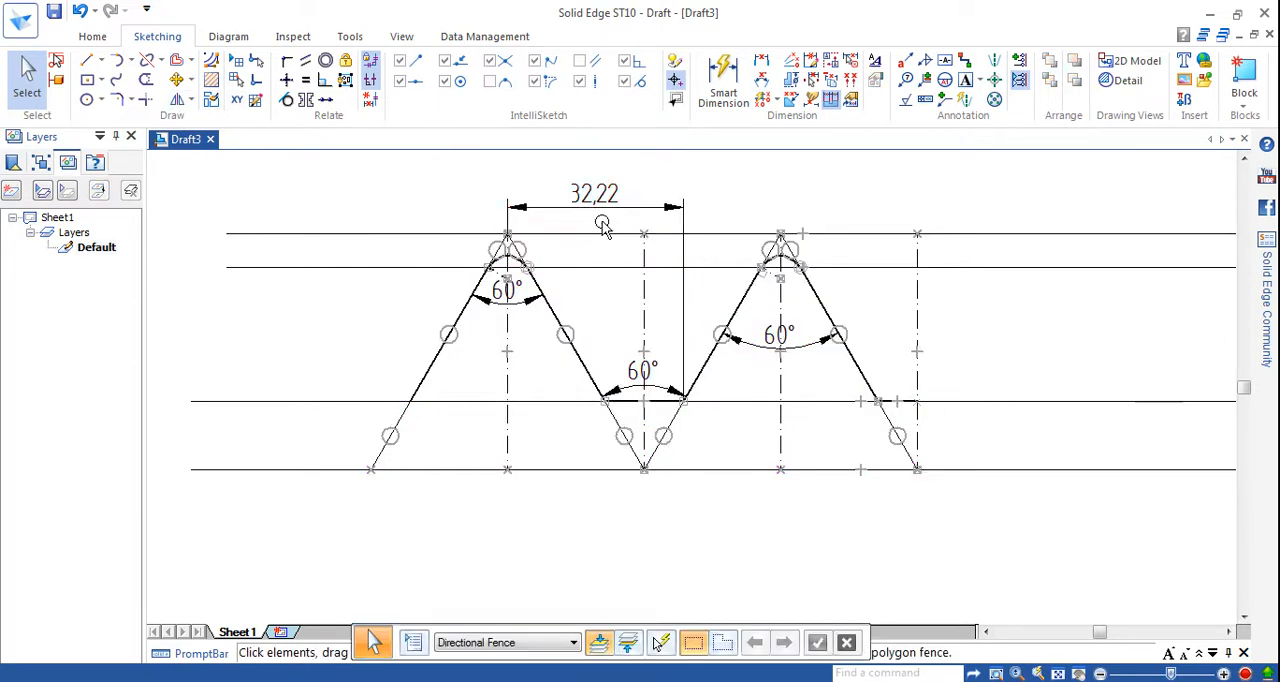
left_click(684, 250)
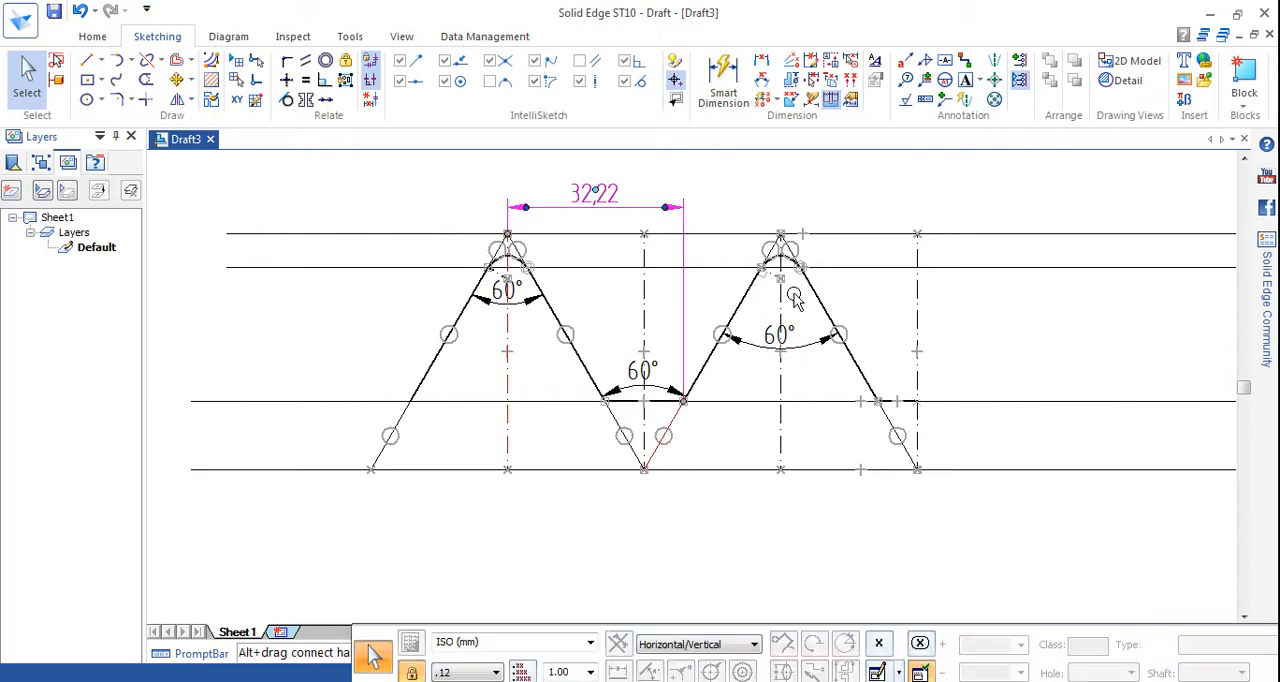
key("Delete")
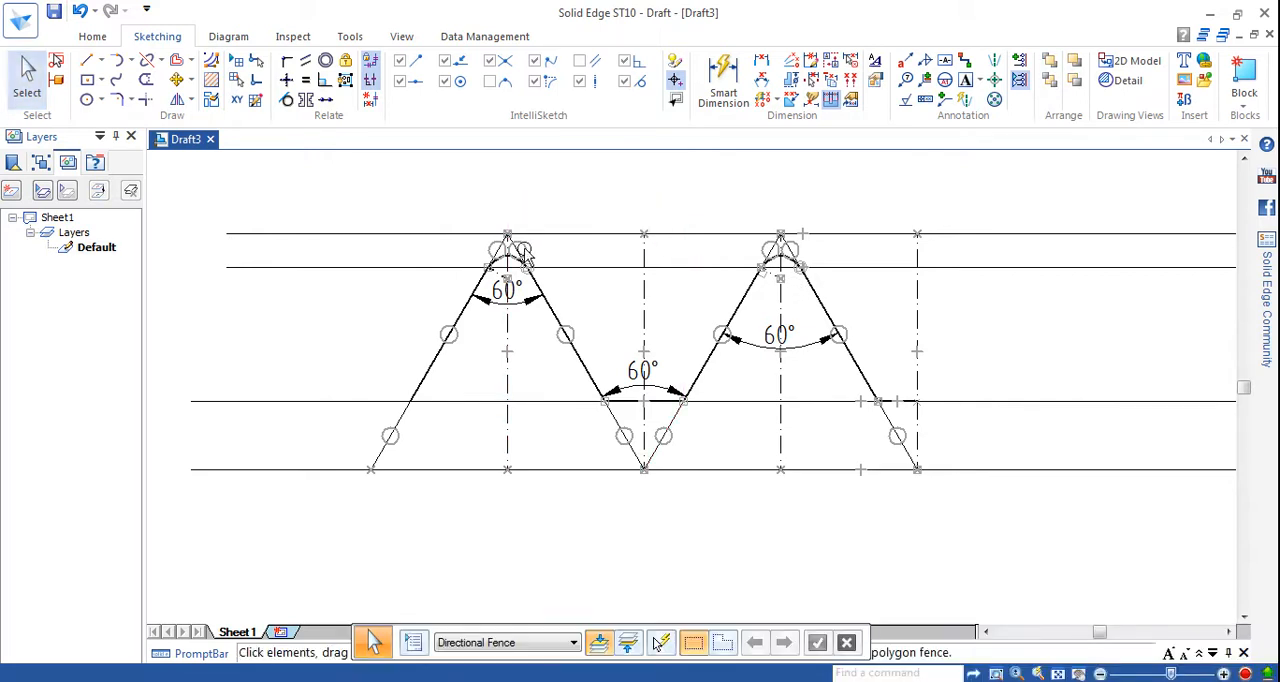
Add a horizontal pitch dimension between the first and second peak vertices, placed above the topmost line.
left_click(723, 80)
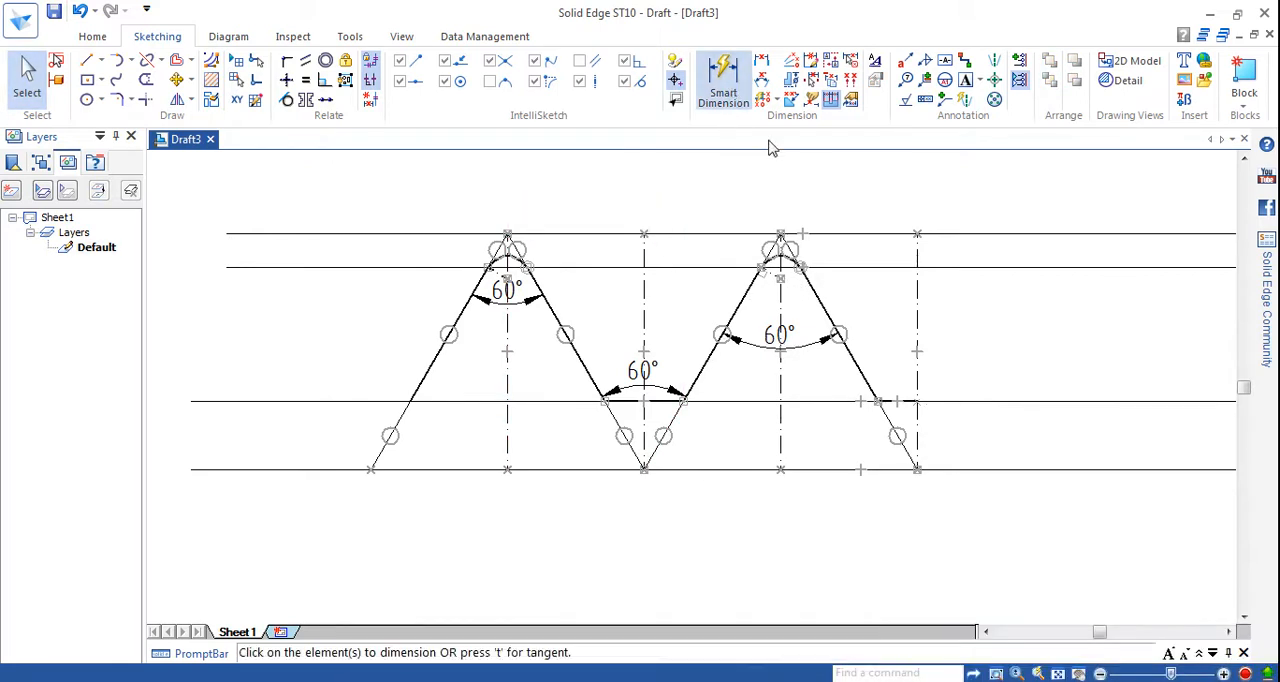
left_click(761, 60)
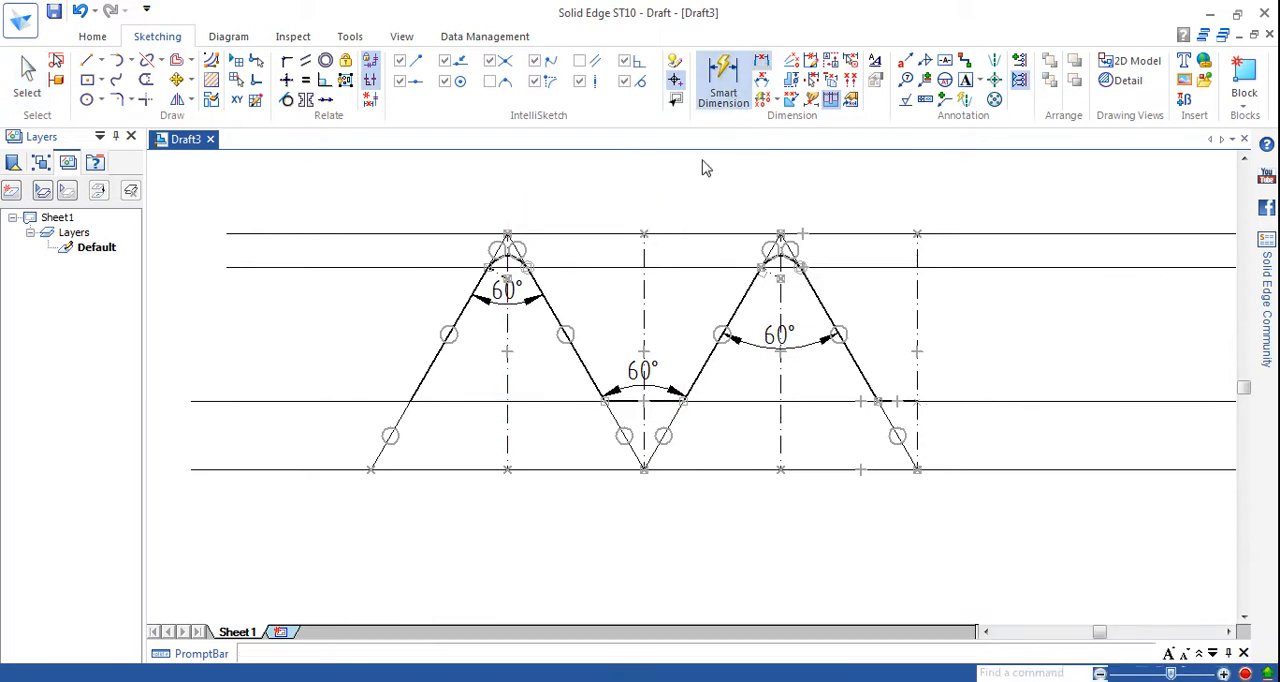
left_click(779, 233)
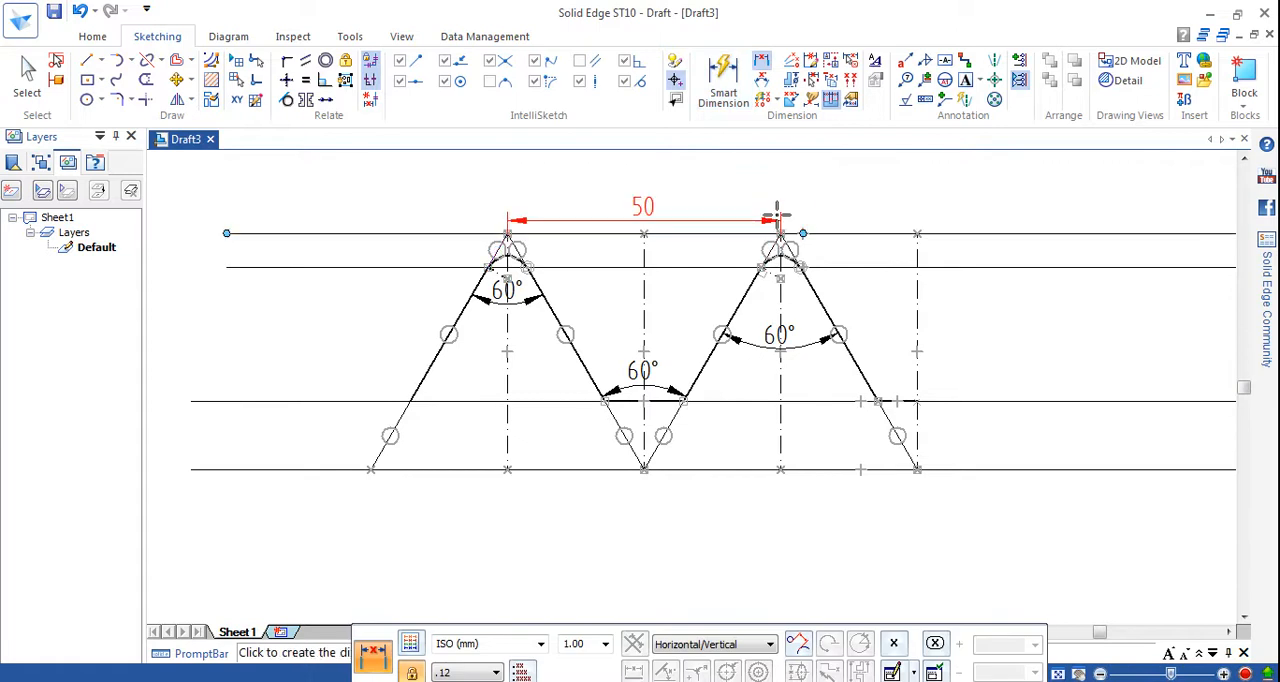
left_click(694, 198)
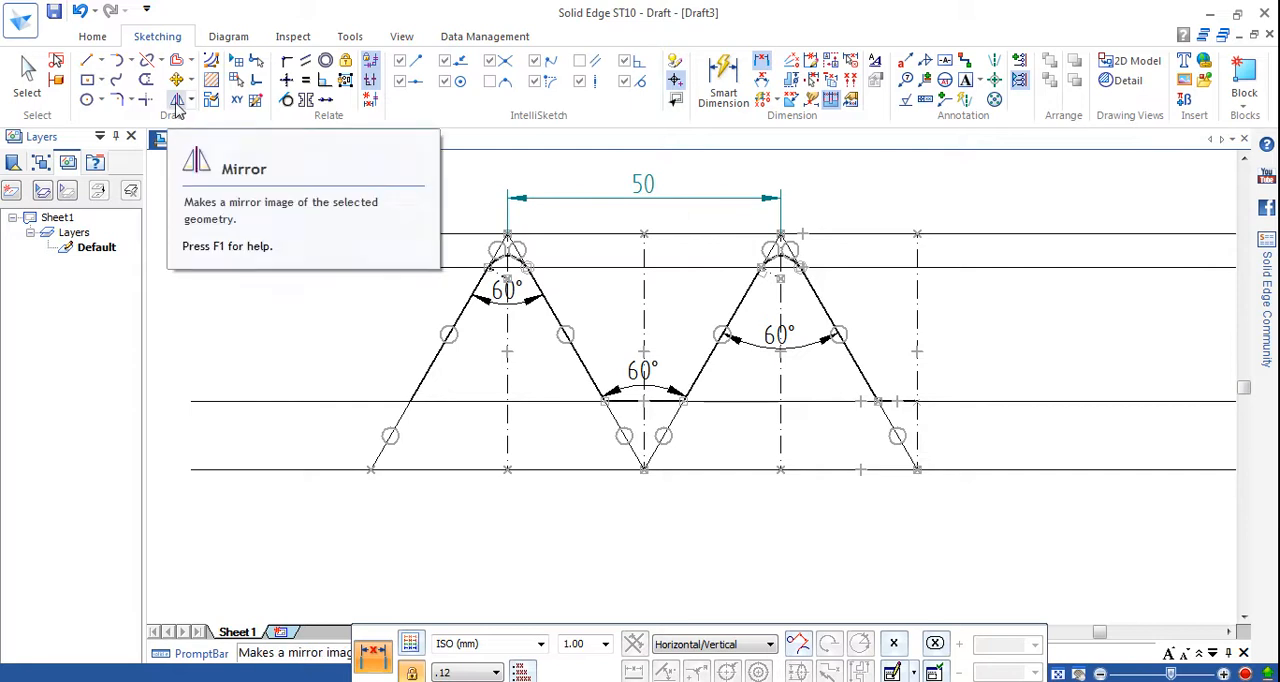
Mirror a copy of the thread profile, without the four long horizontal lines, about the second valley's vertical centre line.
key("ctrl+a")
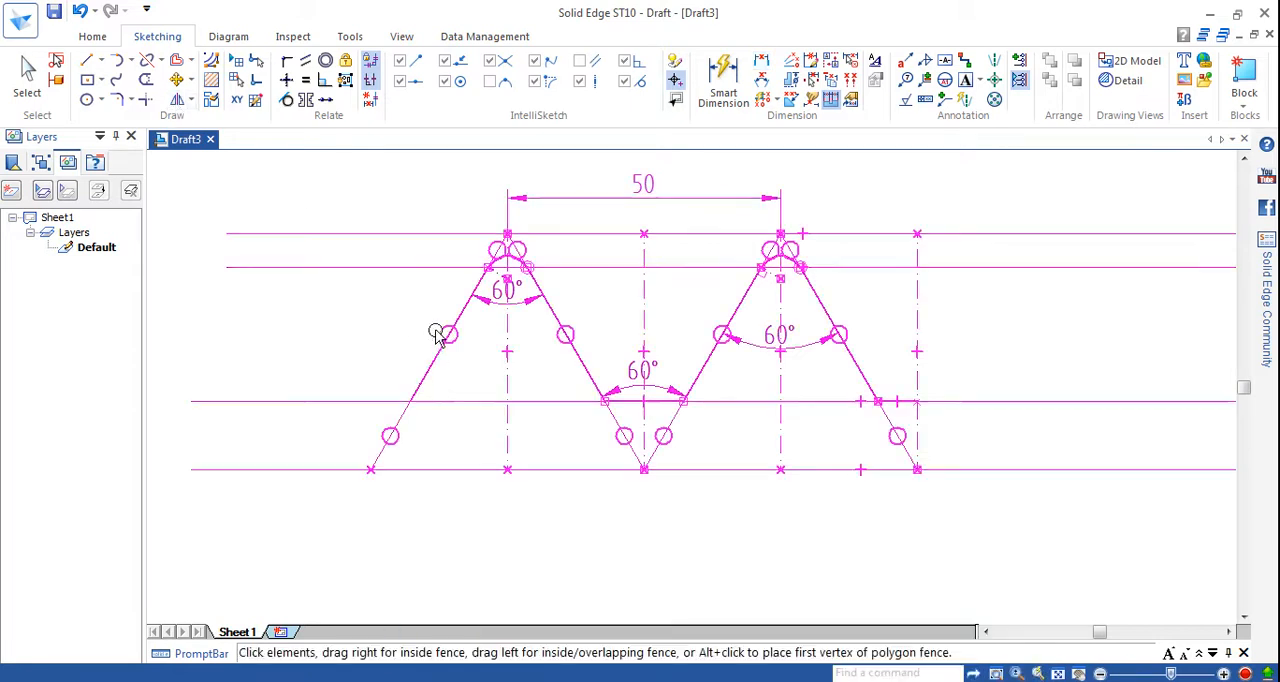
left_click(598, 267, "ctrl")
left_click(557, 401, "ctrl")
left_click(557, 469, "ctrl")
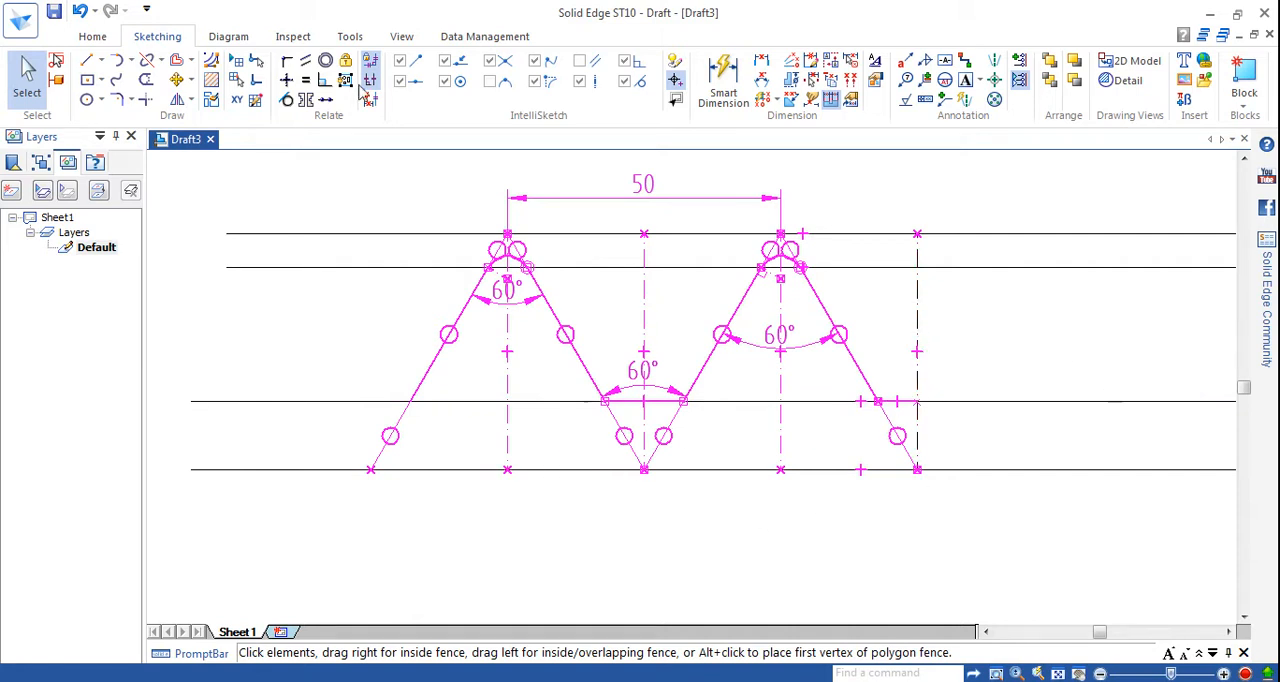
left_click(176, 103)
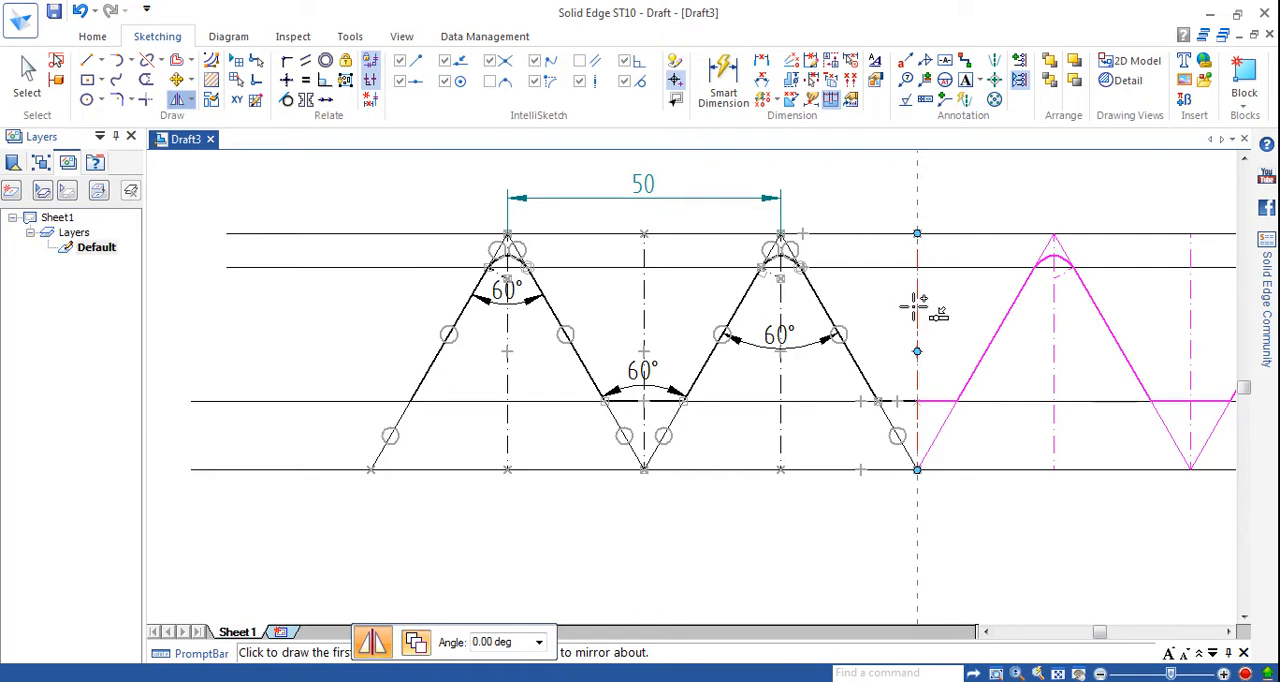
left_click(916, 305)
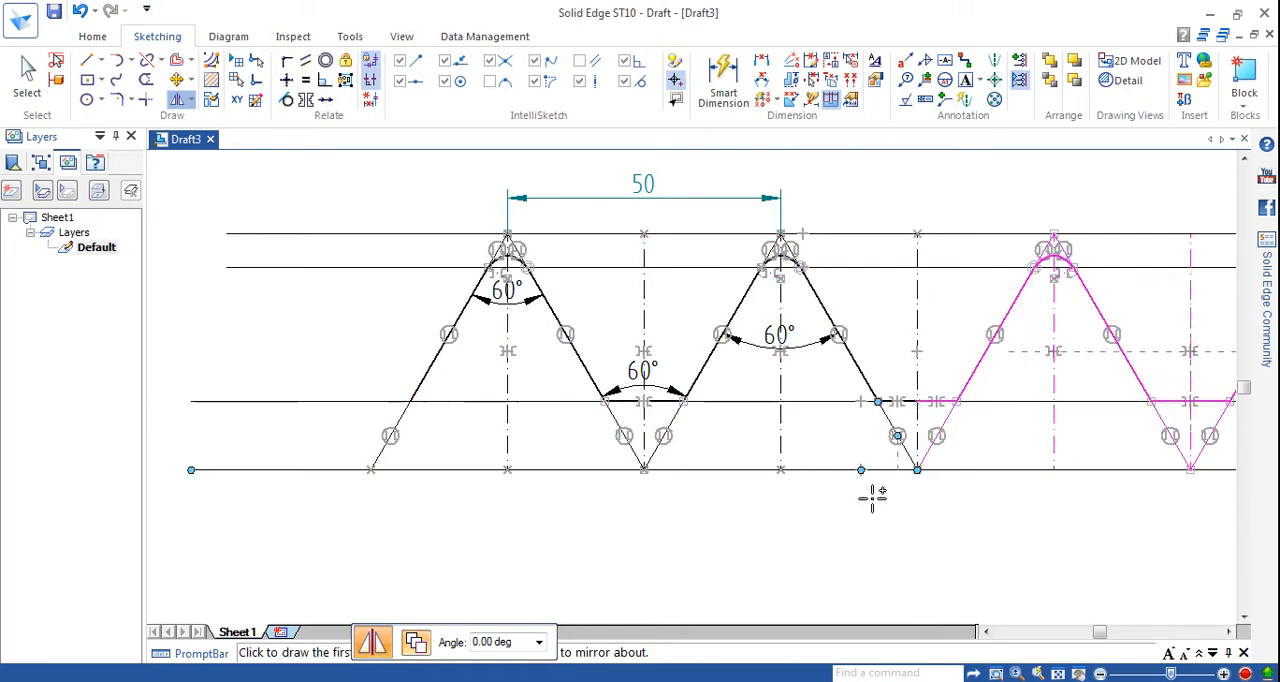
key("Escape")
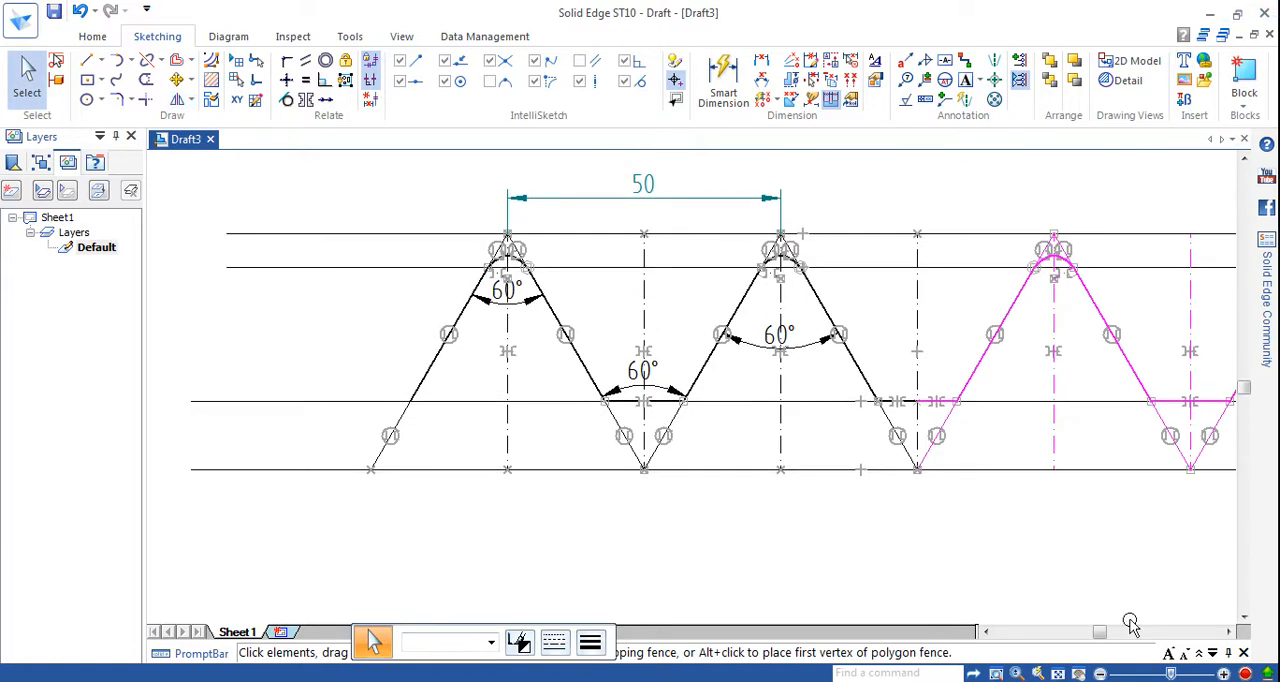
left_click_drag(1103, 638, 1124, 636)
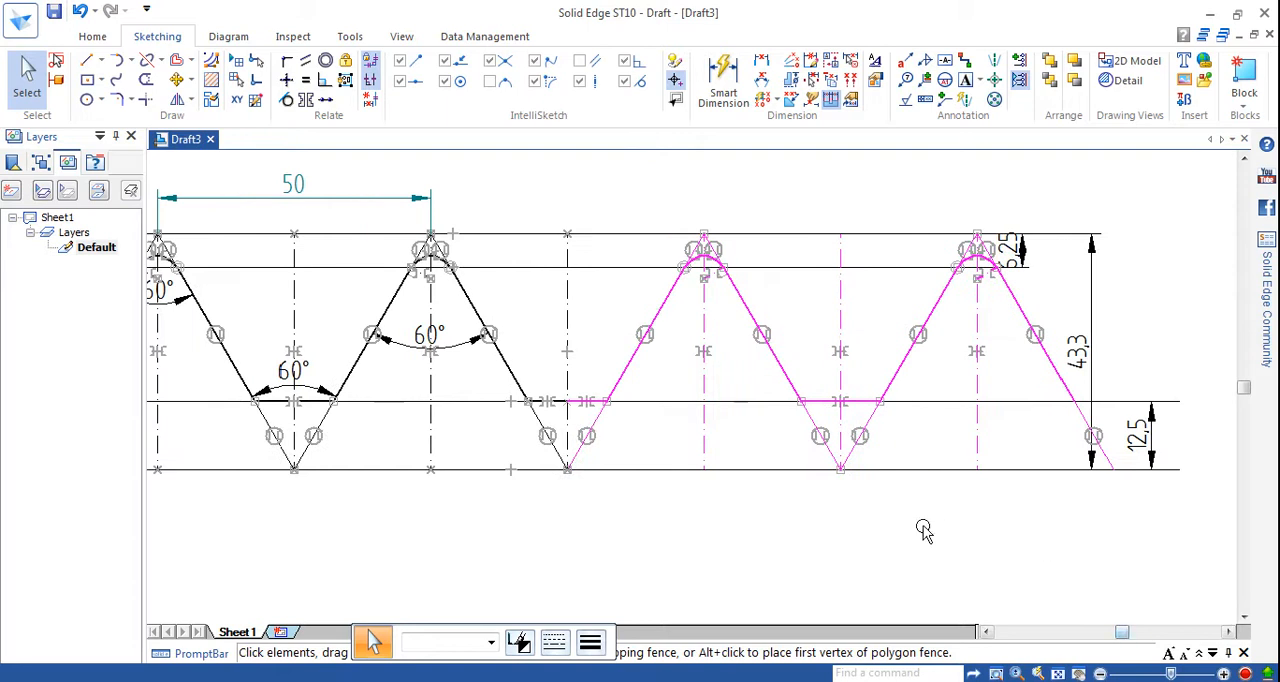
left_click(868, 533)
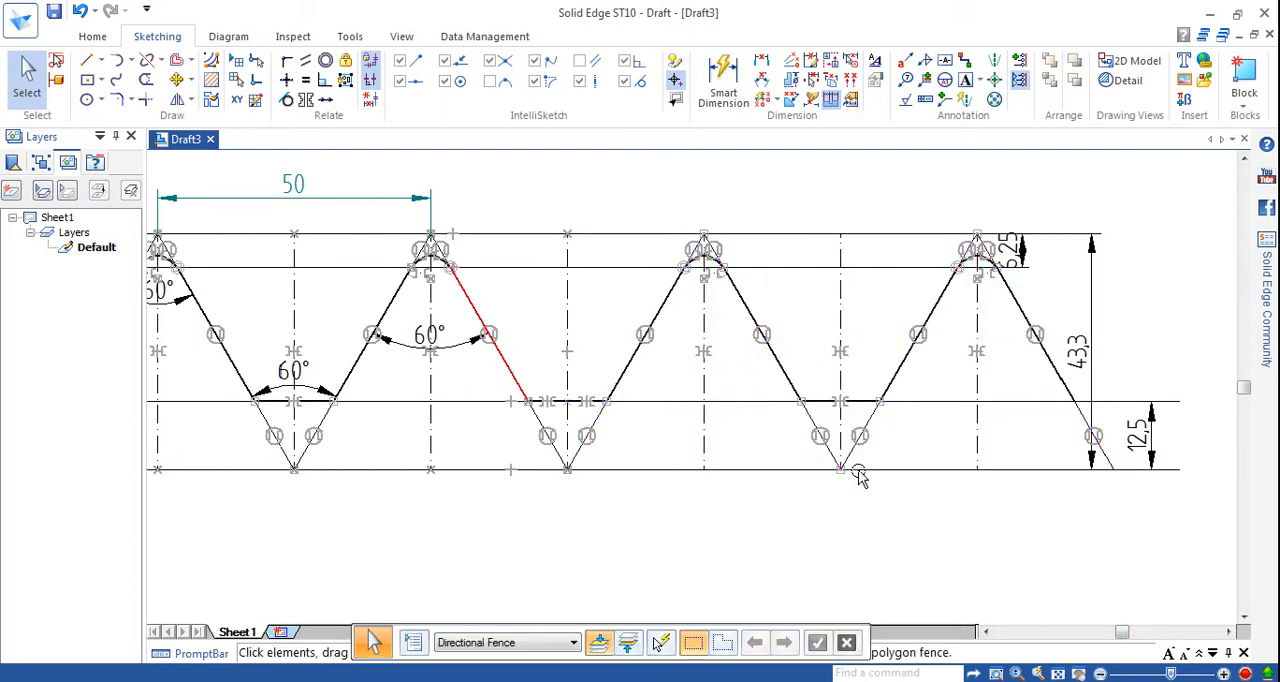
Examine the mirrored four-peak thread profile on the sheet, from its first flank to its last.
scroll(806, 473, "up", 3)
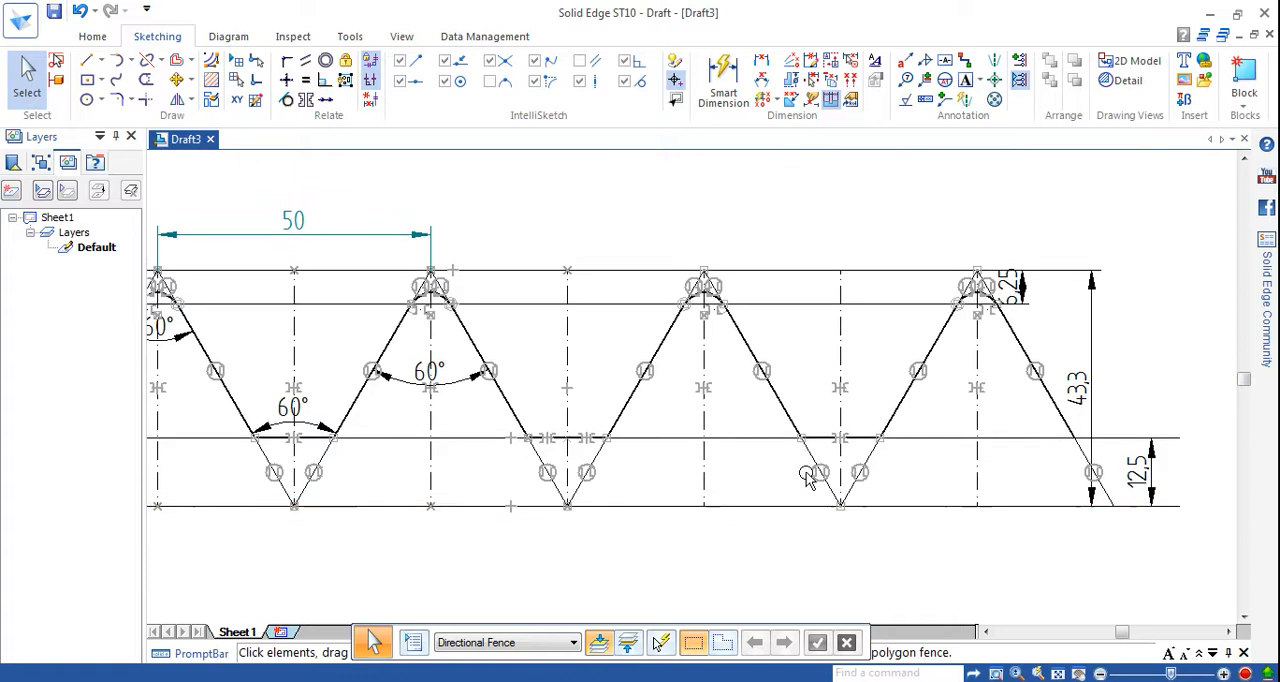
scroll(805, 471, "down", 3)
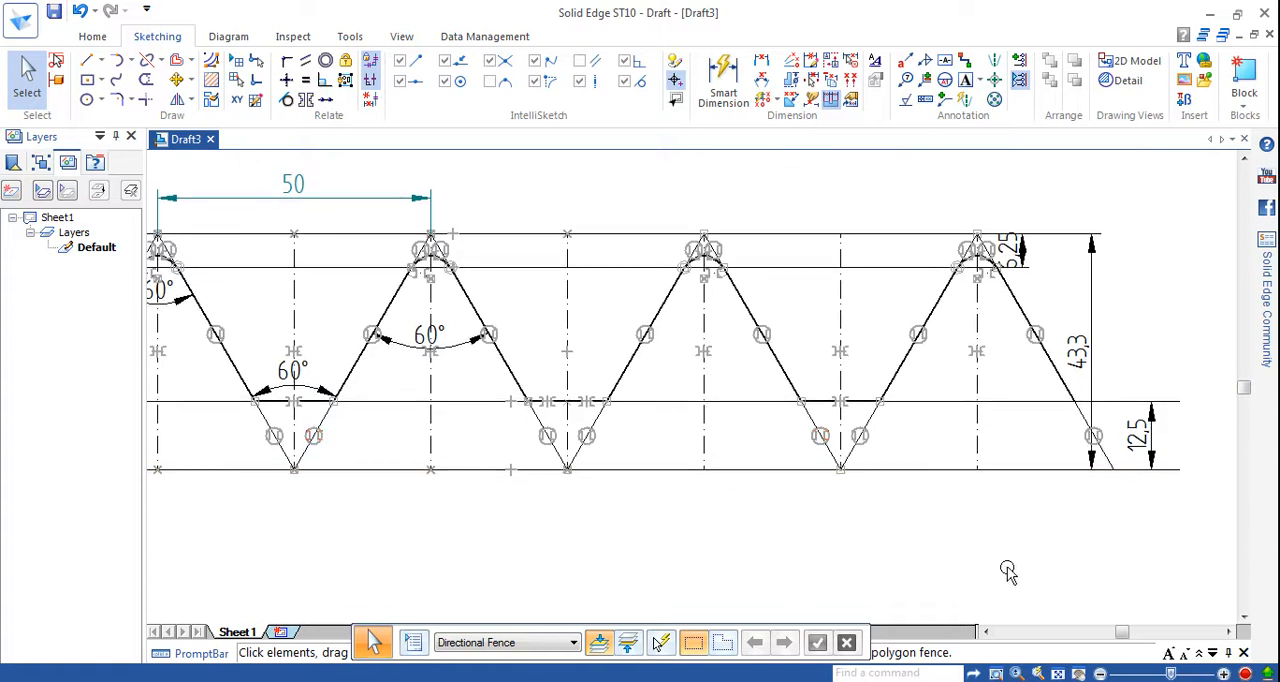
scroll(1100, 608, "down", 1)
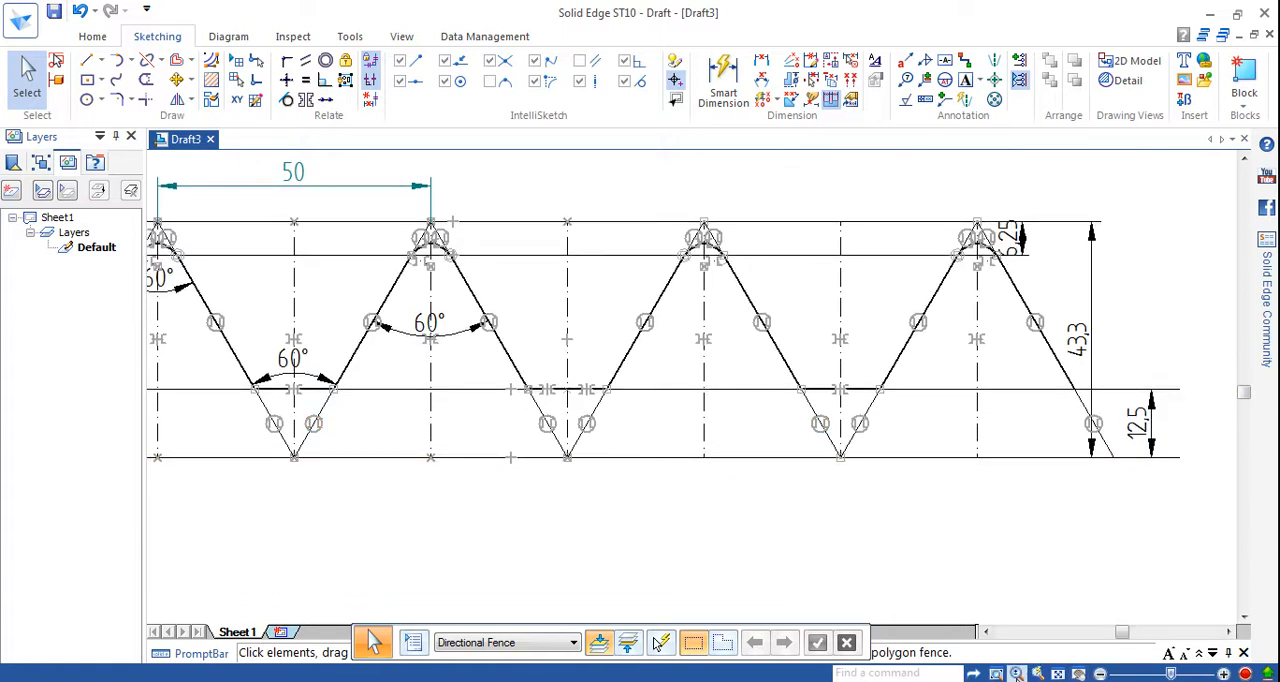
left_click(1058, 674)
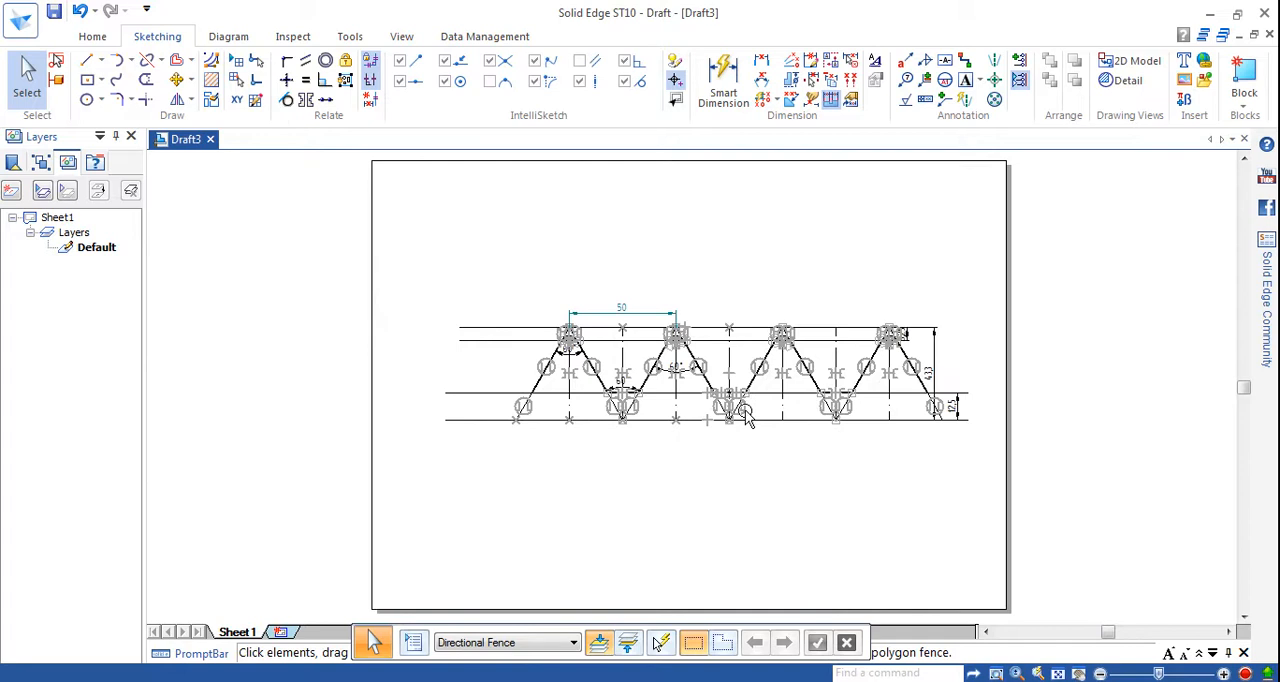
left_click(997, 674)
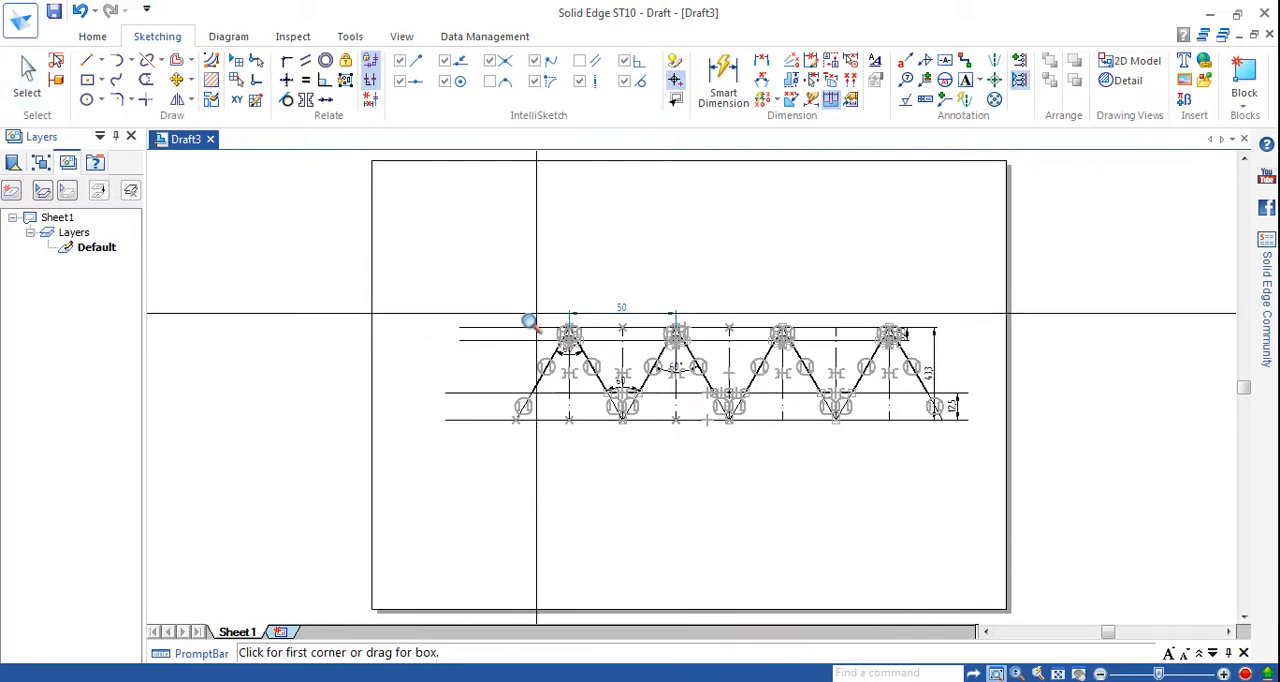
left_click(470, 304)
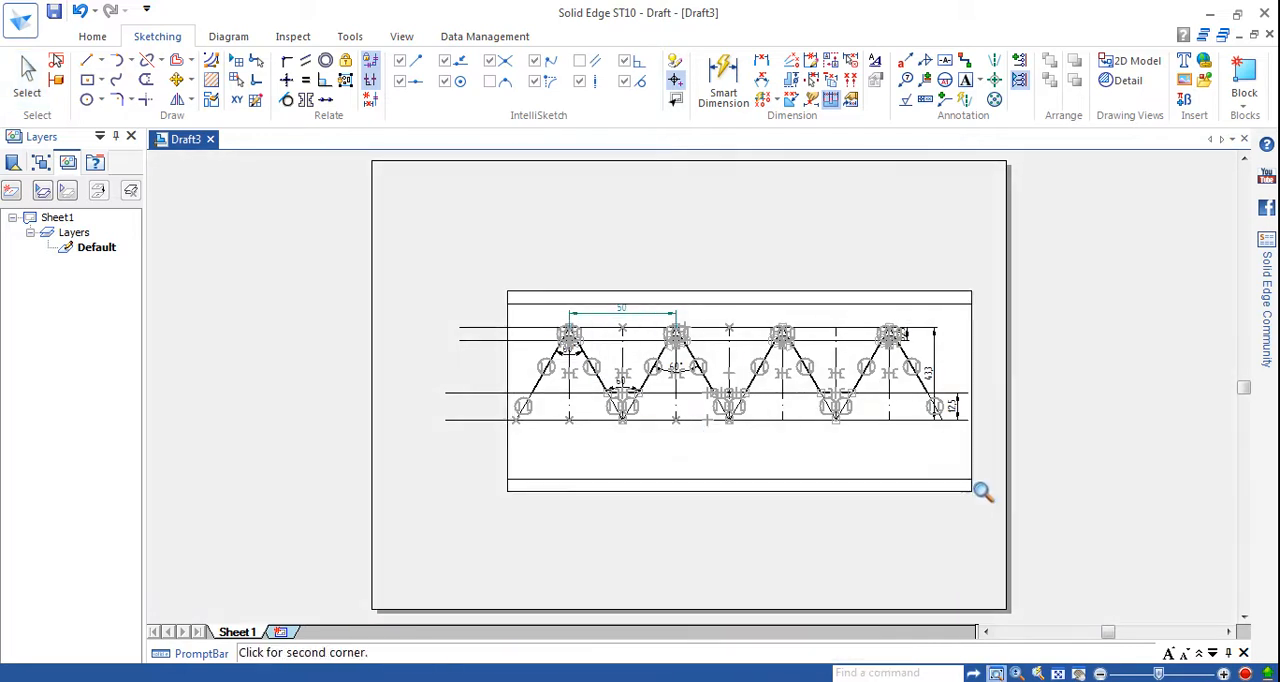
left_click(983, 499)
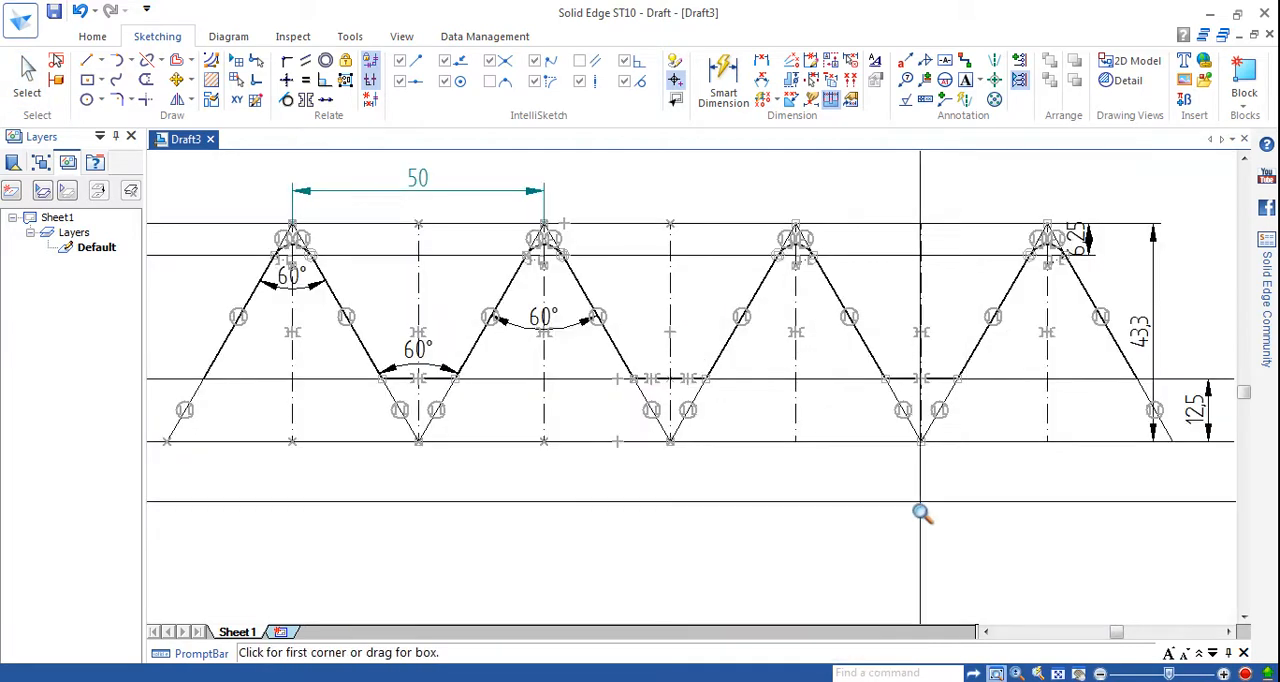
key("Escape")
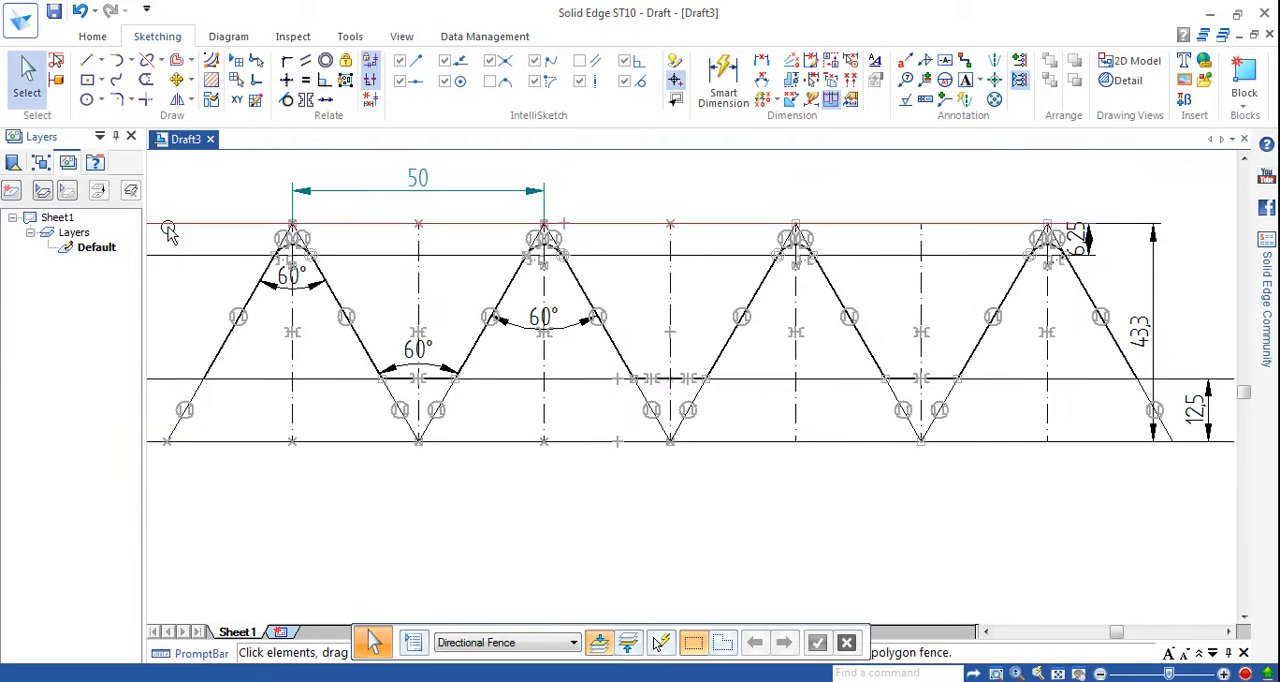
Draw a wavy curve below the thread profile, from the first flank's root point to the last flank's root point.
left_click(118, 82)
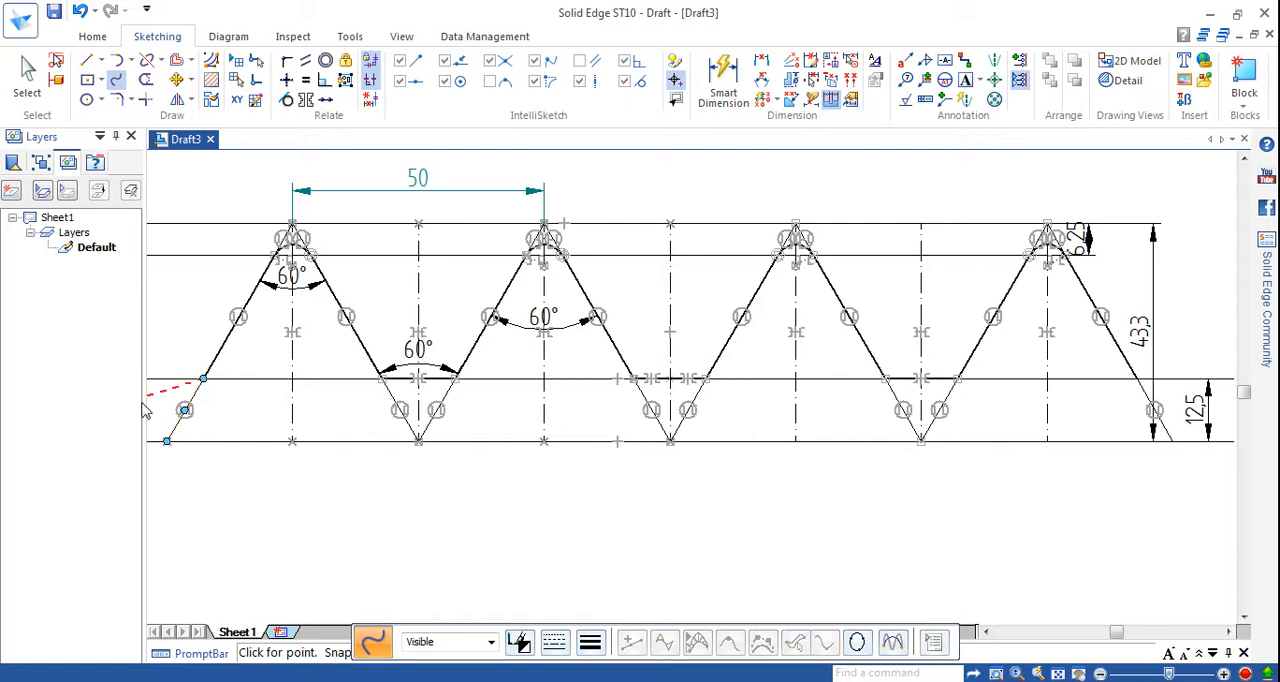
mouse_move(183, 470)
left_mouse_down()
mouse_move(208, 512)
mouse_move(250, 522)
mouse_move(314, 509)
mouse_move(375, 540)
mouse_move(511, 529)
mouse_move(631, 563)
mouse_move(814, 514)
mouse_move(1011, 557)
mouse_move(1143, 449)
mouse_move(1150, 405)
mouse_move(1137, 380)
left_mouse_up()
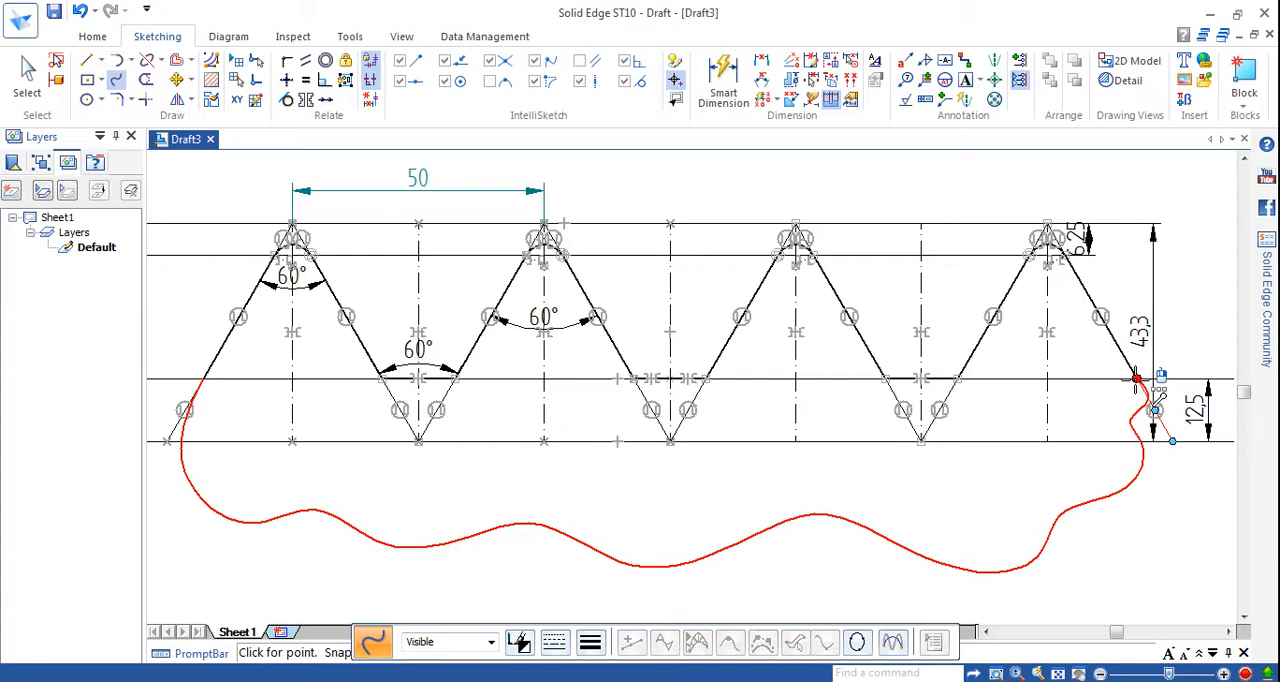
left_click_drag(1137, 378, 1158, 512)
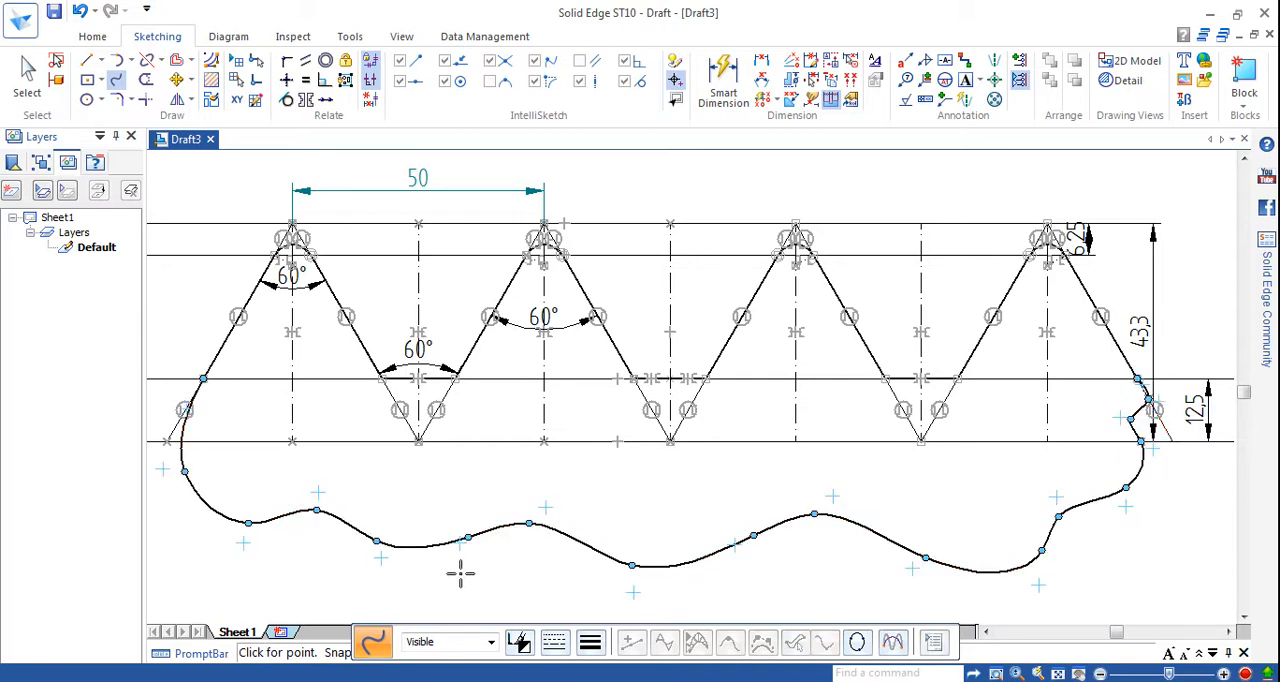
right_click(511, 568)
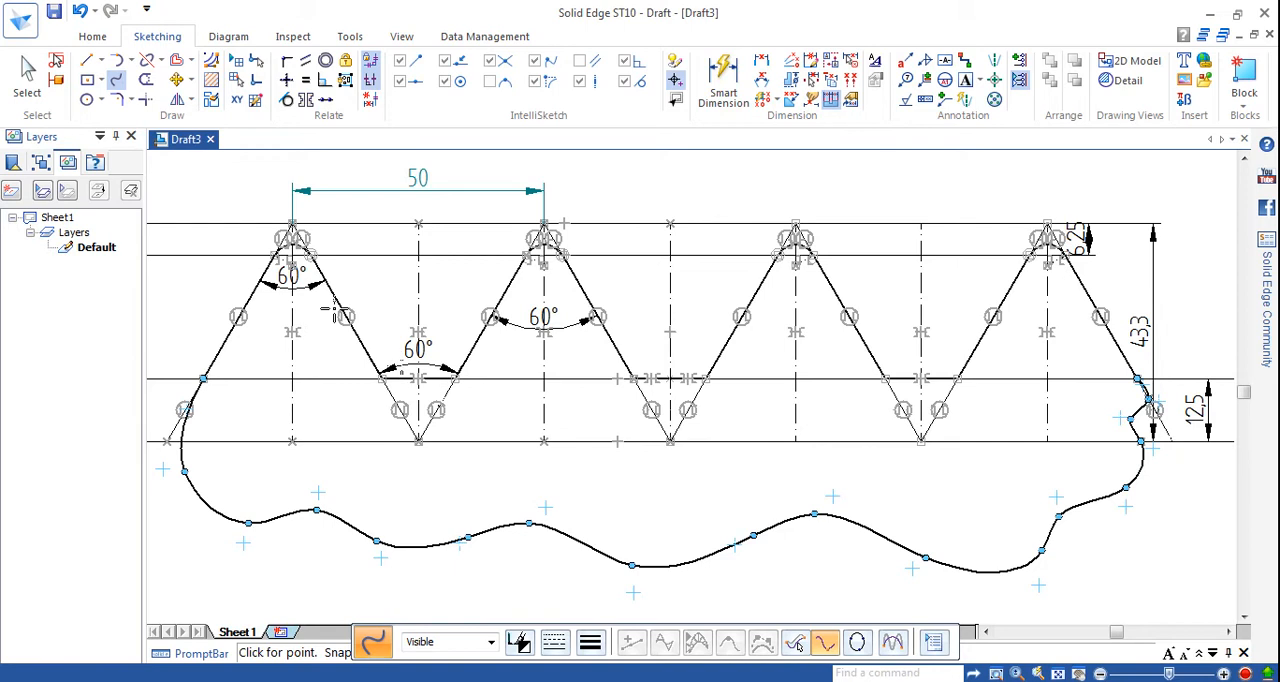
Leave the Fill command without filling and delete the wavy curve below the thread profile.
left_click(211, 80)
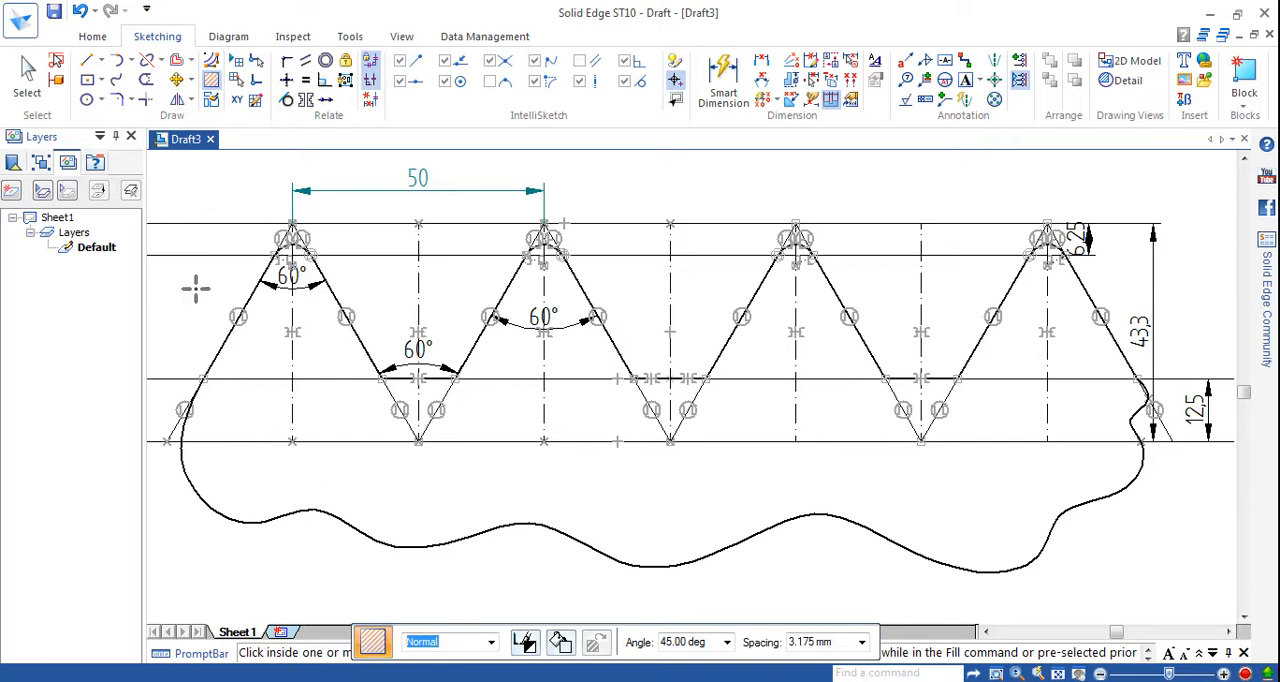
left_click(27, 72)
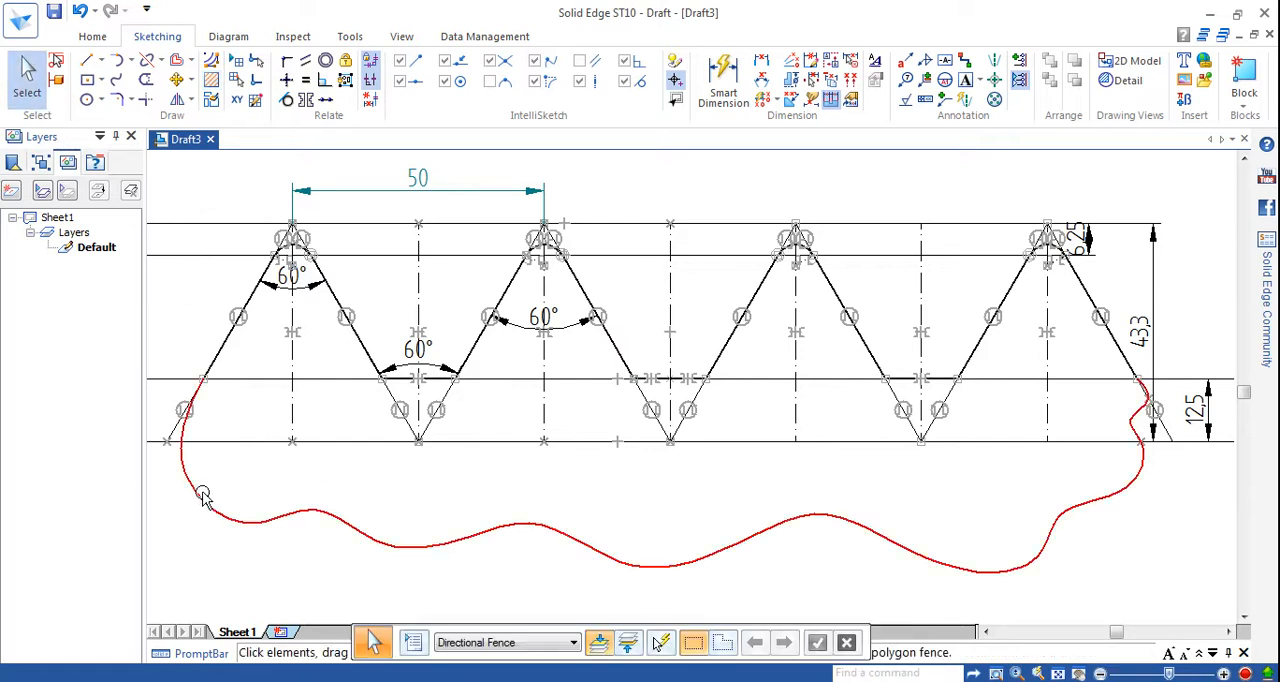
left_click(310, 538)
key("Delete")
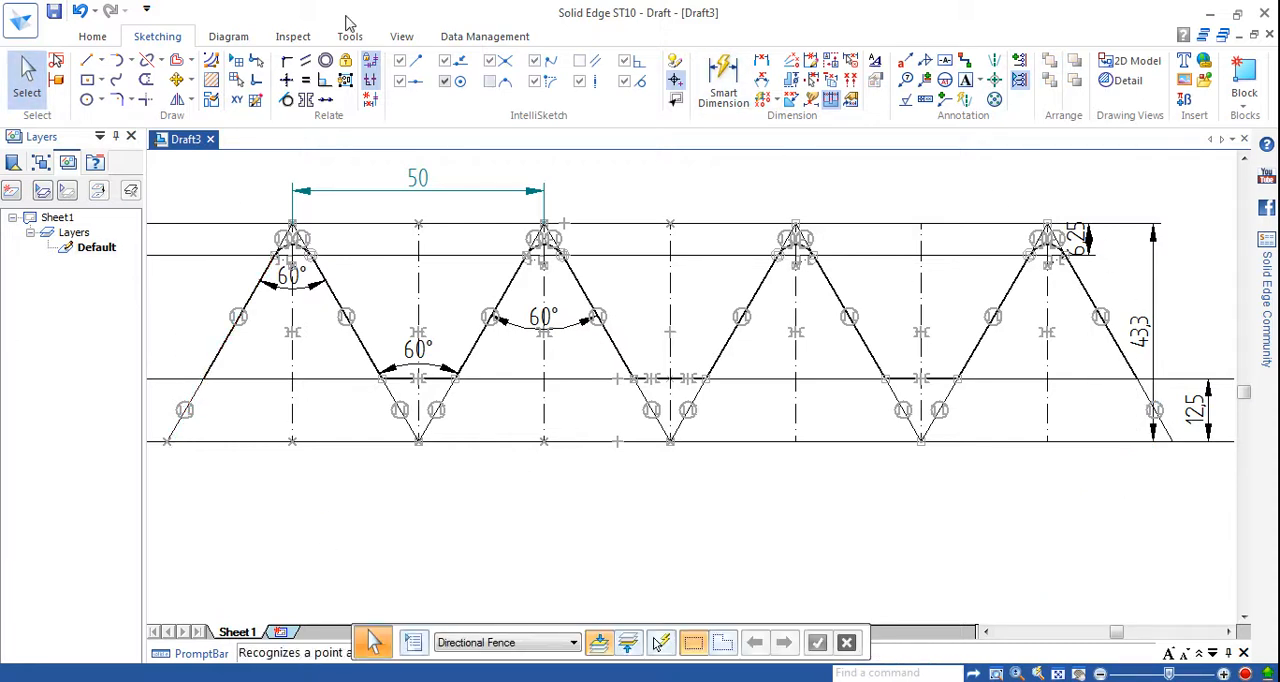
Draw a wavy curve above the thread profile, from the first flank's root point over the peaks to the last flank's root point.
left_click(116, 82)
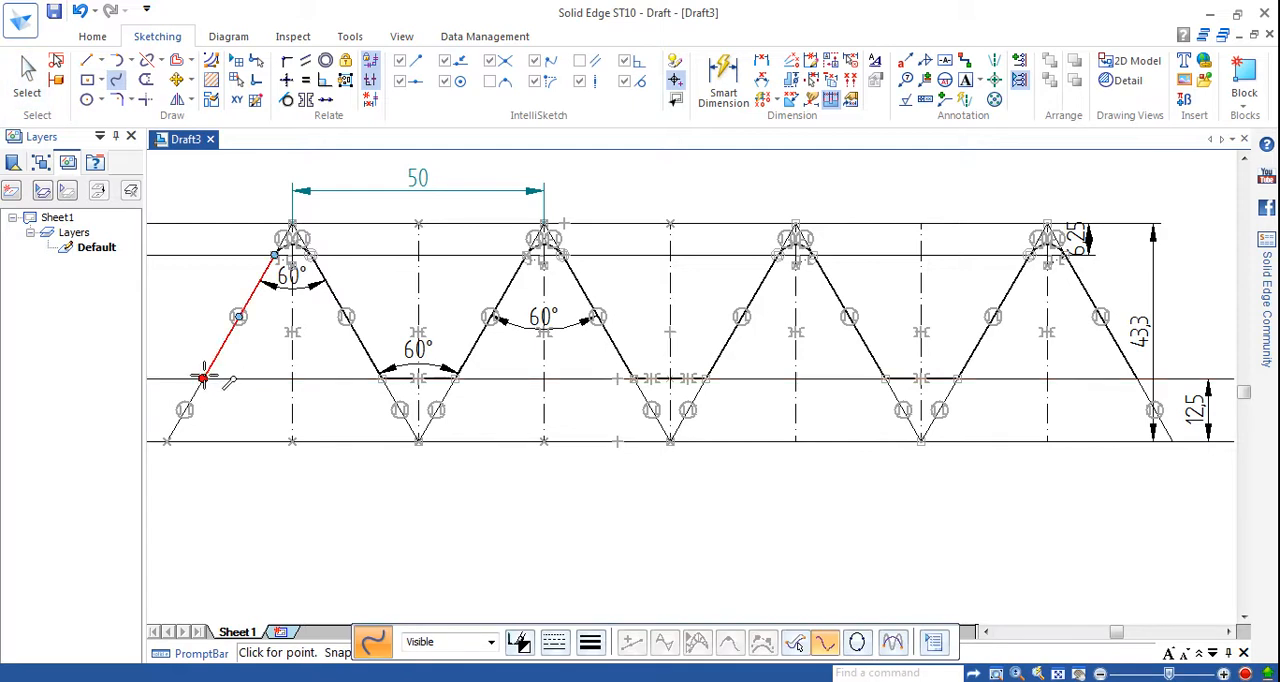
left_click(203, 378)
left_click(166, 234)
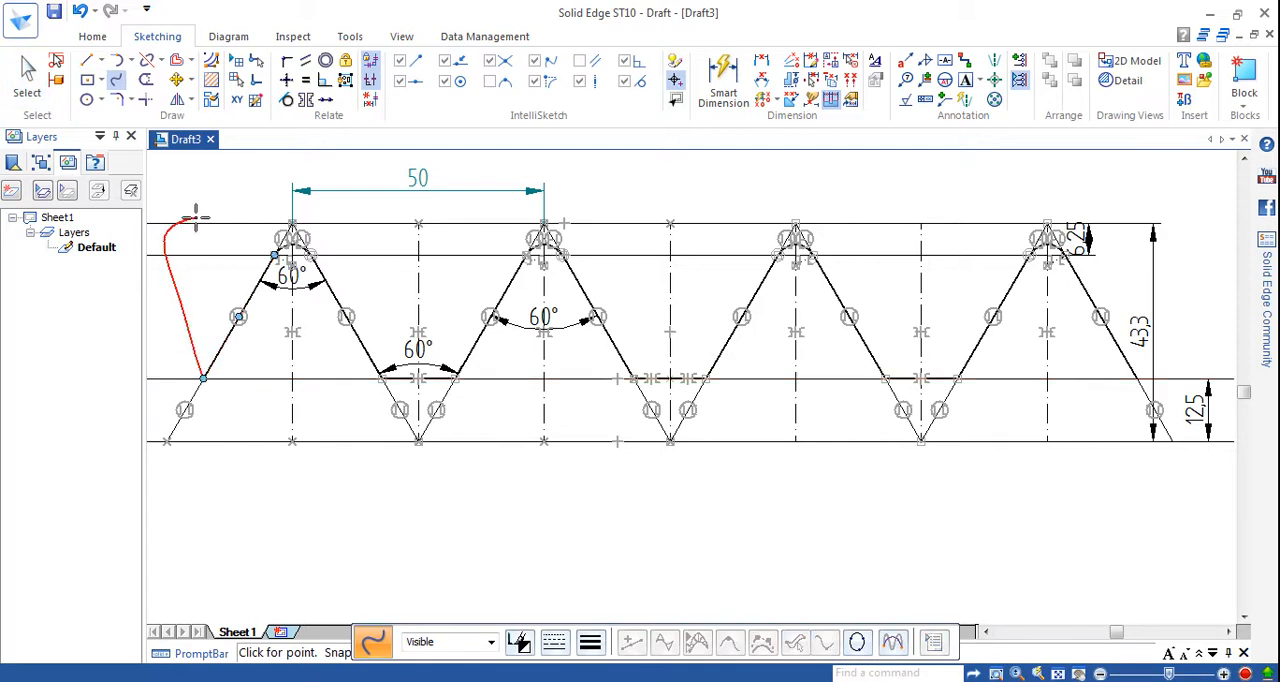
left_click(262, 180)
left_click(329, 169)
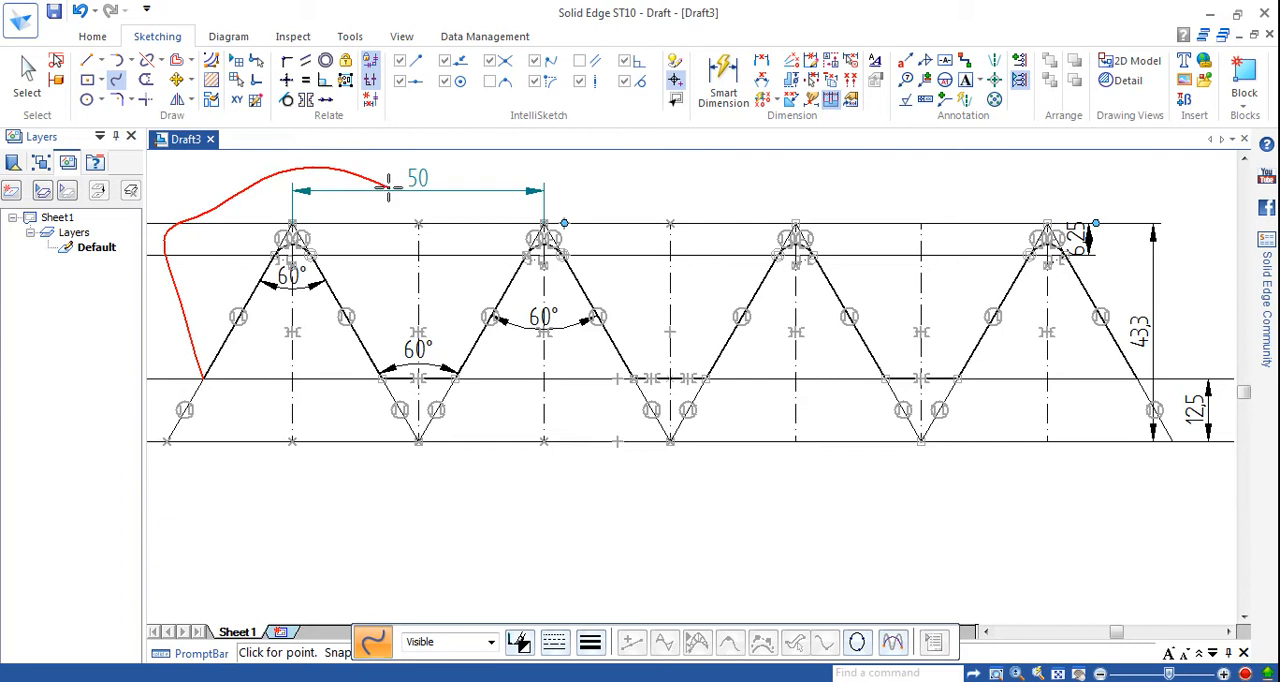
left_click(389, 188)
left_click(462, 187)
left_click(558, 173)
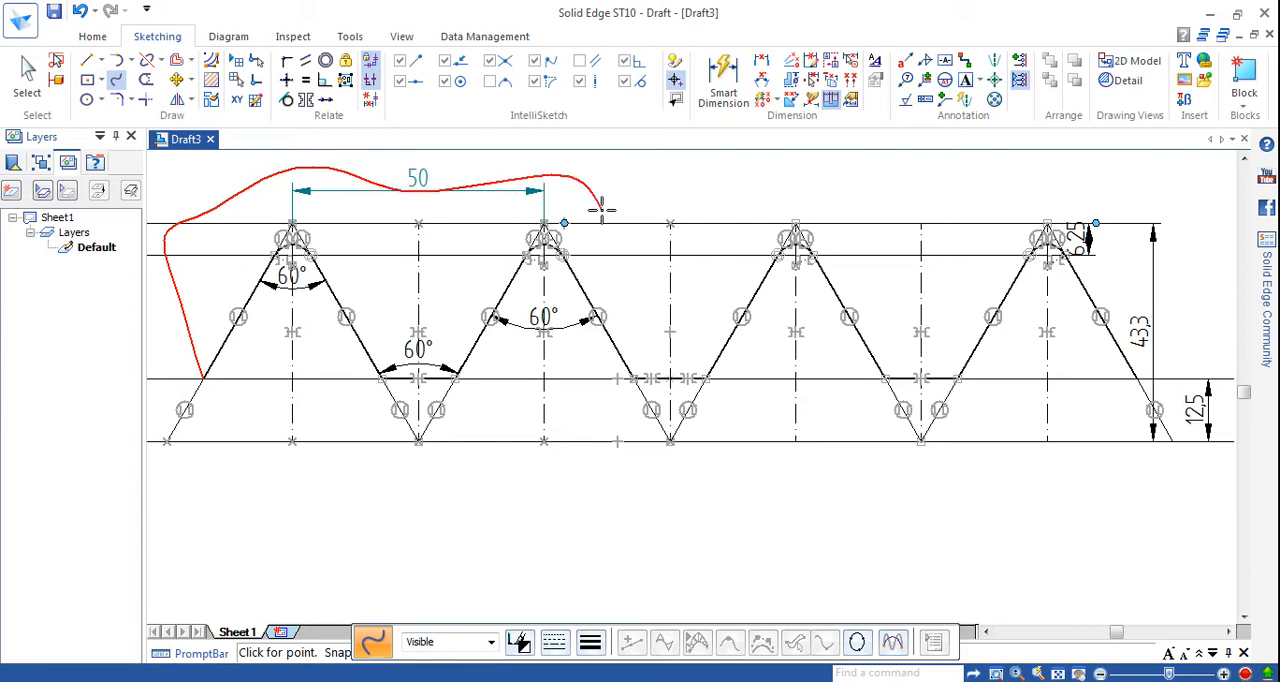
left_click(608, 213)
left_click(716, 191)
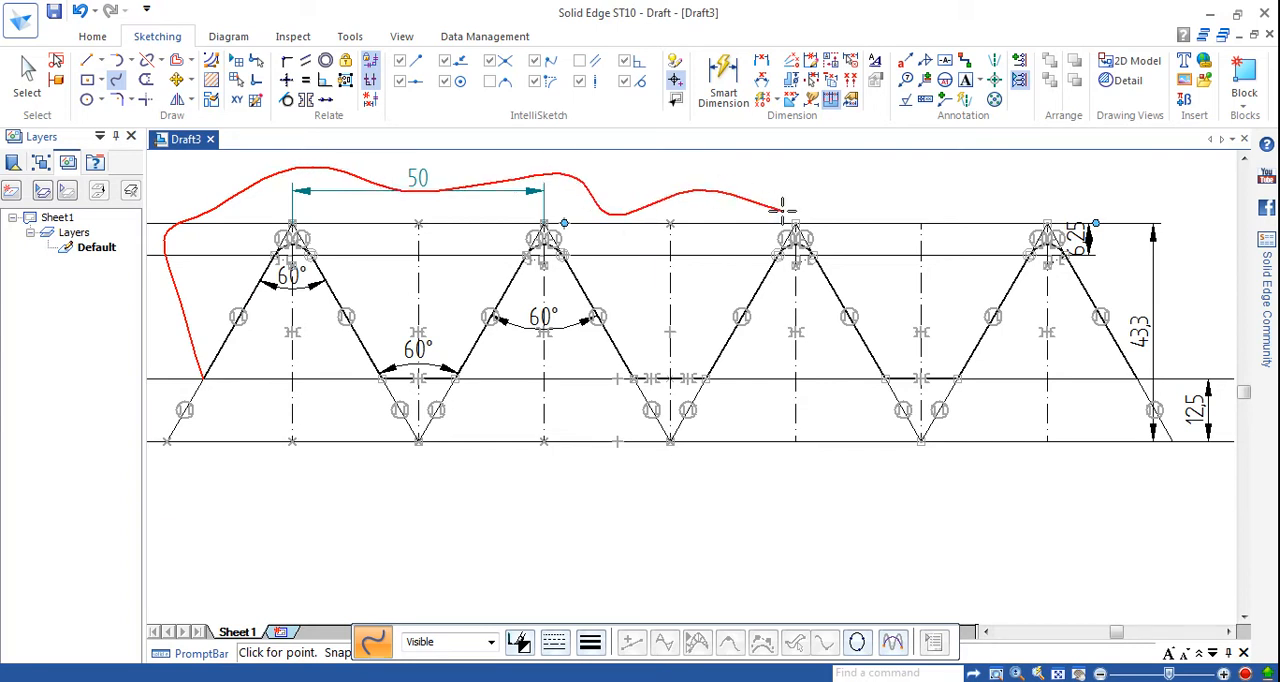
left_click(916, 201)
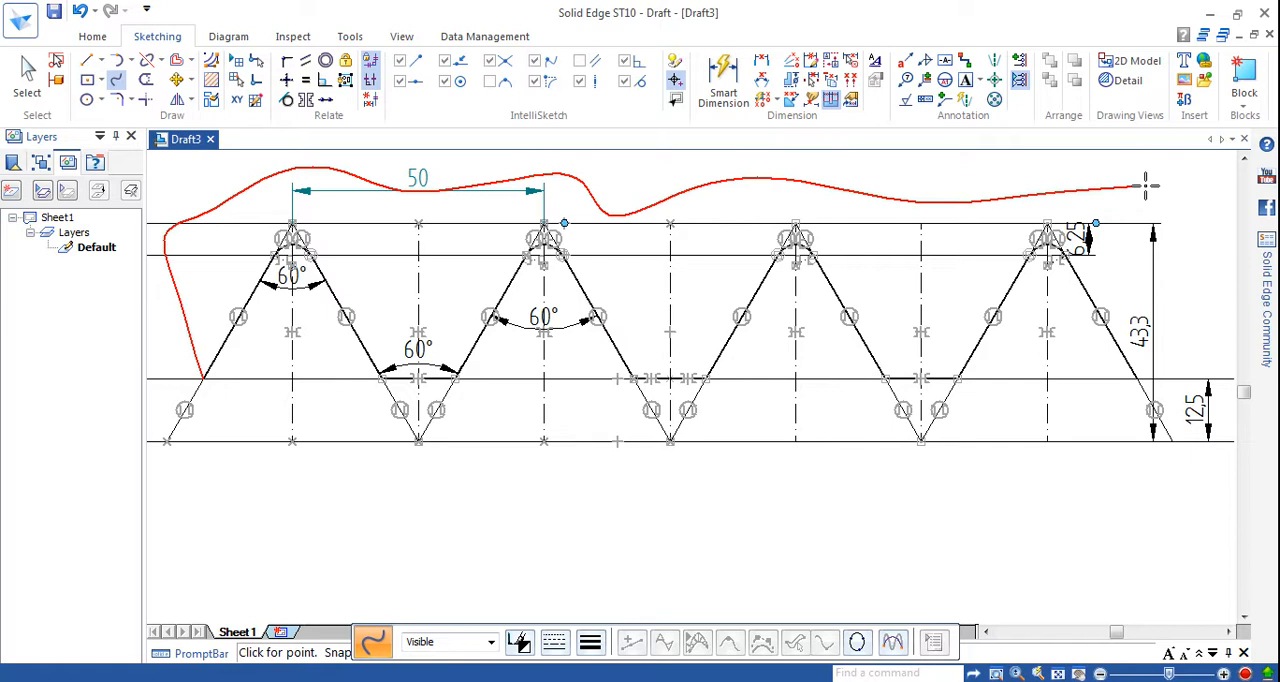
left_click(1138, 378)
right_click(1212, 345)
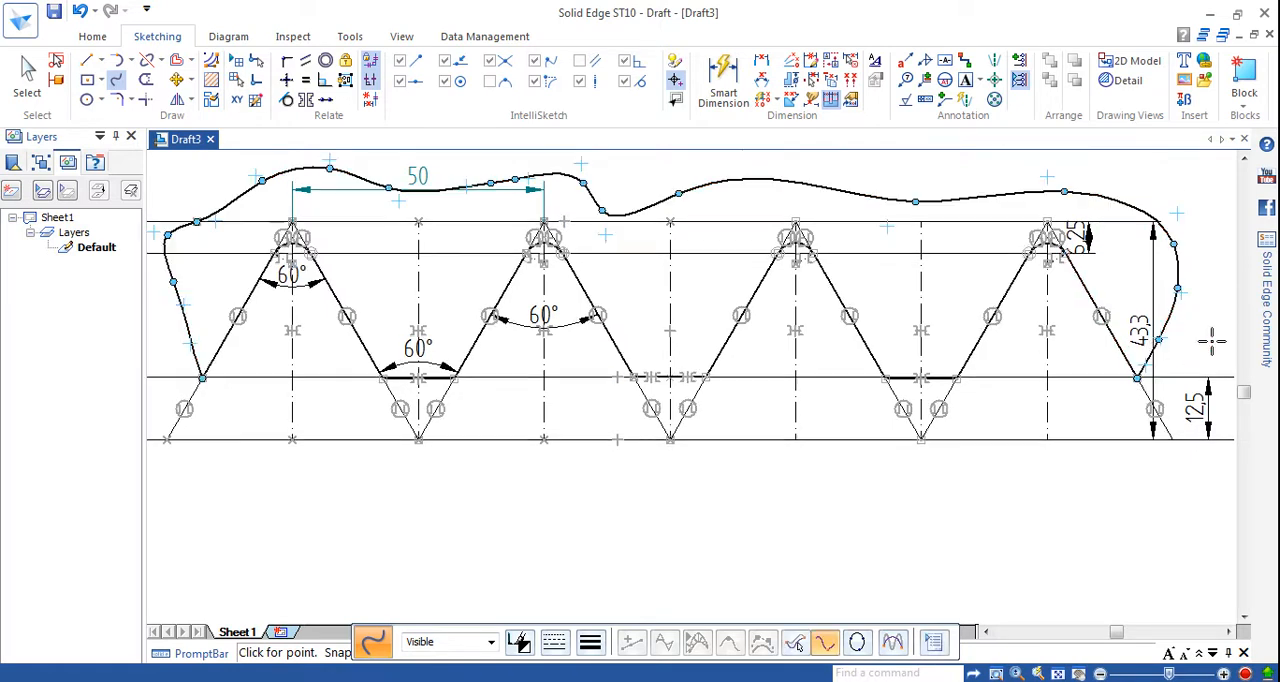
left_click(474, 593)
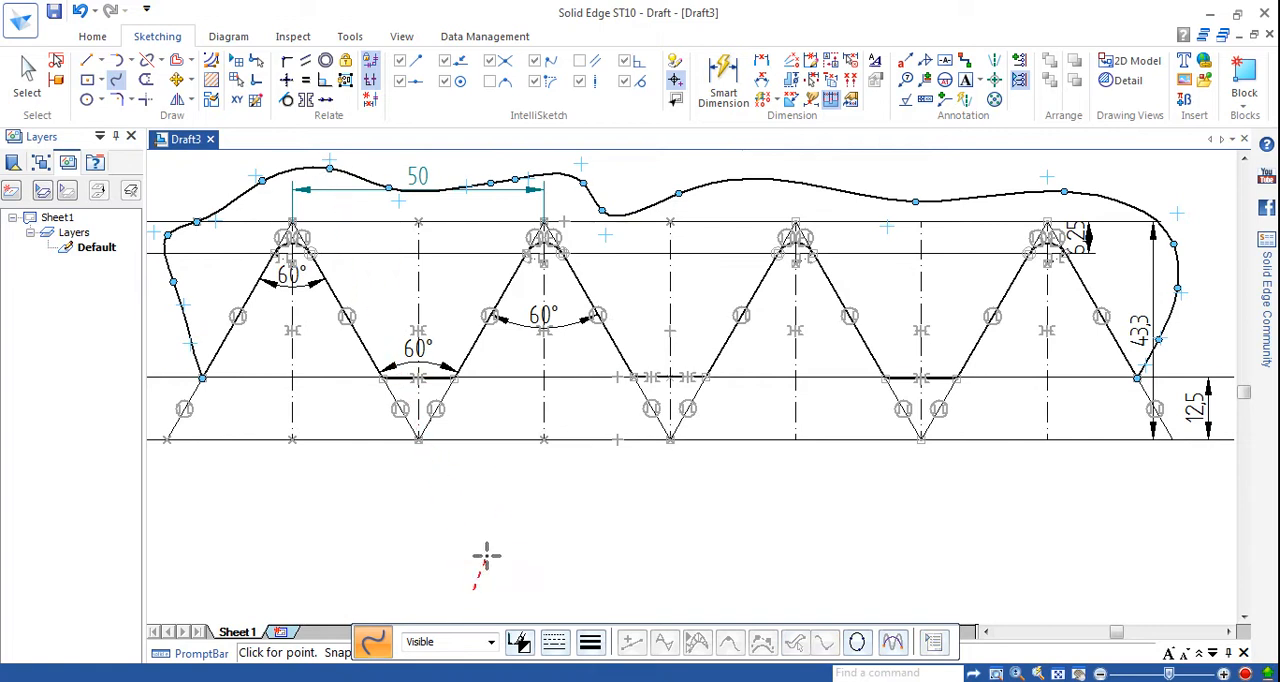
right_click(486, 558)
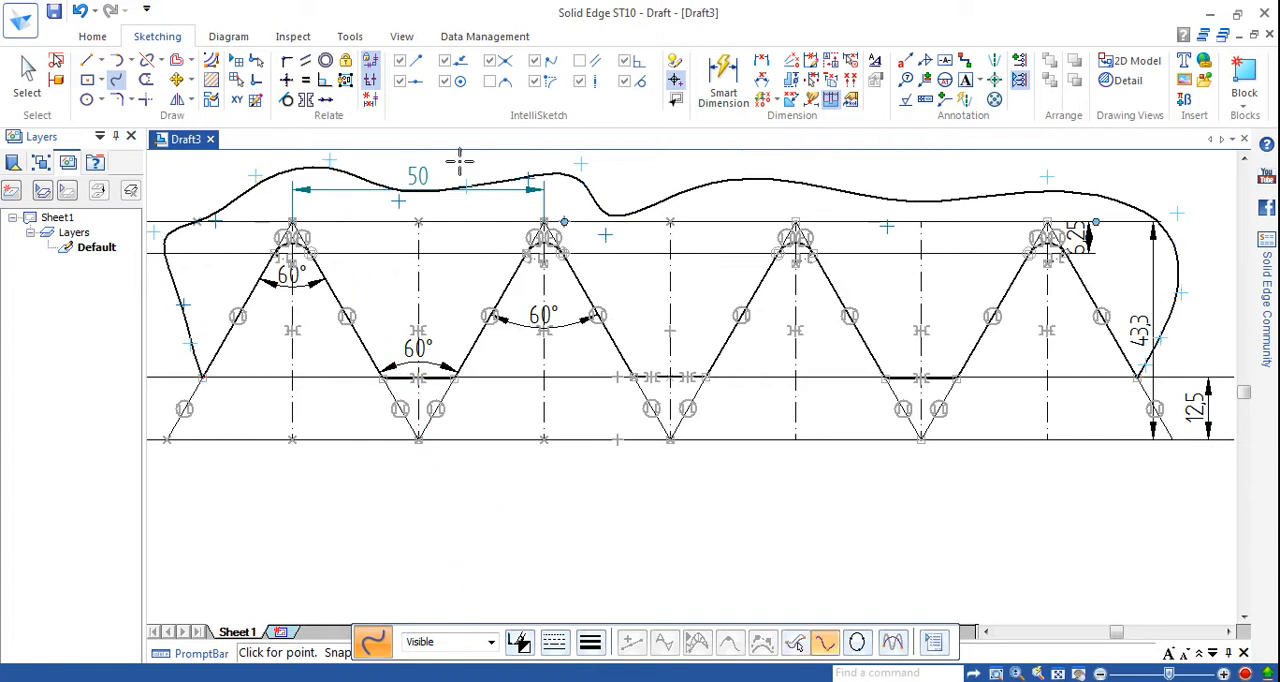
Fill the areas between the wavy curve and the thread profile, including the valleys, with Normal hatching at 45° and 3.175 mm spacing.
left_click(213, 81)
left_click(210, 288)
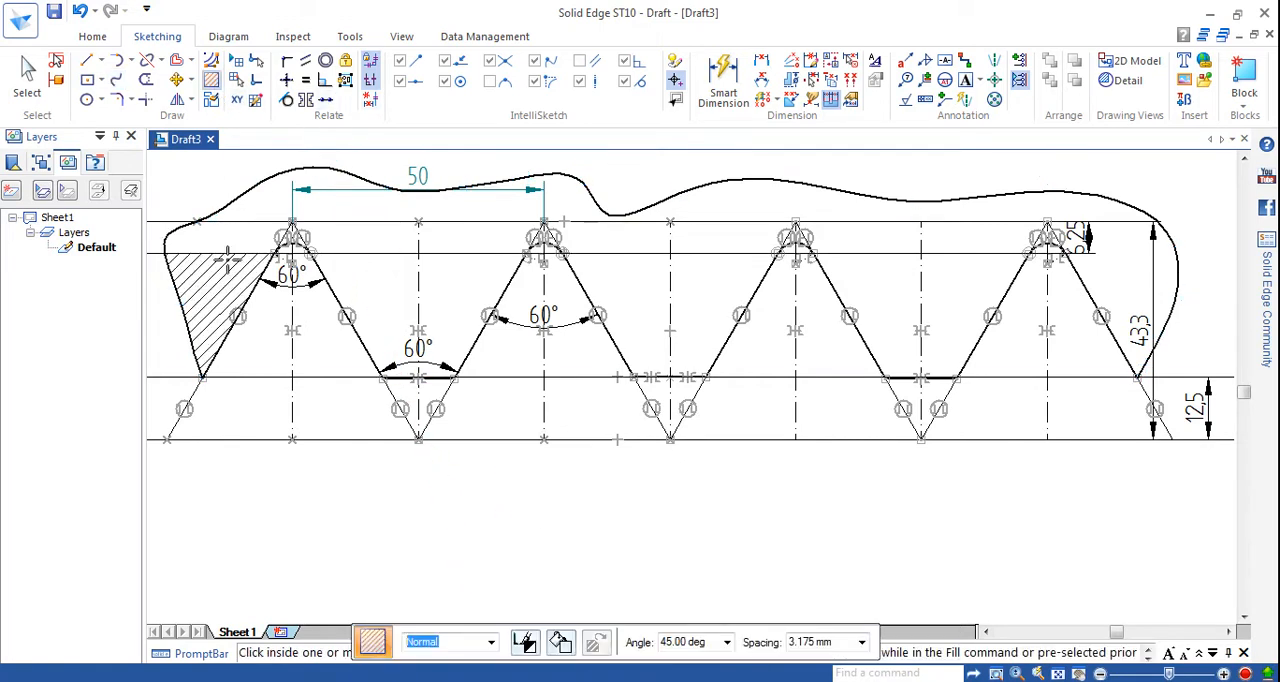
left_click(352, 217)
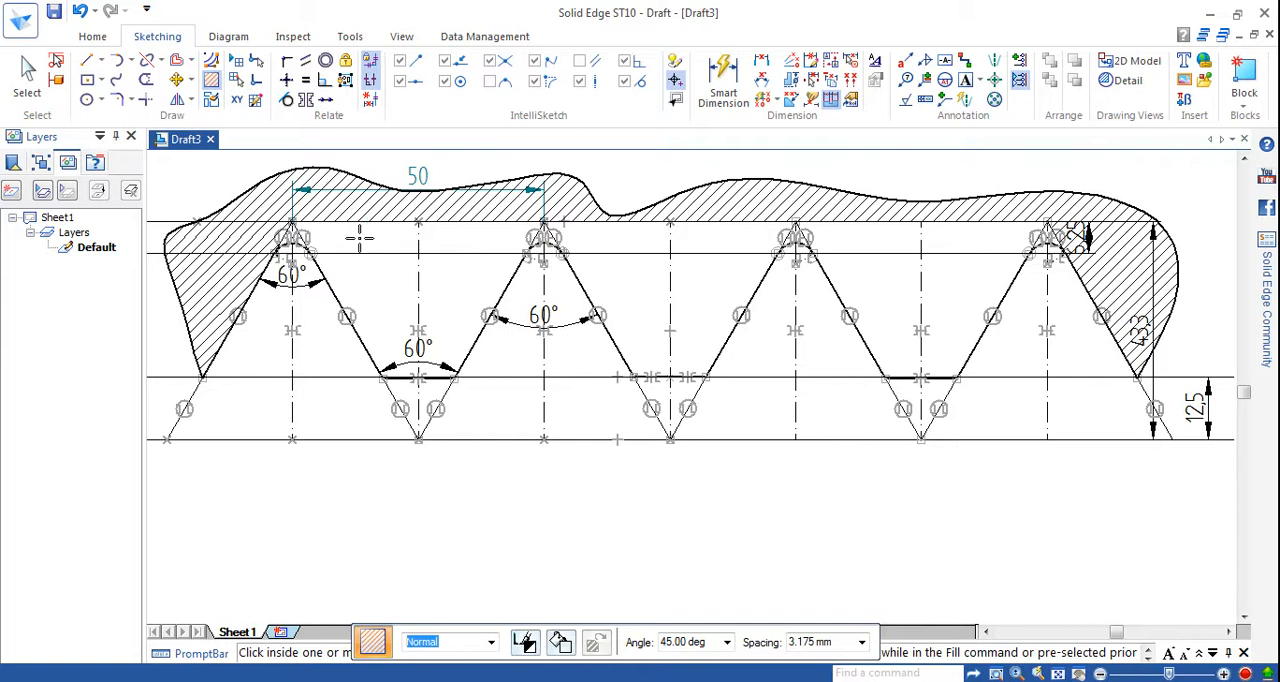
left_click(416, 304)
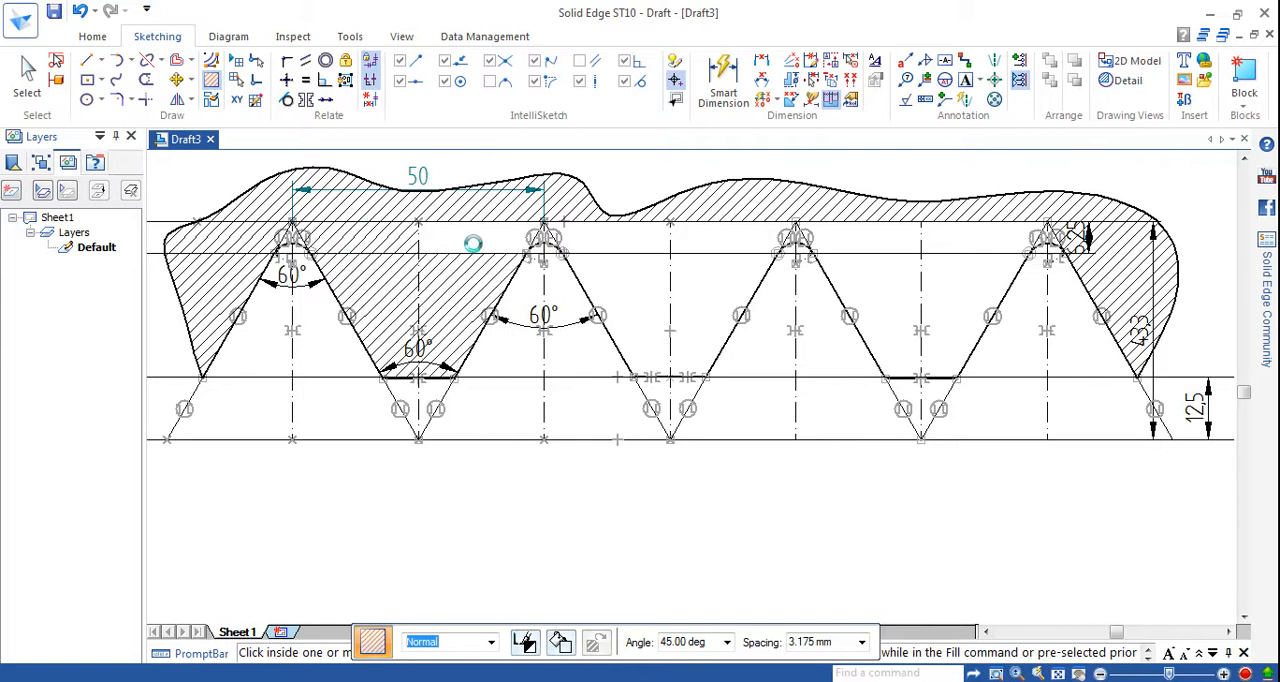
left_click(637, 243)
left_click(702, 288)
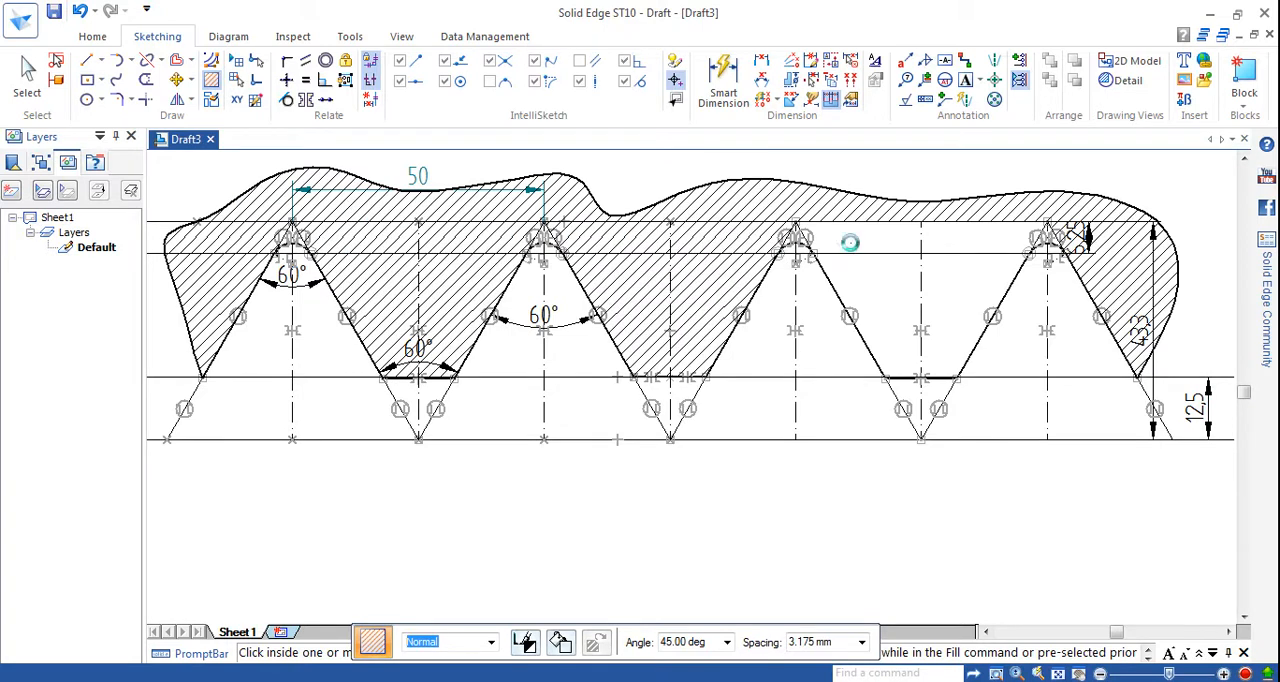
left_click(1013, 283)
left_click(994, 240)
left_click(986, 280)
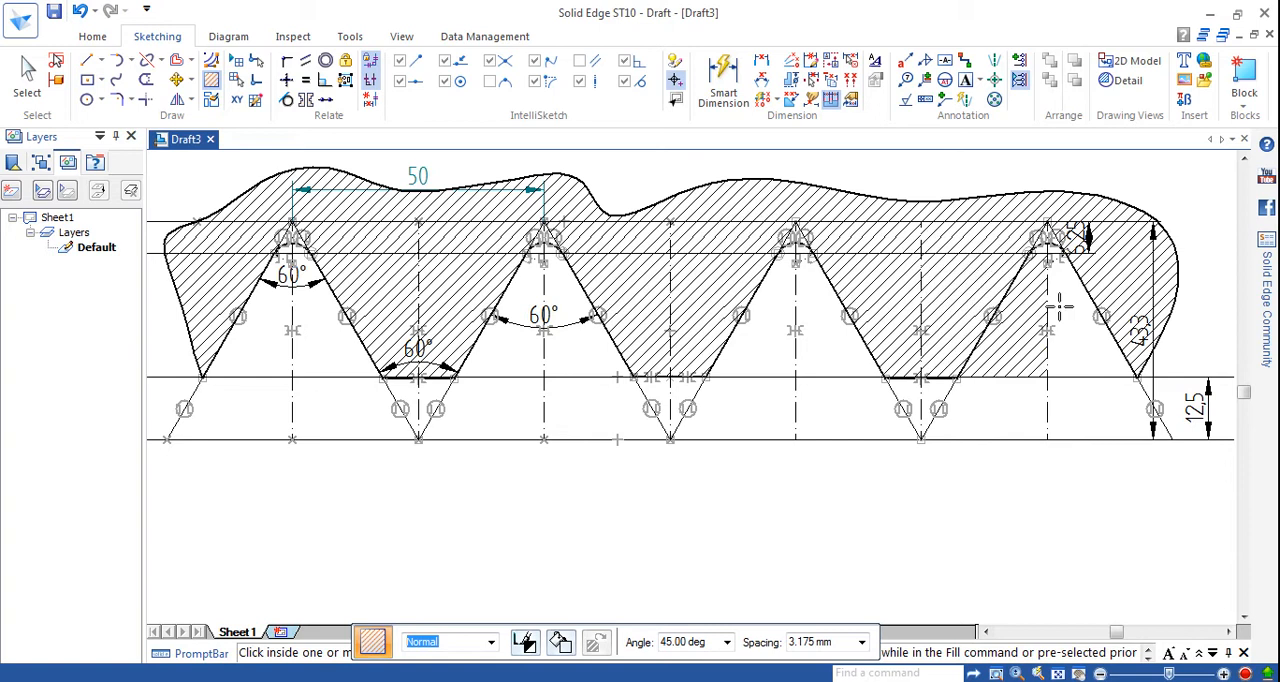
Undo the stray hatch inside the fourth peak and fill the unhatched half of the third valley.
key("Escape")
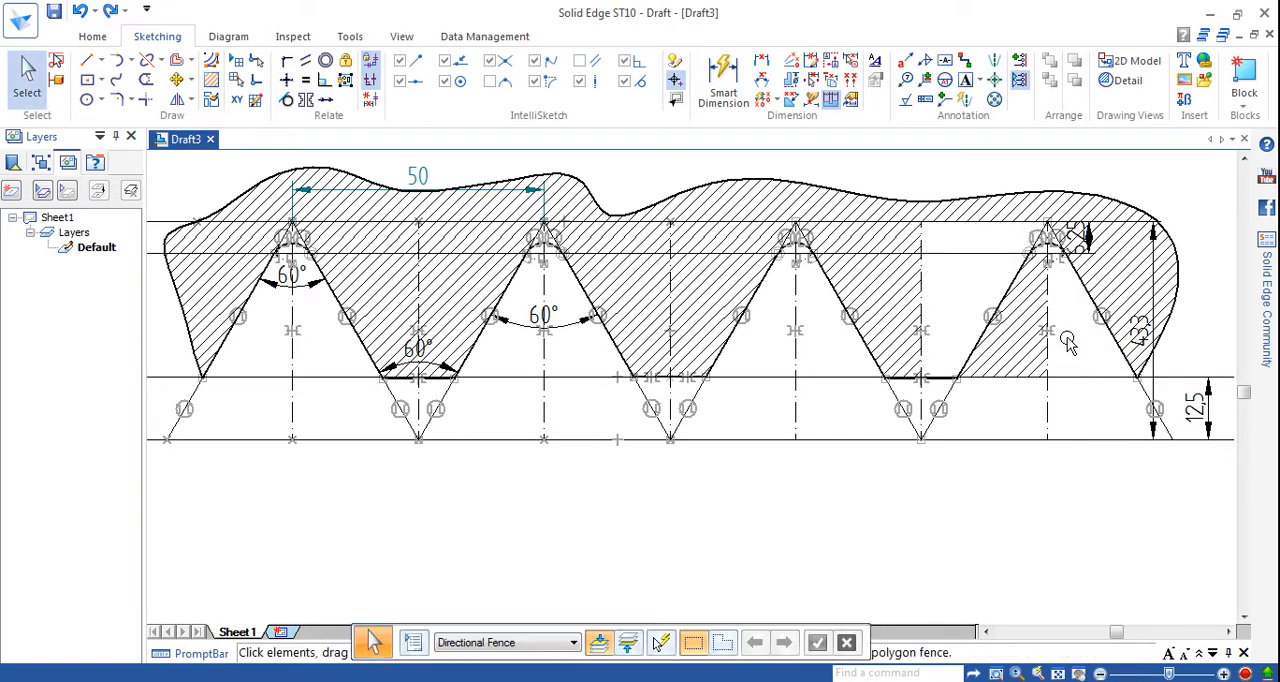
key("ctrl+z")
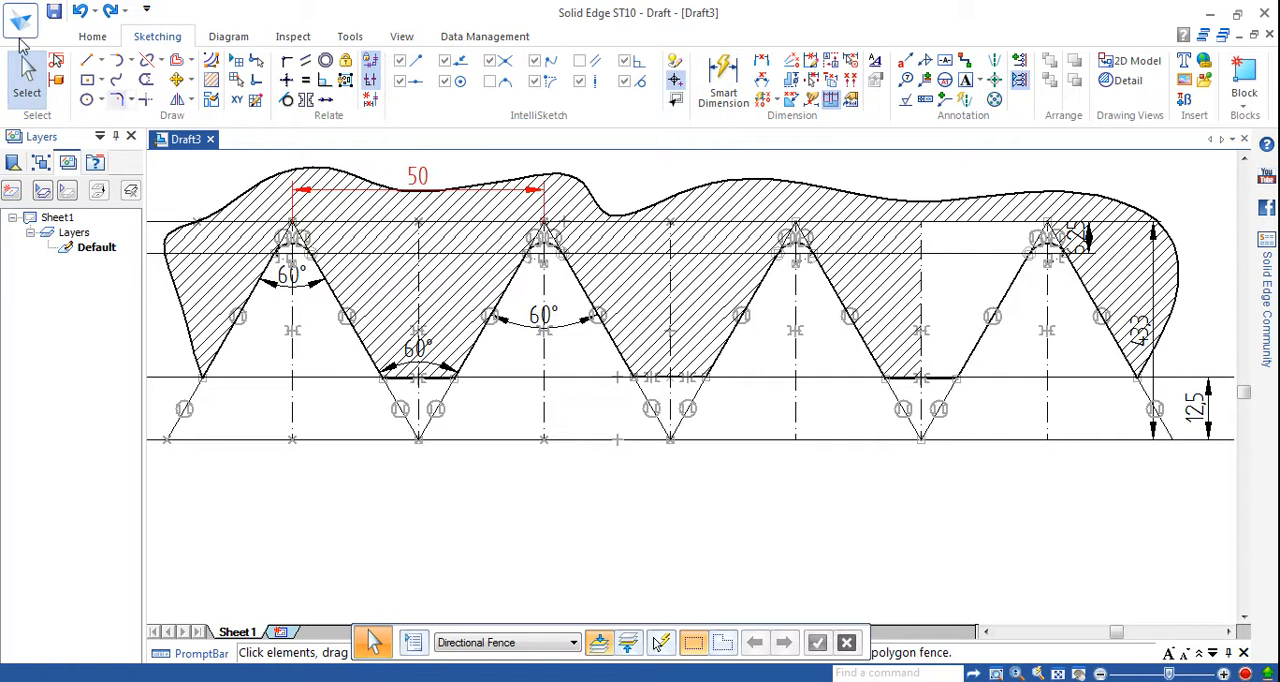
left_click(211, 80)
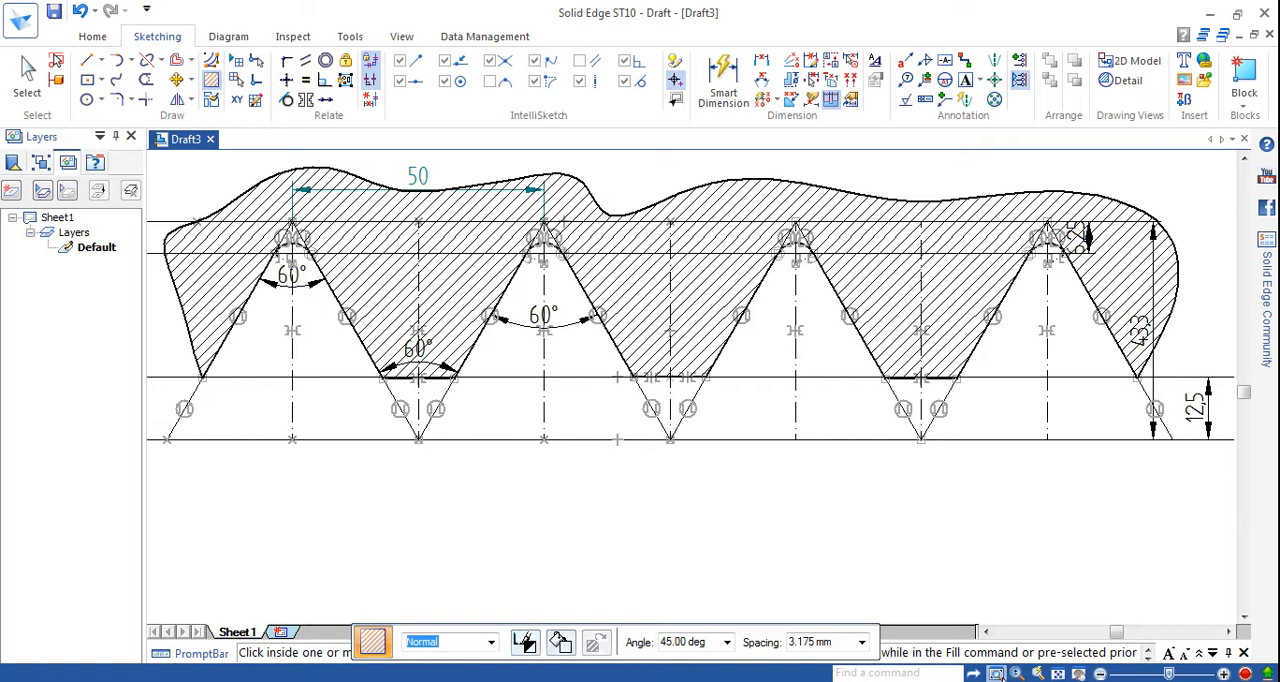
Examine the hatching up close from the first peaks to the last flank and return to the whole sheet.
left_click(996, 673)
left_click(219, 205)
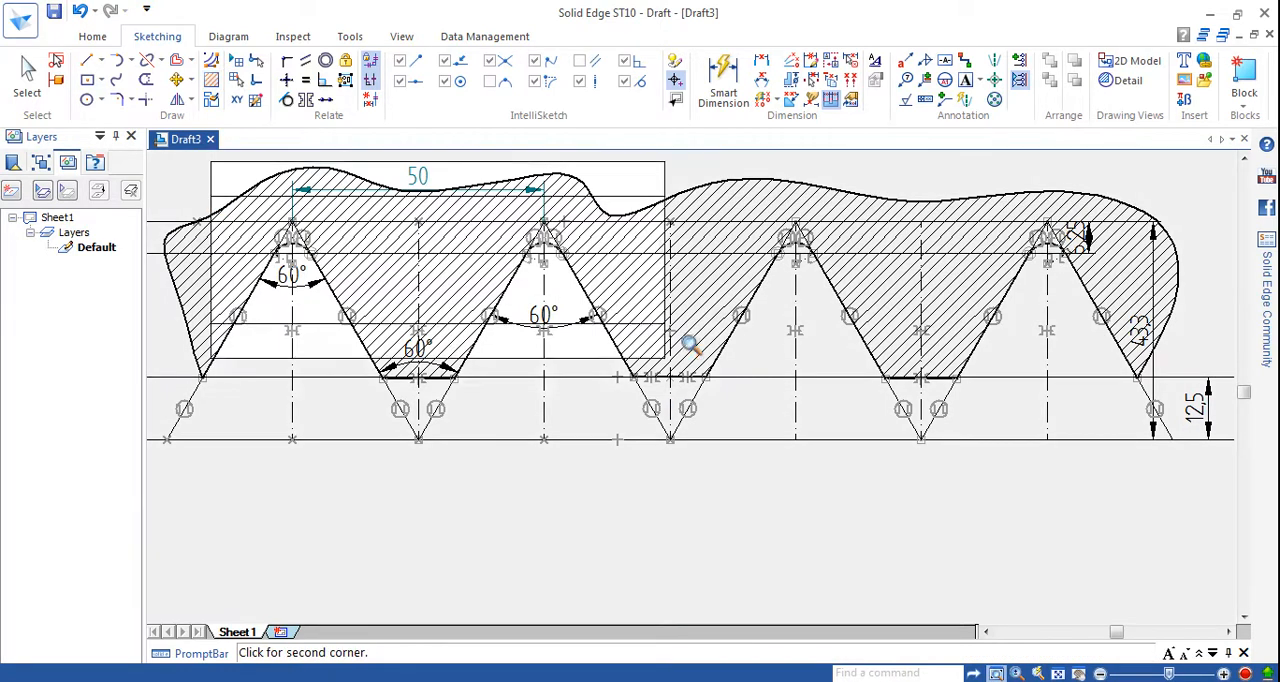
left_click(714, 391)
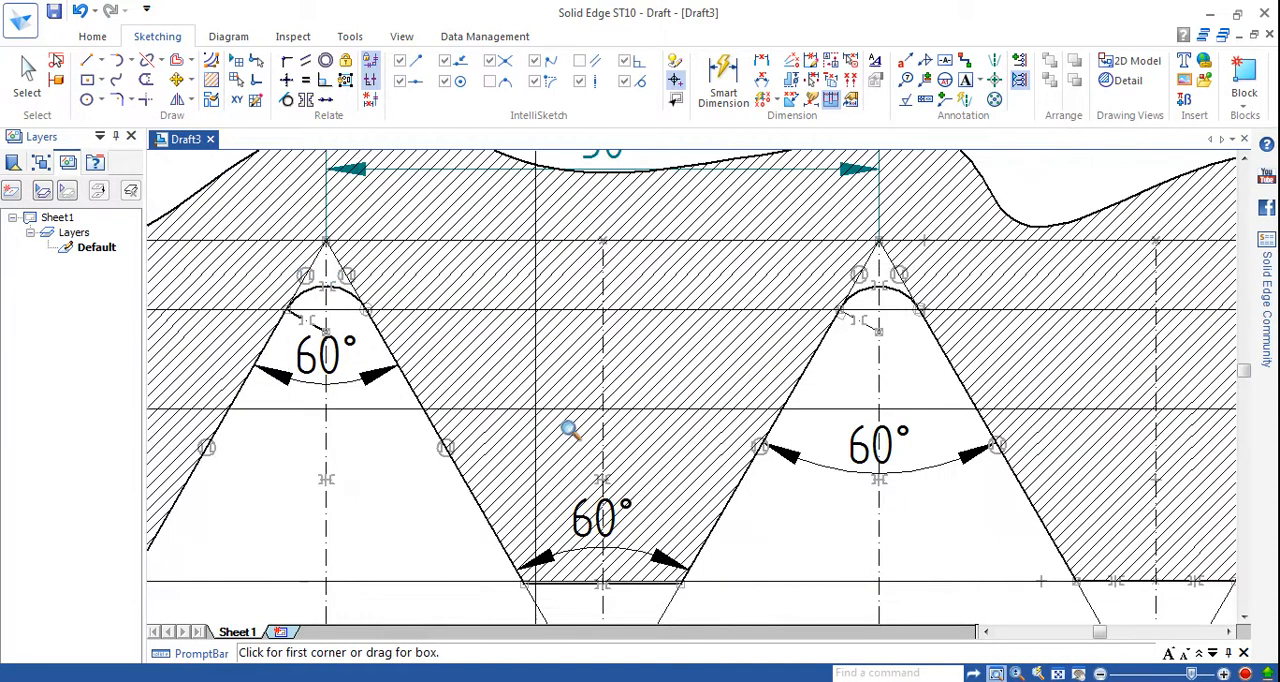
left_click(211, 79)
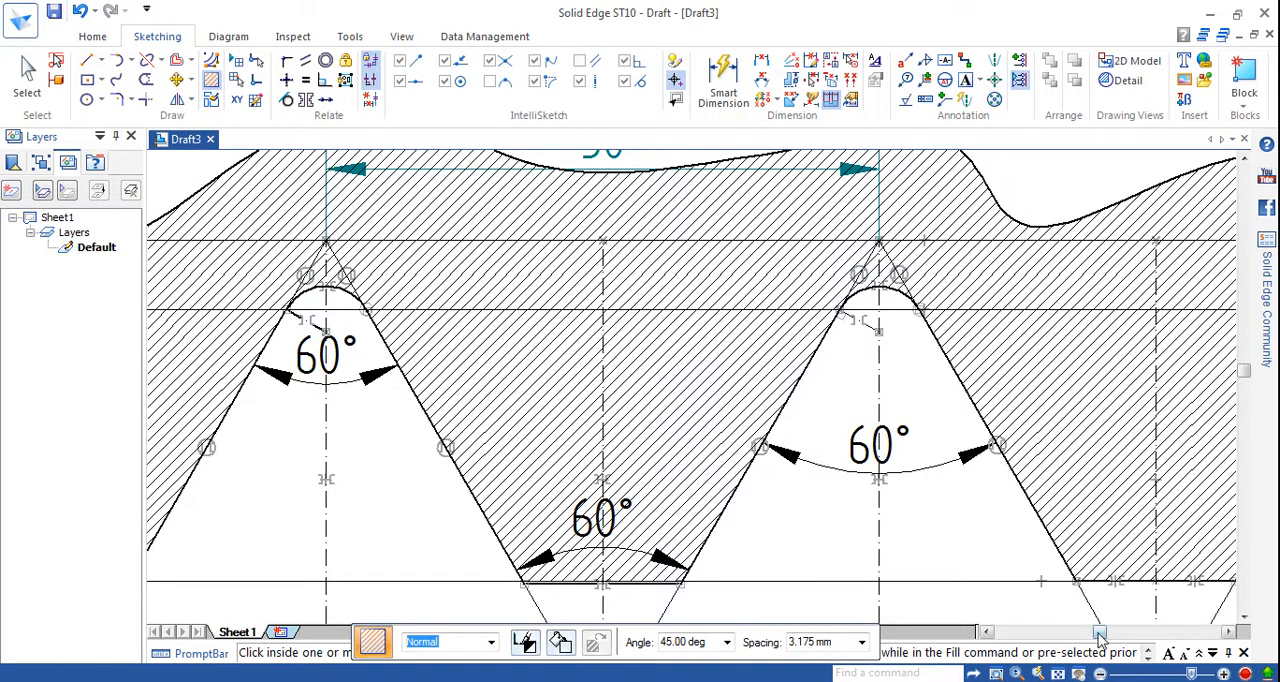
left_click_drag(1099, 632, 1135, 634)
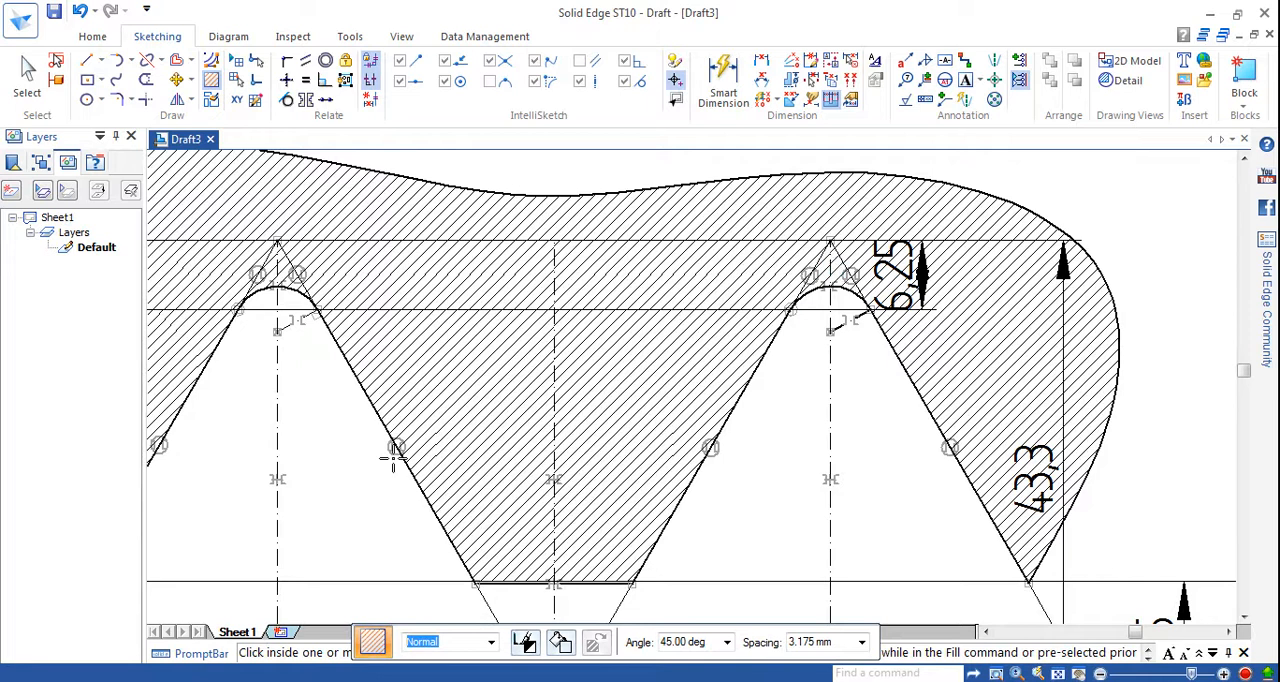
left_click(1040, 674)
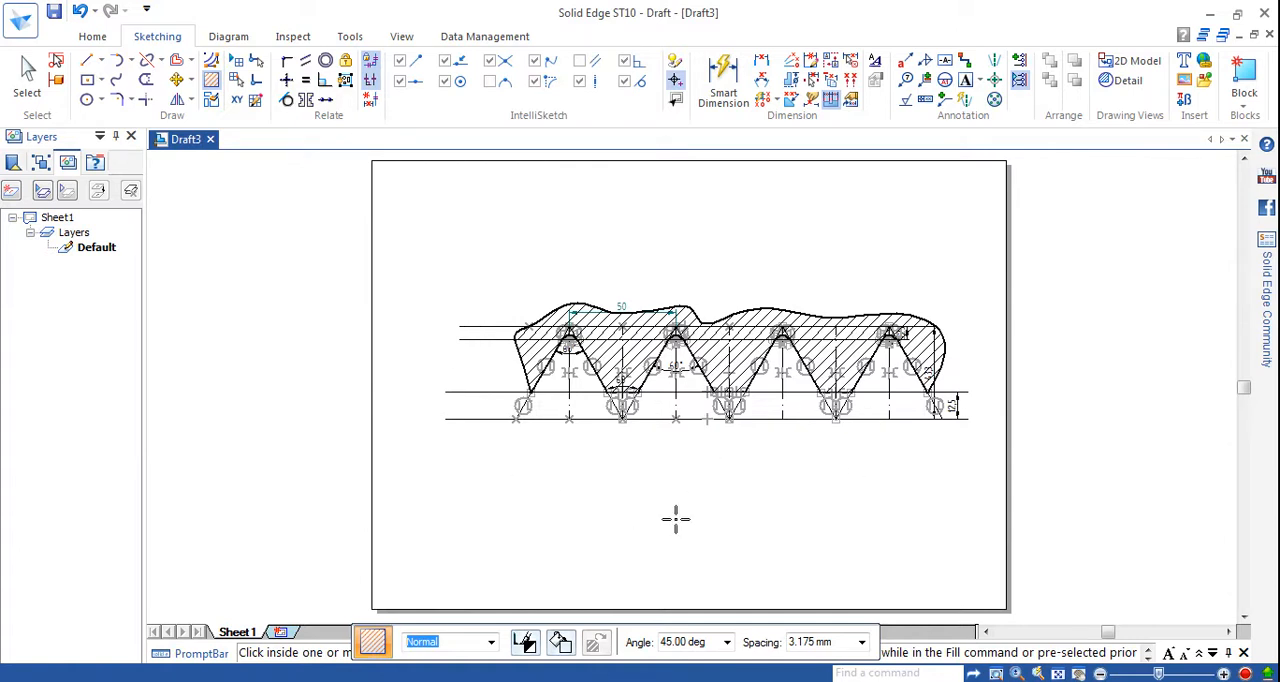
Draw a long vertical line before the first flank, extending above and below the profile's horizontal lines.
left_click(87, 60)
left_click(448, 253)
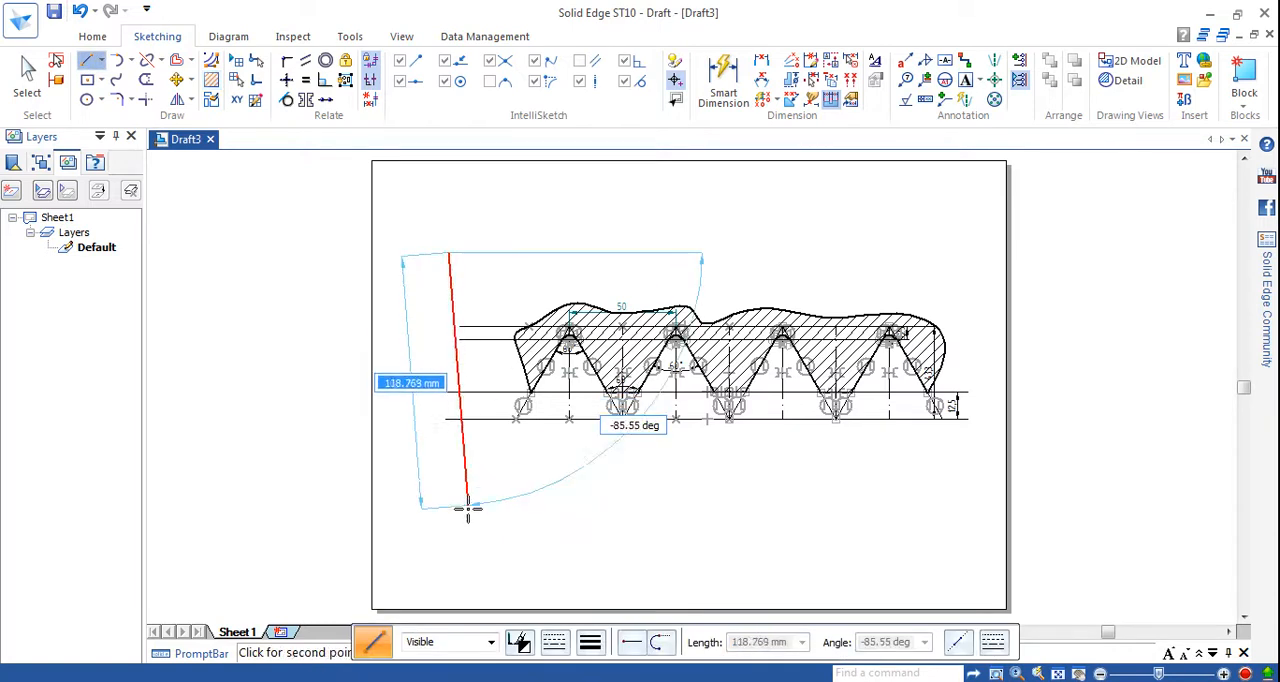
left_click(448, 519)
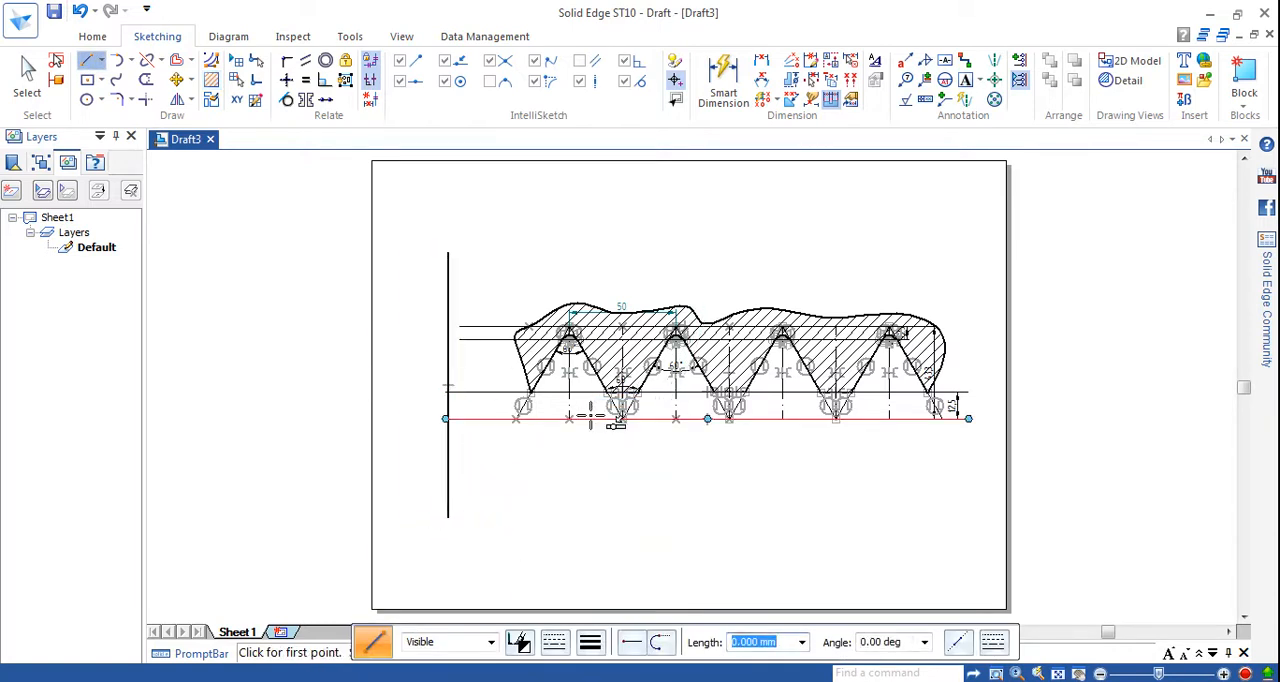
Extend the two upper horizontal lines to the new vertical line.
left_click(160, 60)
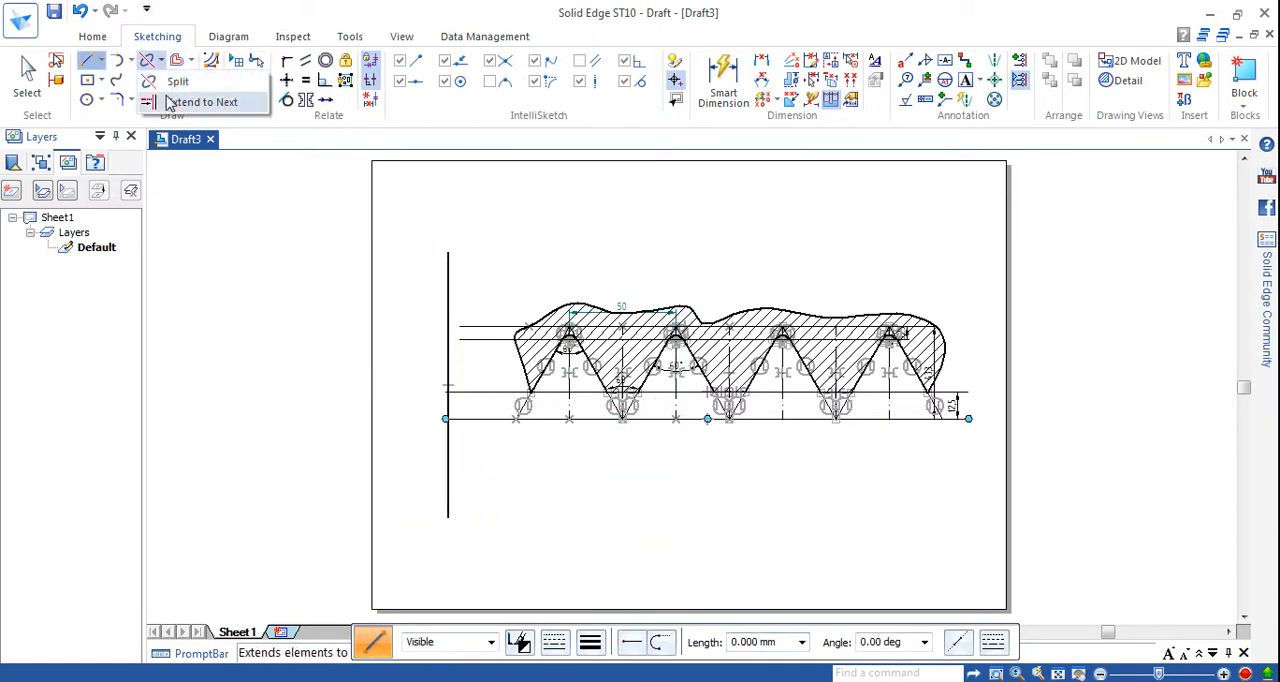
left_click(195, 100)
left_click(482, 329)
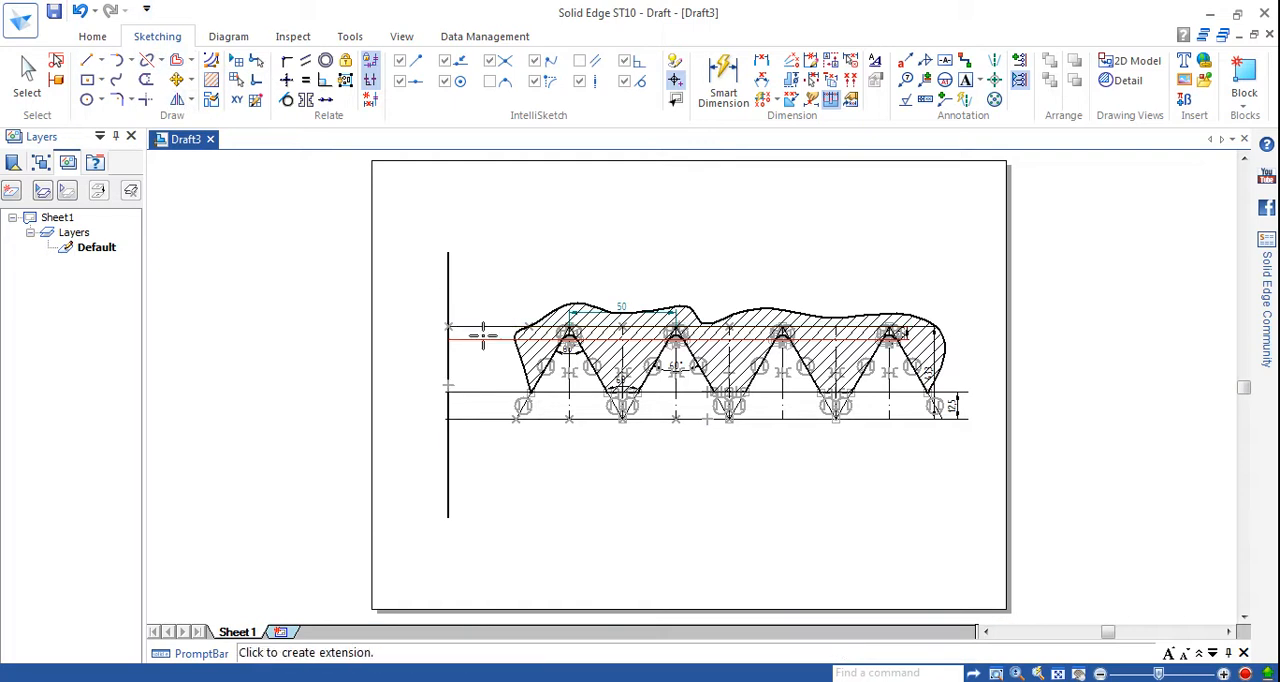
left_click(483, 338)
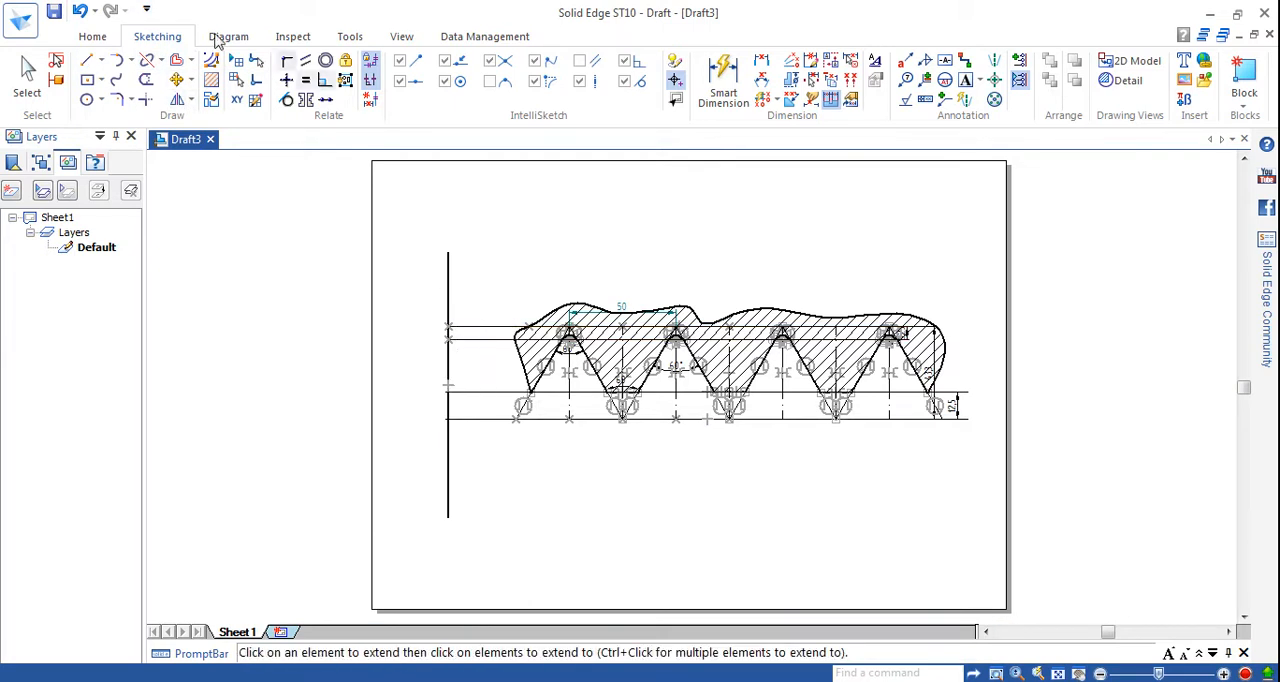
Move the vertical line closer to the first thread flank so that it crosses all four horizontal lines.
left_click(146, 81)
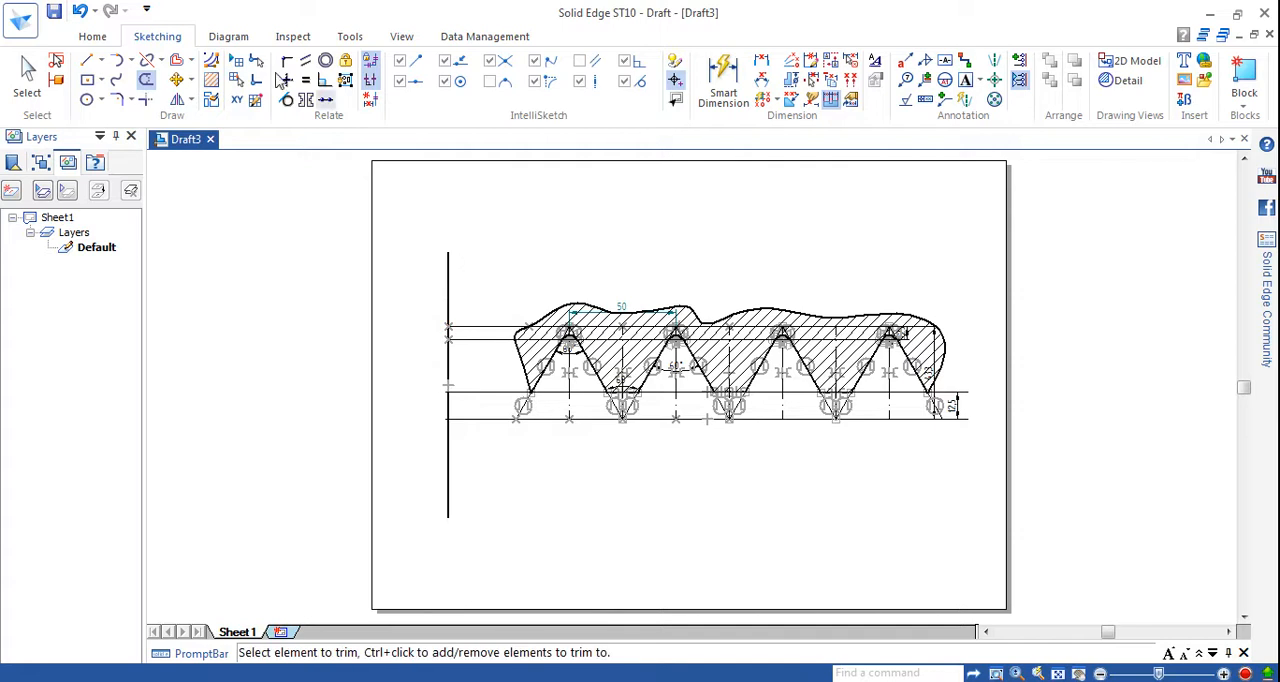
left_click(177, 81)
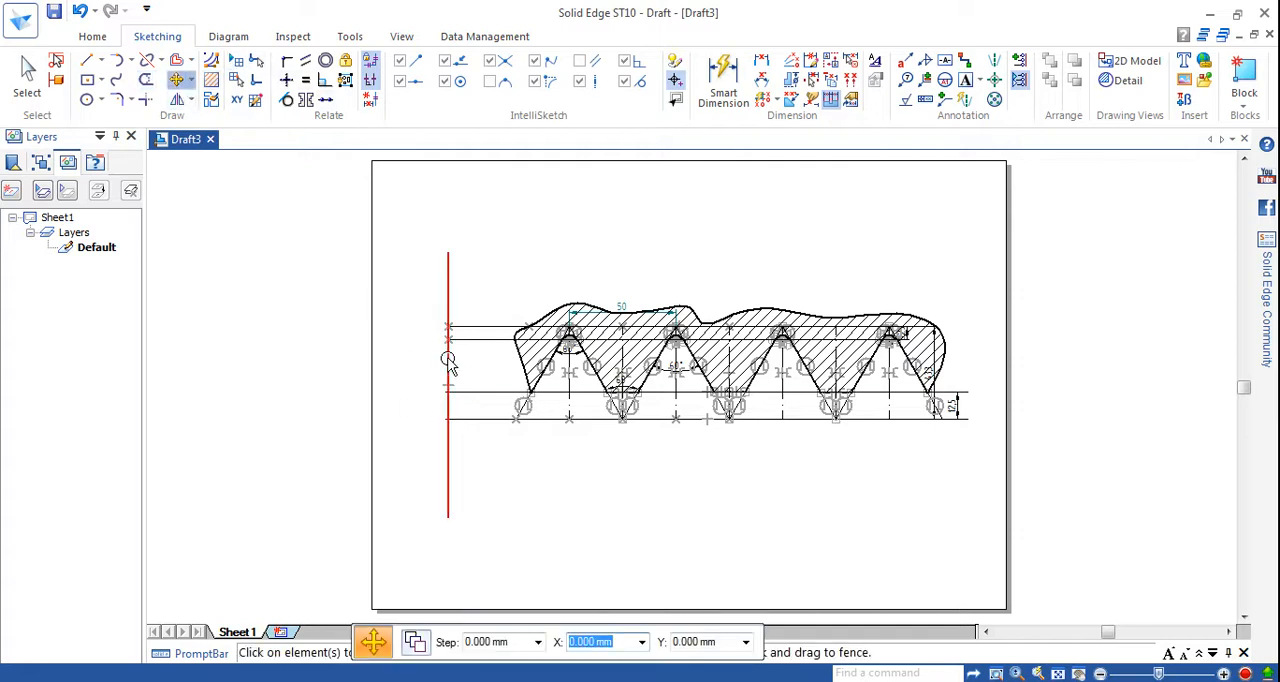
left_click(449, 364)
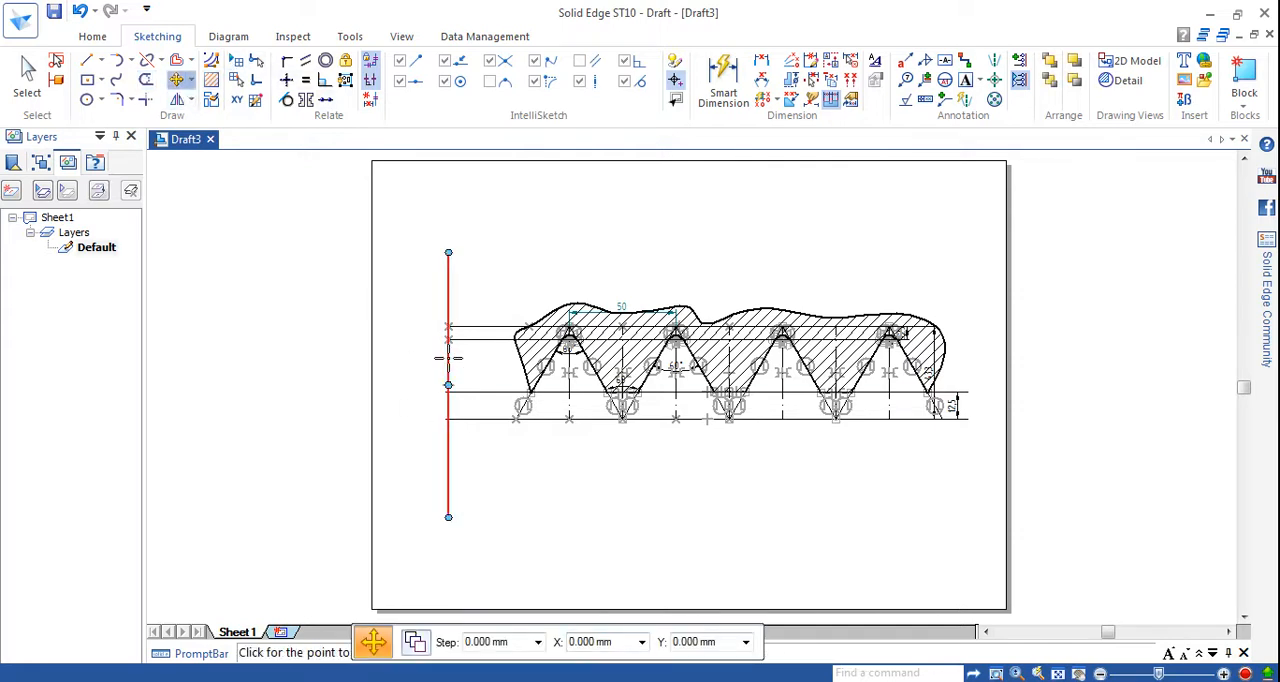
left_click(449, 357)
left_click(494, 365)
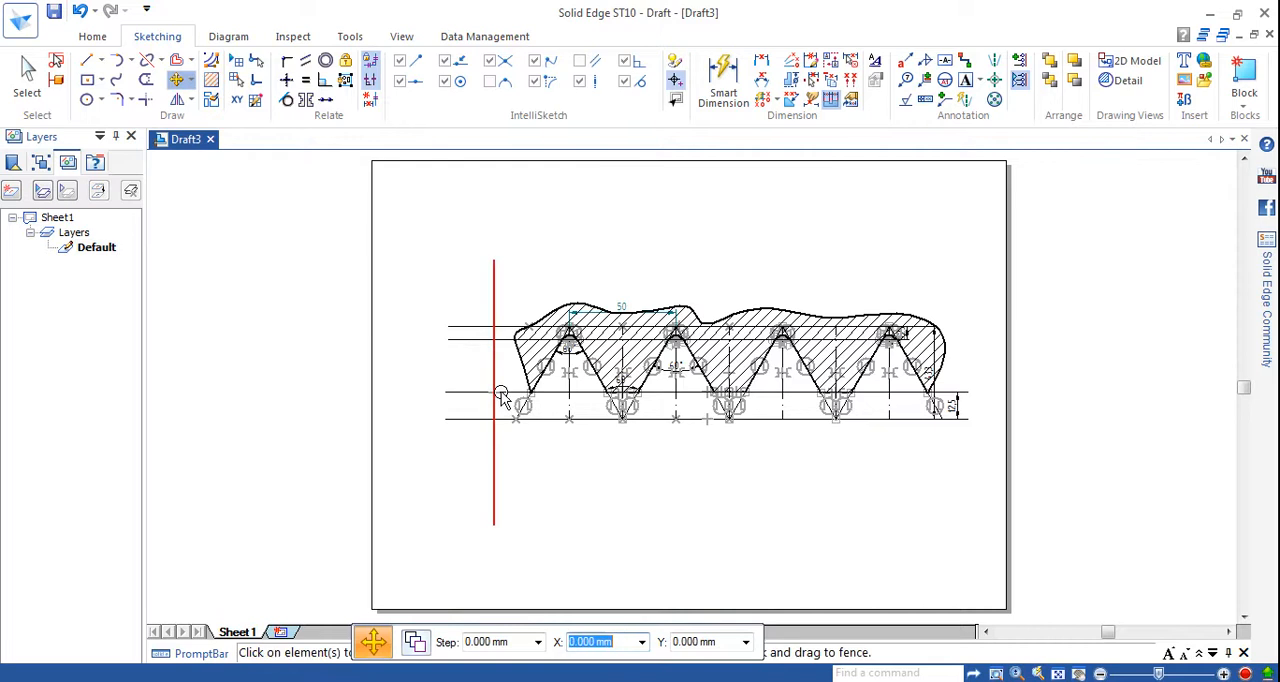
Trim the vertical line above the top horizontal line and the ends of the two upper horizontal lines projecting past it.
left_click(146, 82)
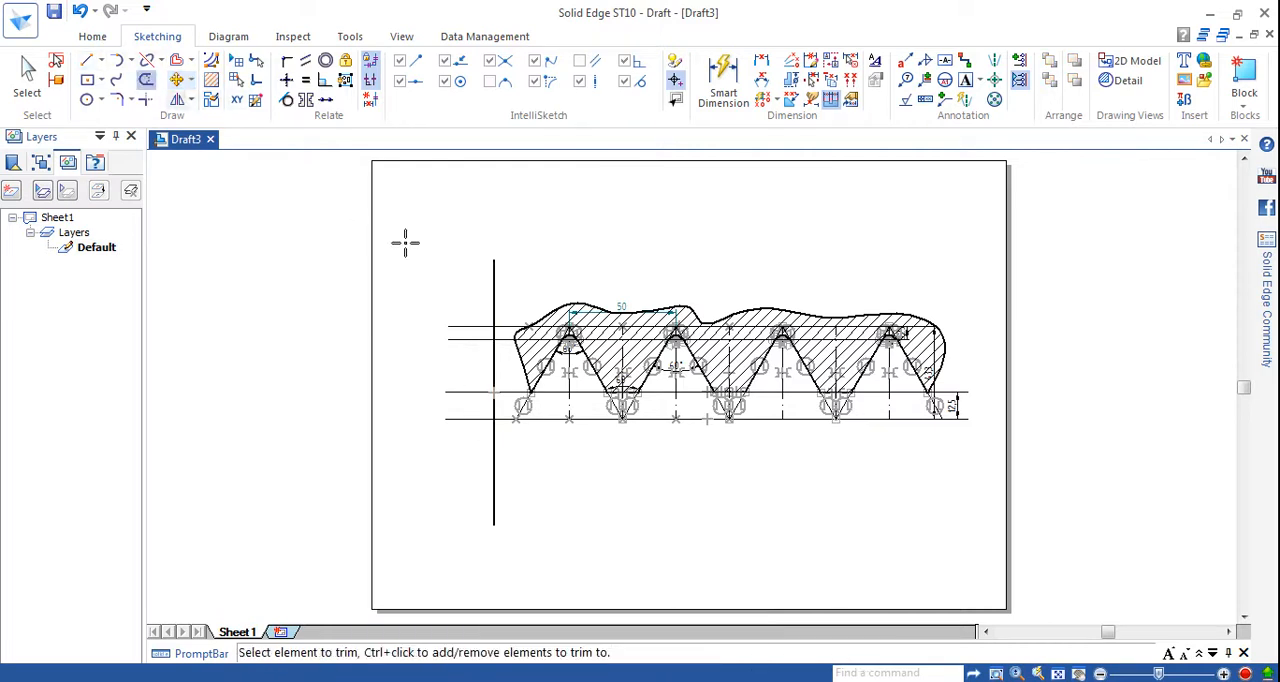
left_click(493, 302)
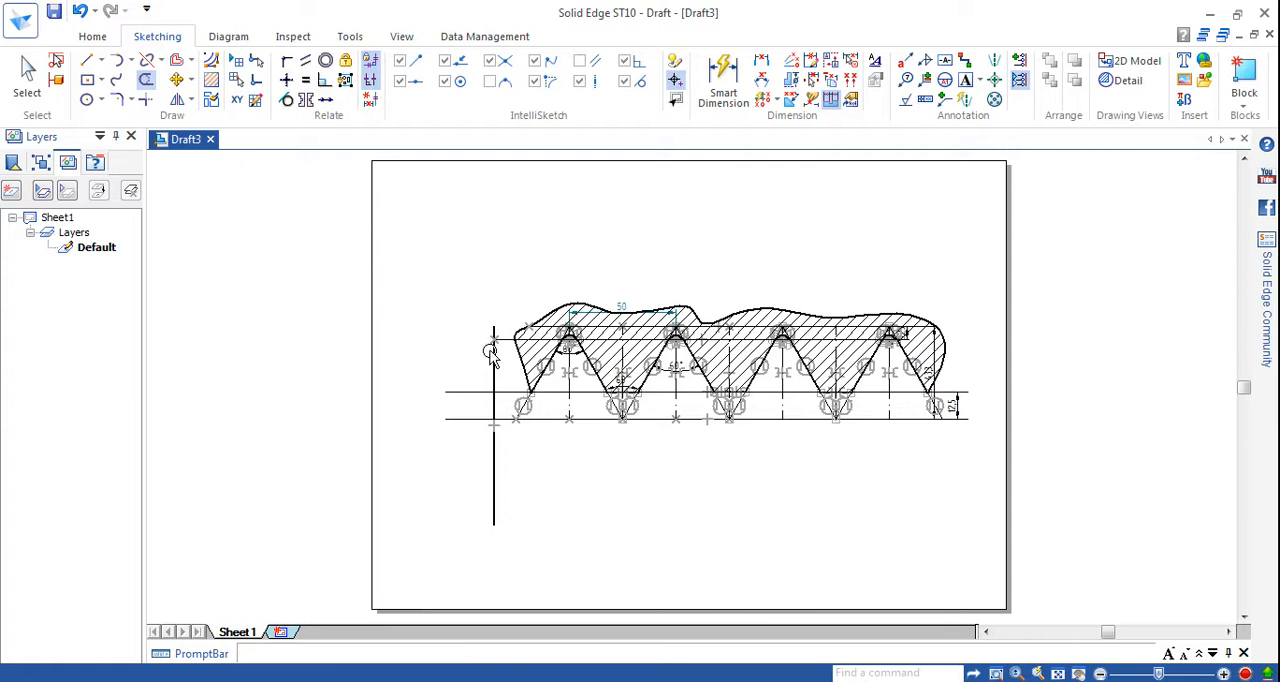
key("Escape")
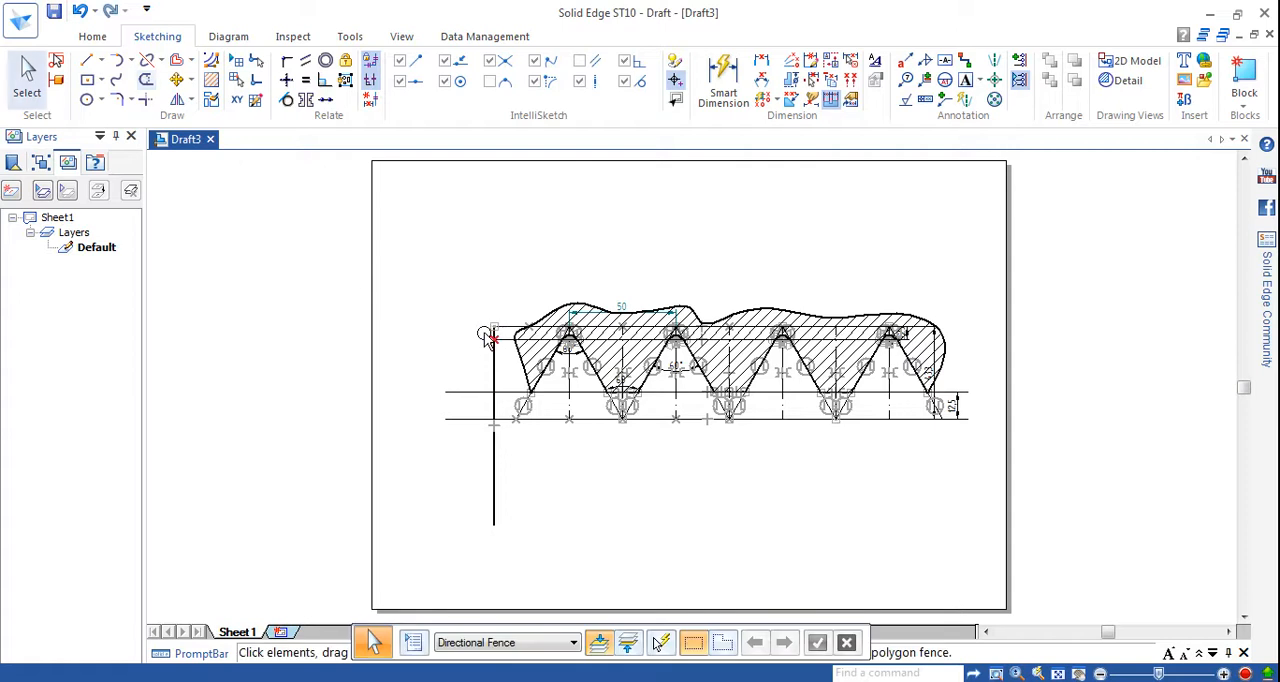
left_click(146, 80)
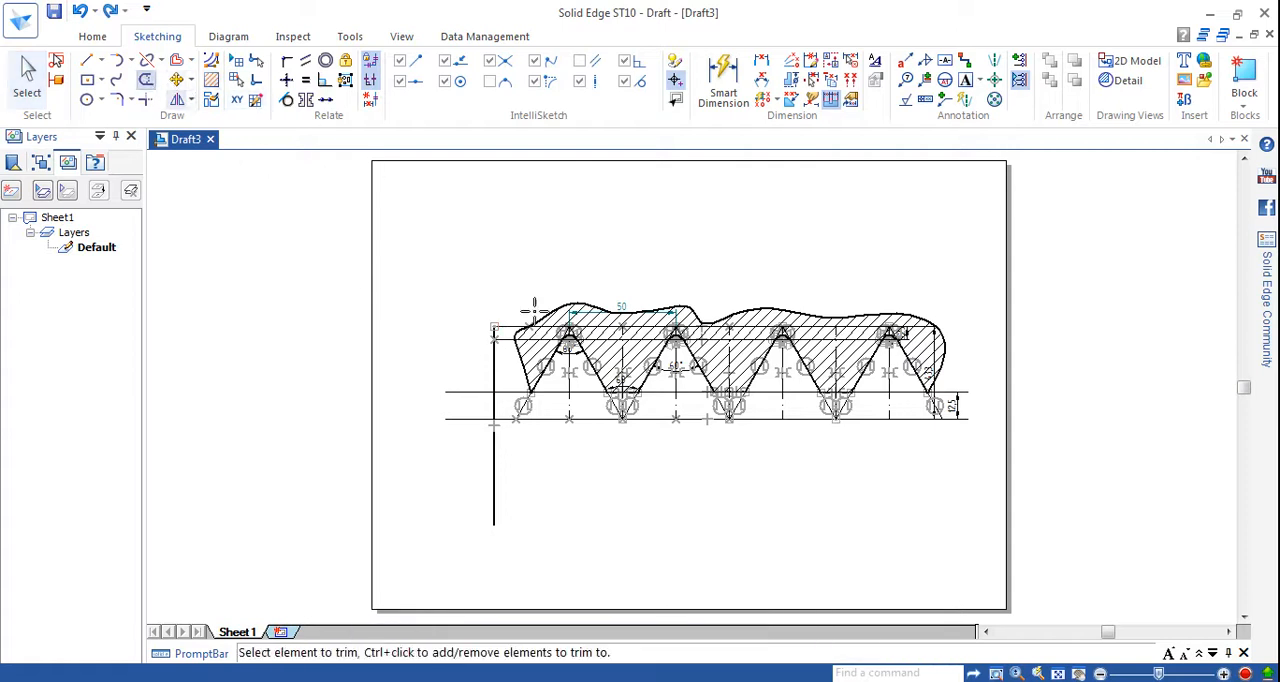
left_click(490, 330)
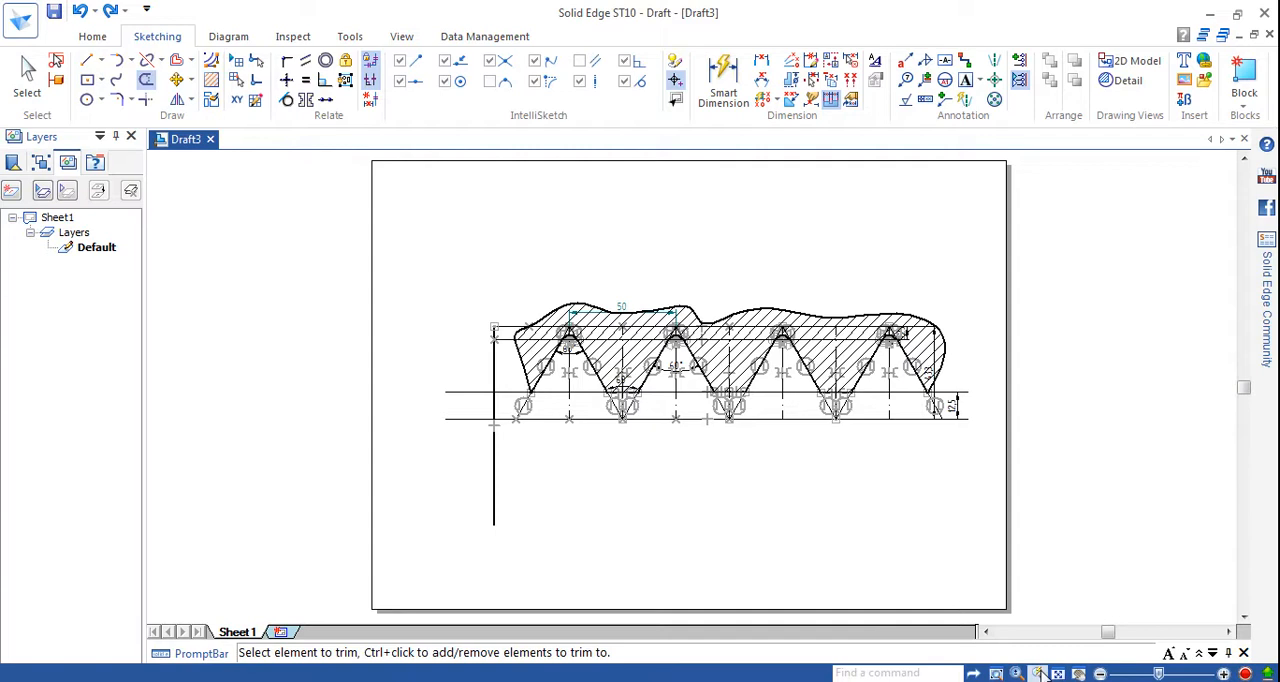
Trim the short piece of the vertical line between the two upper horizontal lines.
left_click(996, 673)
left_click(421, 303)
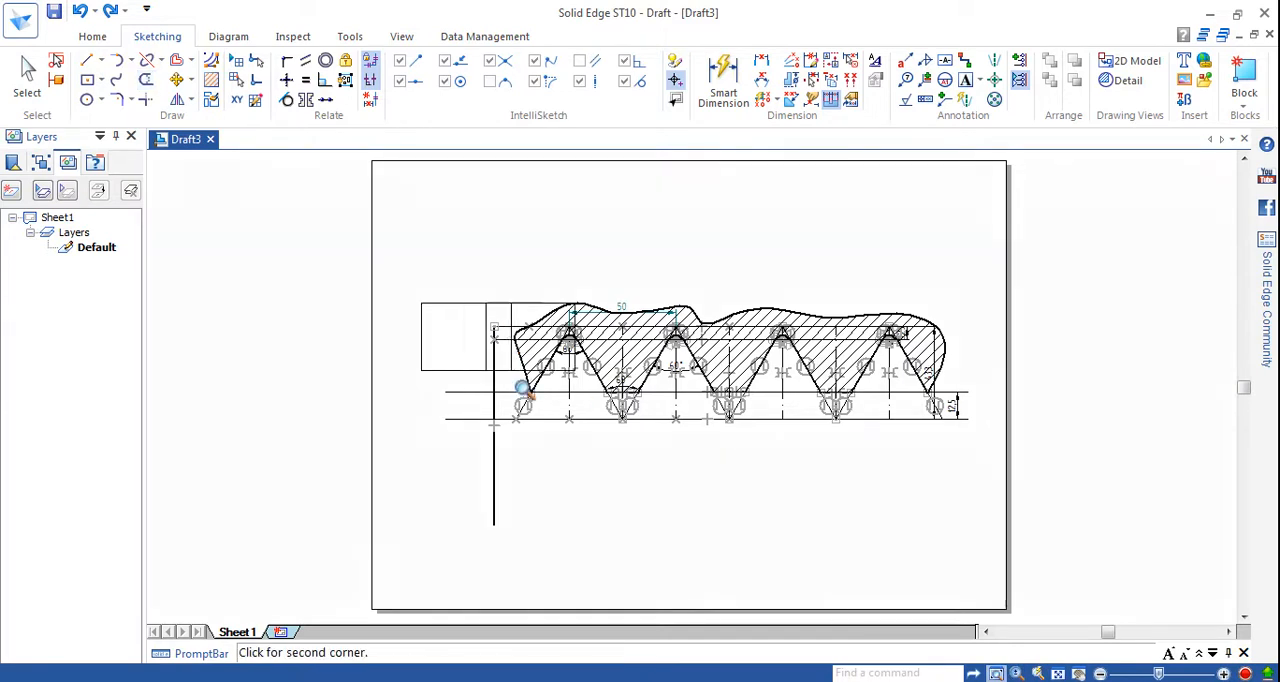
left_click(521, 388)
right_click(651, 345)
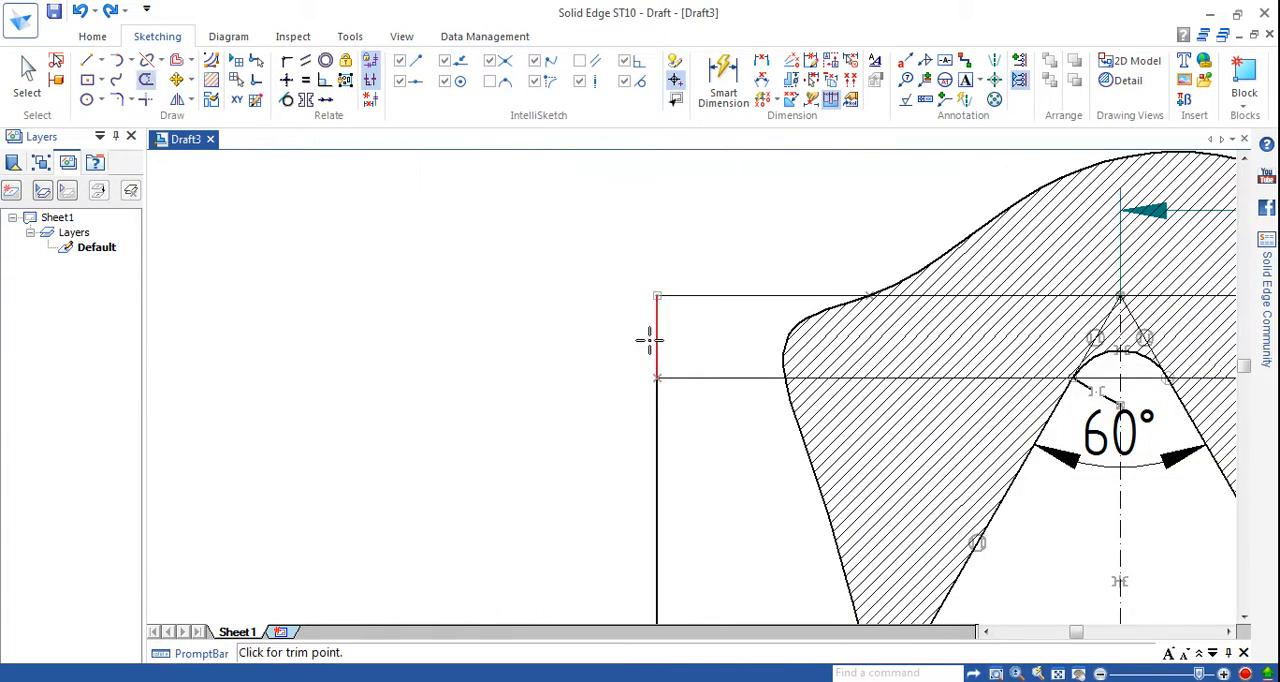
left_click(654, 338)
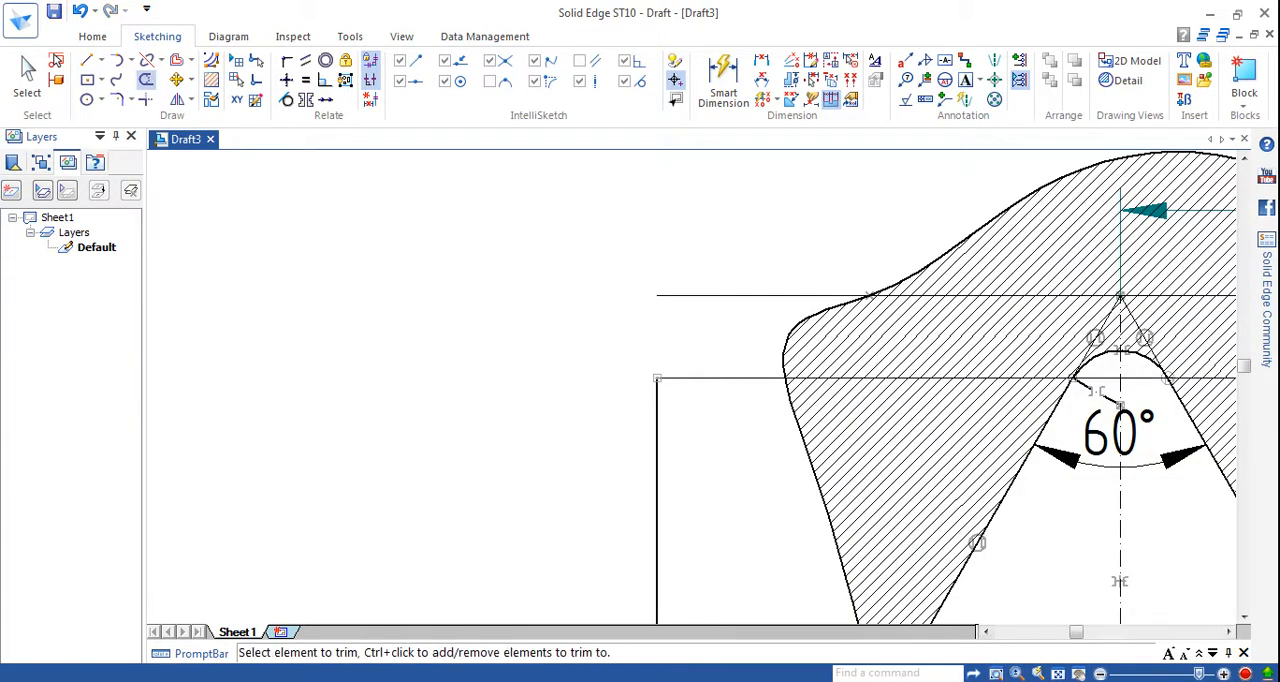
Trim away the rest of the vertical line and the ends of the two lower horizontal lines projecting past it.
left_click(1057, 673)
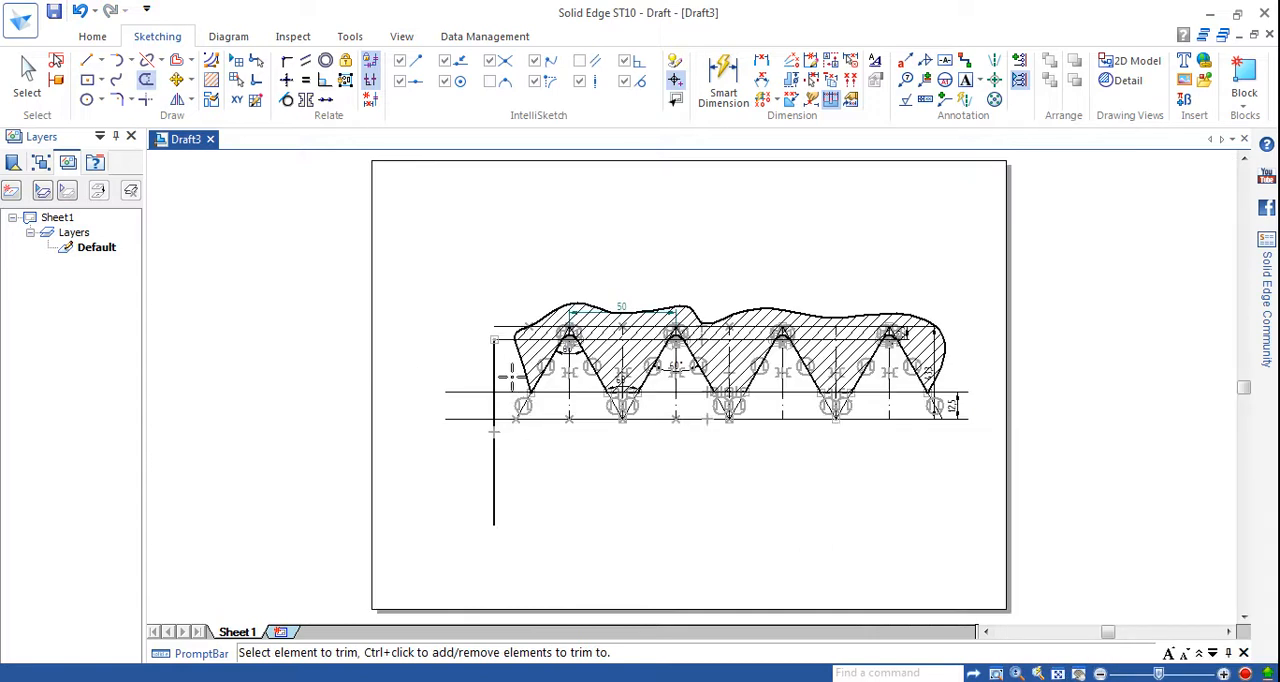
left_click(495, 369)
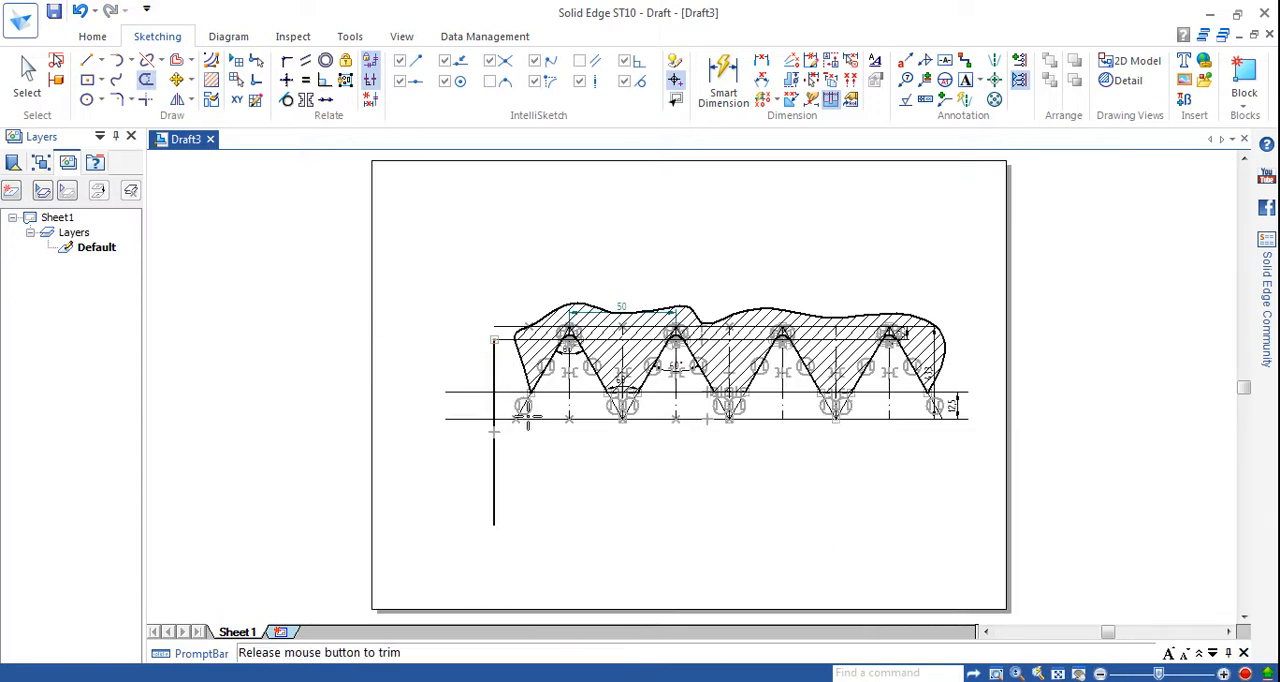
left_click(477, 390)
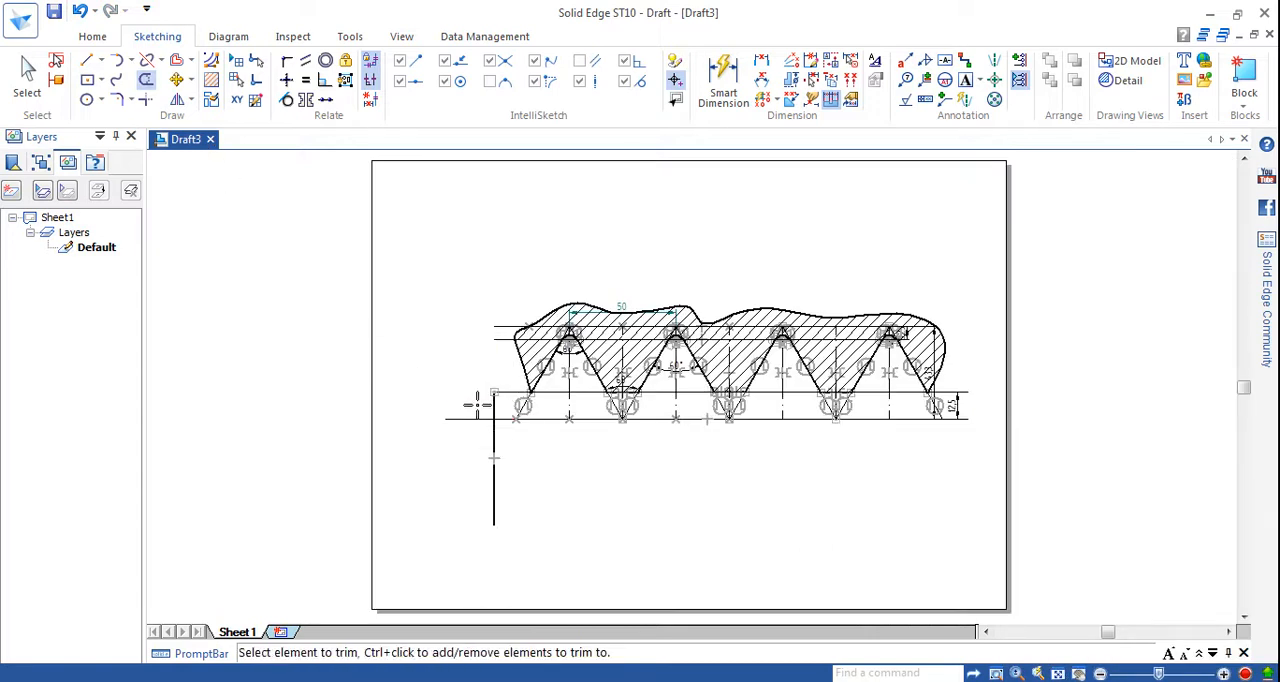
left_click(493, 433)
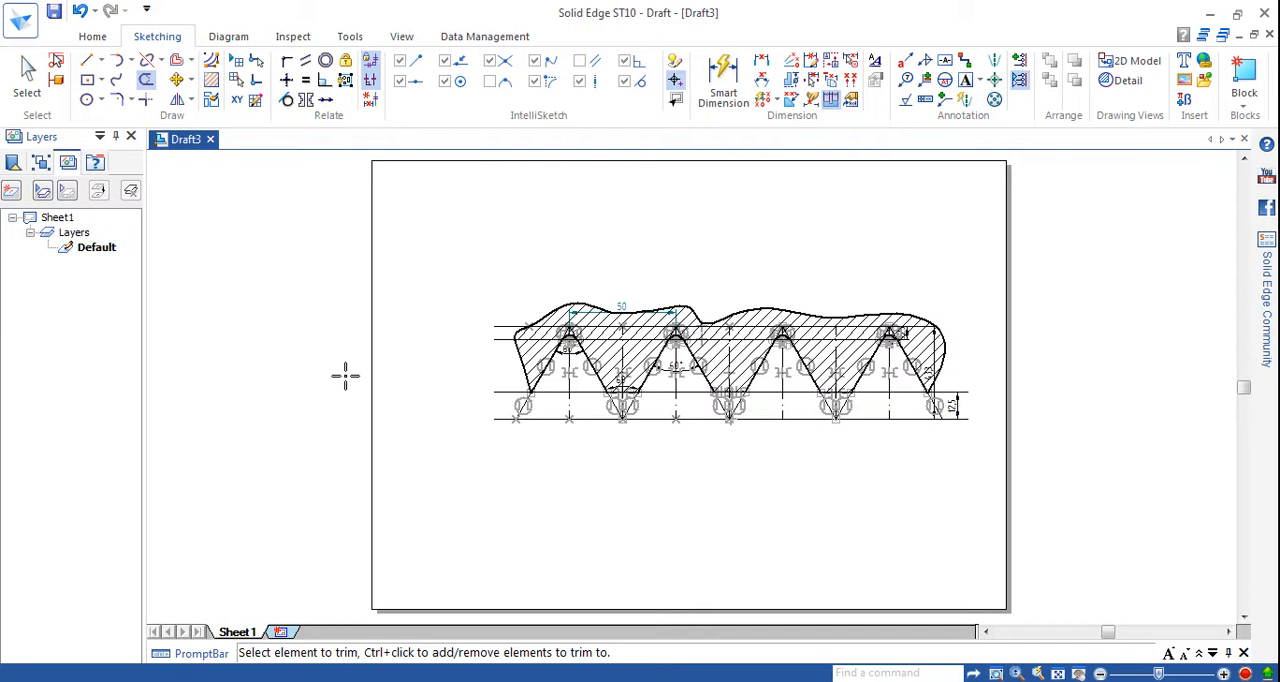
Draw a long vertical line just beyond the last thread flank, from above the top horizontal line to well below the bottom one.
left_click(87, 60)
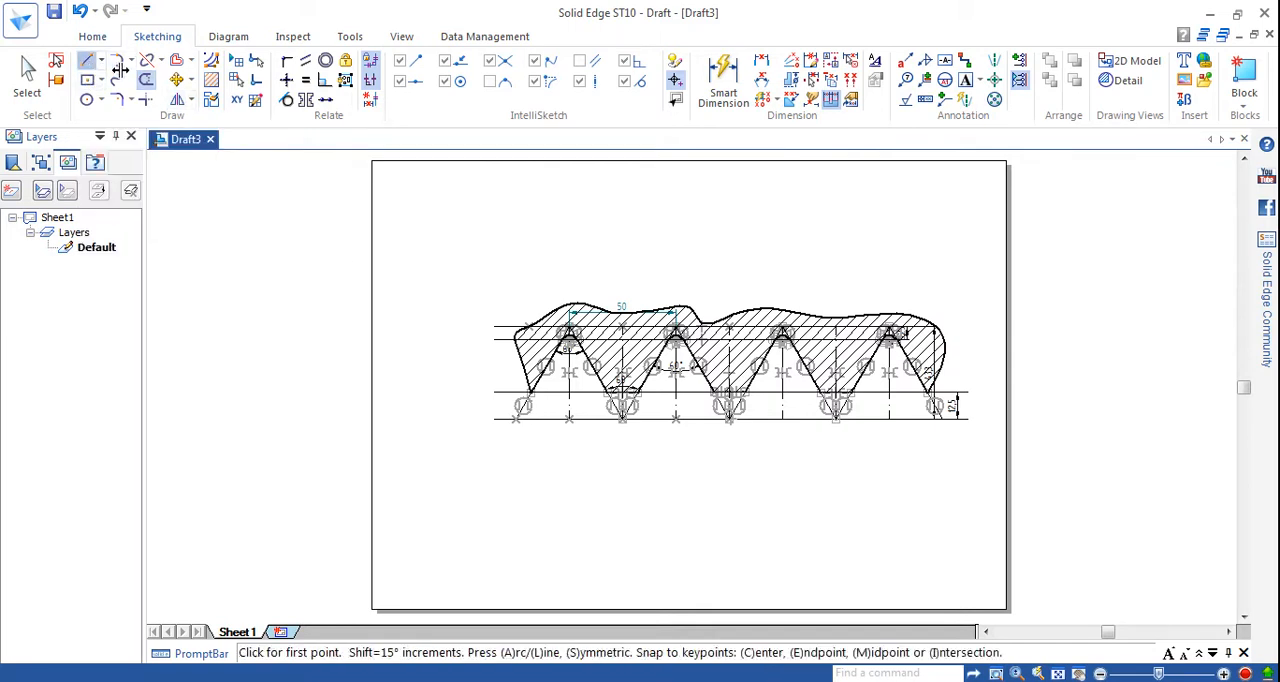
left_click(958, 308)
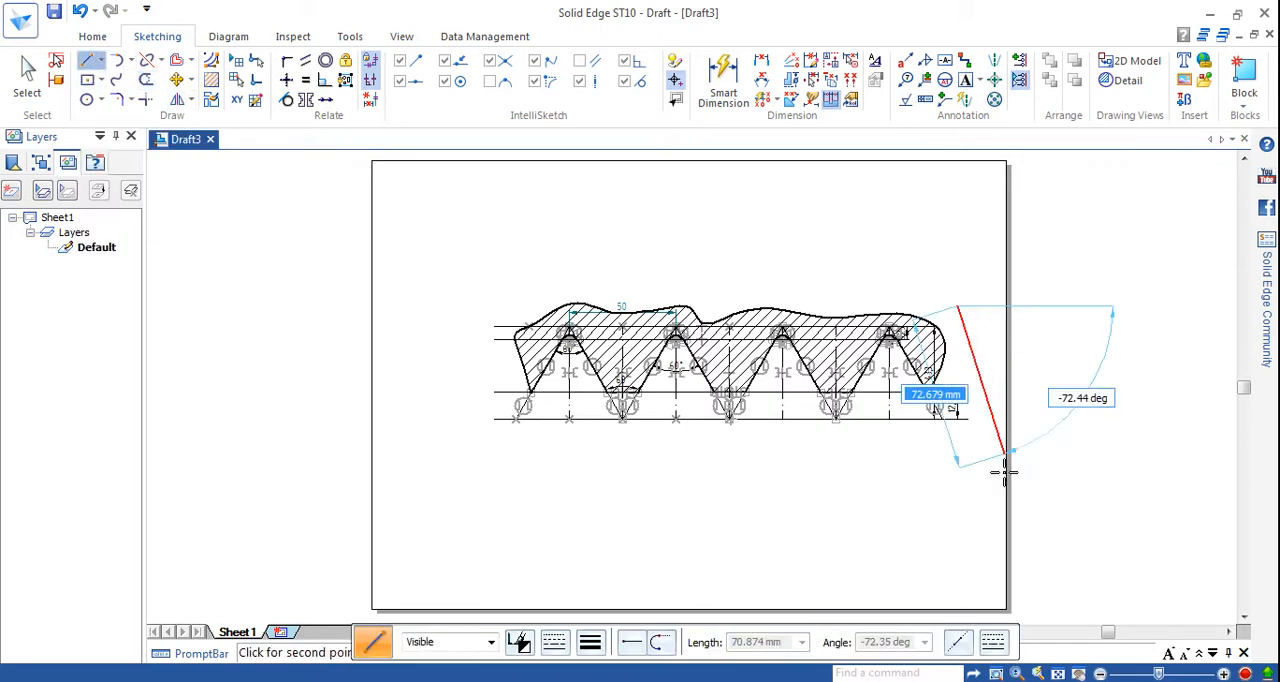
left_click(958, 526)
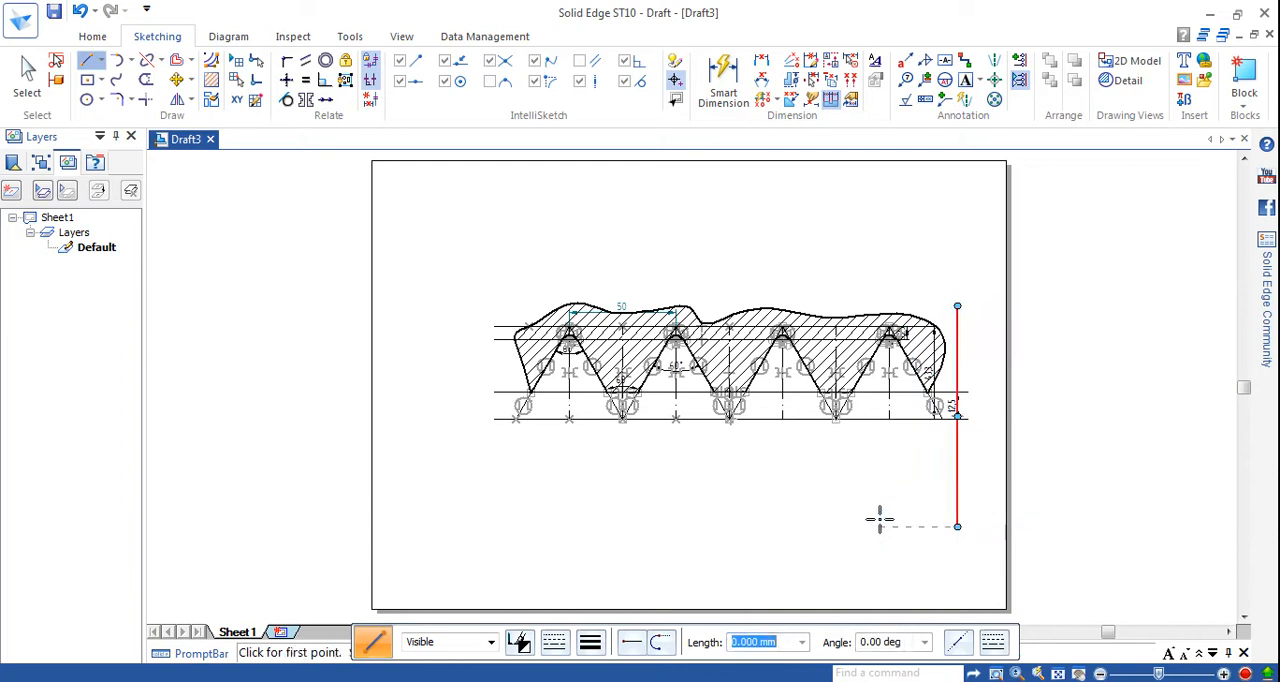
Extend the two upper horizontal lines to the vertical line beyond the last flank.
left_click(160, 60)
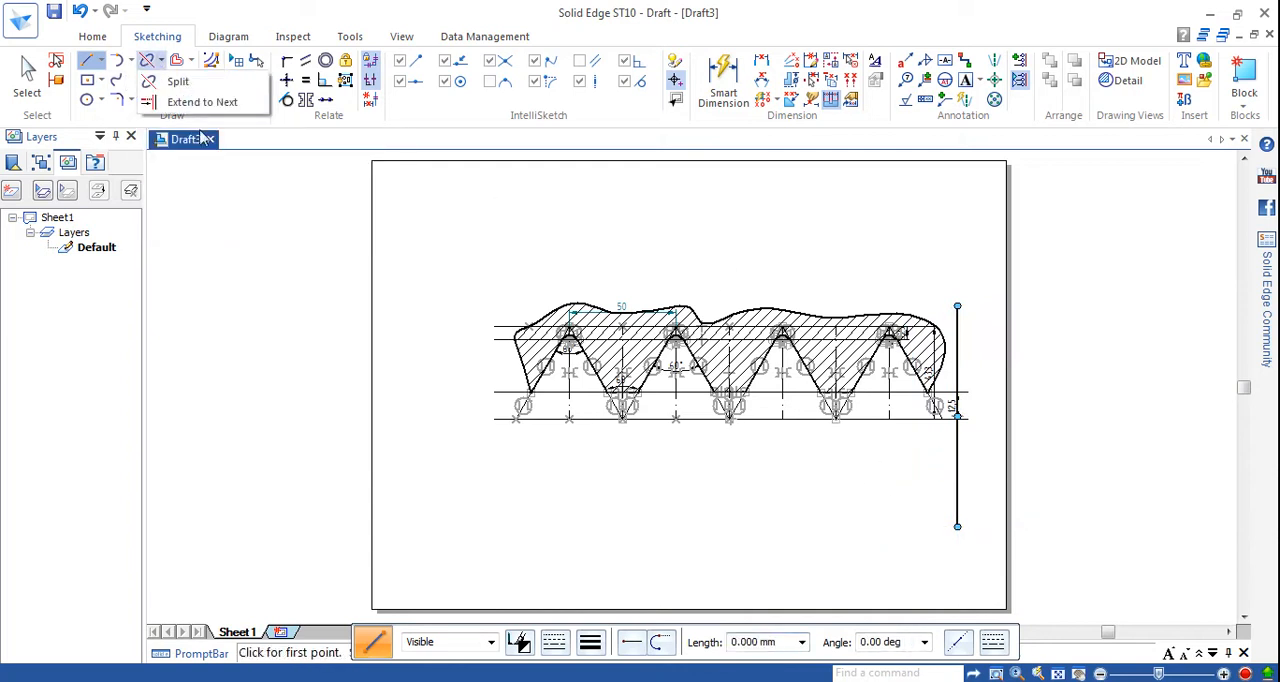
left_click(200, 102)
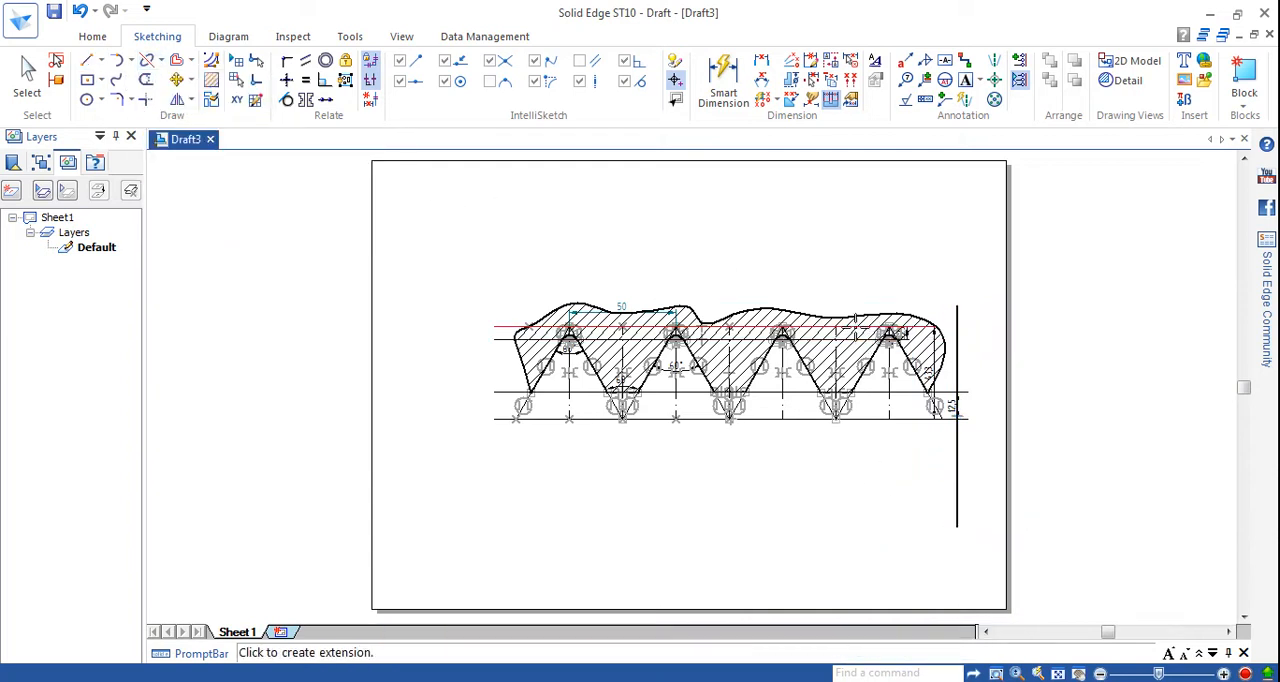
left_click(856, 328)
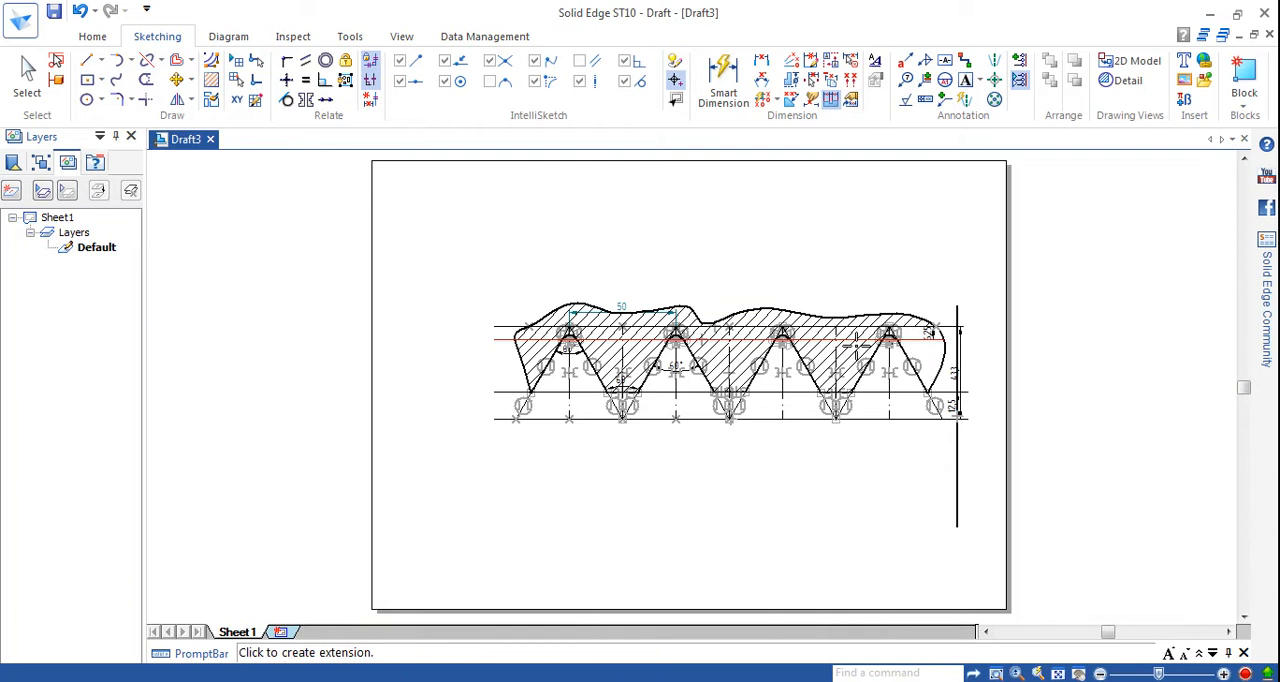
left_click(856, 341)
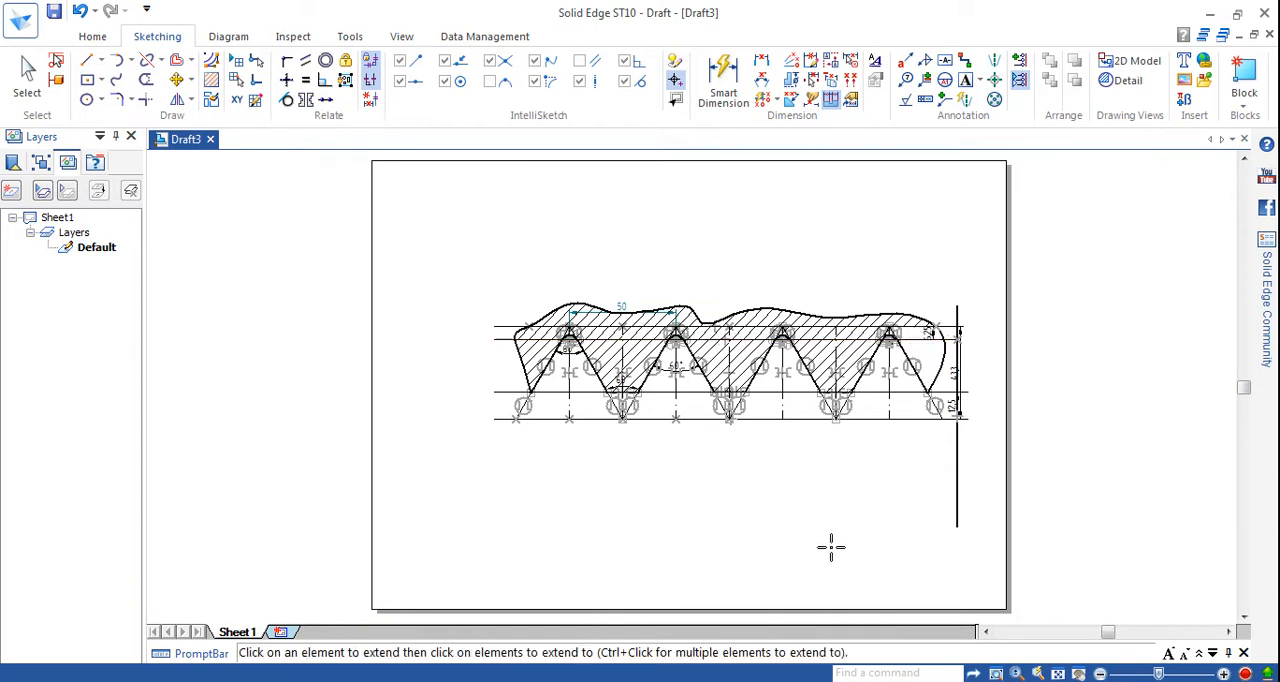
Trim away the whole vertical line beyond the last flank, piece by piece.
left_click(145, 80)
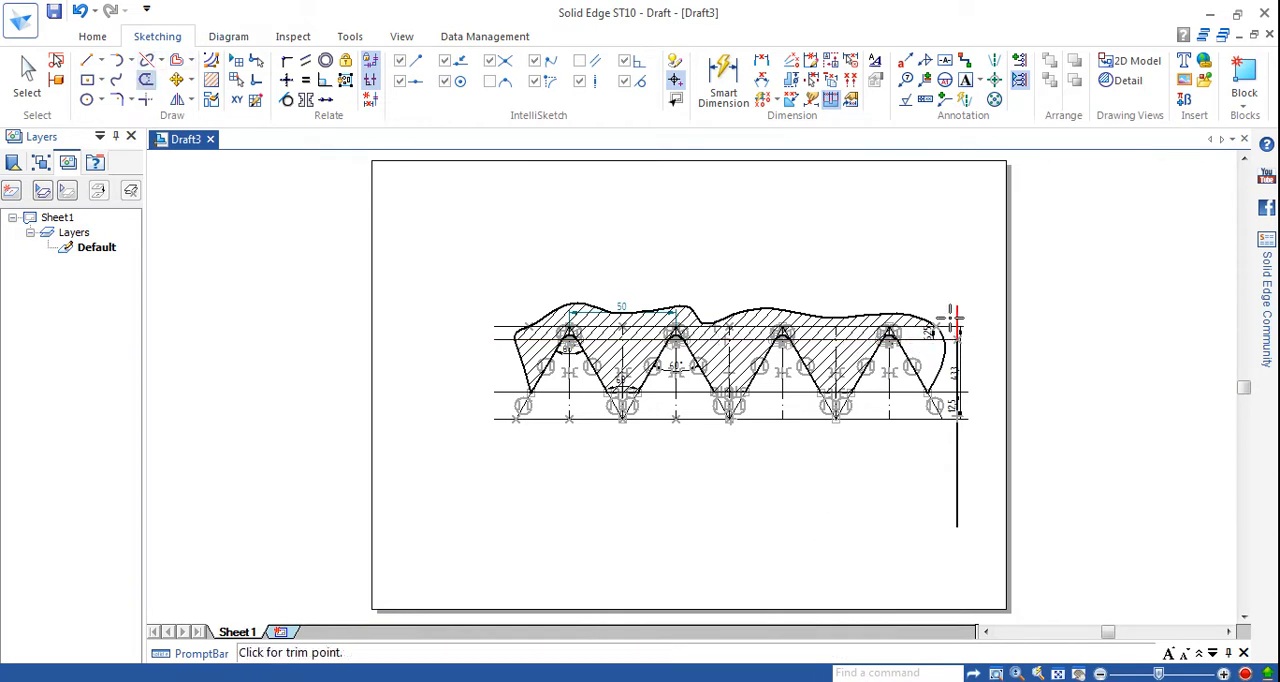
left_click(958, 371)
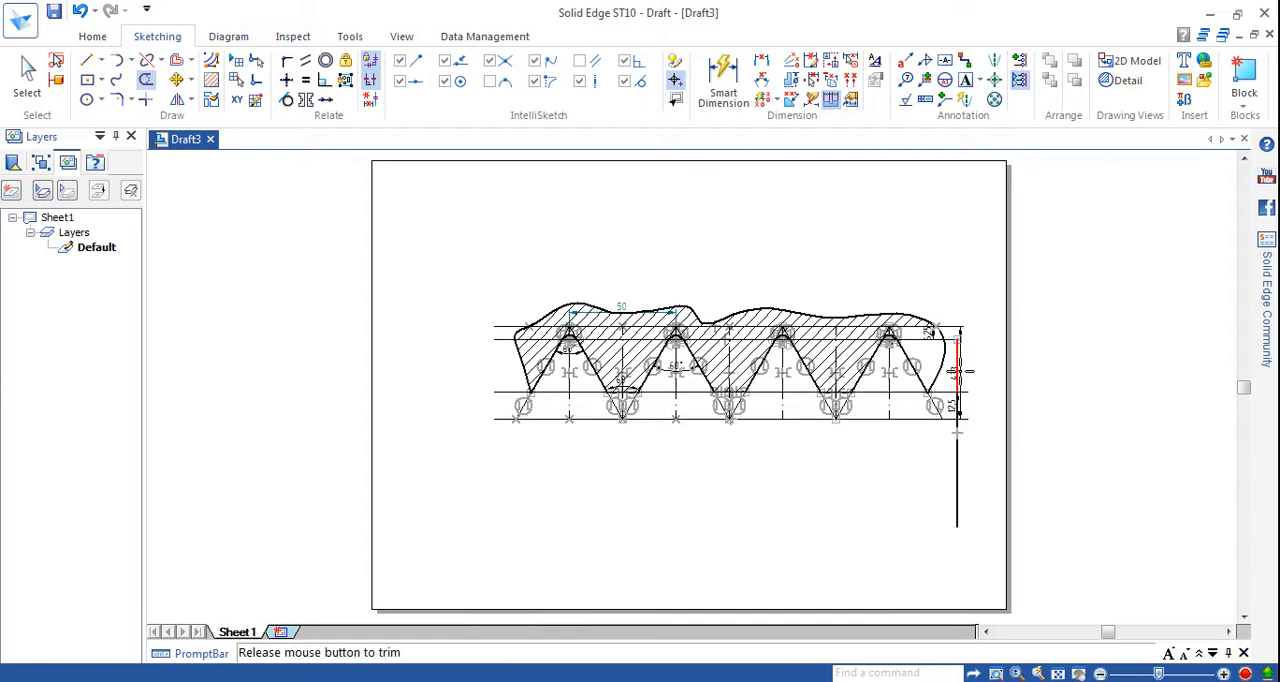
left_click(957, 440)
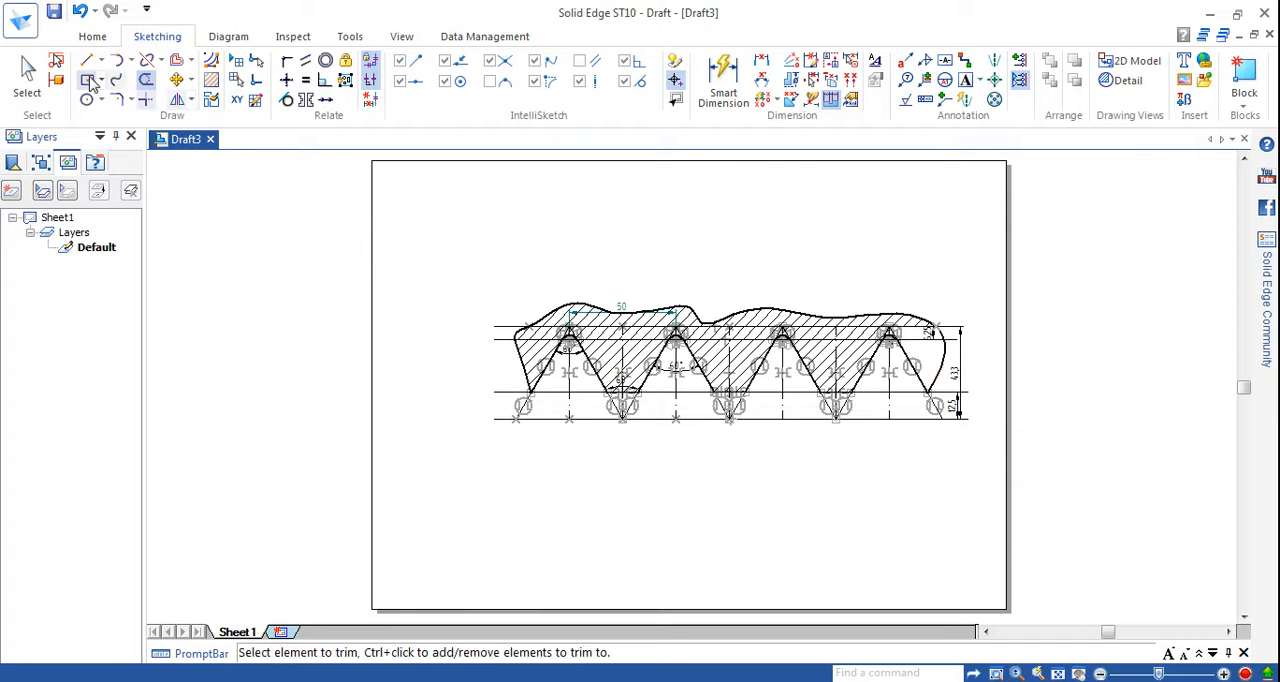
Move the 6,25 dimension outside the wavy boundary, in line with the overall height dimension.
left_click(27, 75)
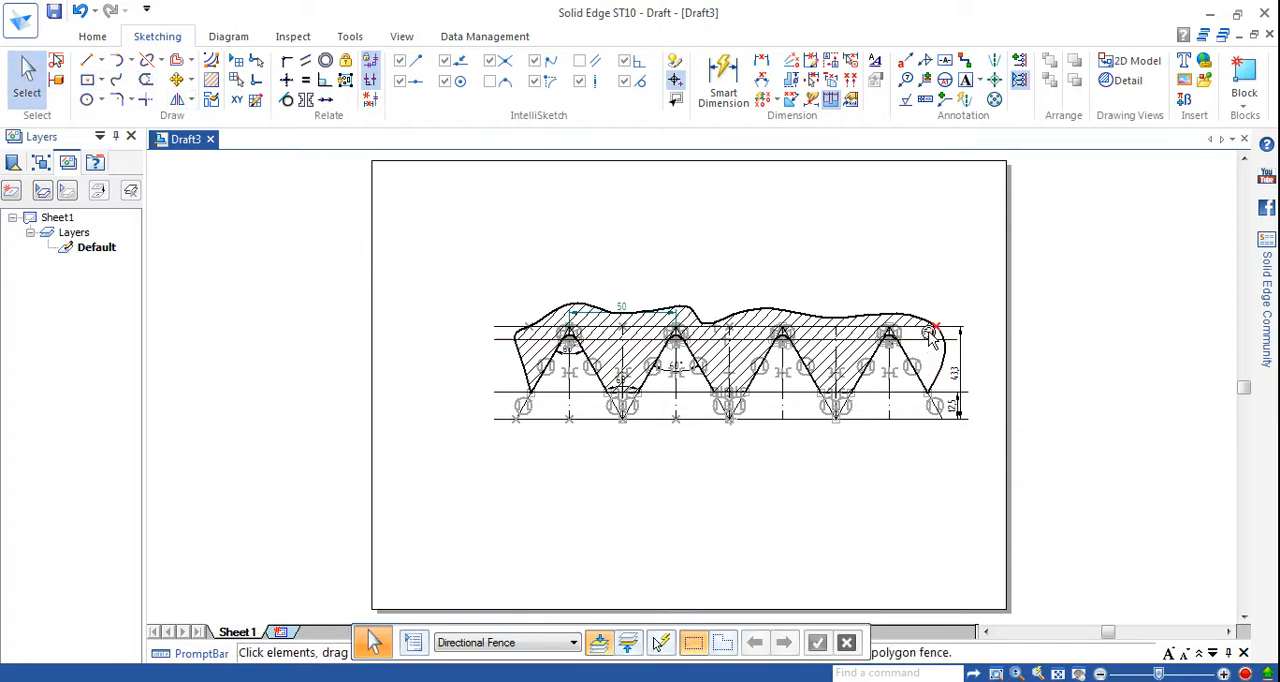
left_click(996, 673)
left_click(885, 313)
left_click(963, 368)
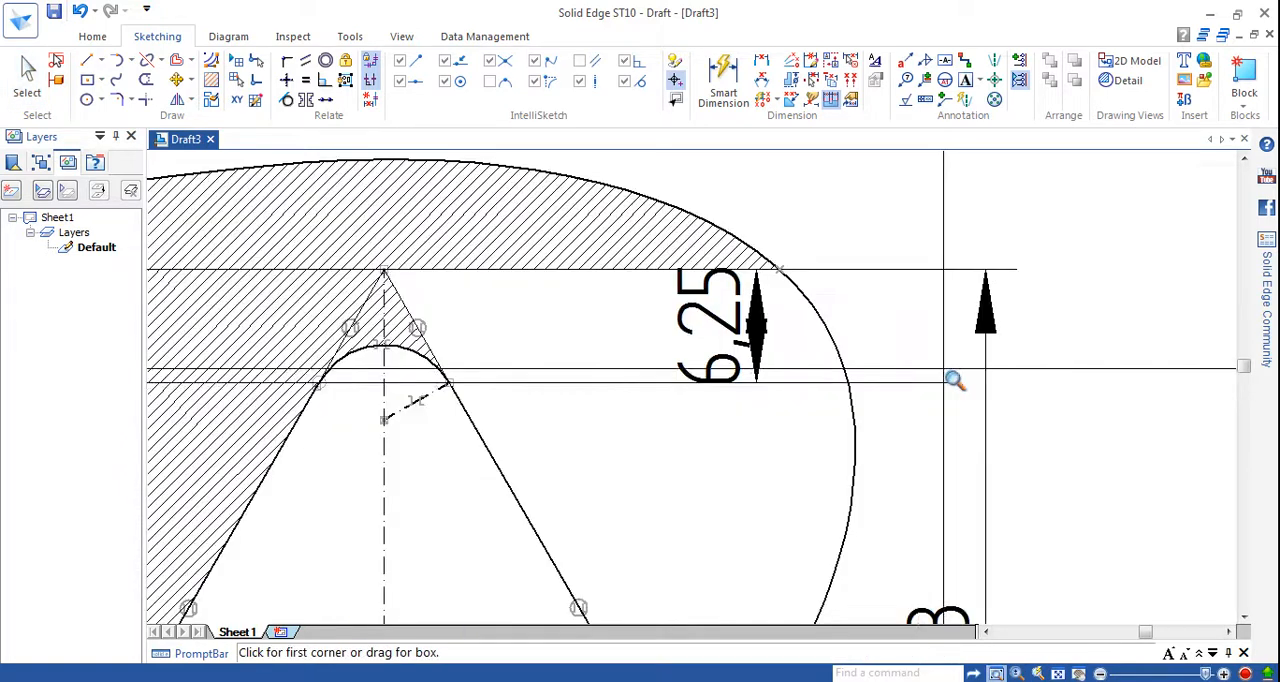
right_click(847, 373)
left_click_drag(728, 333, 985, 340)
left_click(1061, 375)
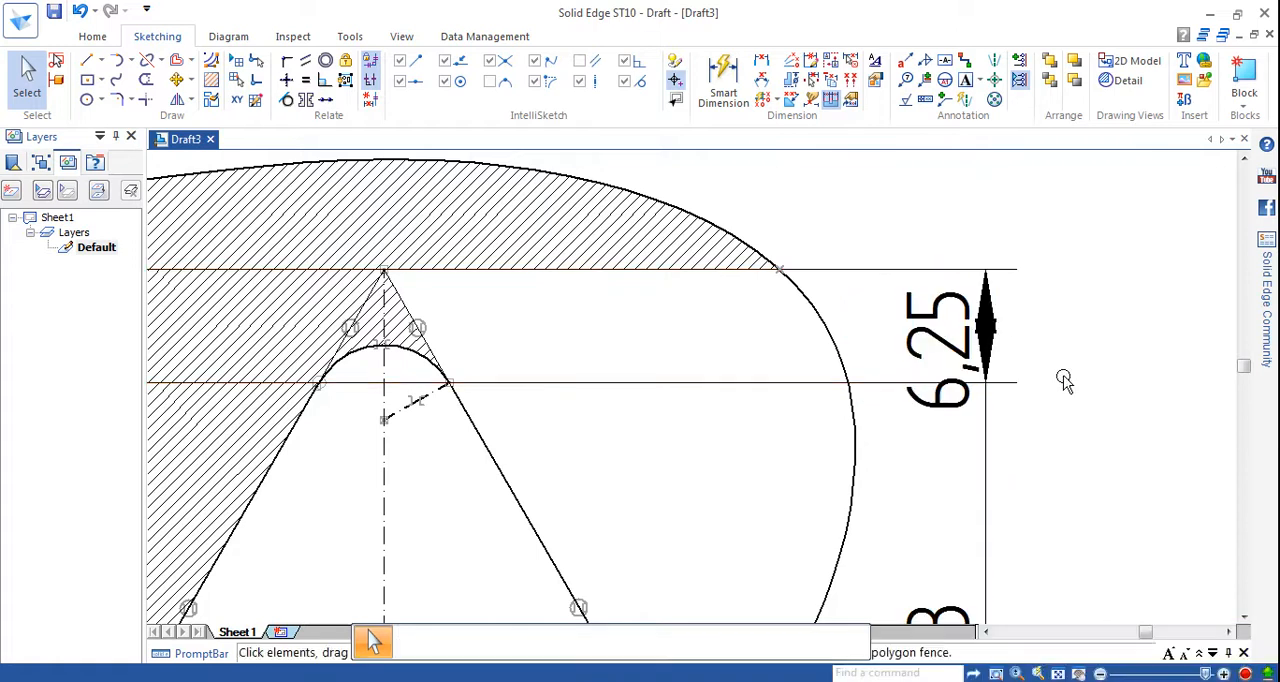
left_click(1058, 673)
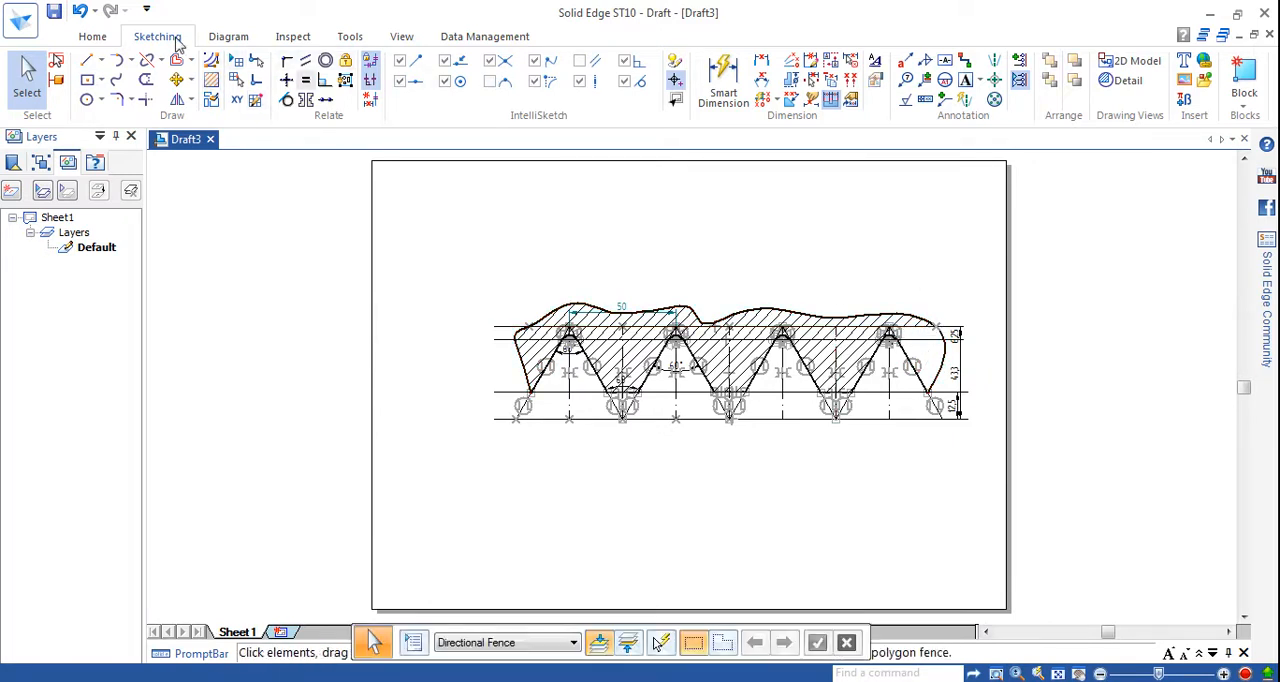
Try to fill the unhatched area beside the last thread flank with the Normal pattern.
left_click(211, 80)
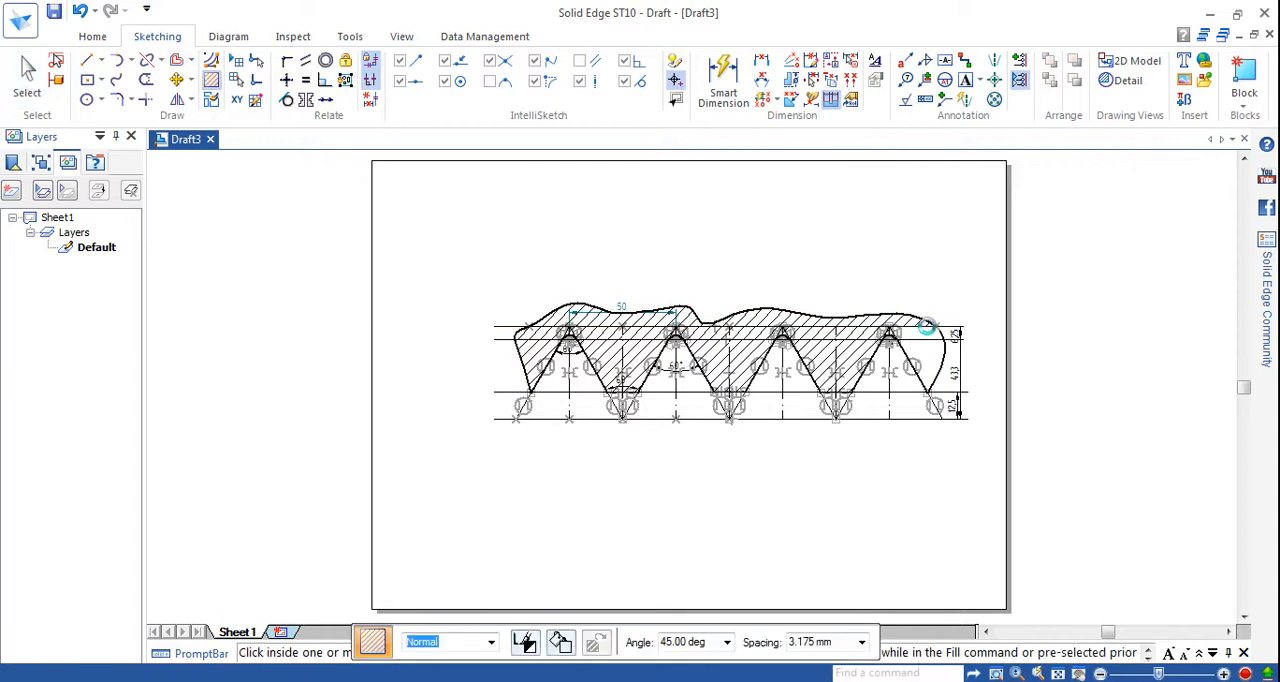
left_click(926, 340)
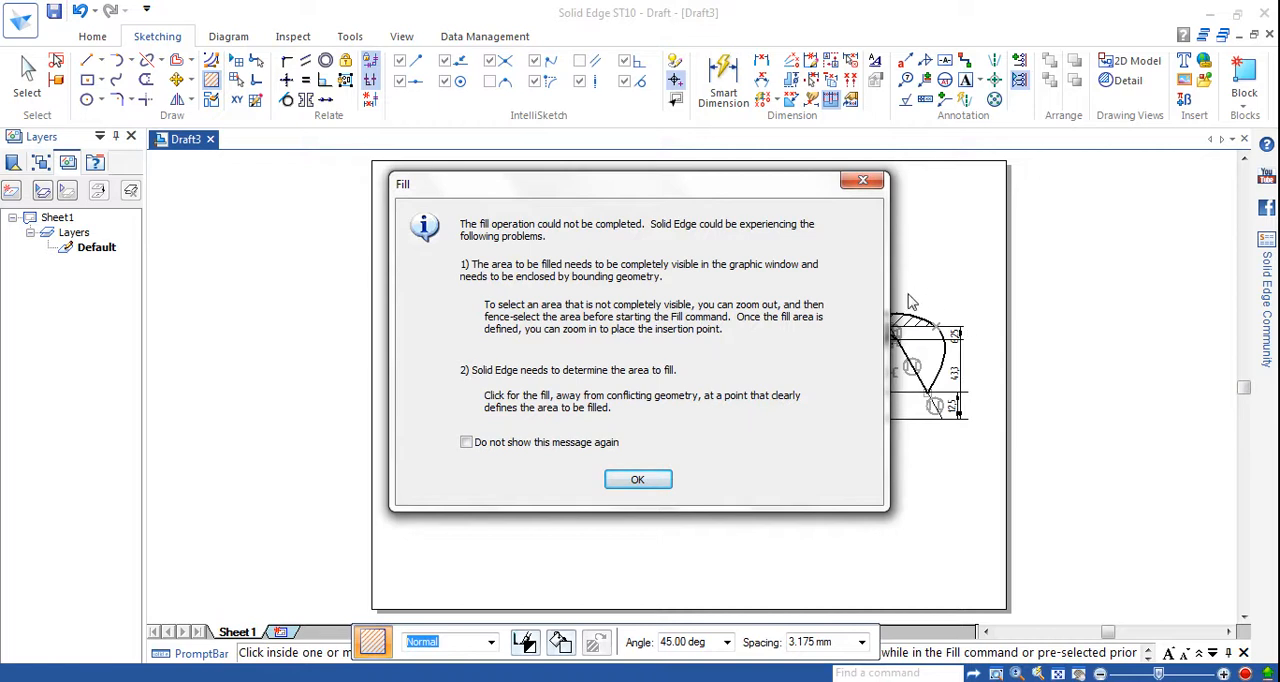
left_click(638, 480)
left_click(212, 82)
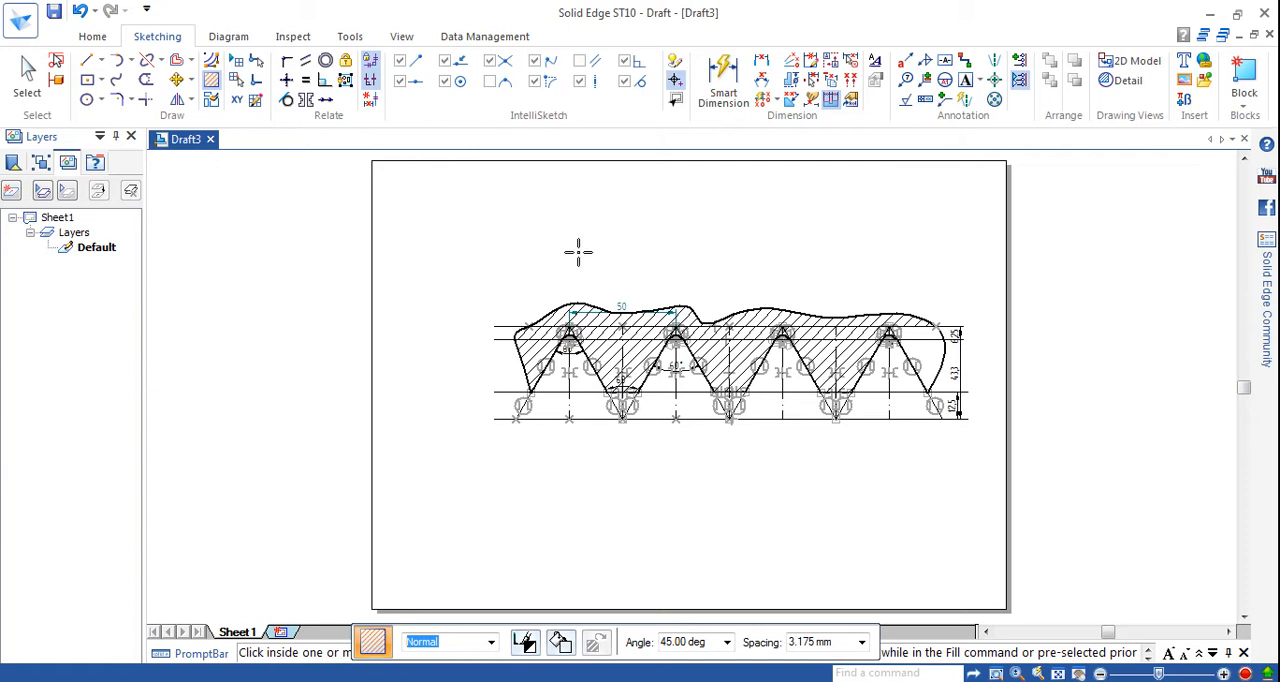
left_click(502, 250)
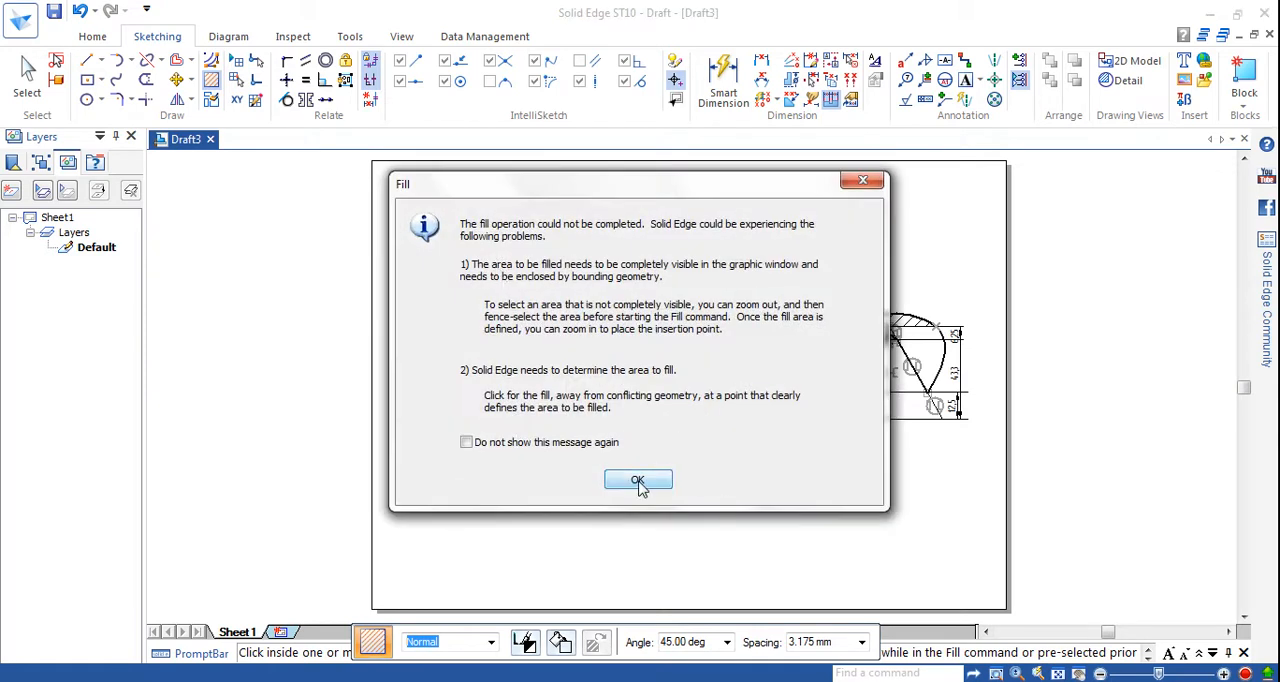
left_click(638, 480)
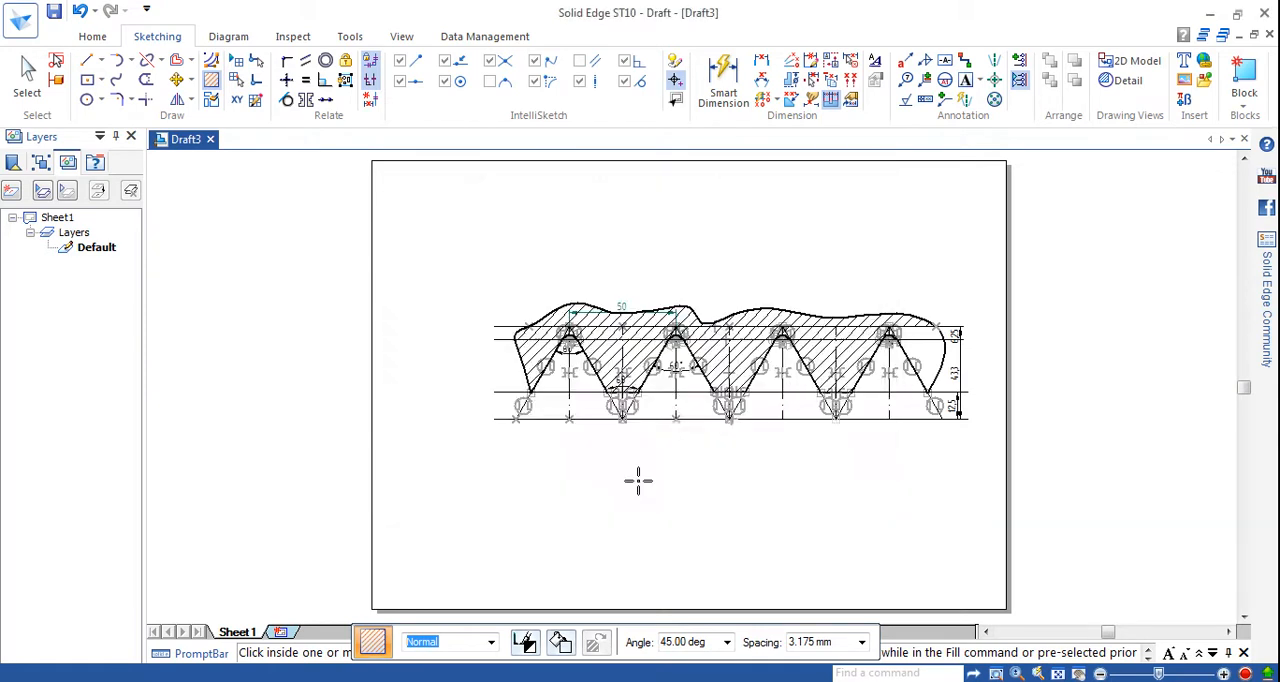
Hatch the empty area between the last flank and the wavy boundary with the Normal fill at 45° and 3.175 mm spacing.
left_click(211, 80)
left_click(922, 336)
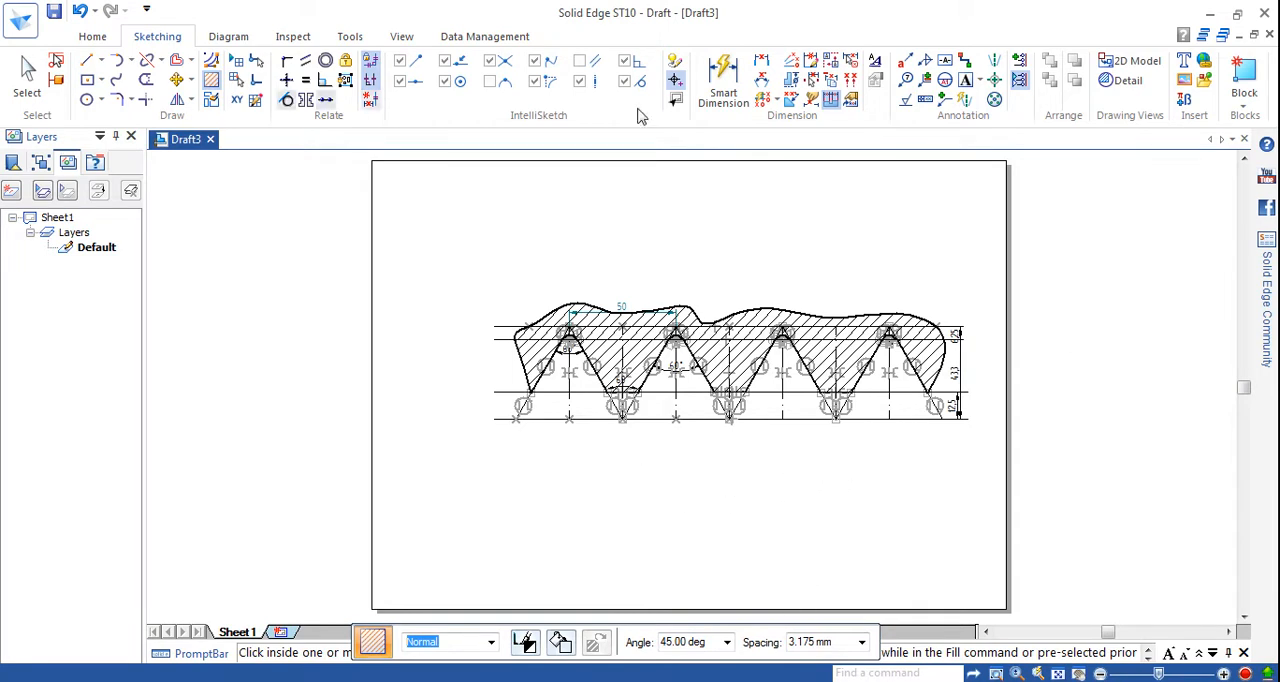
key("Escape")
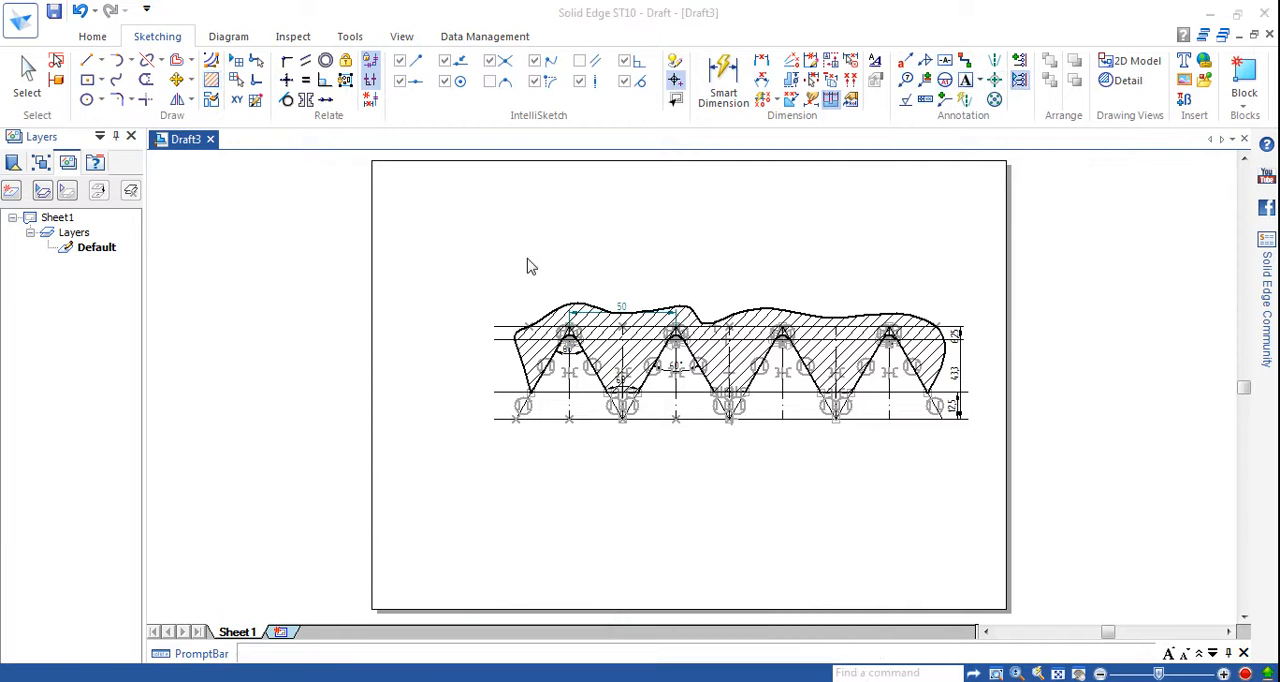
Place a two-line note above the profile reading "ISOMETRIC INTERNAL THREAD" and "Pitch-50mm".
left_click(466, 203)
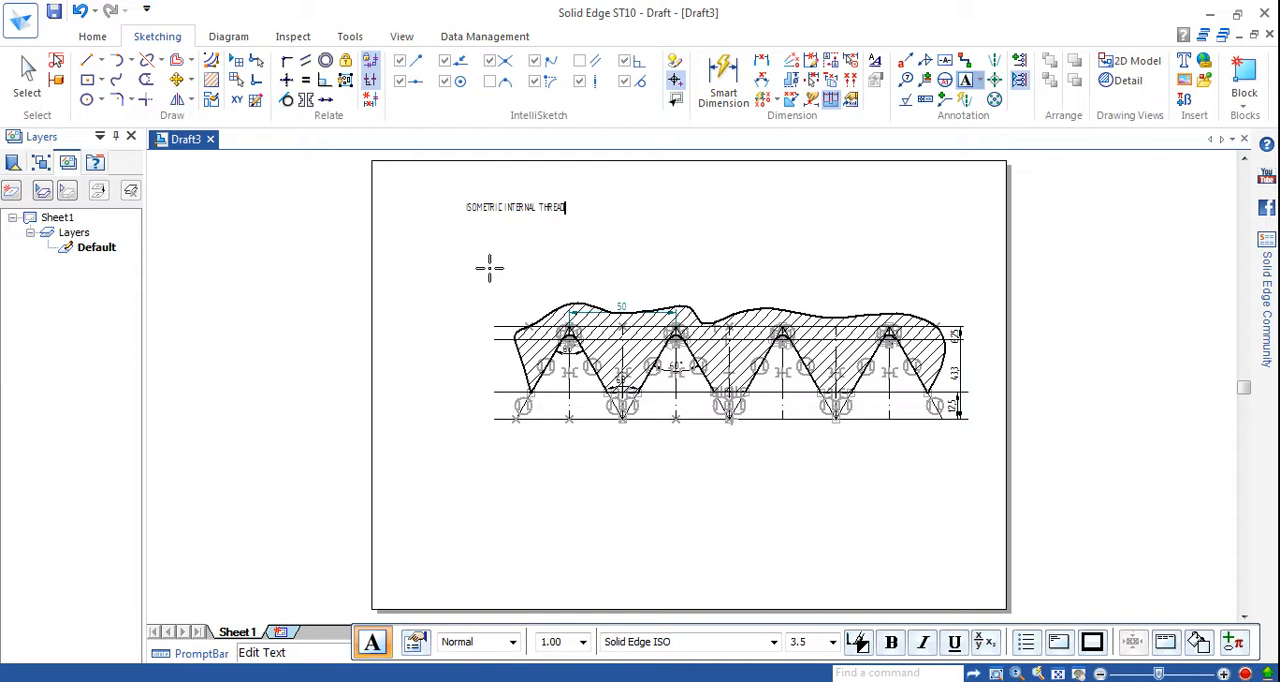
key("Return")
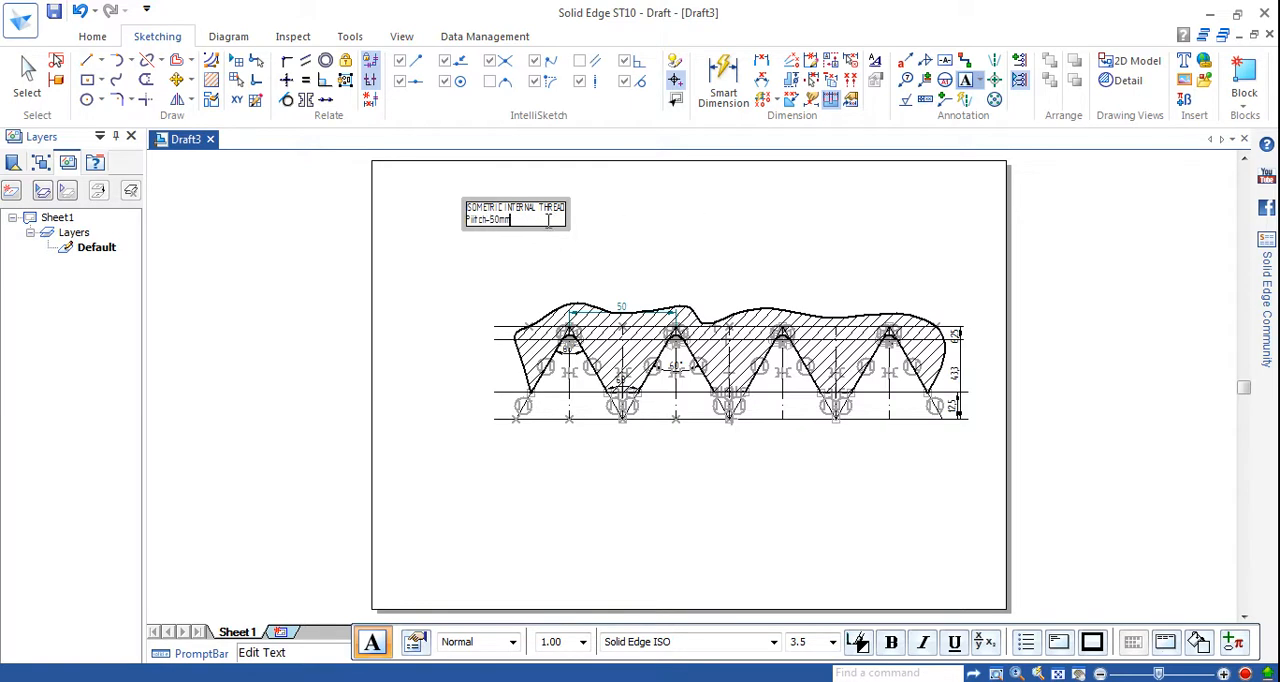
key("Return")
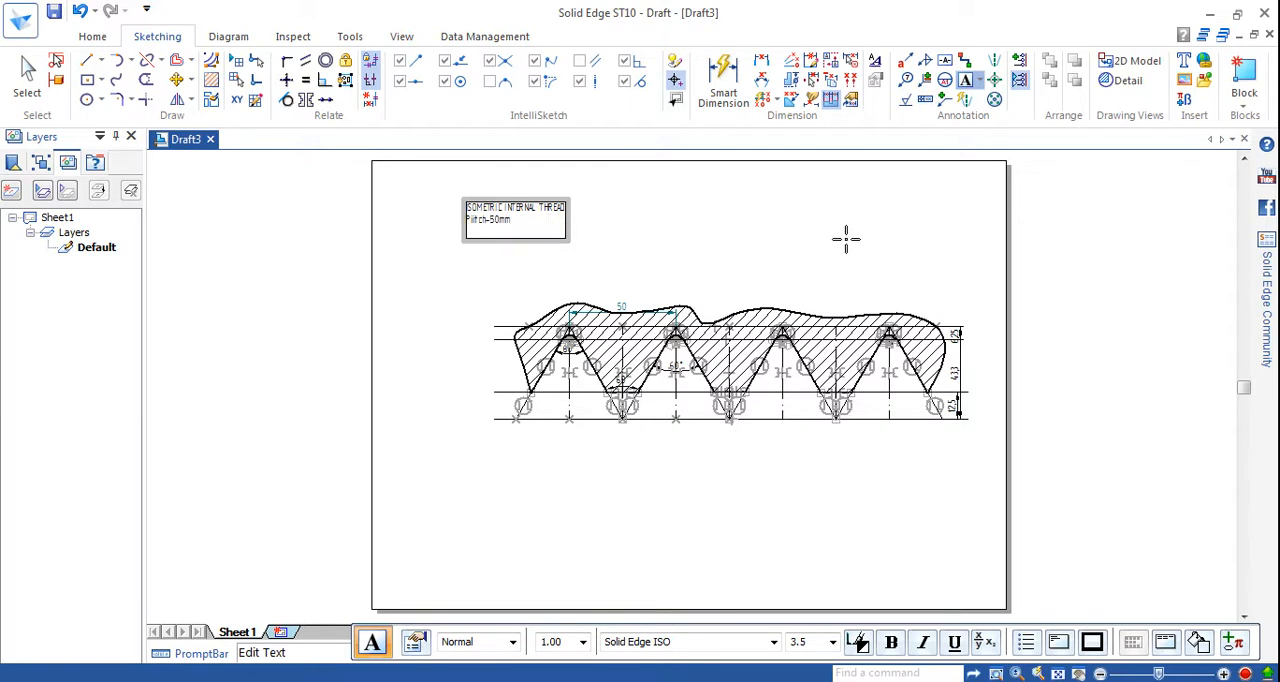
key("BackSpace")
left_click(806, 228)
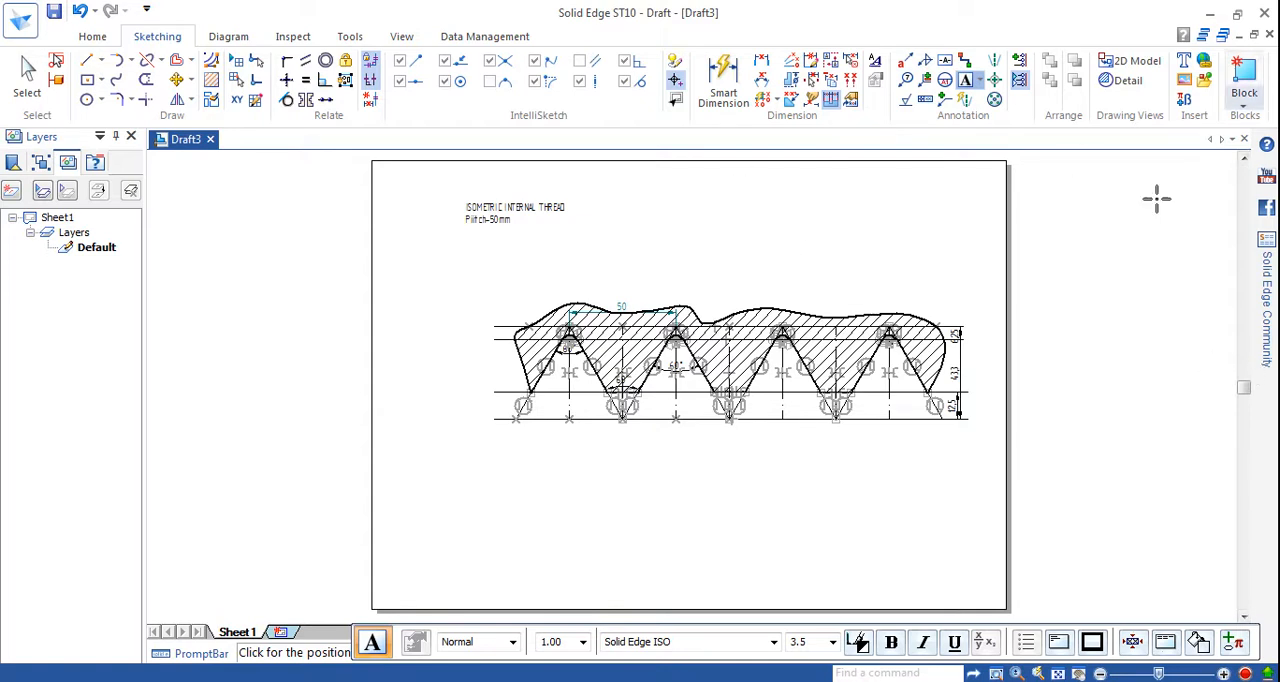
left_click(1245, 674)
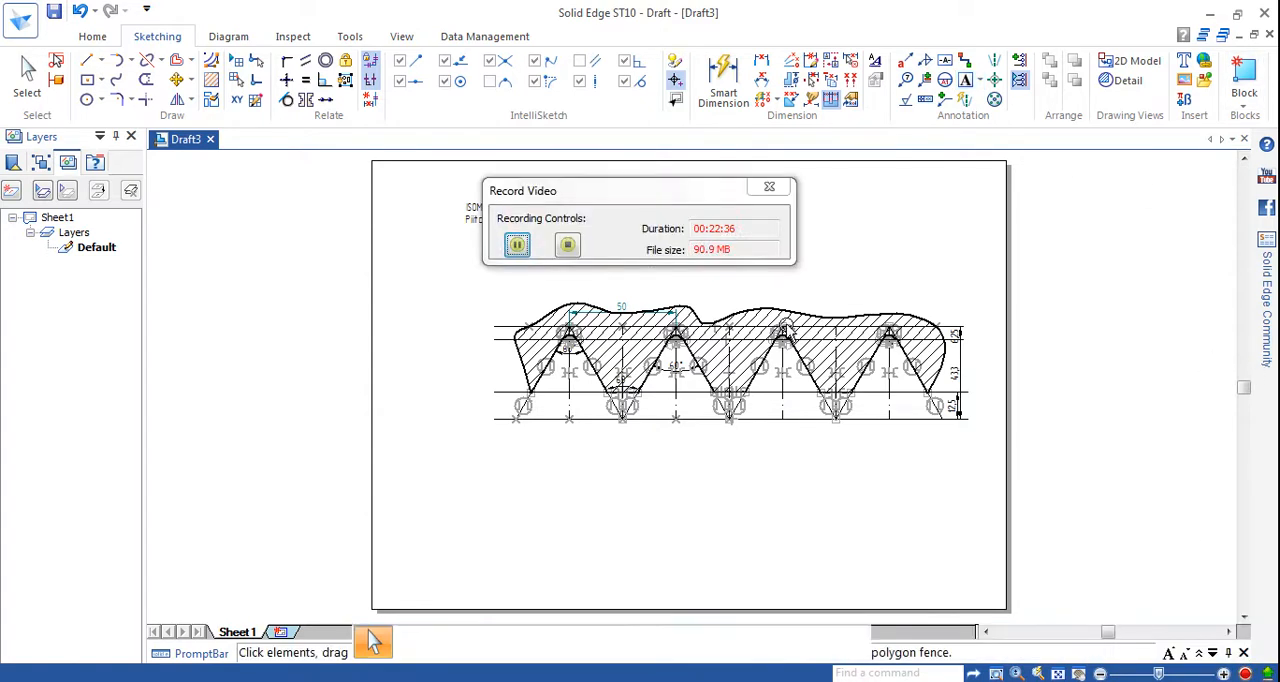
left_click(567, 246)
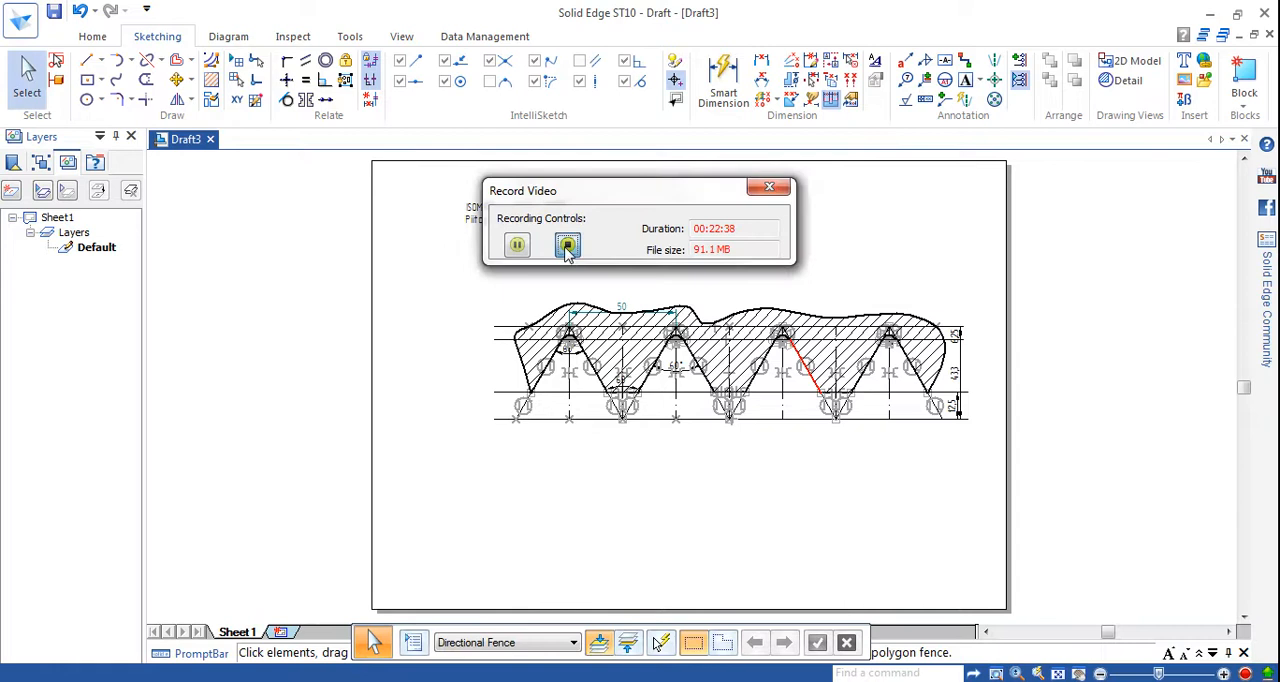